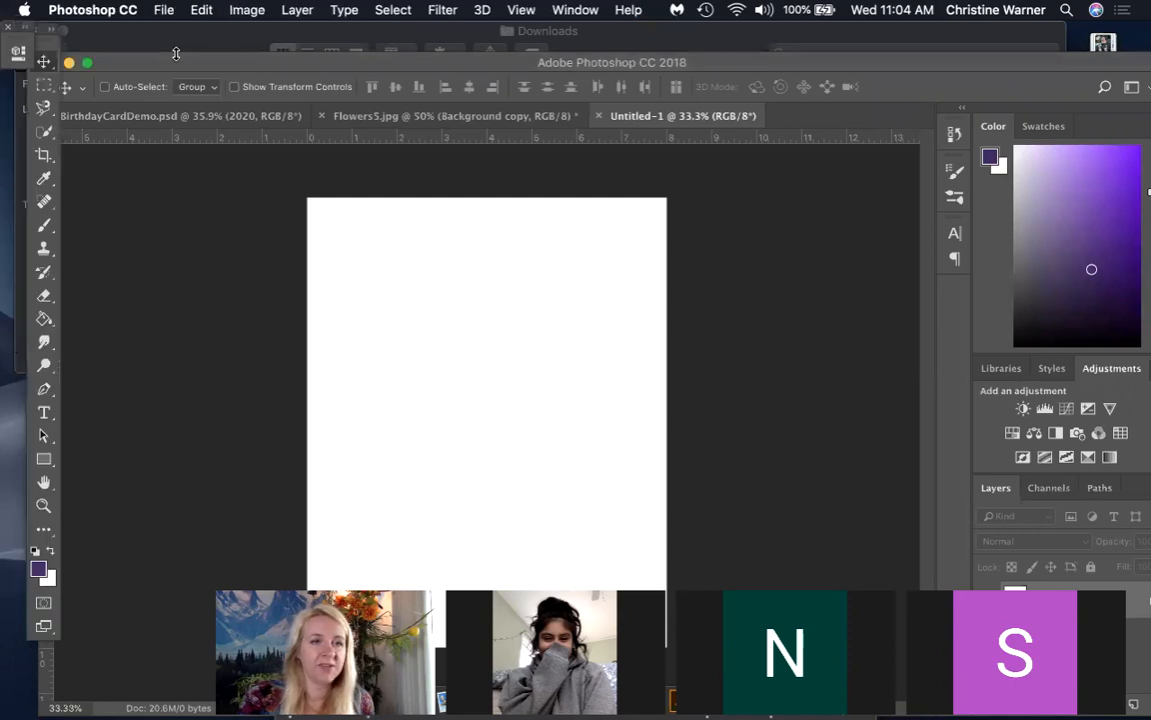
# Look at the sample card in BirthdayCardDemo.psd, return to the Untitled-1 document and duplicate its Background layer
pyautogui.moveTo(172, 67); pyautogui.dragTo(127, 30)
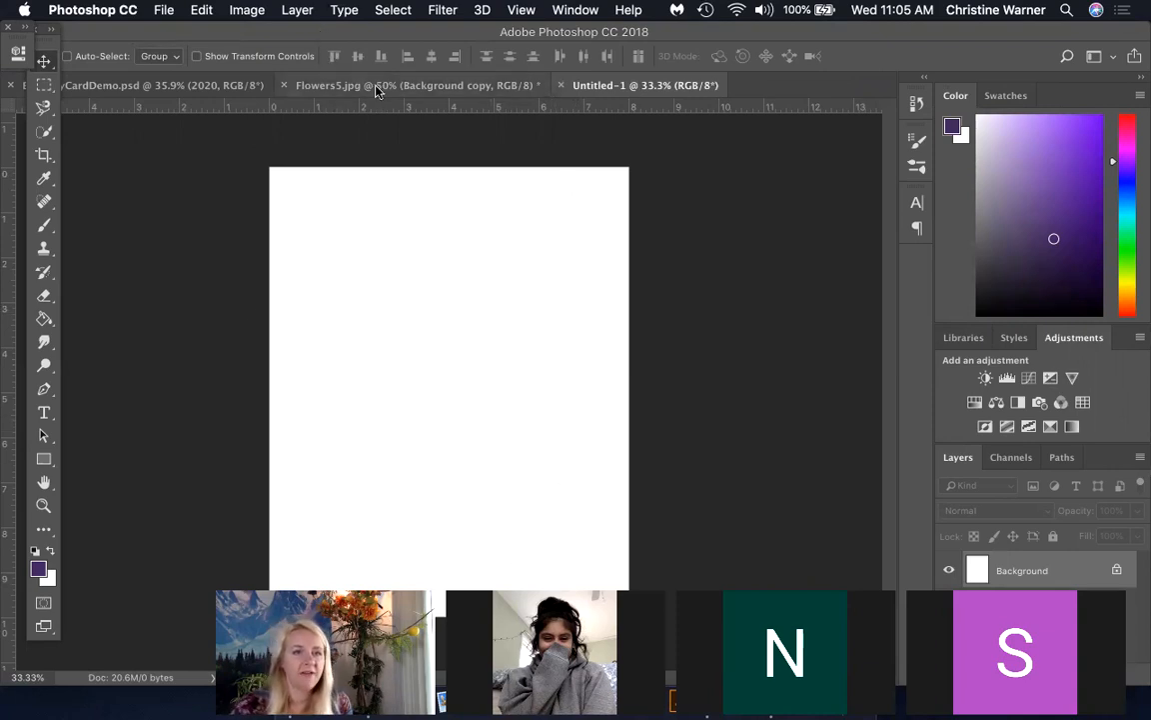
pyautogui.click(210, 87)
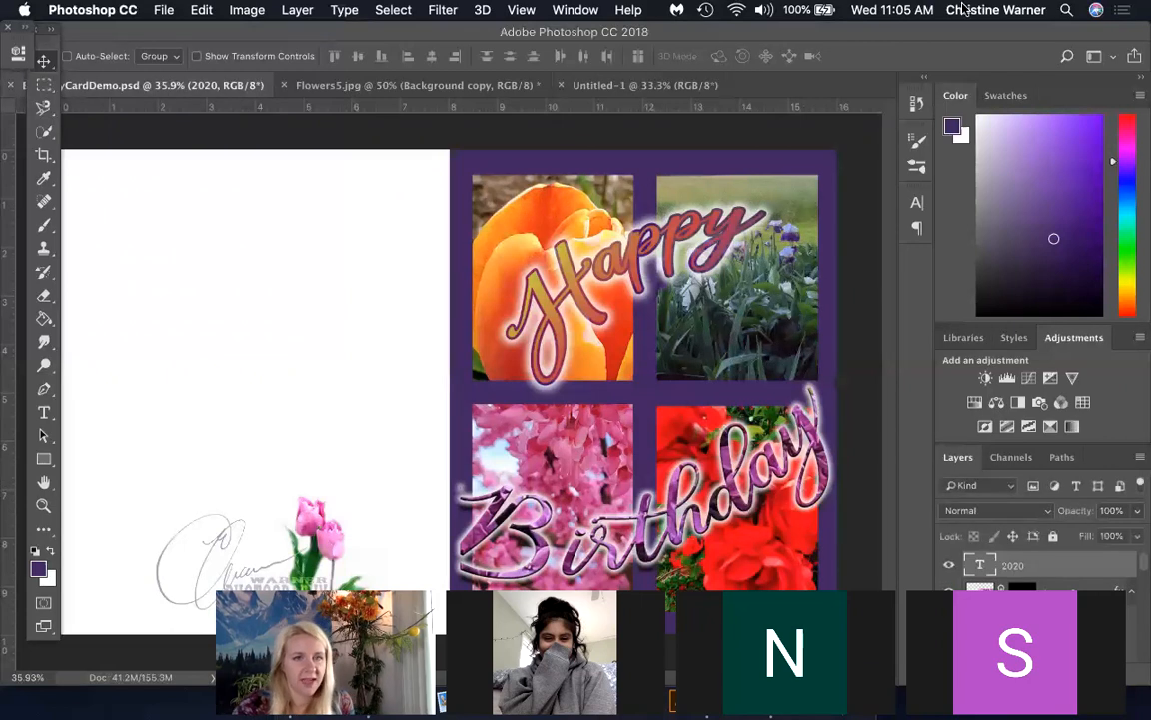
pyautogui.click(645, 86)
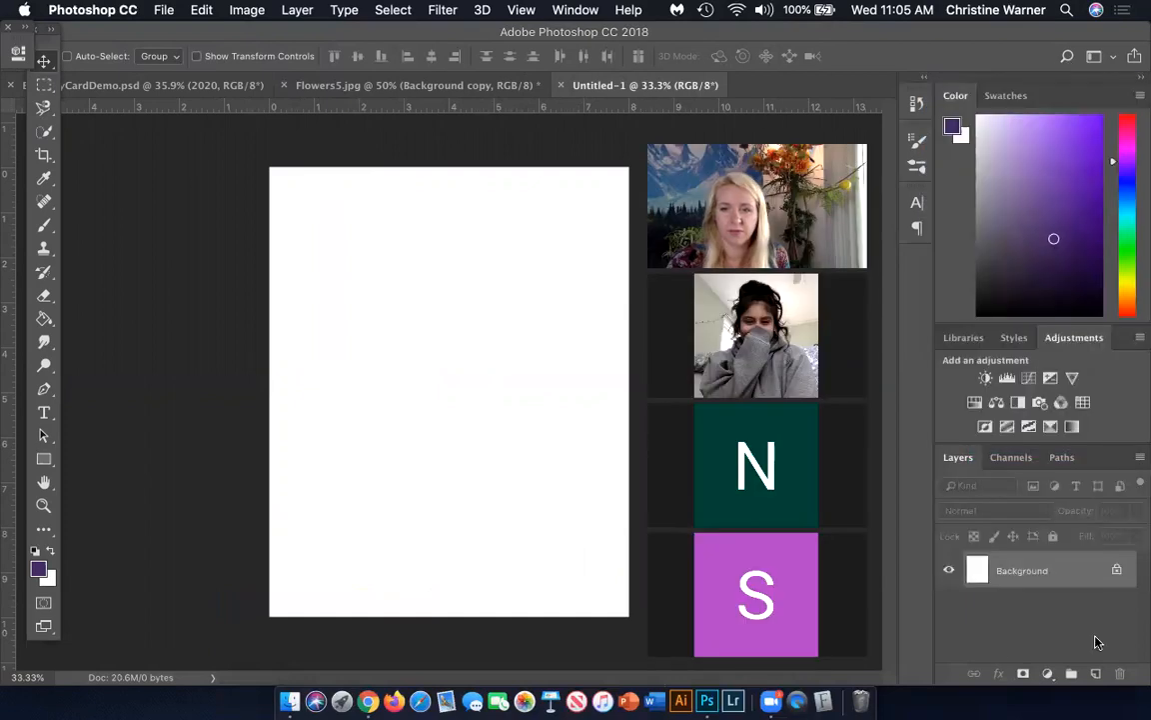
pyautogui.moveTo(1075, 580); pyautogui.dragTo(1099, 675)
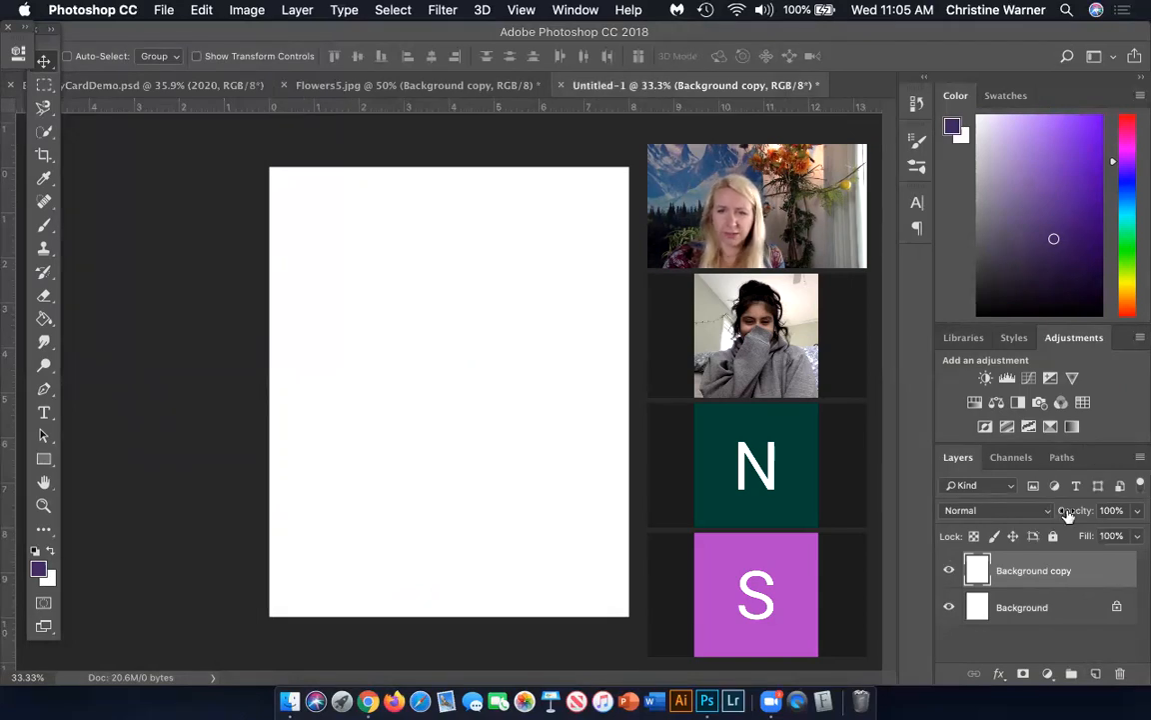
# Try filtering the layer list to type layers only, turn layer filtering off and reselect the Background copy layer
pyautogui.click(1139, 487)
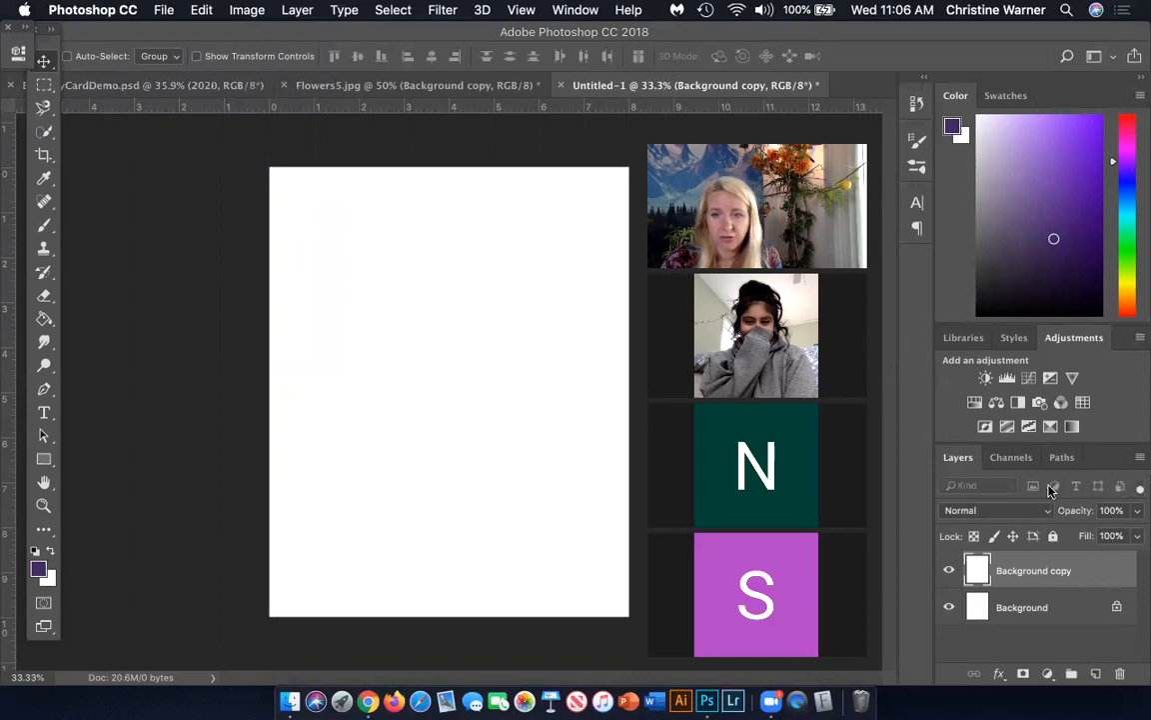
pyautogui.click(1141, 487)
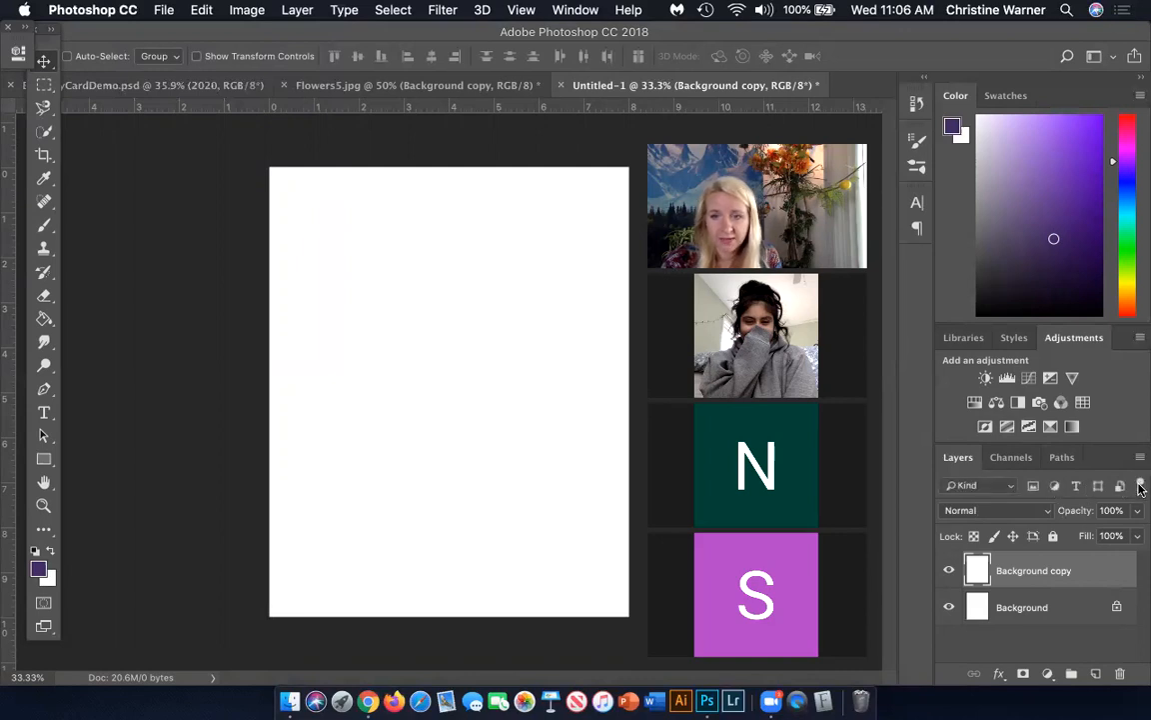
pyautogui.click(1076, 487)
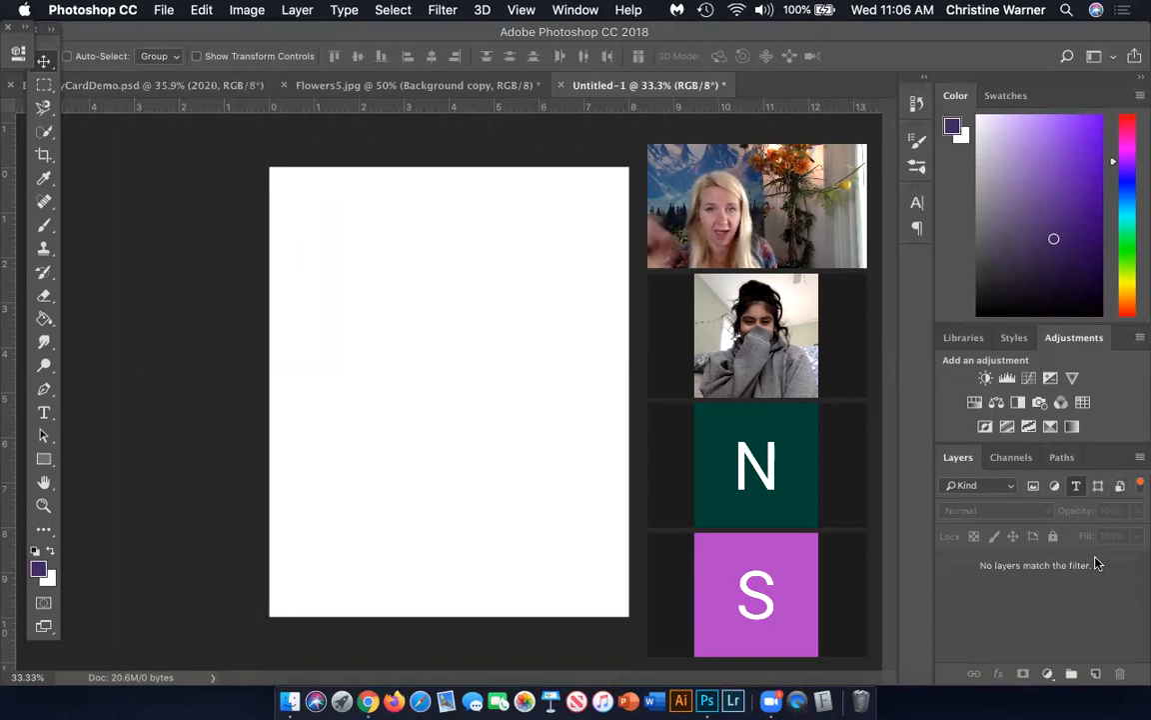
pyautogui.click(1140, 486)
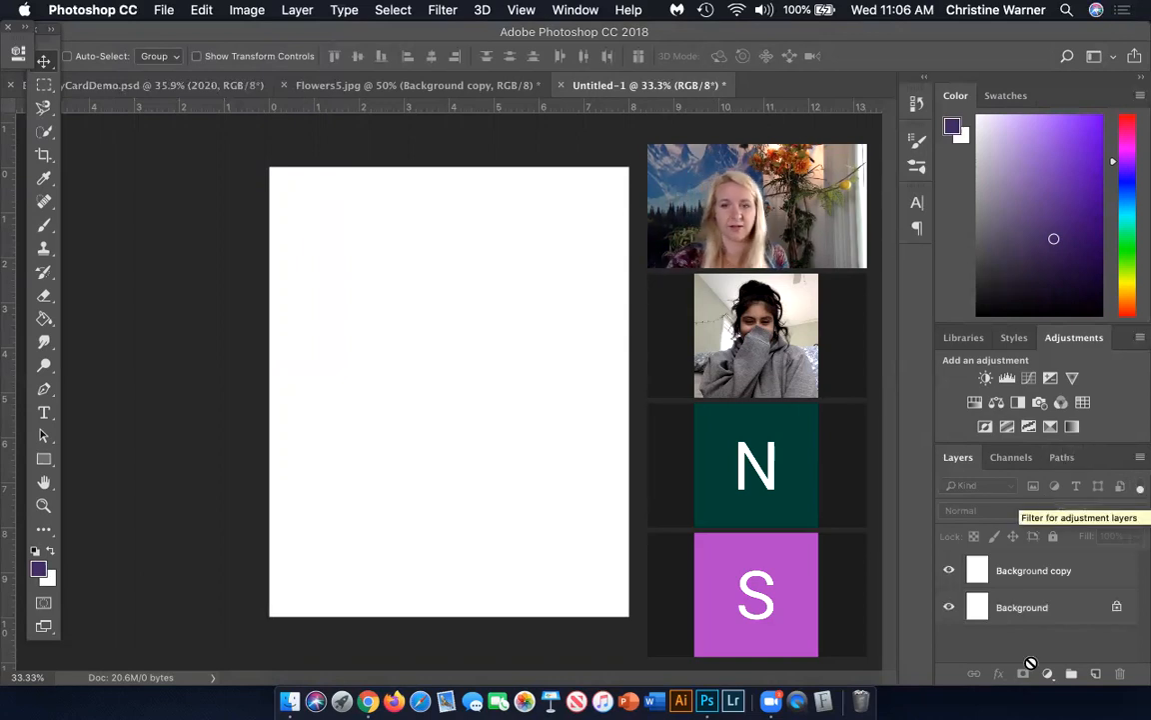
pyautogui.click(1024, 585)
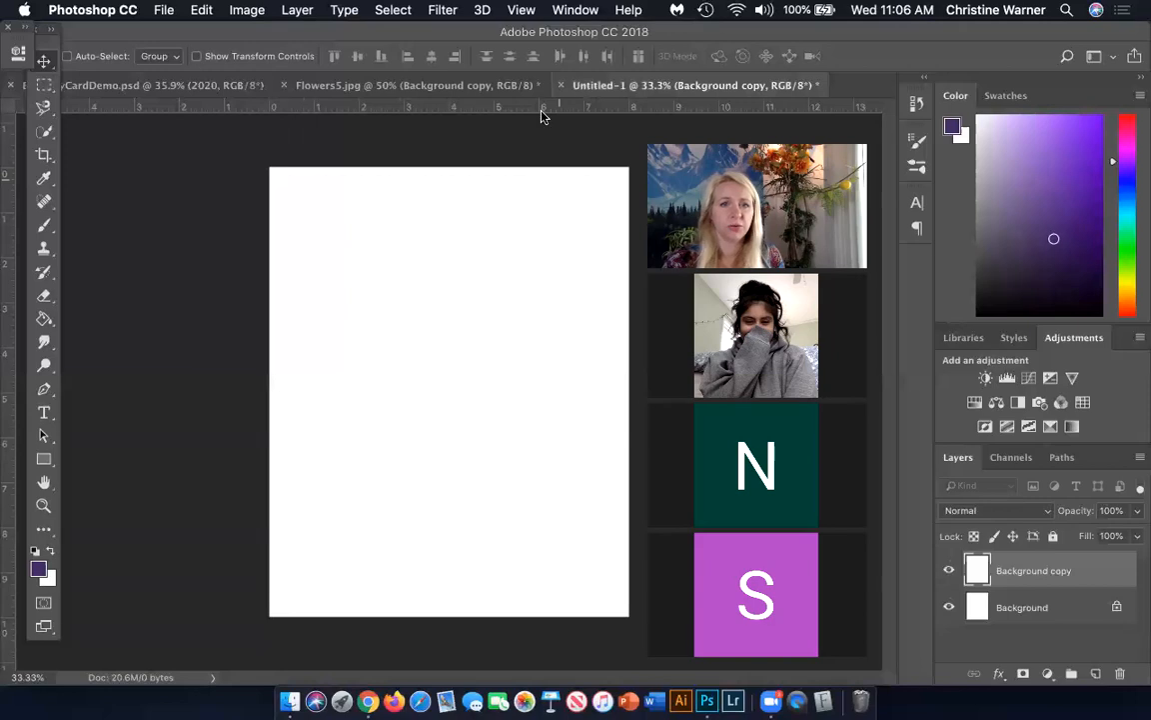
# Toggle the rulers off and back on
pyautogui.click(521, 11)
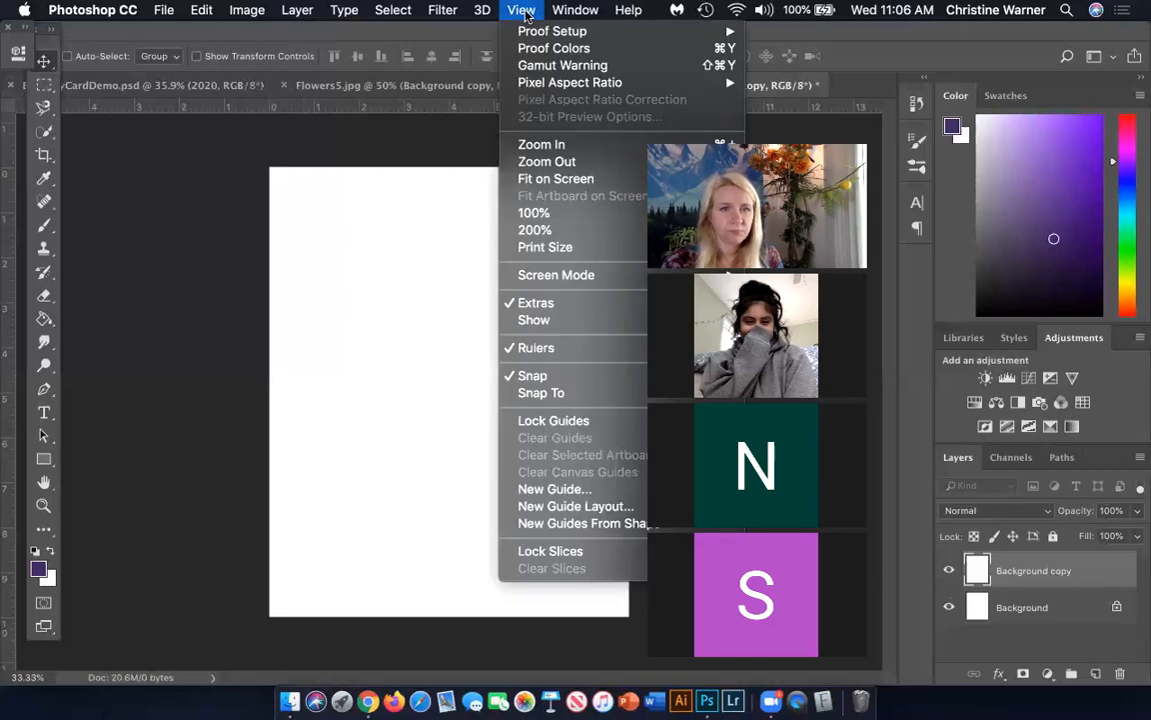
pyautogui.click(591, 347)
pyautogui.click(520, 11)
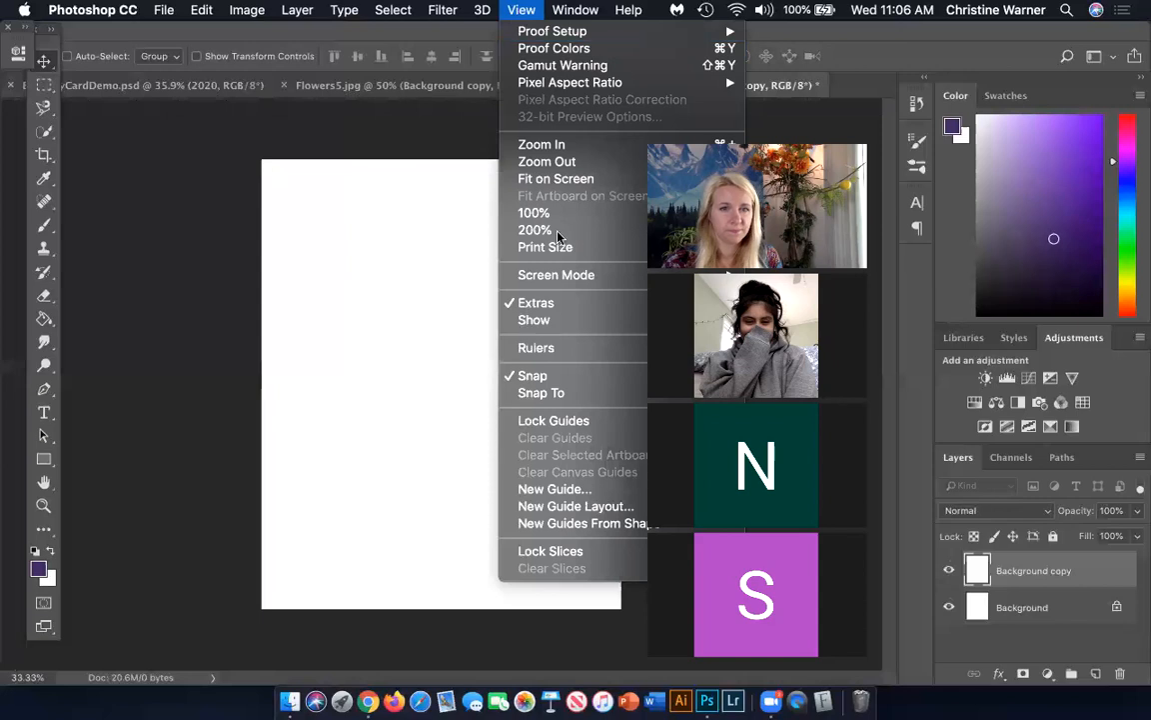
pyautogui.click(553, 349)
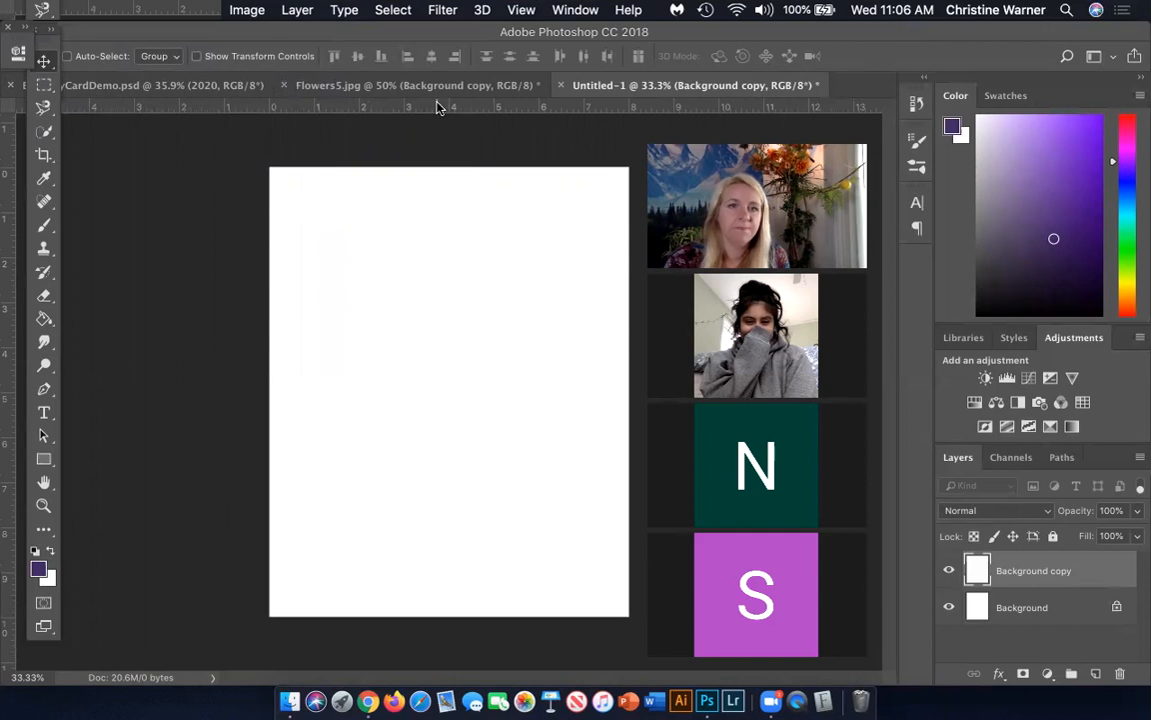
# Place margin guides about 0.5 in inside all four edges of the page
pyautogui.moveTo(432, 115); pyautogui.dragTo(420, 190)
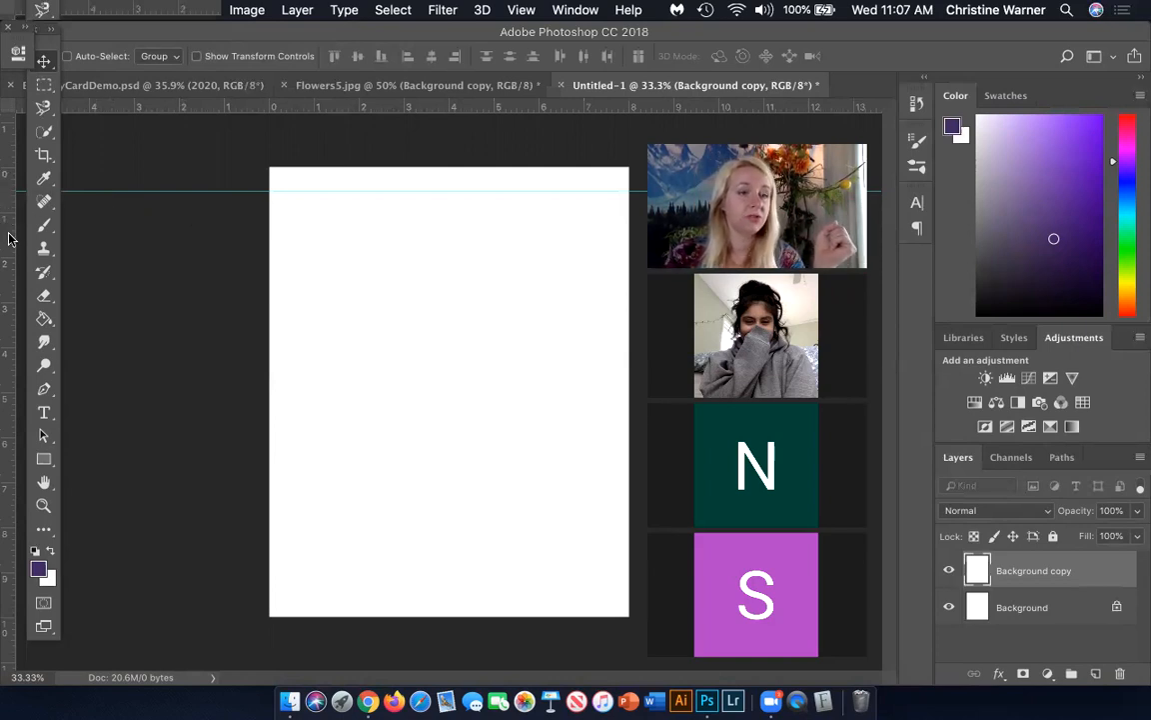
pyautogui.moveTo(8, 238); pyautogui.dragTo(290, 239)
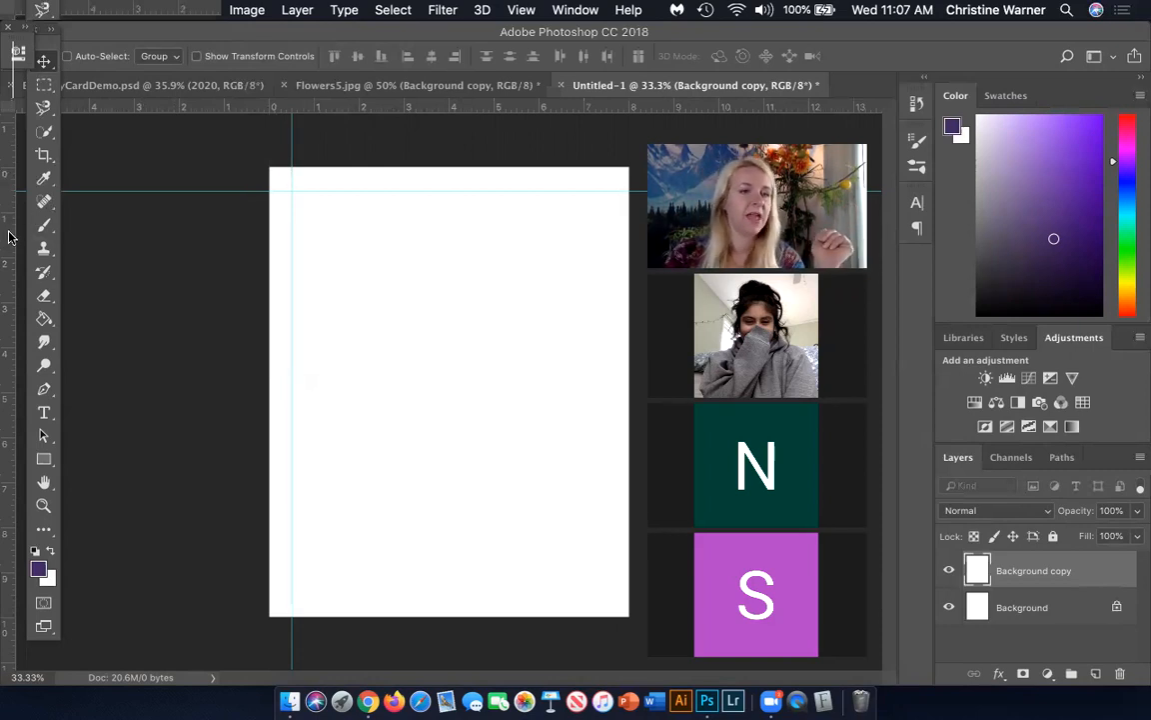
pyautogui.moveTo(8, 234); pyautogui.dragTo(602, 268)
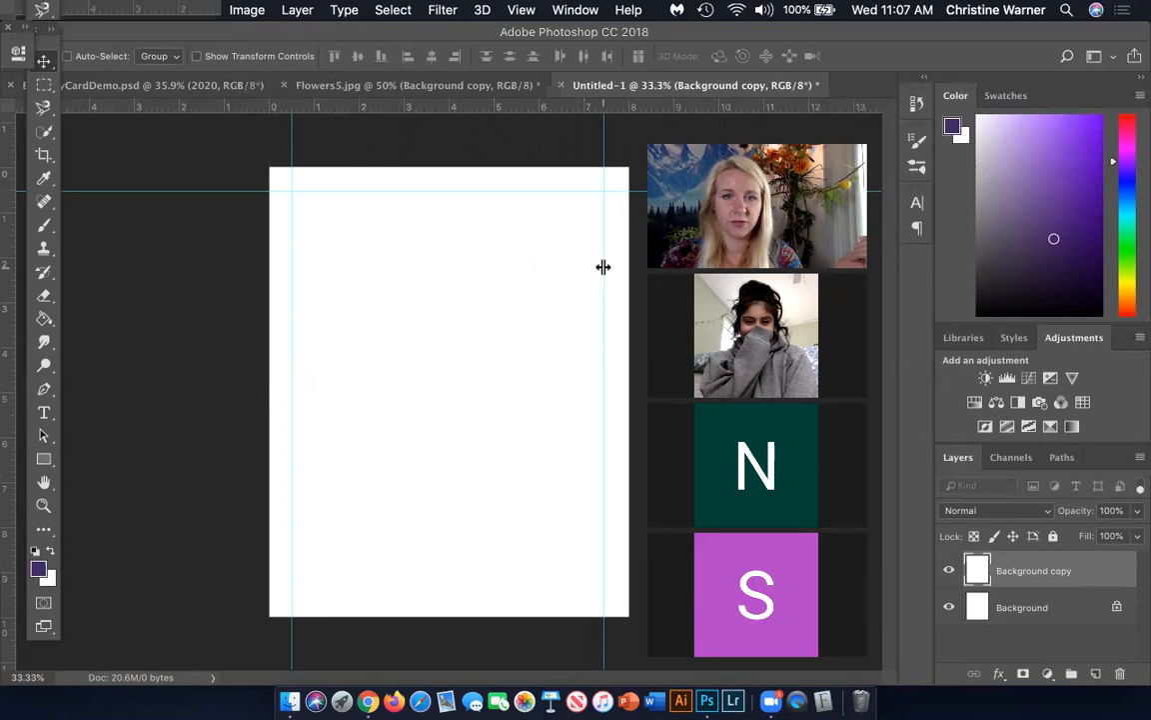
pyautogui.moveTo(607, 265); pyautogui.dragTo(608, 264)
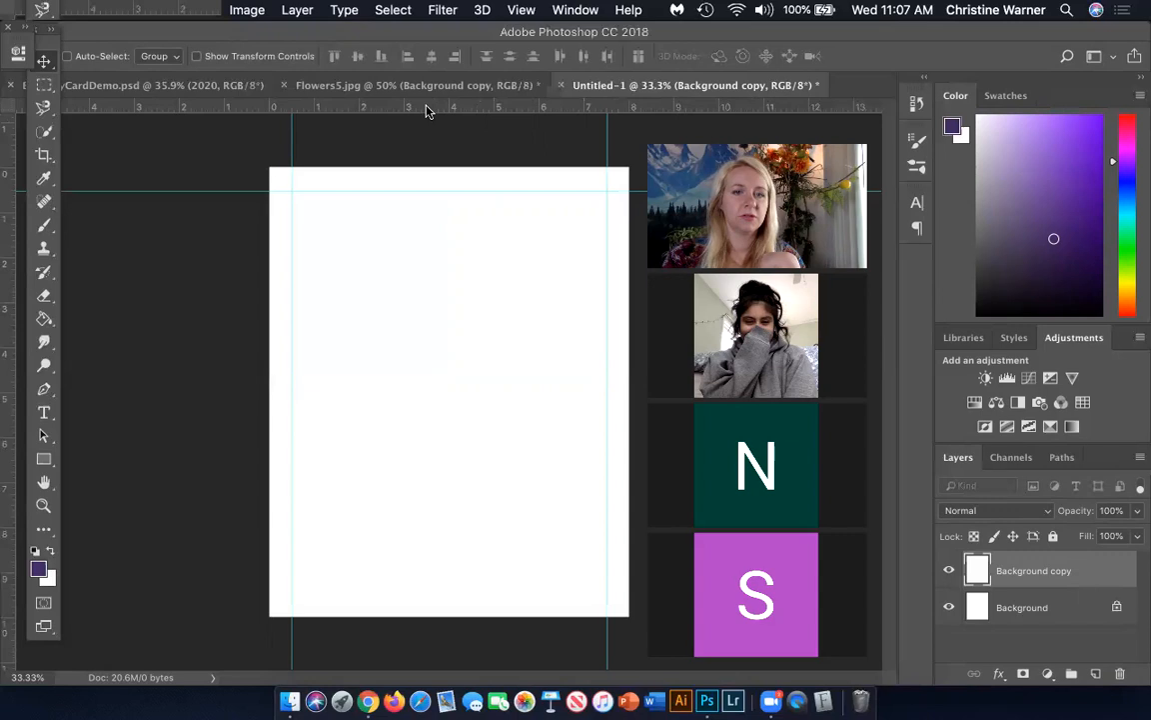
pyautogui.moveTo(425, 110); pyautogui.dragTo(467, 598)
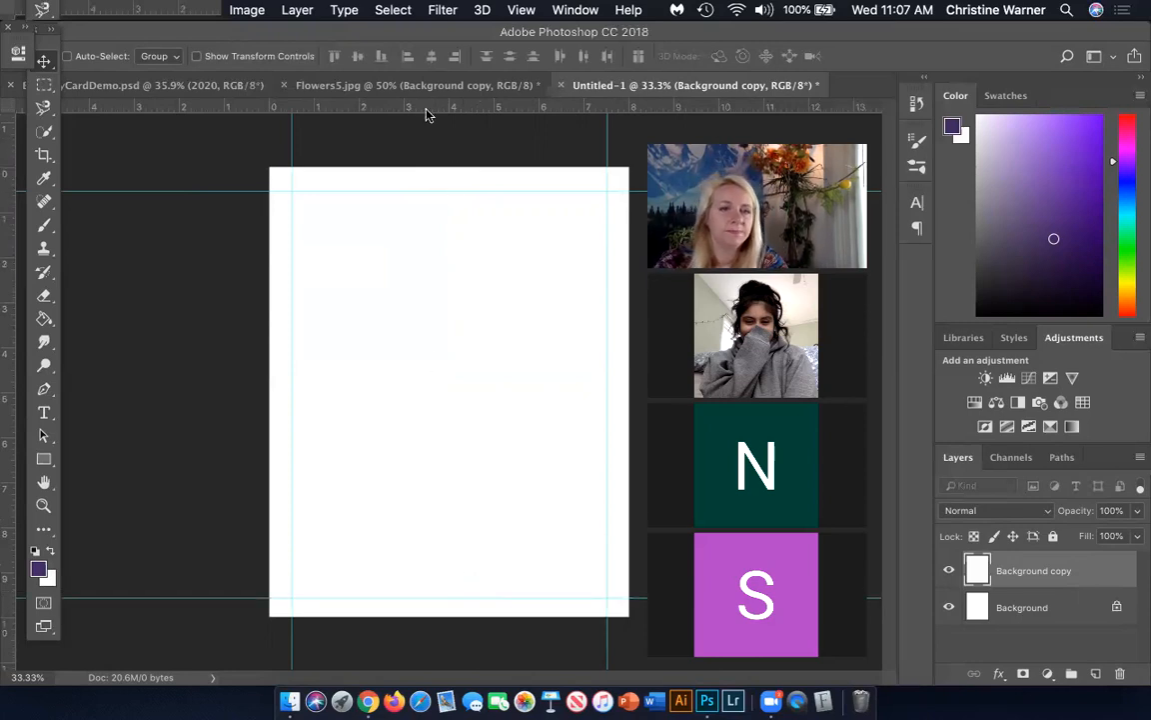
# Add gutter guides across the page's middle: horizontals at about 4.7 and 5.3 in, verticals at about 3.75 and 4.35 in
pyautogui.moveTo(427, 108); pyautogui.dragTo(446, 379)
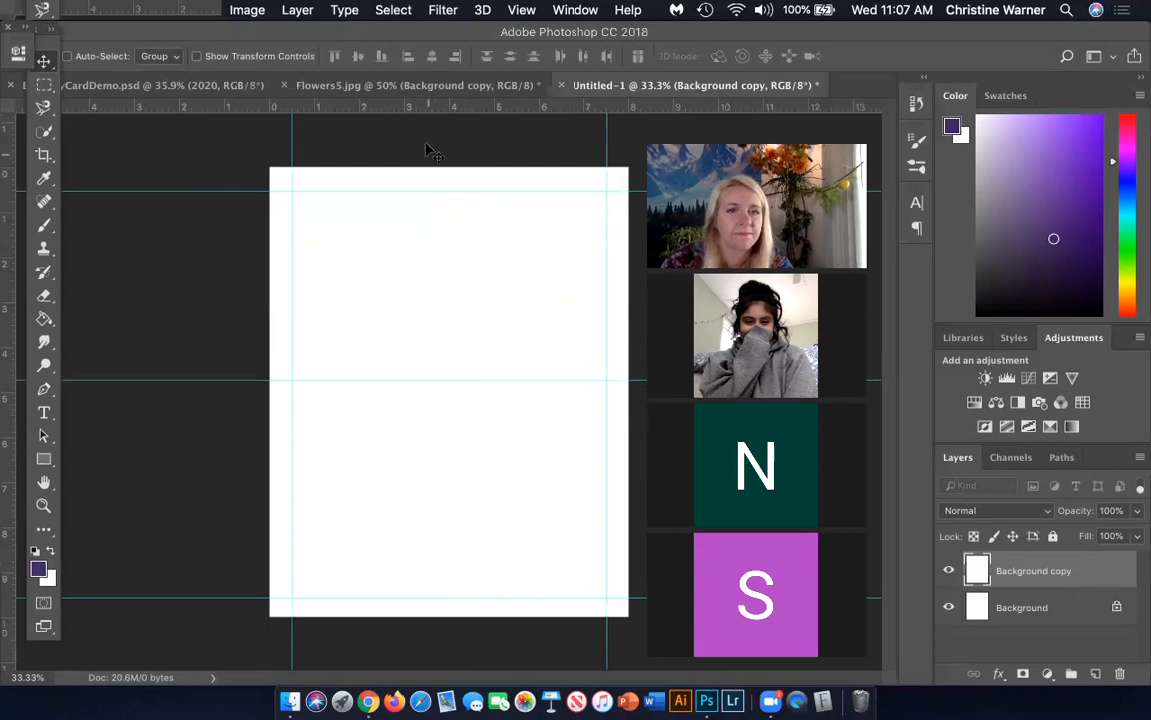
pyautogui.moveTo(410, 112); pyautogui.dragTo(450, 407)
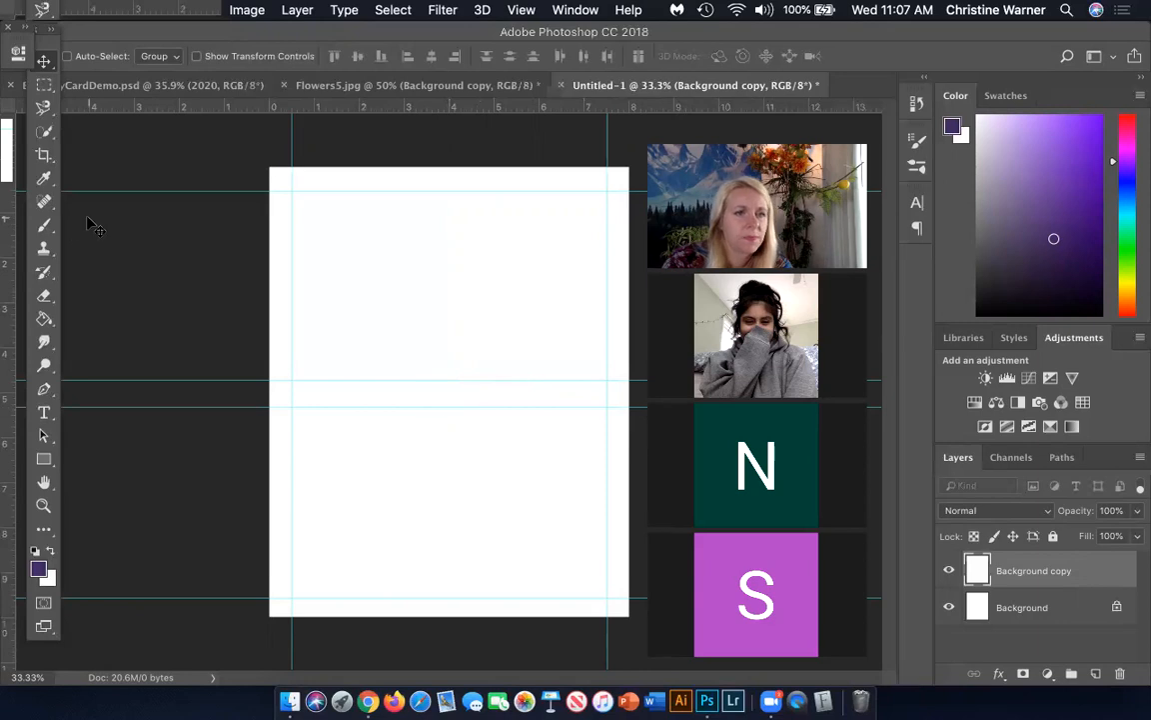
pyautogui.moveTo(10, 235); pyautogui.dragTo(438, 255)
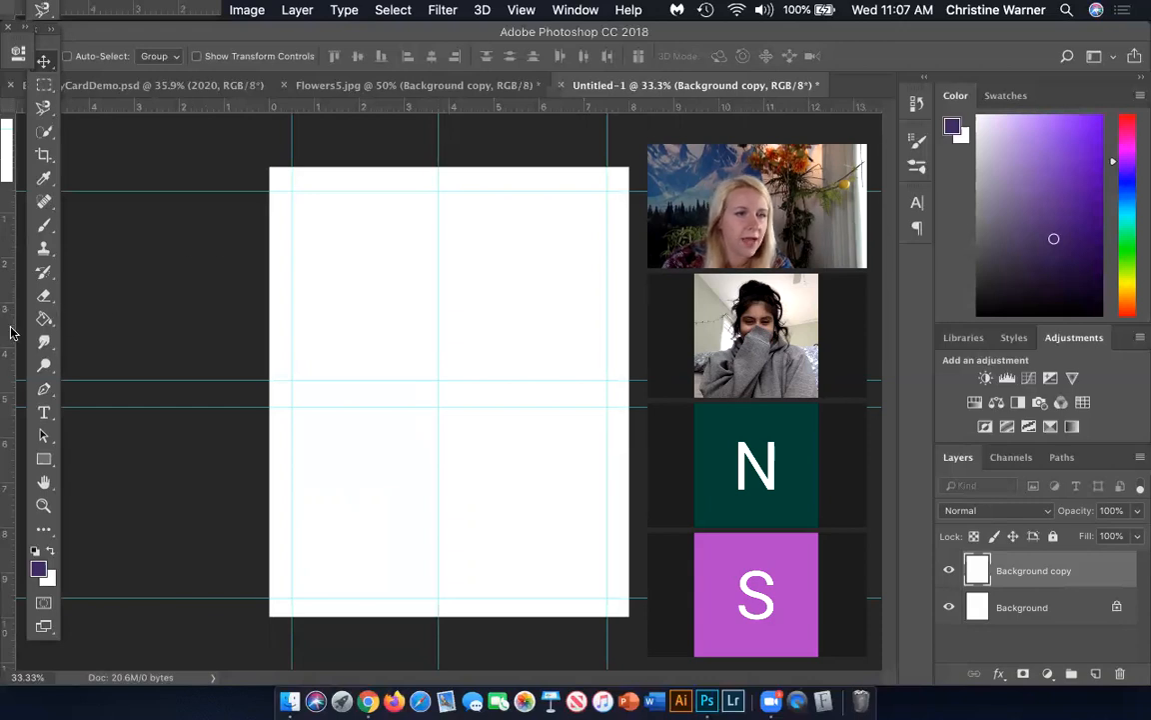
pyautogui.moveTo(11, 300); pyautogui.dragTo(465, 316)
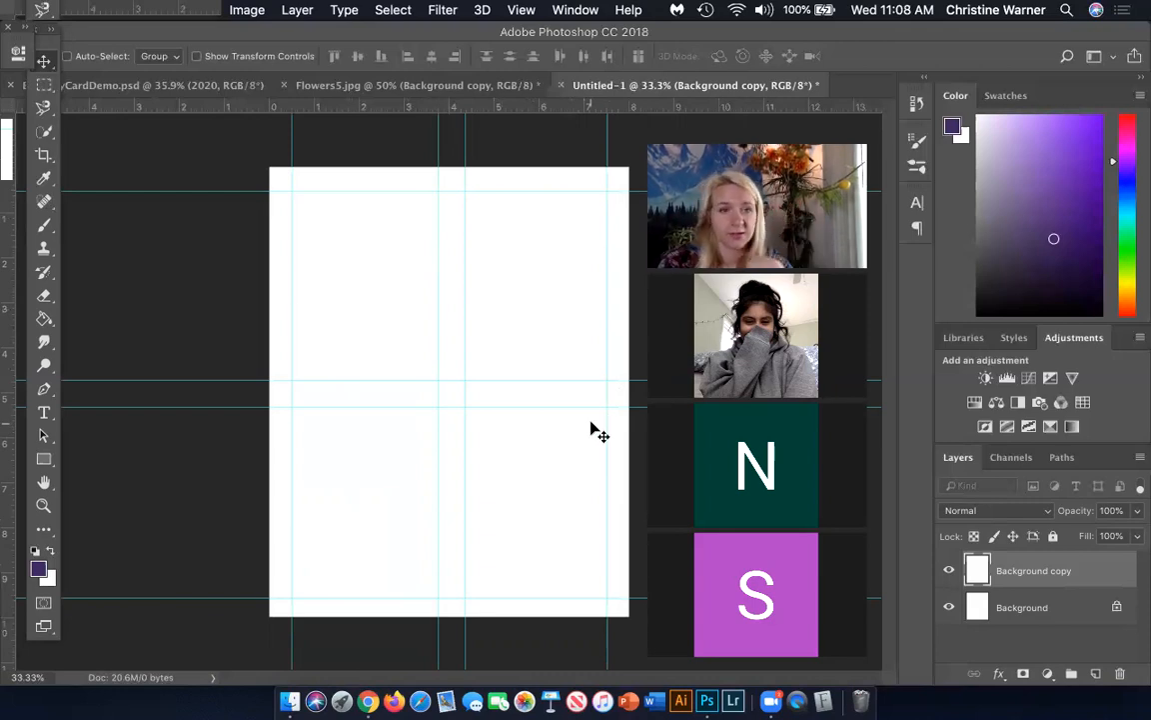
# On a new layer, select the upper-left guide cell with the Rectangular Marquee, fill it with the purple foreground colour and deselect
pyautogui.click(45, 85)
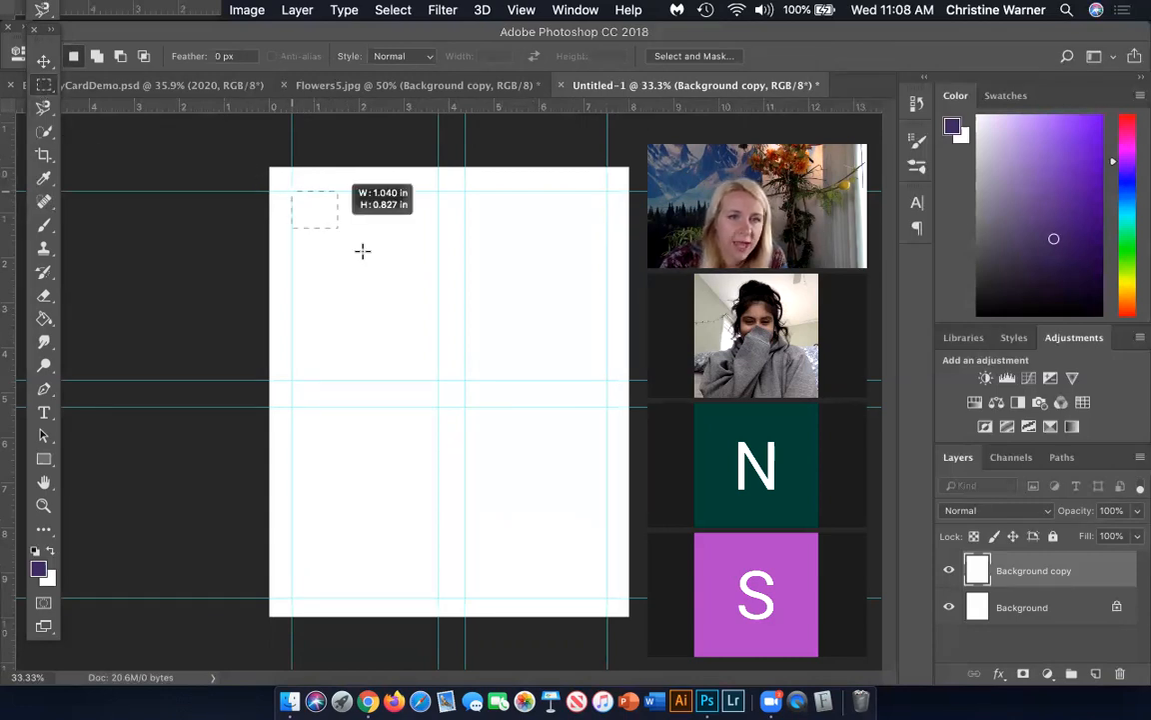
pyautogui.moveTo(436, 340); pyautogui.dragTo(436, 376)
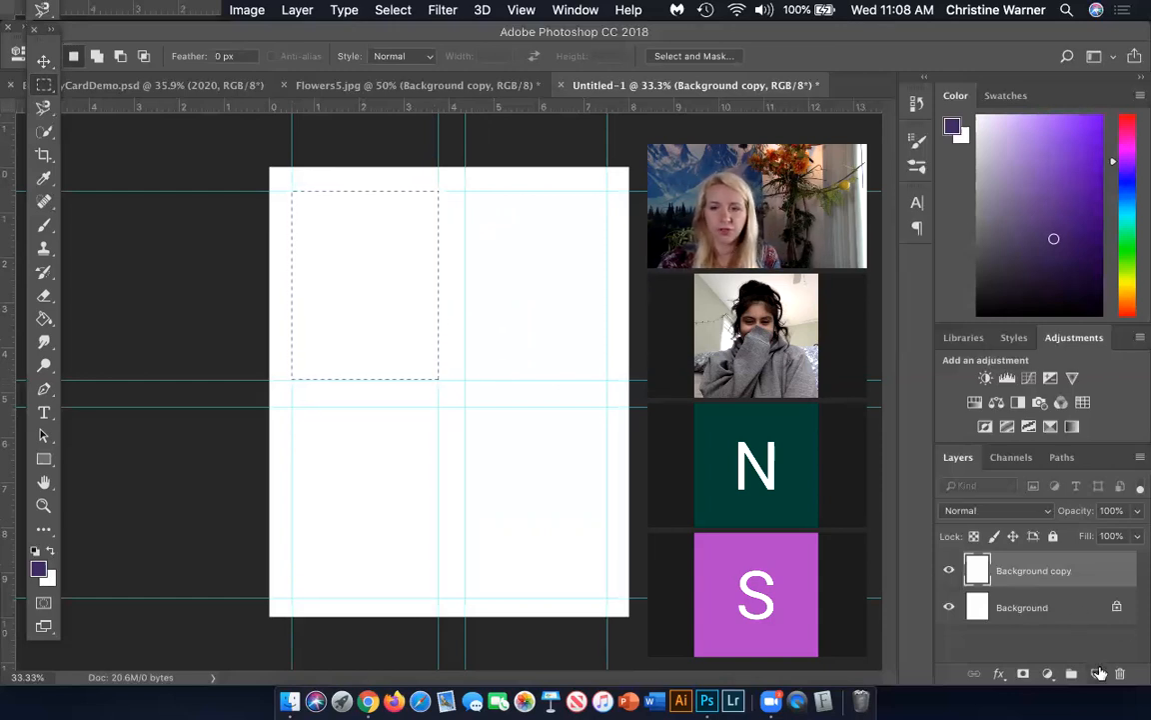
pyautogui.click(1098, 673)
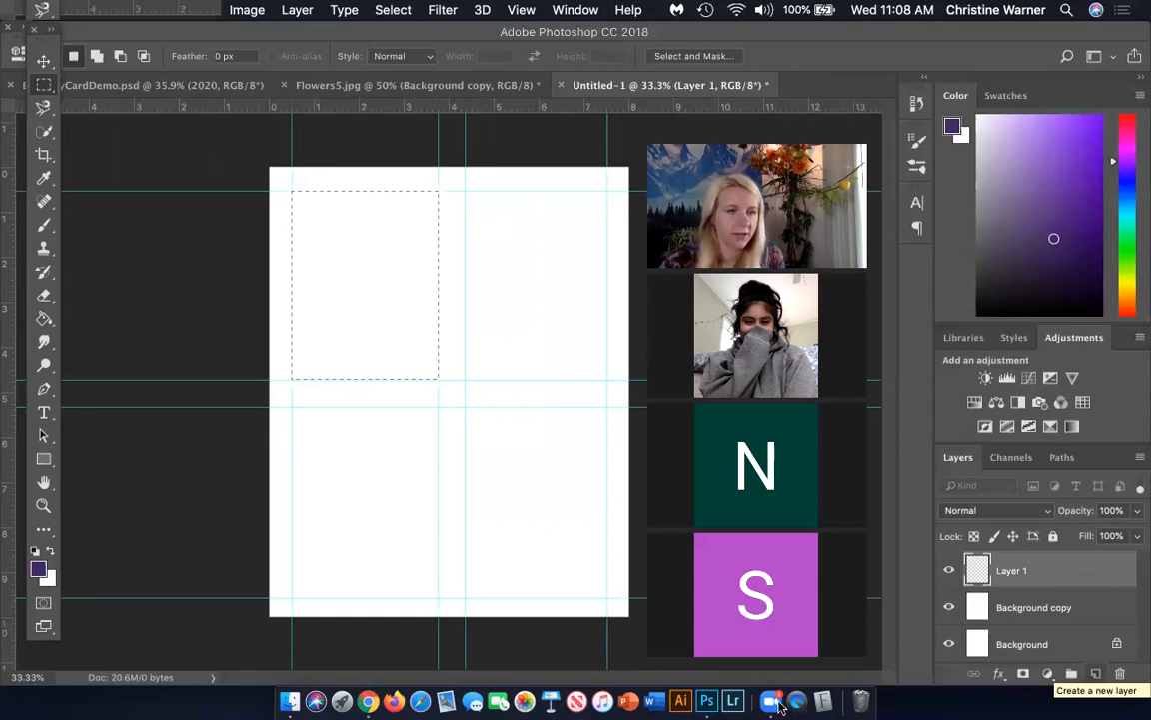
pyautogui.click(97, 597)
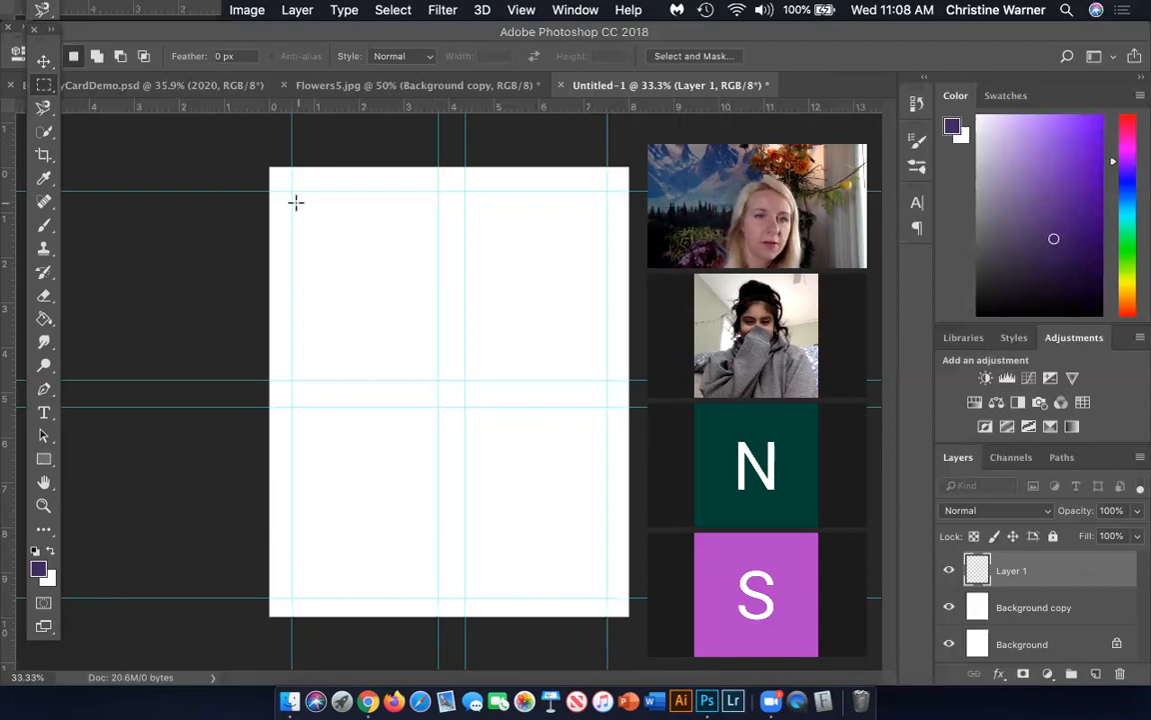
pyautogui.moveTo(291, 189); pyautogui.dragTo(438, 378)
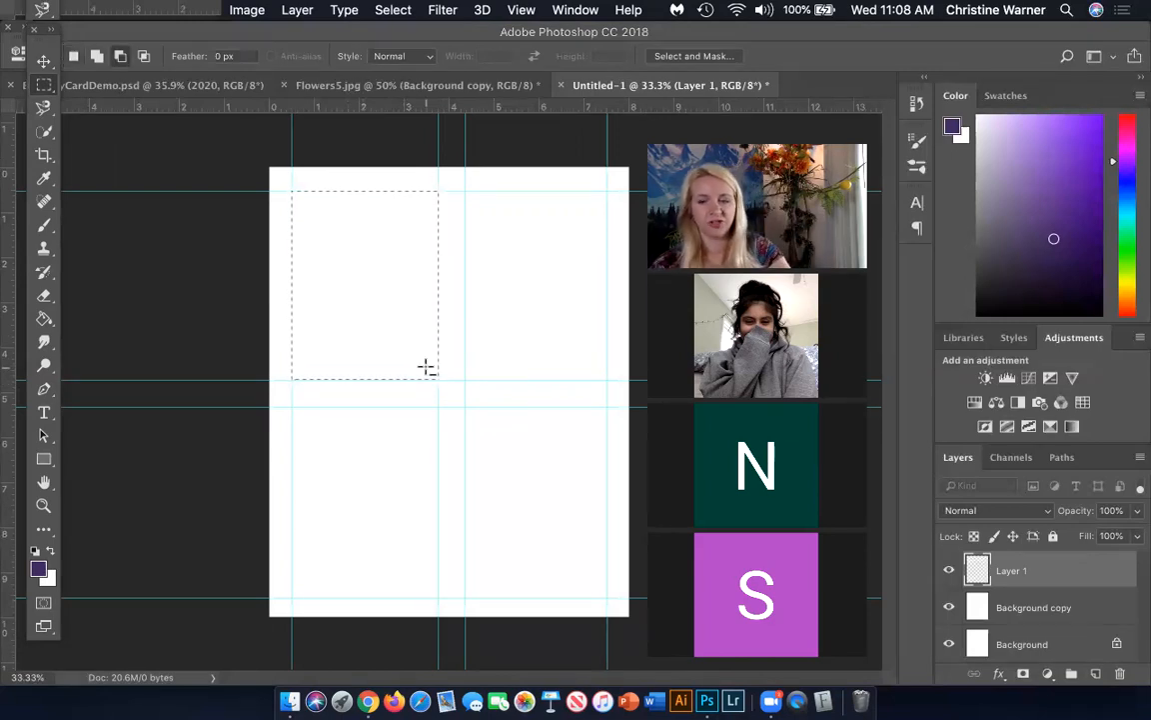
pyautogui.hotkey('alt', 'BackSpace')
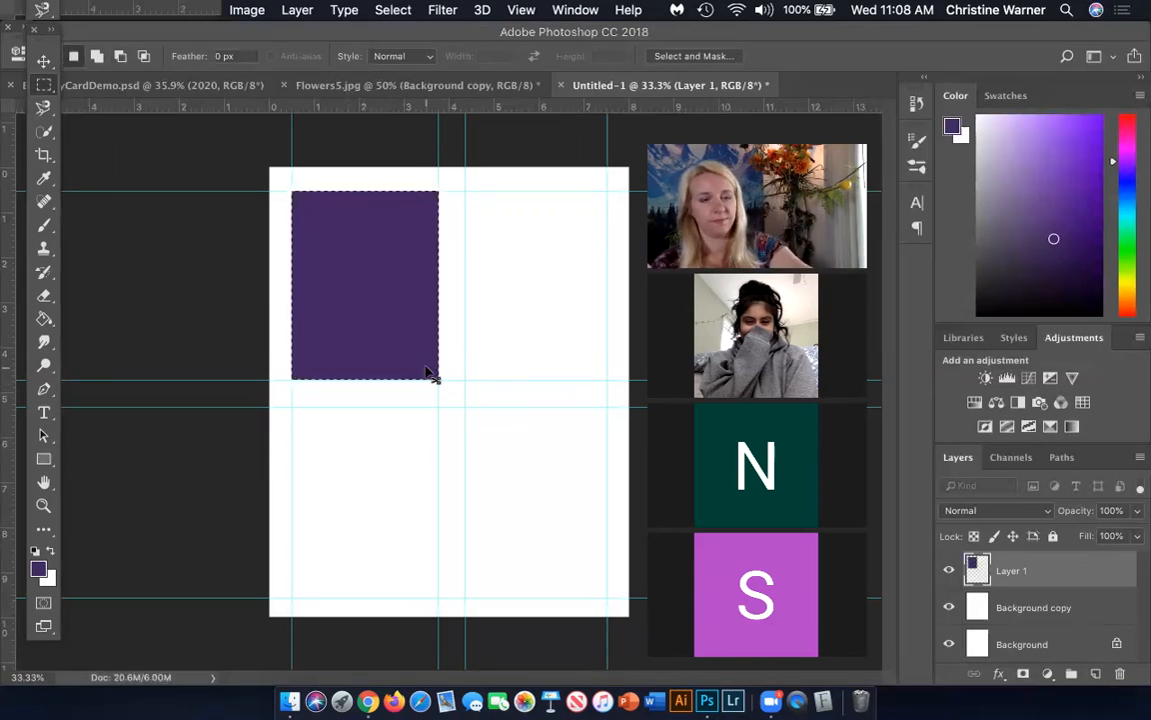
pyautogui.press('super+d')
# Rename the layer holding the upper-left rectangle to UL
pyautogui.doubleClick(1012, 570)
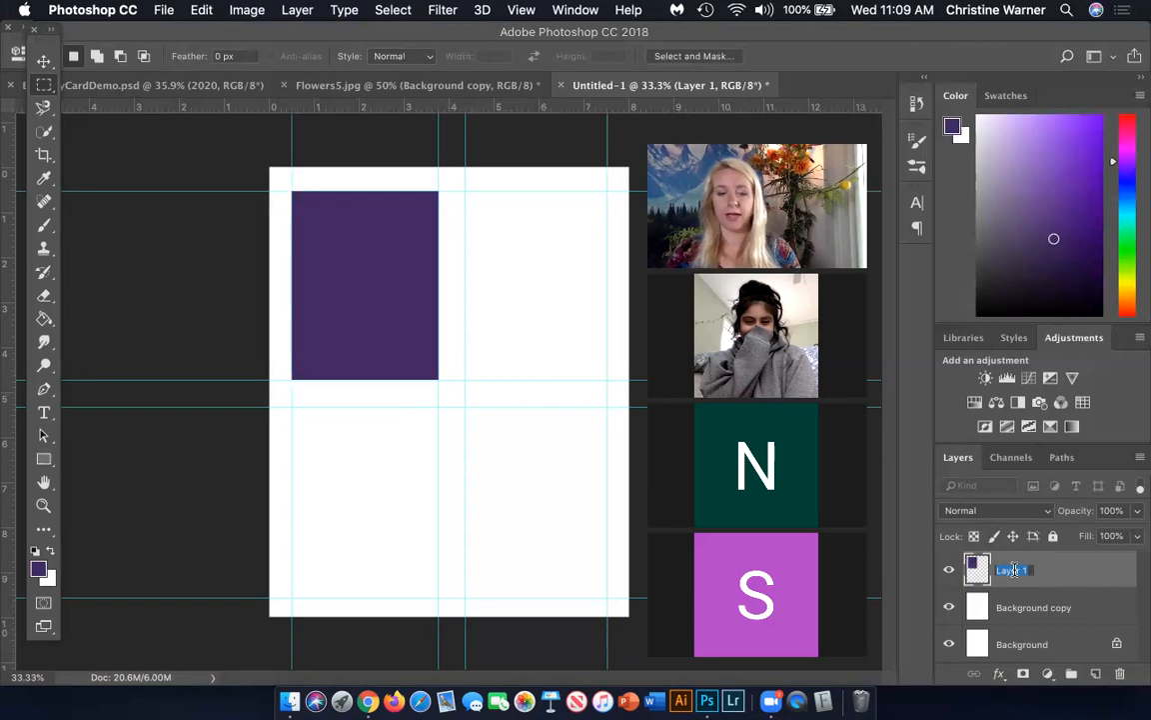
pyautogui.write('L')
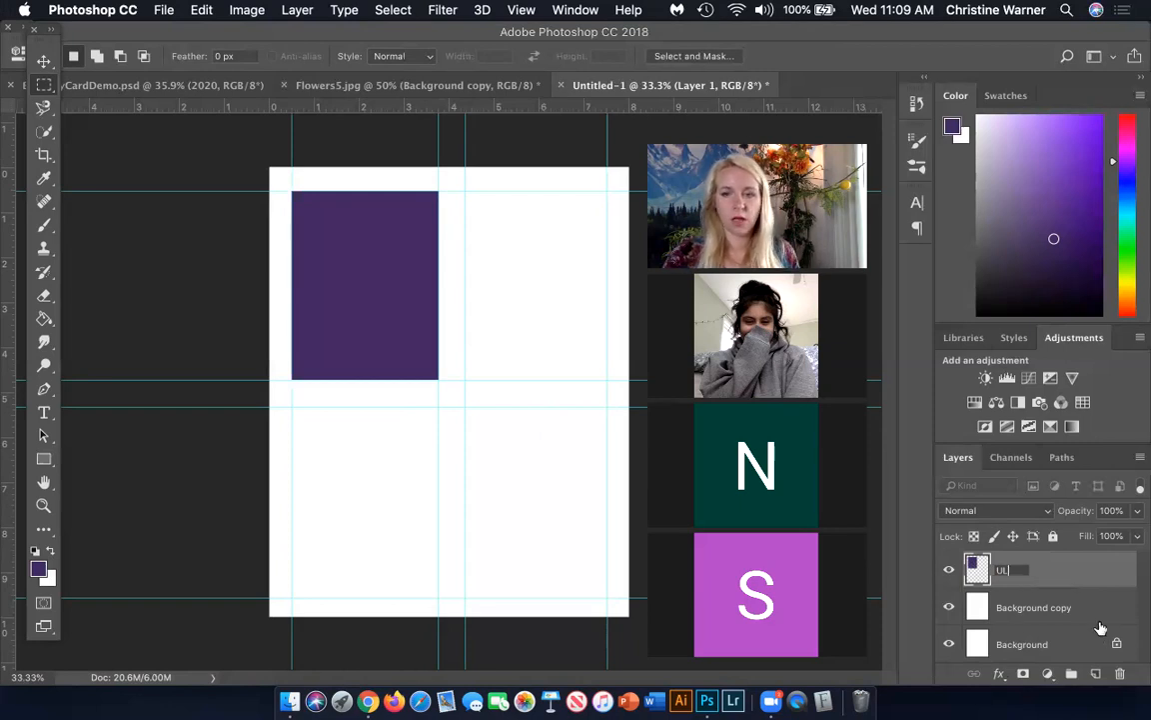
pyautogui.press('Return')
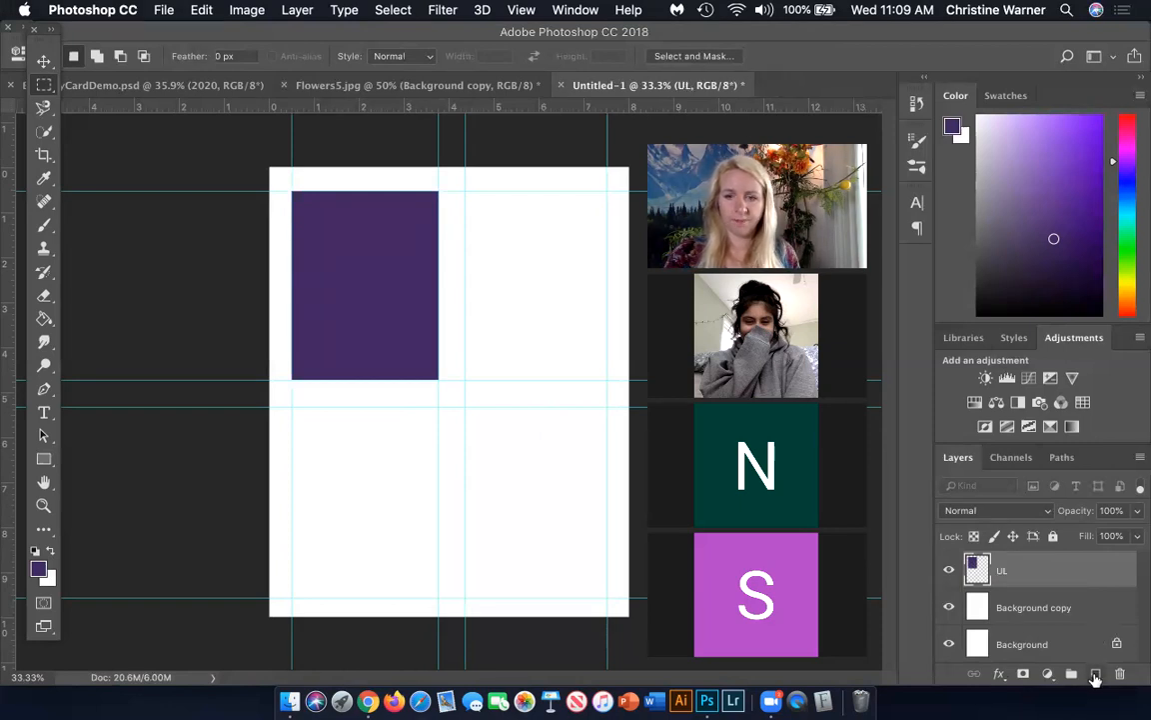
# Add another new layer and fill a rectangular selection of the upper-right guide cell with the purple foreground colour
pyautogui.click(1096, 676)
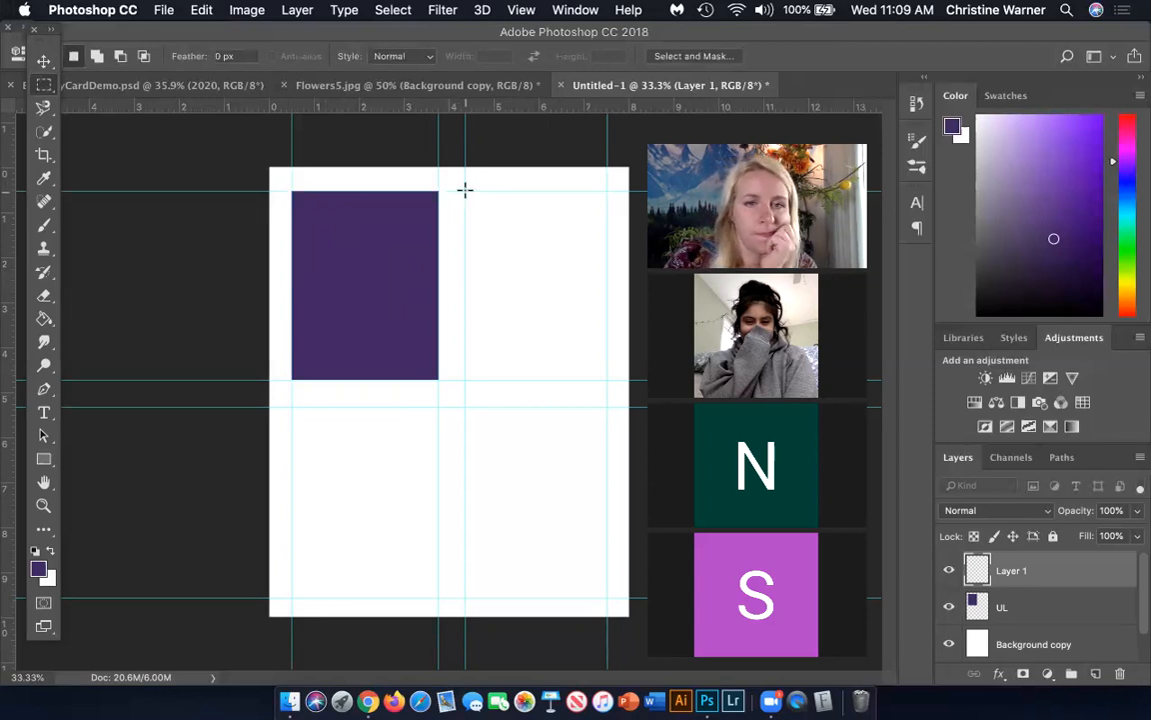
pyautogui.moveTo(465, 190); pyautogui.dragTo(603, 378)
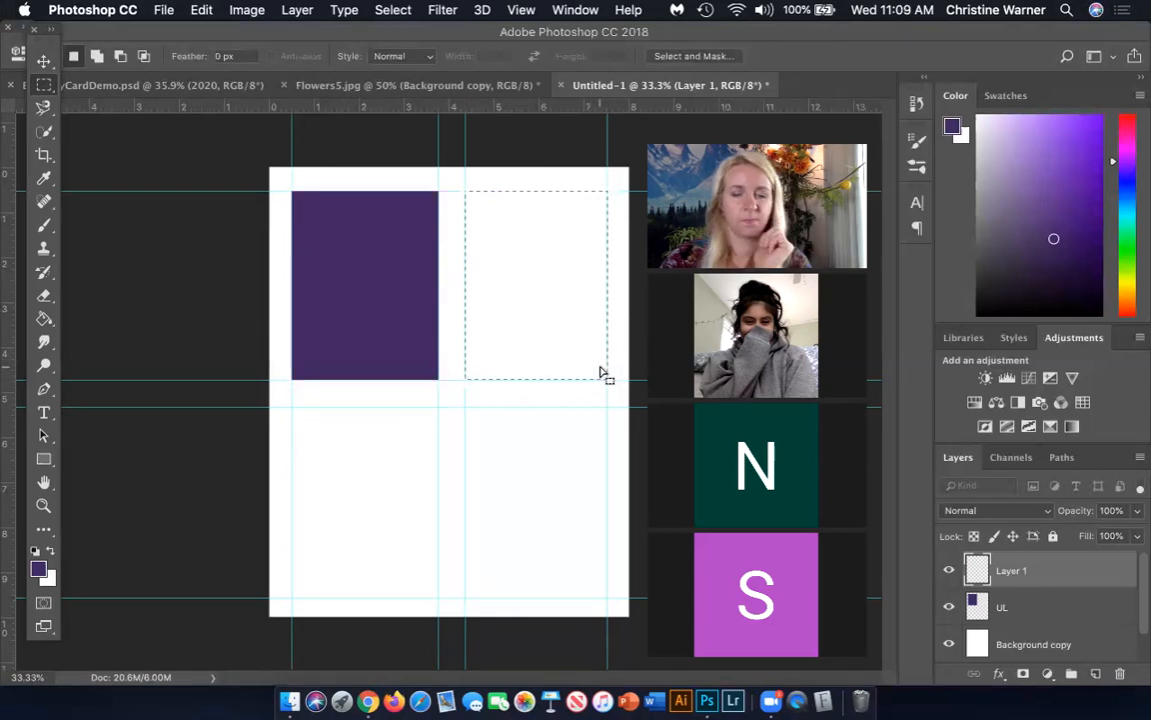
pyautogui.hotkey('alt', 'BackSpace')
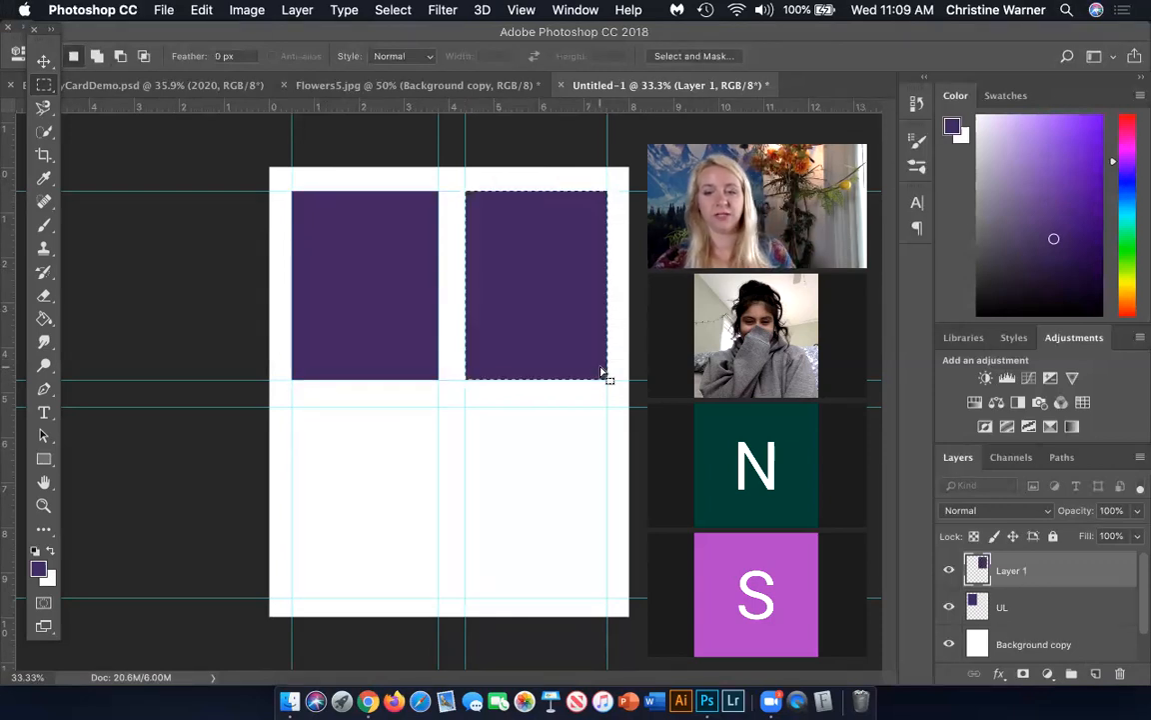
# Rename the layer holding the upper-right rectangle to UR
pyautogui.doubleClick(1011, 570)
pyautogui.write('UR')
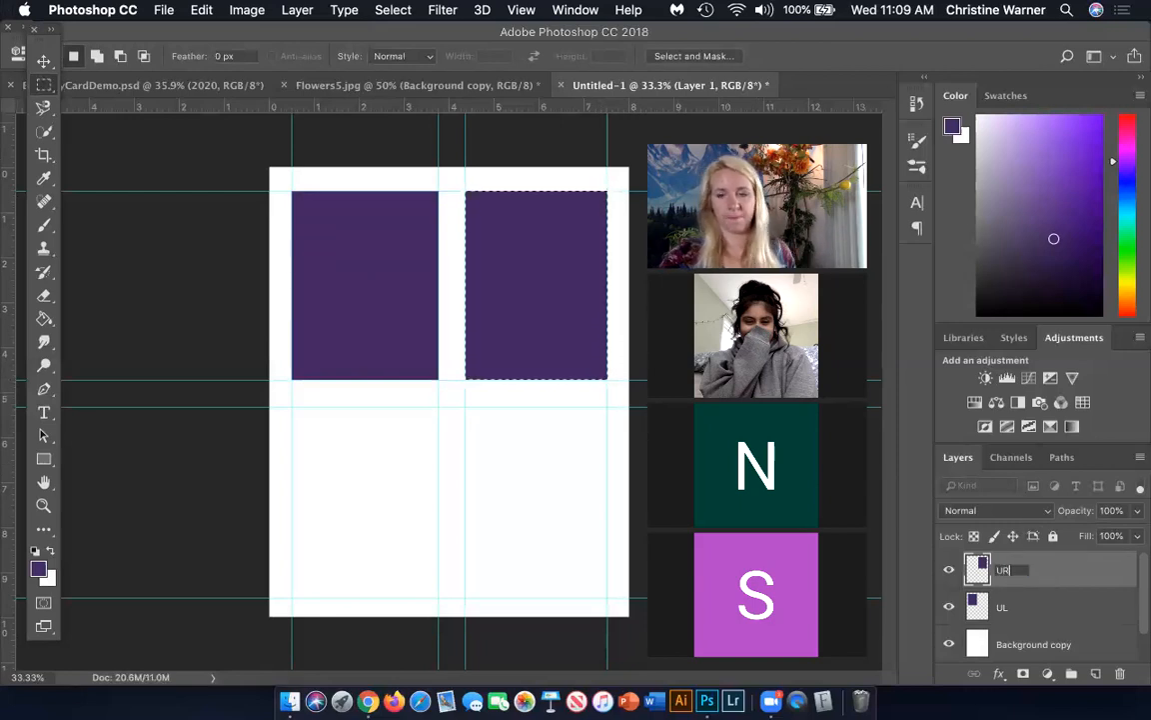
pyautogui.press('Return')
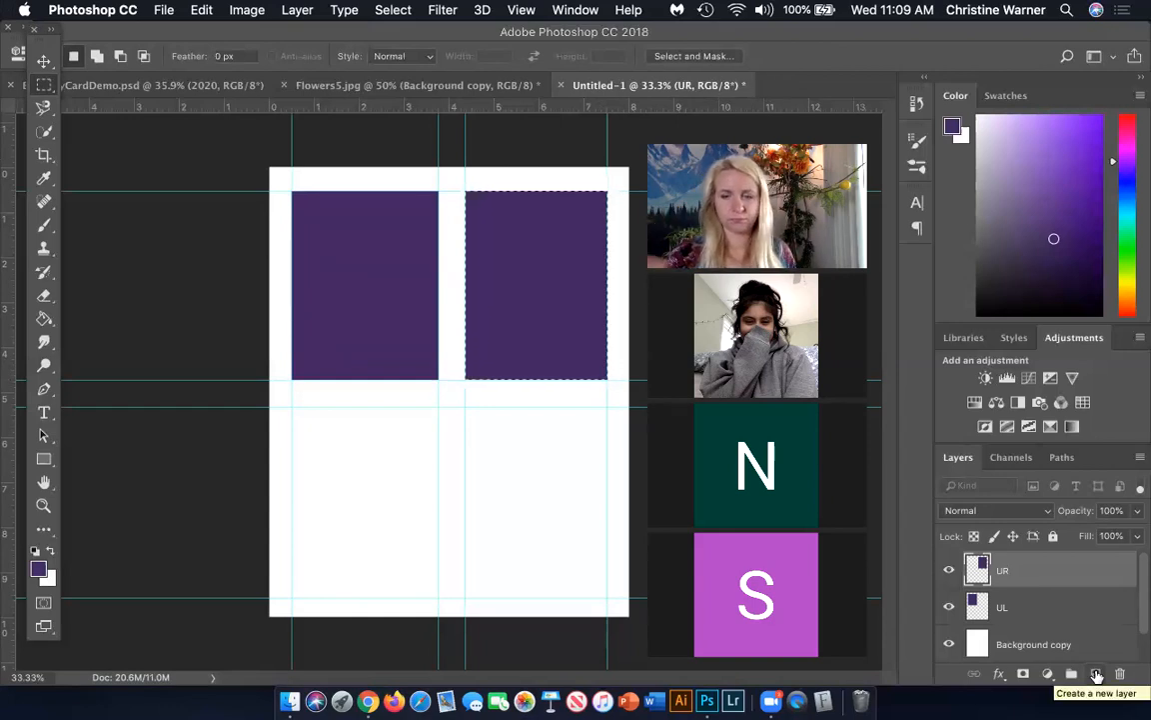
# On a new layer, move the rectangular selection to the lower-right guide cell and fill it with the purple foreground colour
pyautogui.click(1096, 676)
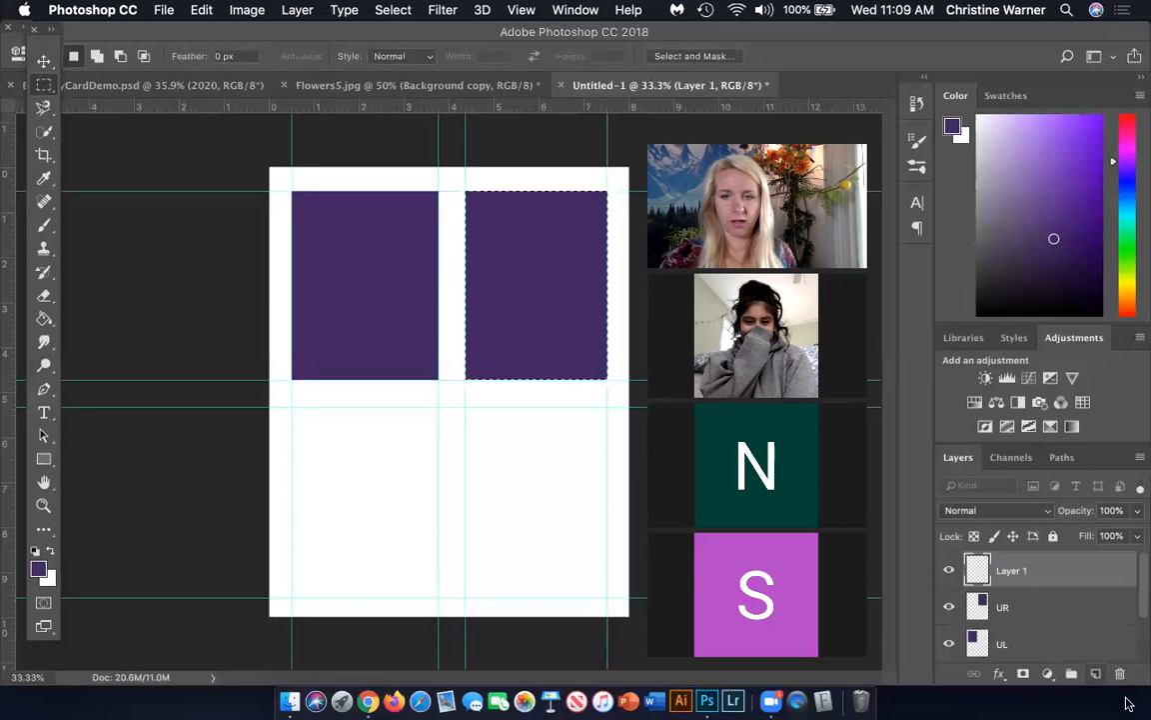
pyautogui.moveTo(465, 312); pyautogui.dragTo(521, 531)
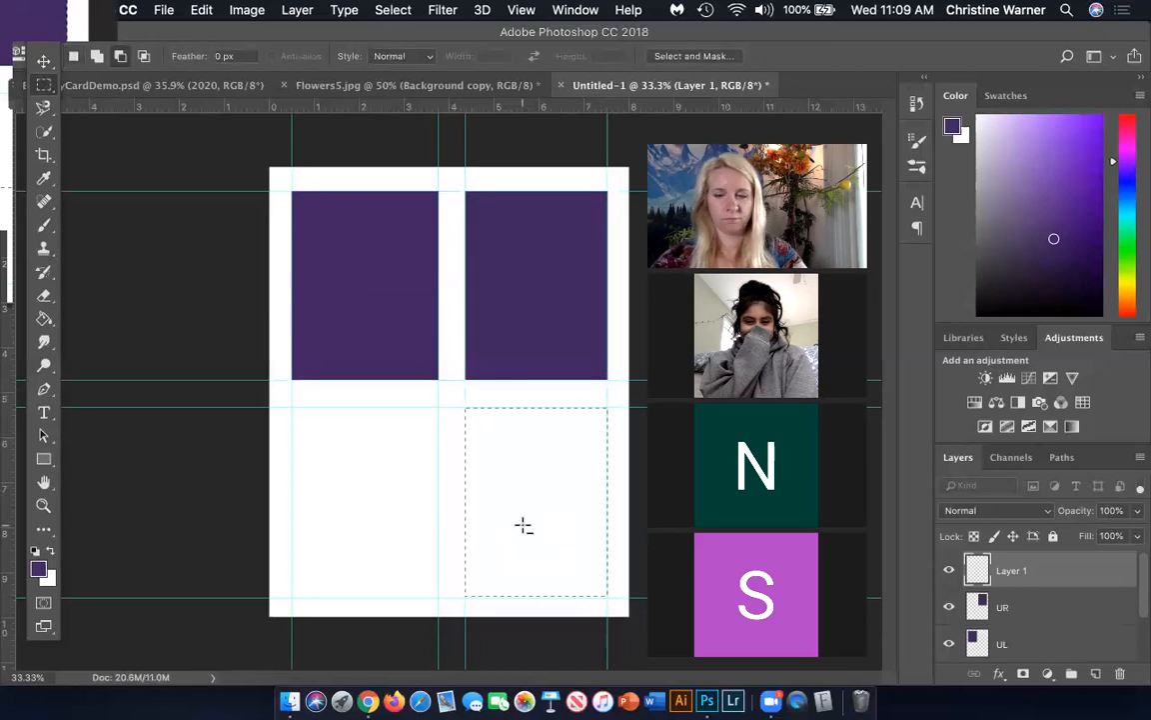
pyautogui.hotkey('alt', 'BackSpace')
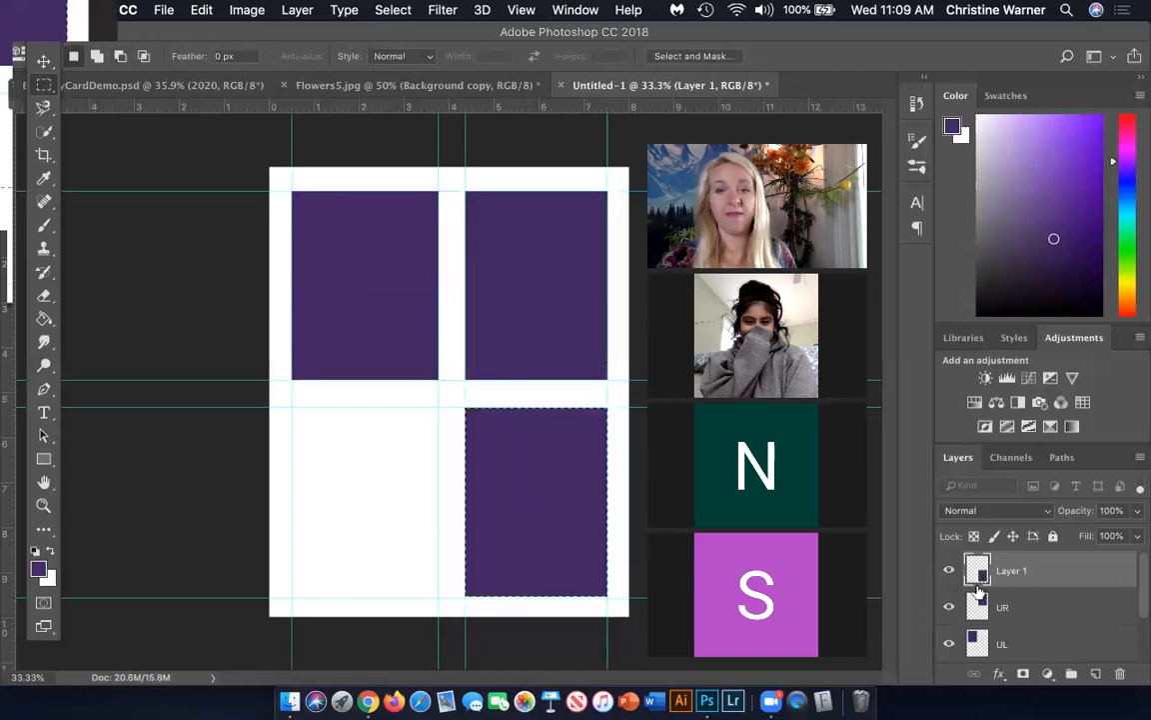
# Fill the lower-right selection again through the Fill command, with contents set to Foreground Color at 100% opacity
pyautogui.click(201, 10)
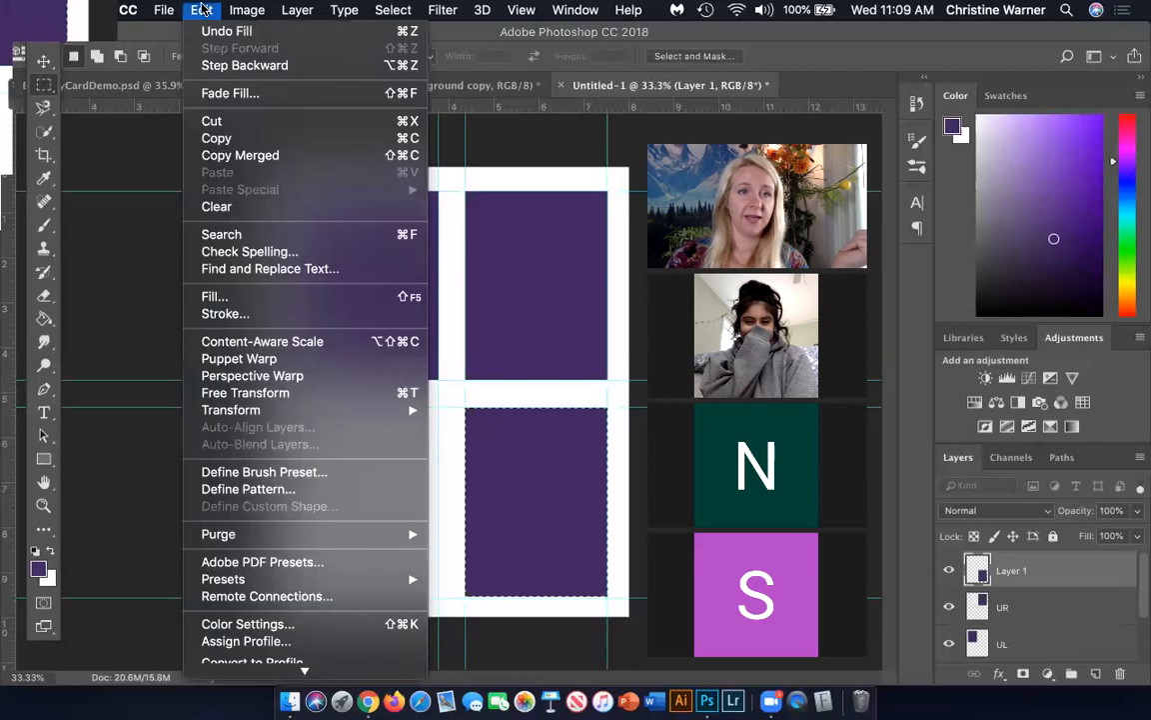
pyautogui.click(261, 297)
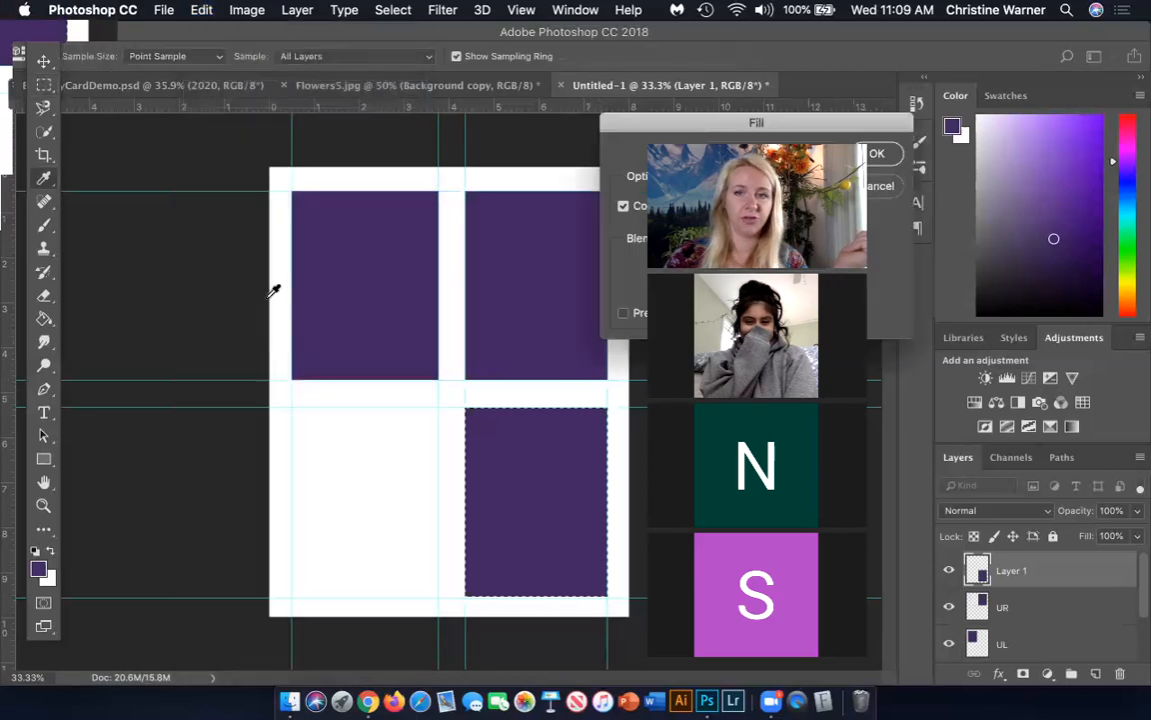
pyautogui.moveTo(645, 121); pyautogui.dragTo(413, 122)
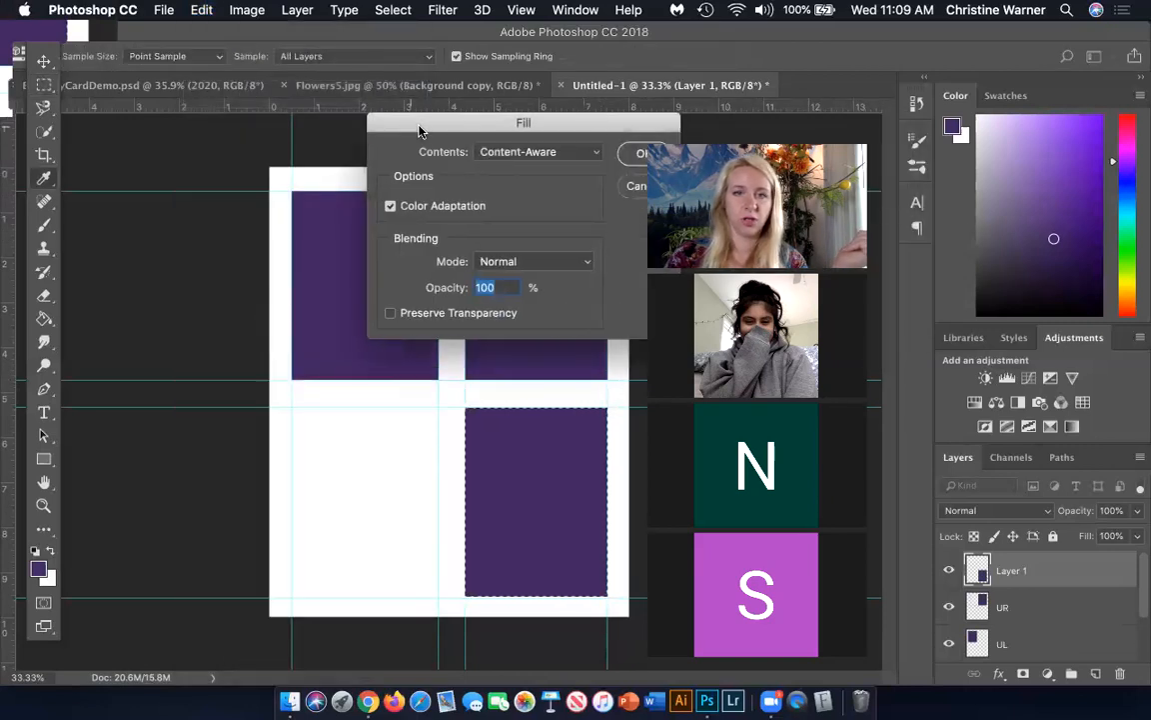
pyautogui.click(509, 155)
pyautogui.click(541, 90)
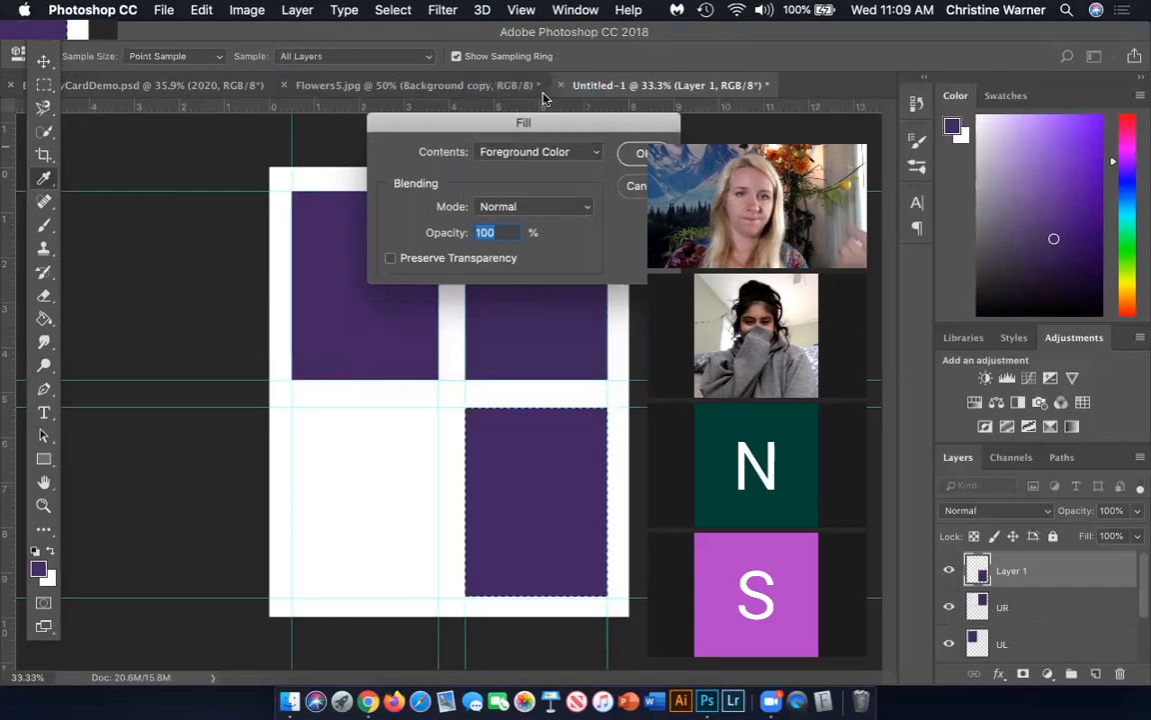
pyautogui.click(641, 153)
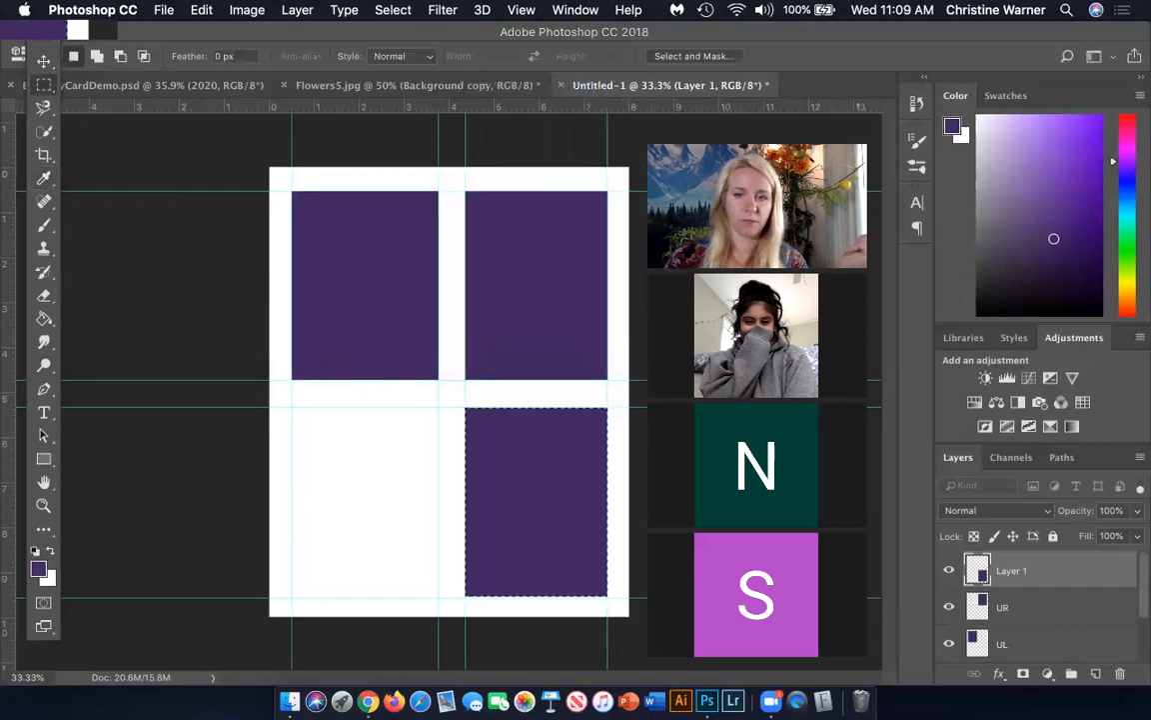
# Rename the layer holding the lower-right rectangle to LR
pyautogui.doubleClick(1013, 569)
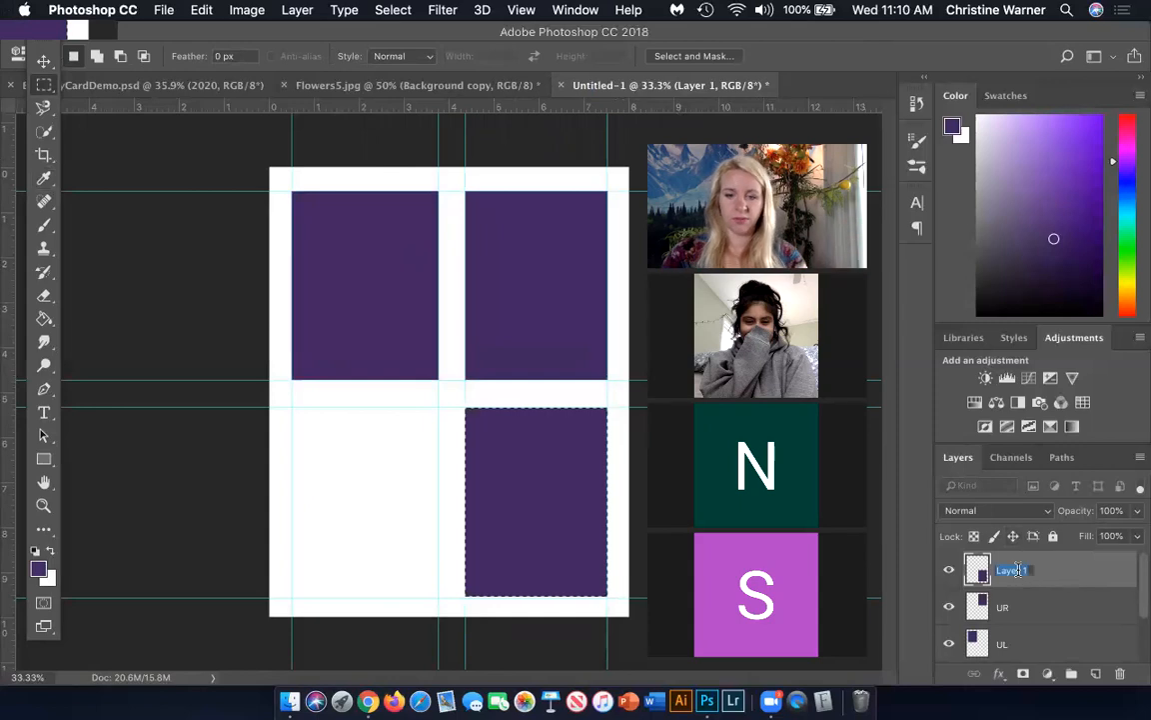
pyautogui.write('LR')
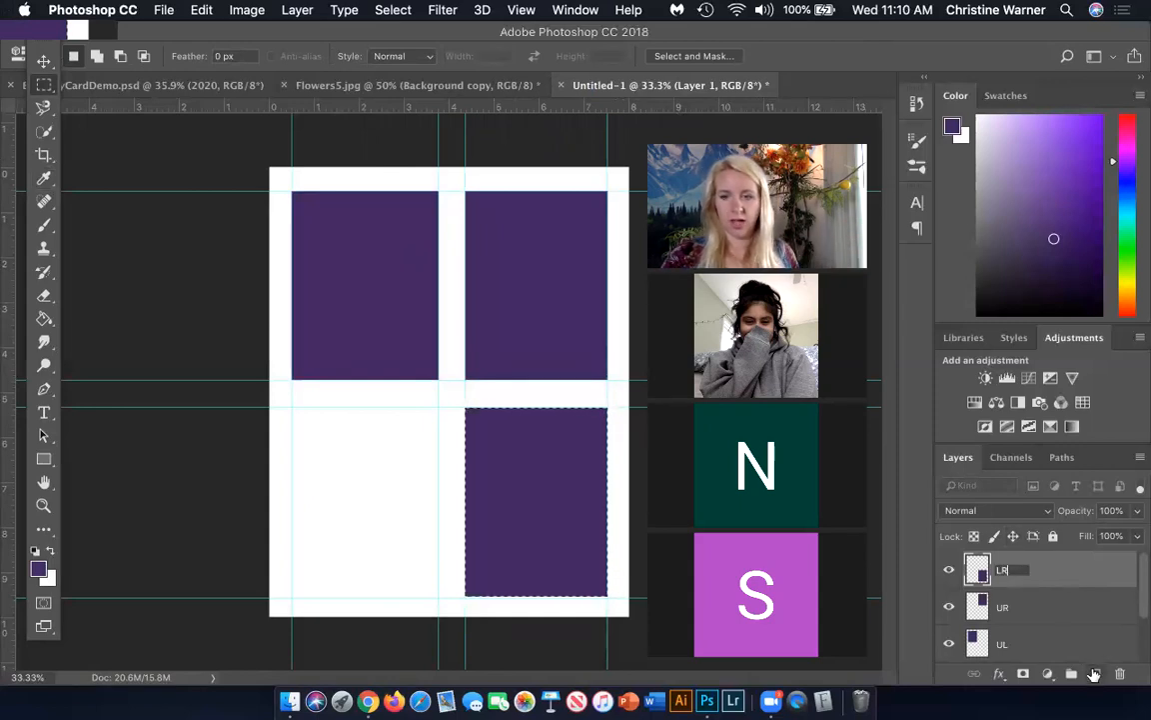
pyautogui.press('Return')
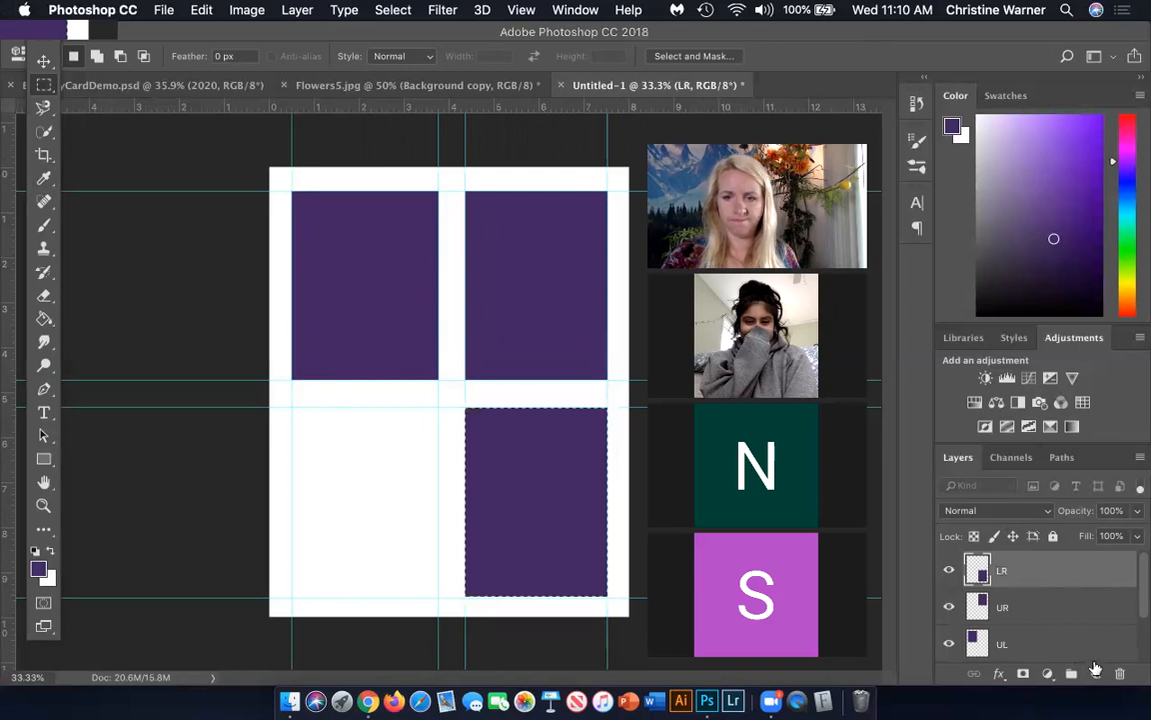
# On another new layer, move the selection to the lower-left guide cell, fill it with the purple foreground colour and deselect
pyautogui.click(1096, 670)
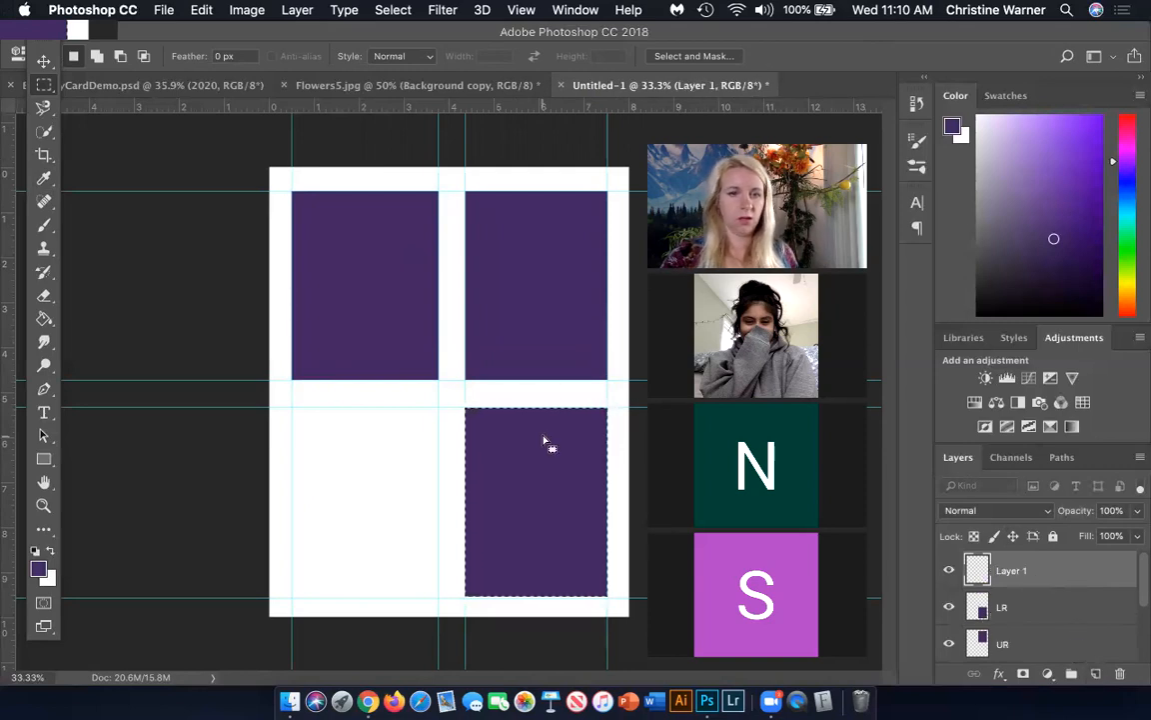
pyautogui.moveTo(547, 443); pyautogui.dragTo(384, 443)
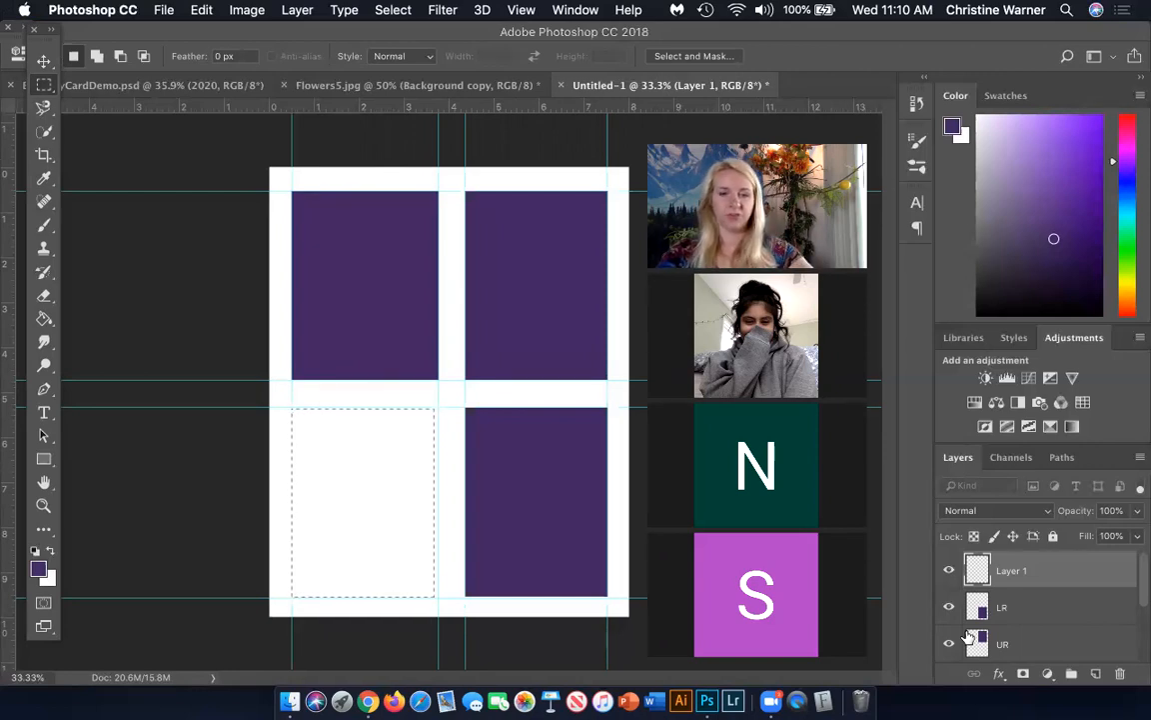
pyautogui.hotkey('alt', 'BackSpace')
pyautogui.press('super+d')
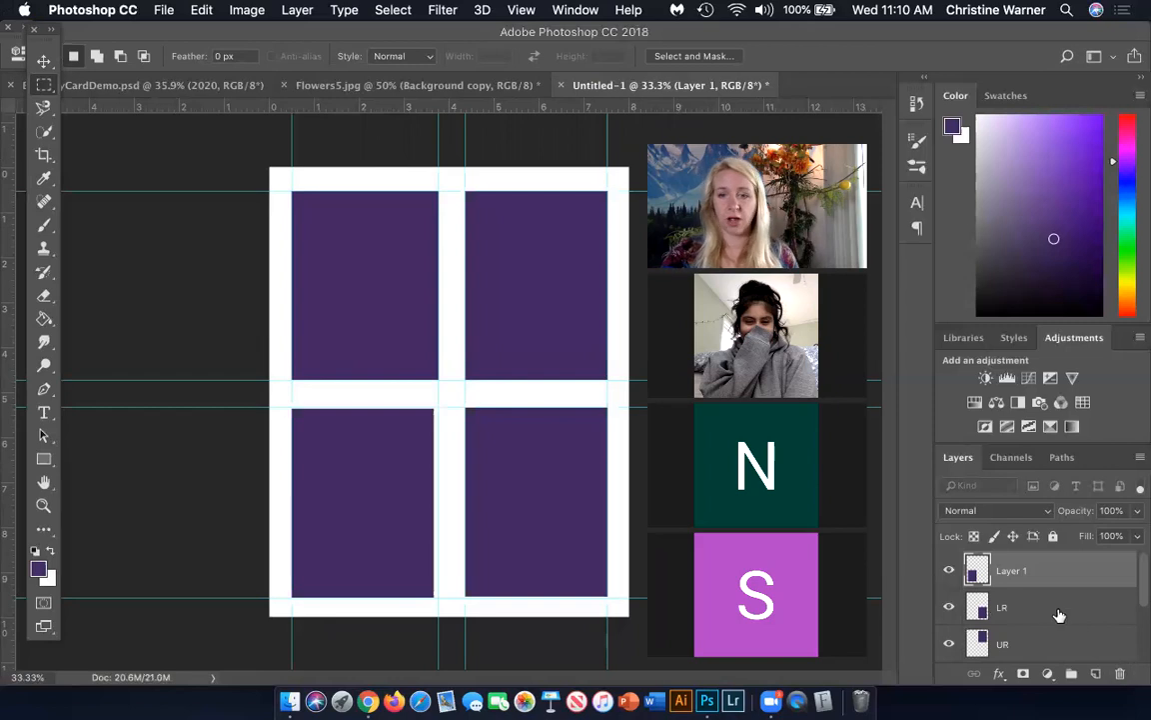
# Rename the layer holding the lower-left rectangle to LL
pyautogui.doubleClick(1012, 571)
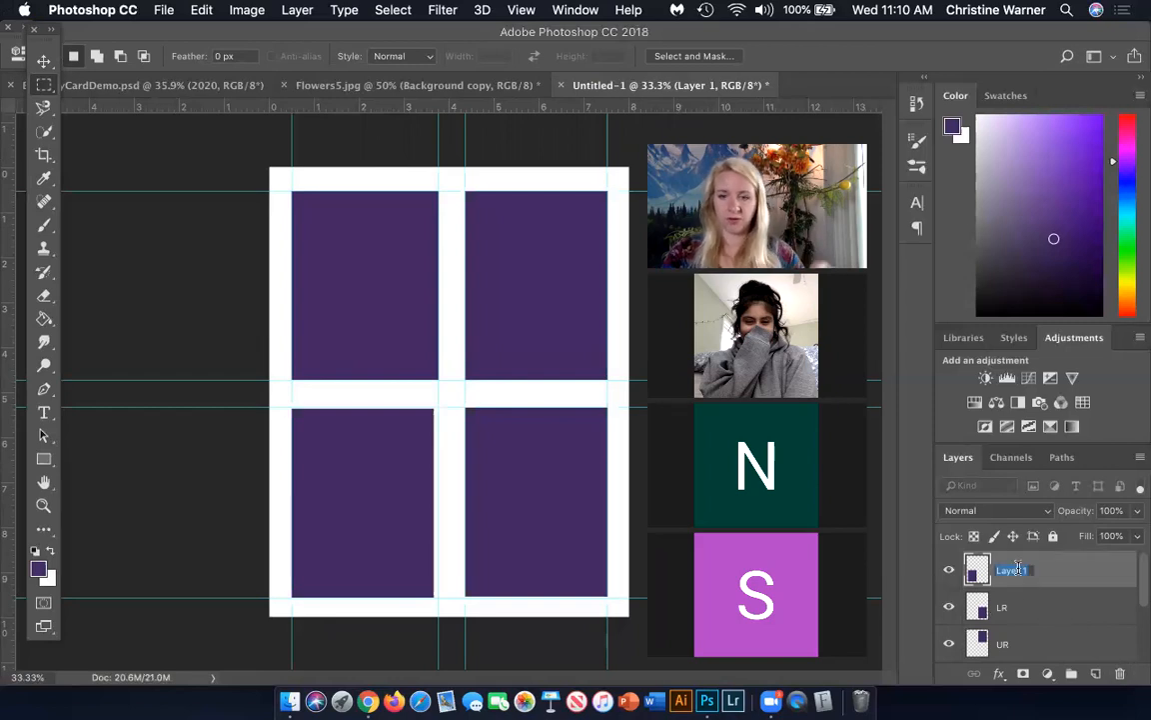
pyautogui.write('LL')
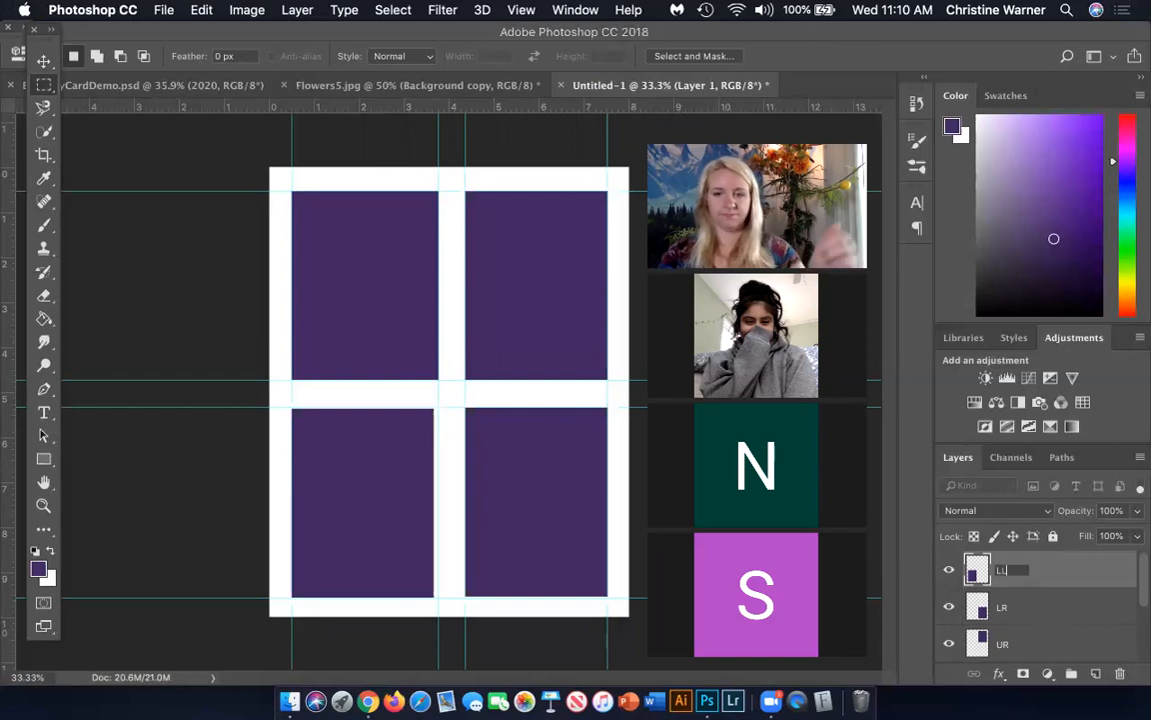
pyautogui.press('Return')
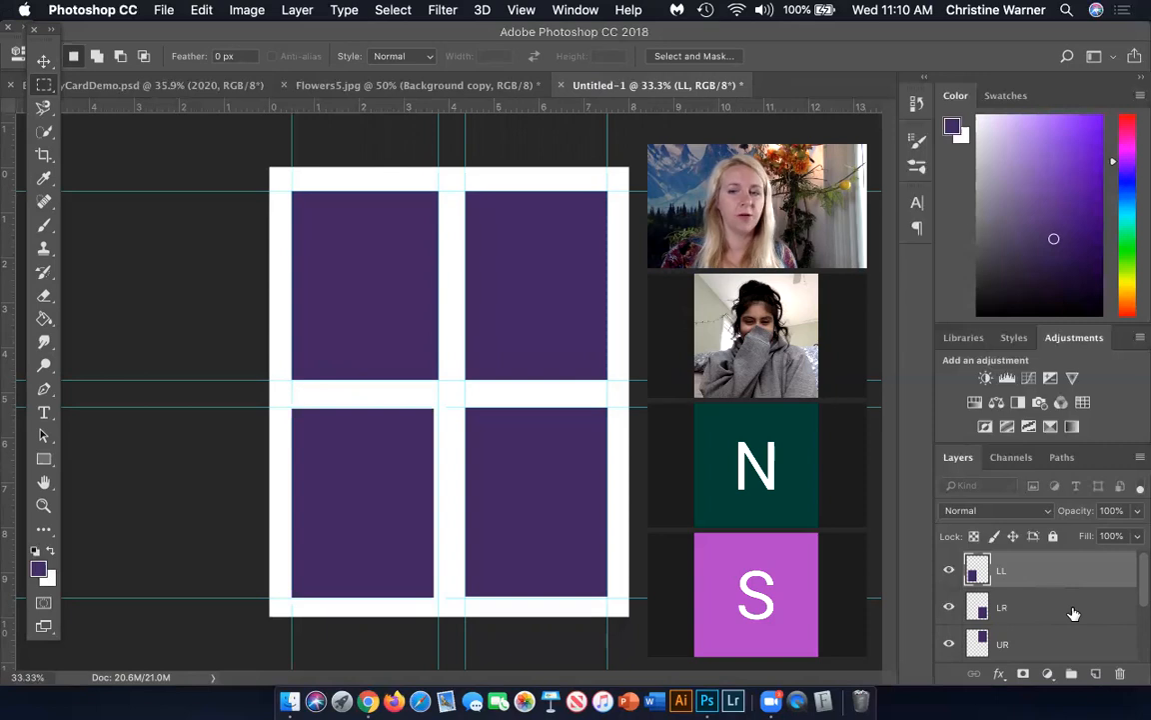
# Add a new layer above LL and place Flower3.jpg from Downloads on it as an embedded image
pyautogui.press('alt+shift+super+n')
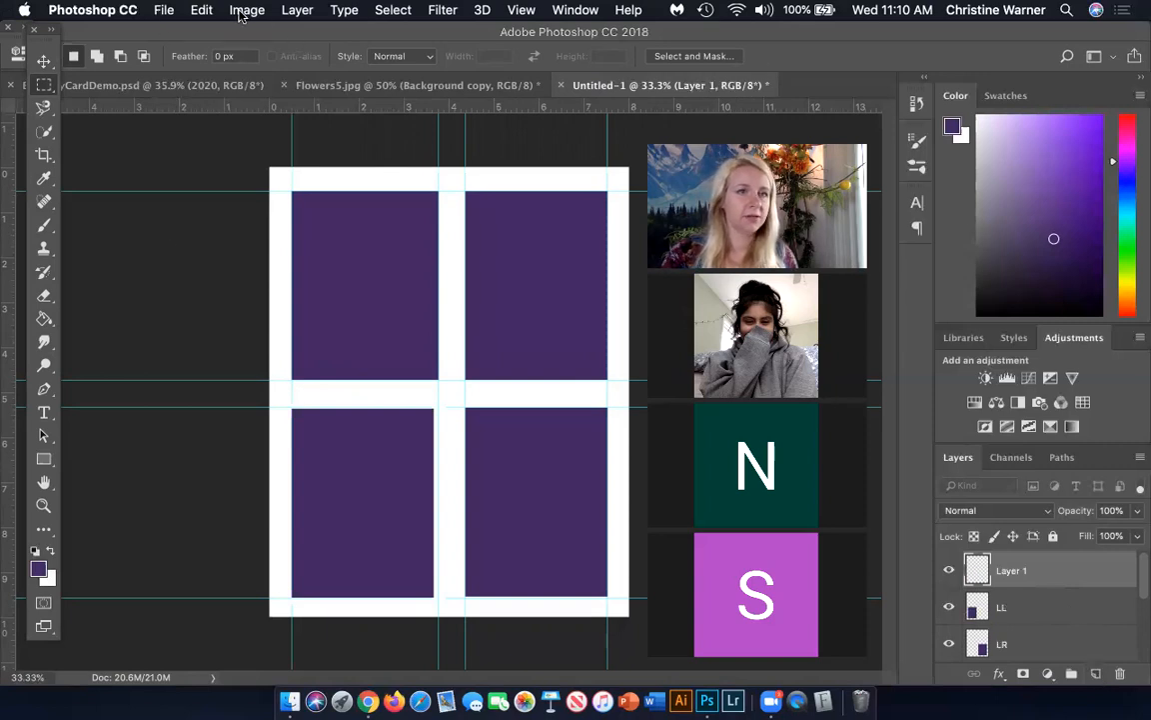
pyautogui.click(163, 10)
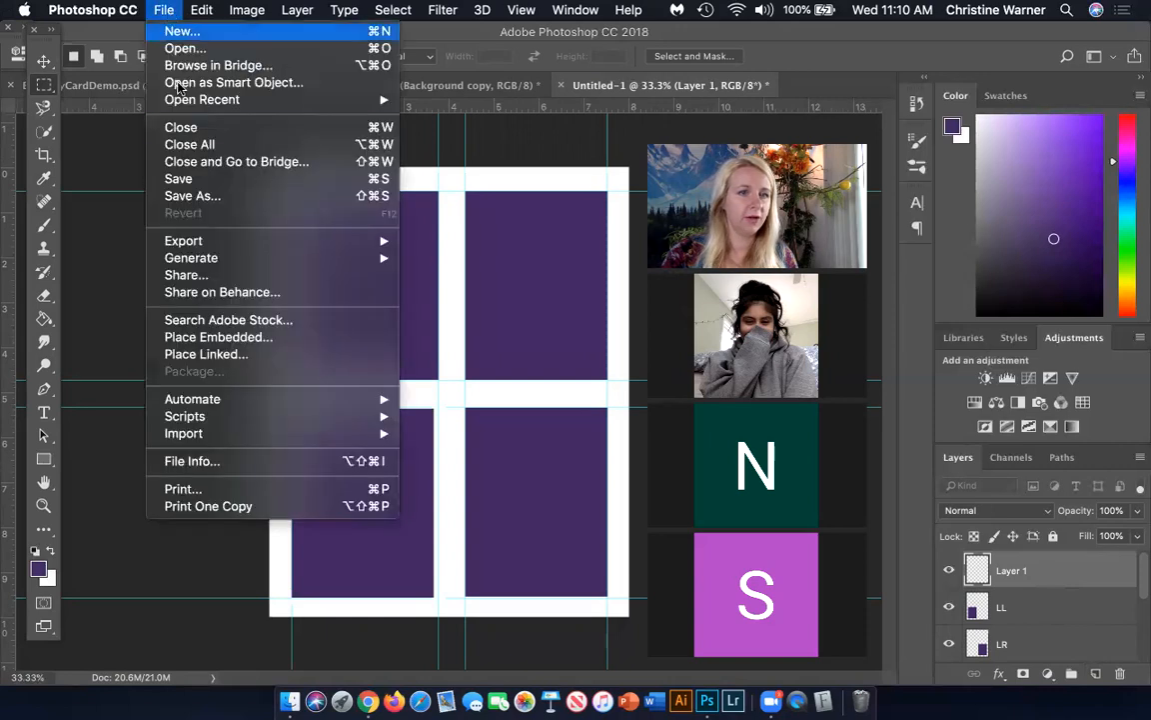
pyautogui.click(226, 339)
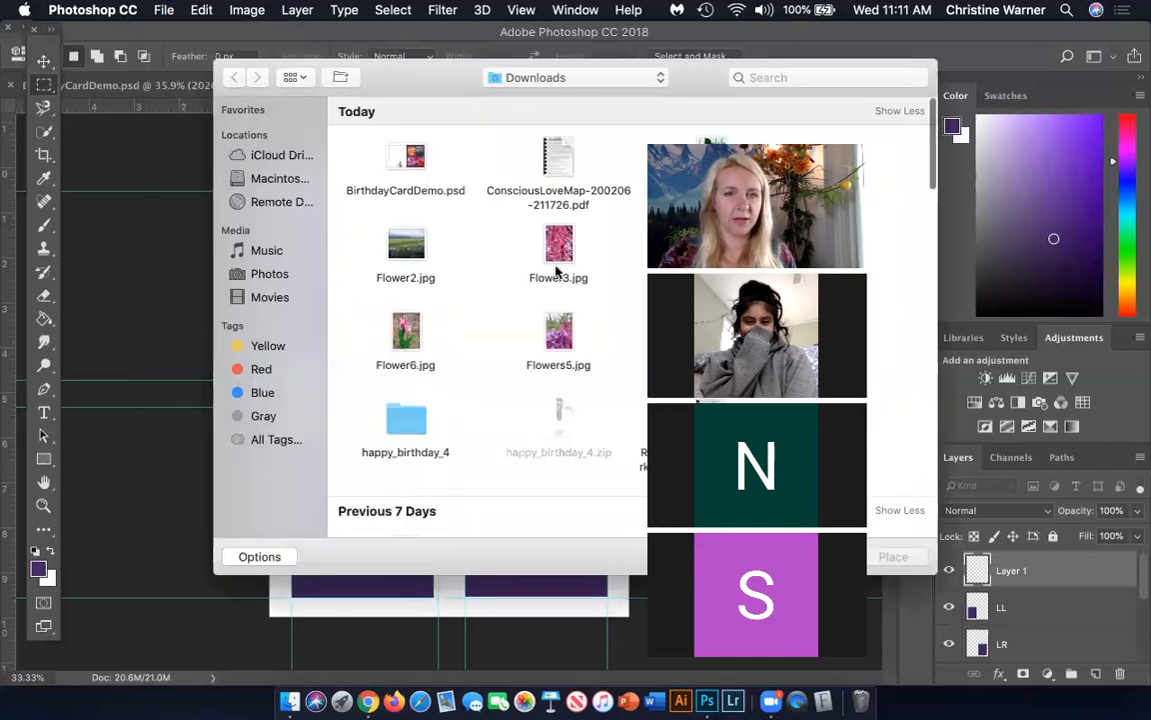
pyautogui.click(552, 235)
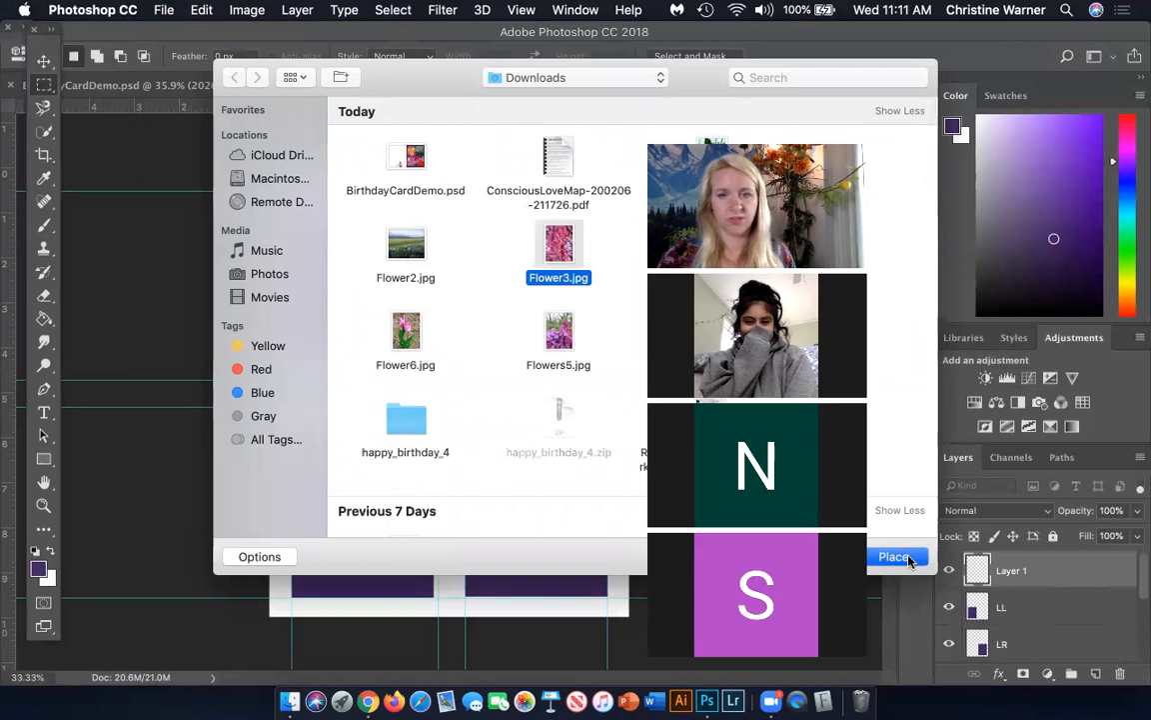
pyautogui.click(895, 557)
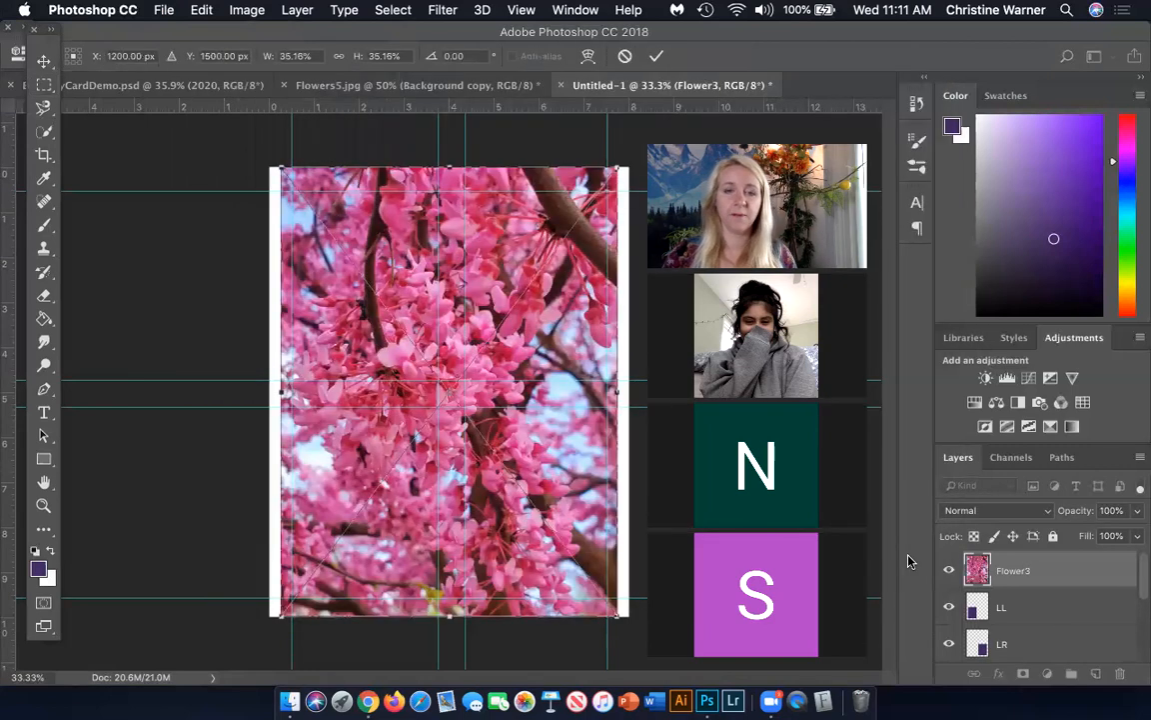
pyautogui.press('Return')
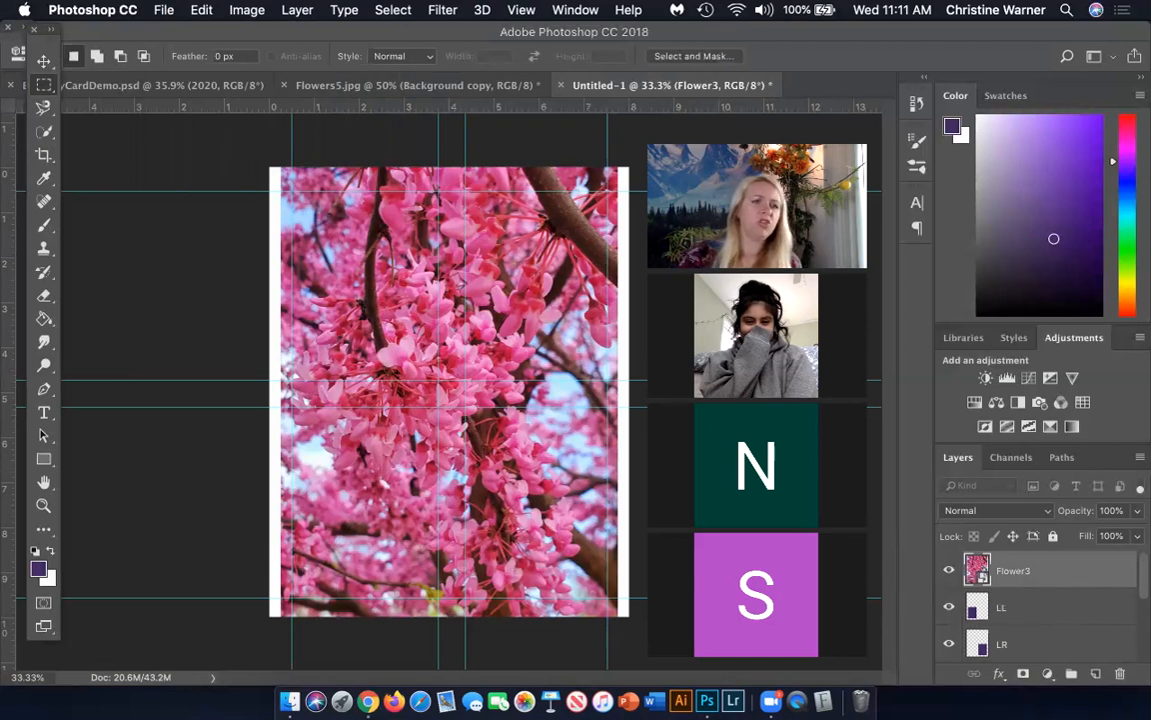
# Clip the Flower3 photo to the LL layer and position it within the lower-left rectangle
pyautogui.click(45, 63)
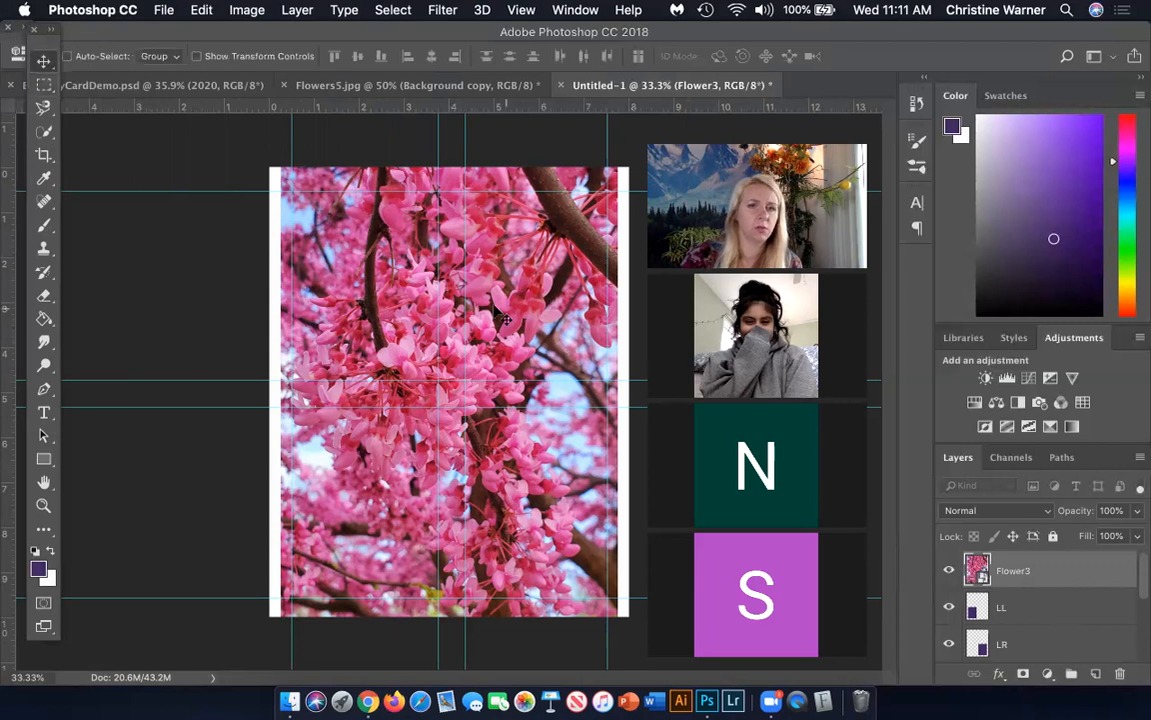
pyautogui.moveTo(360, 300); pyautogui.dragTo(379, 420)
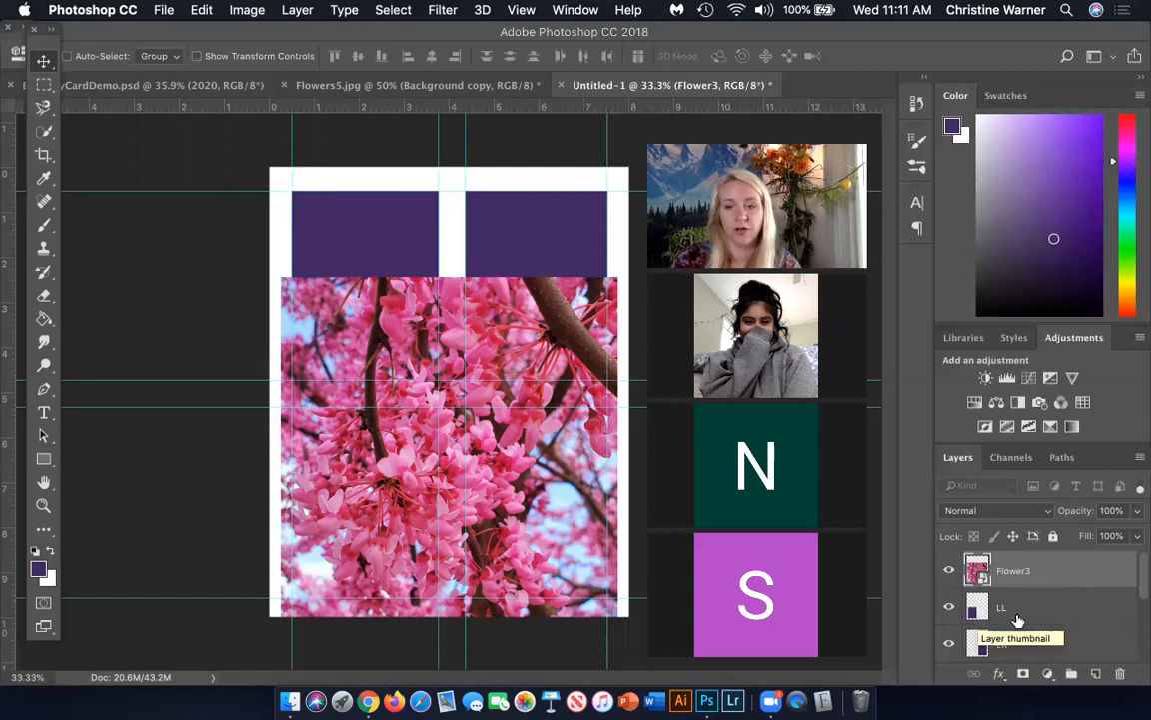
pyautogui.keyDown('alt'); pyautogui.click(1067, 586); pyautogui.keyUp('alt')
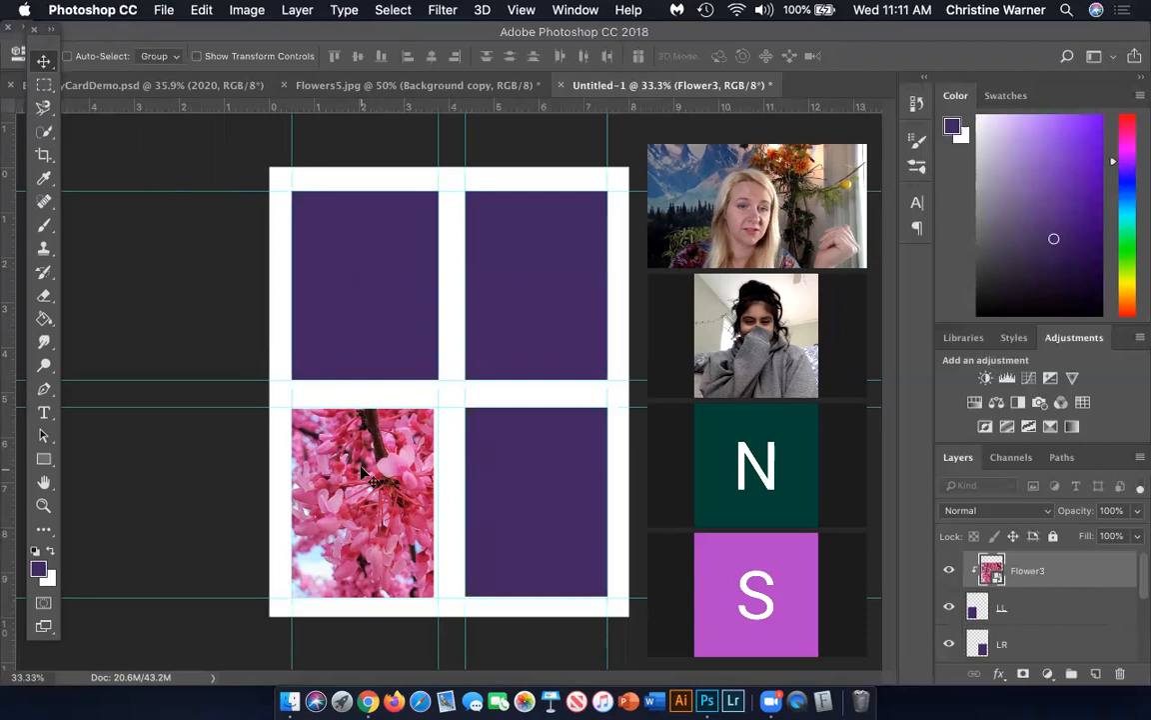
pyautogui.moveTo(361, 454); pyautogui.dragTo(324, 427)
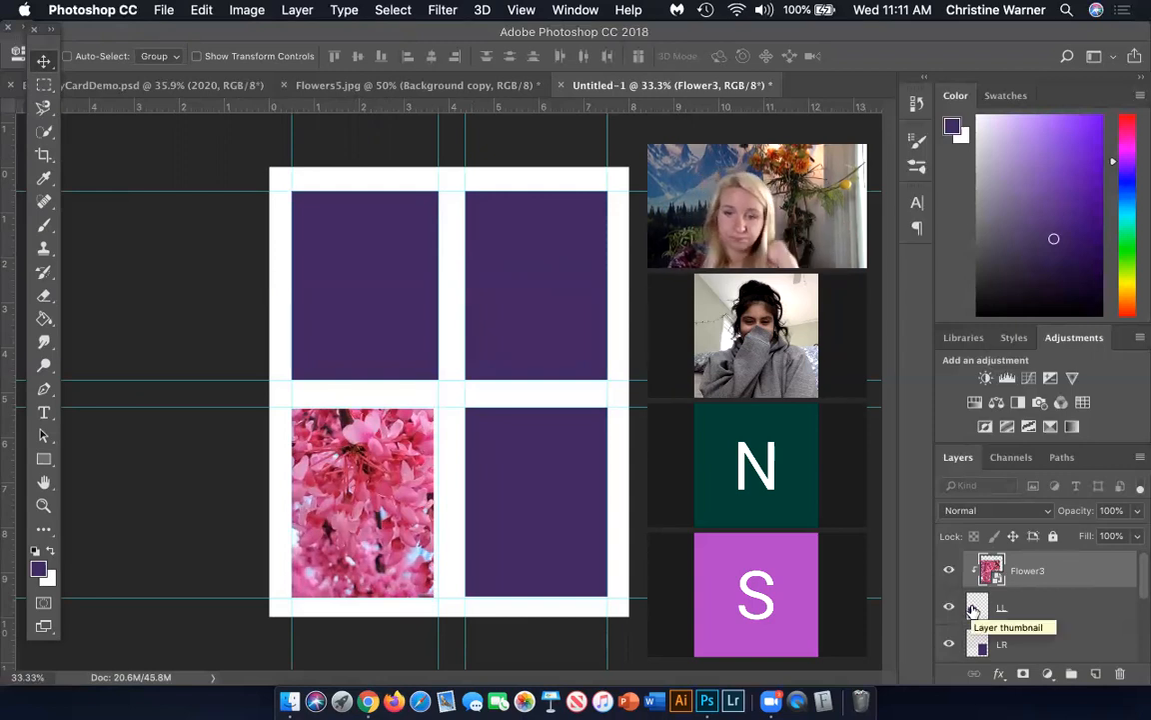
# Add a new empty layer directly above the LR layer
pyautogui.scroll(-2, 1025, 619)
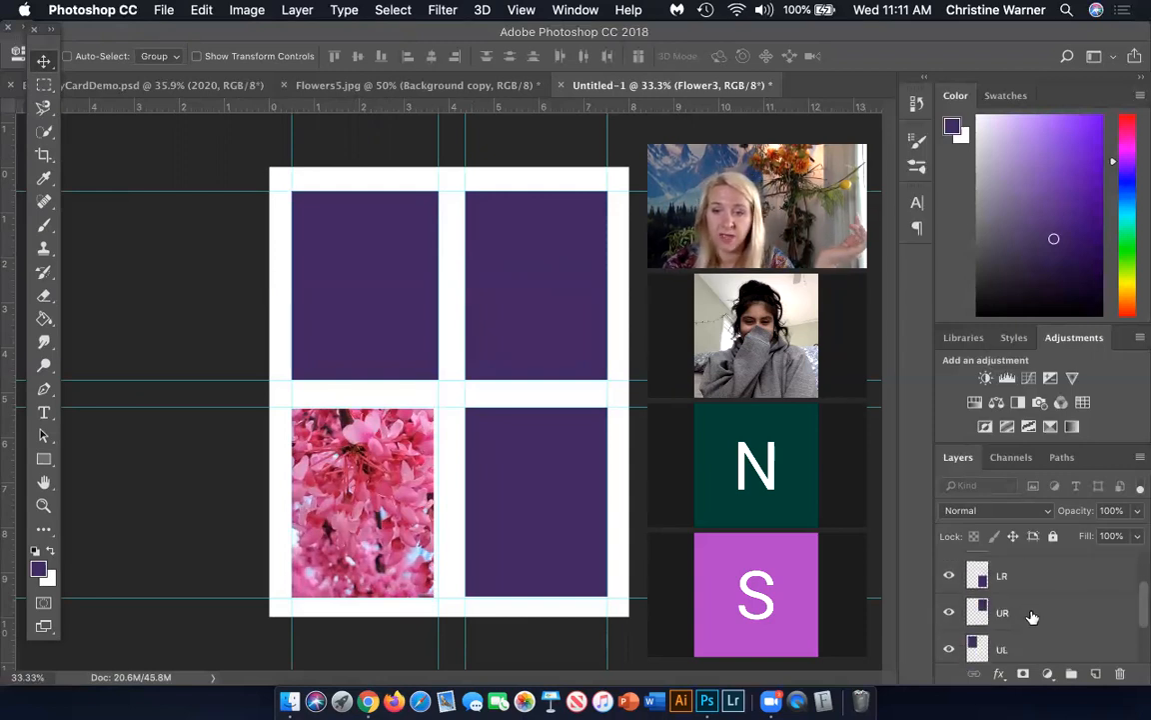
pyautogui.scroll(1, 1030, 613)
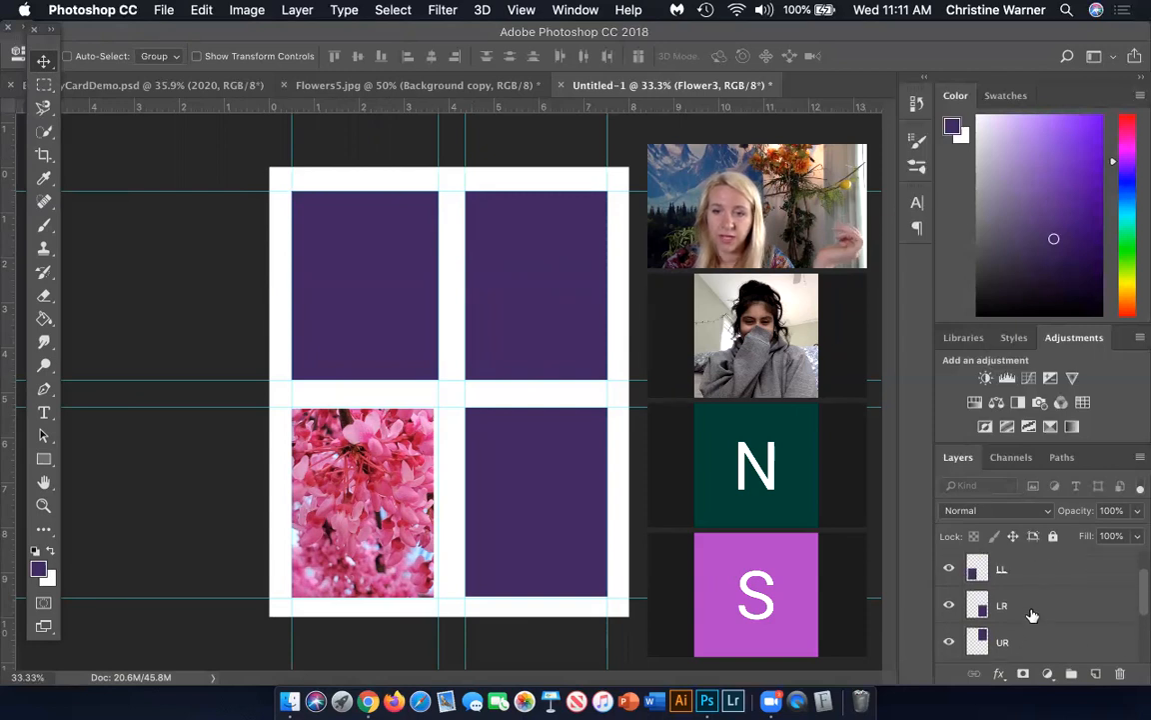
pyautogui.click(1032, 614)
pyautogui.click(1096, 675)
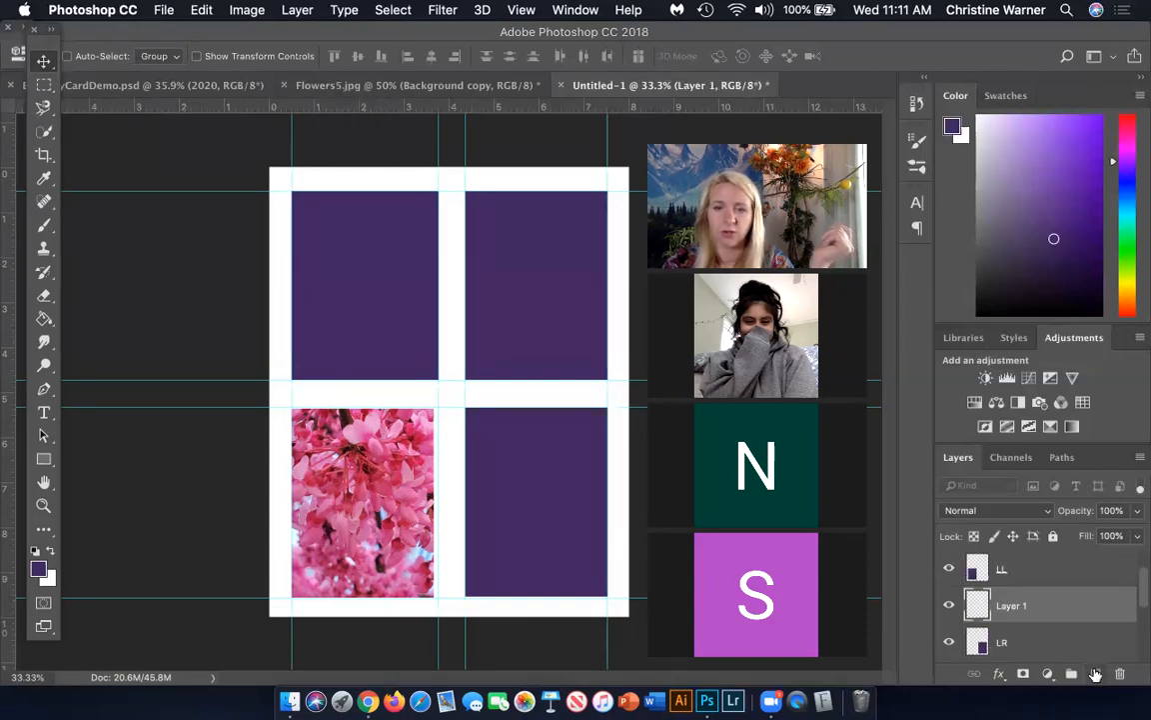
# Place Flower4.jpg from Downloads as an embedded image on the empty layer above LR
pyautogui.click(164, 12)
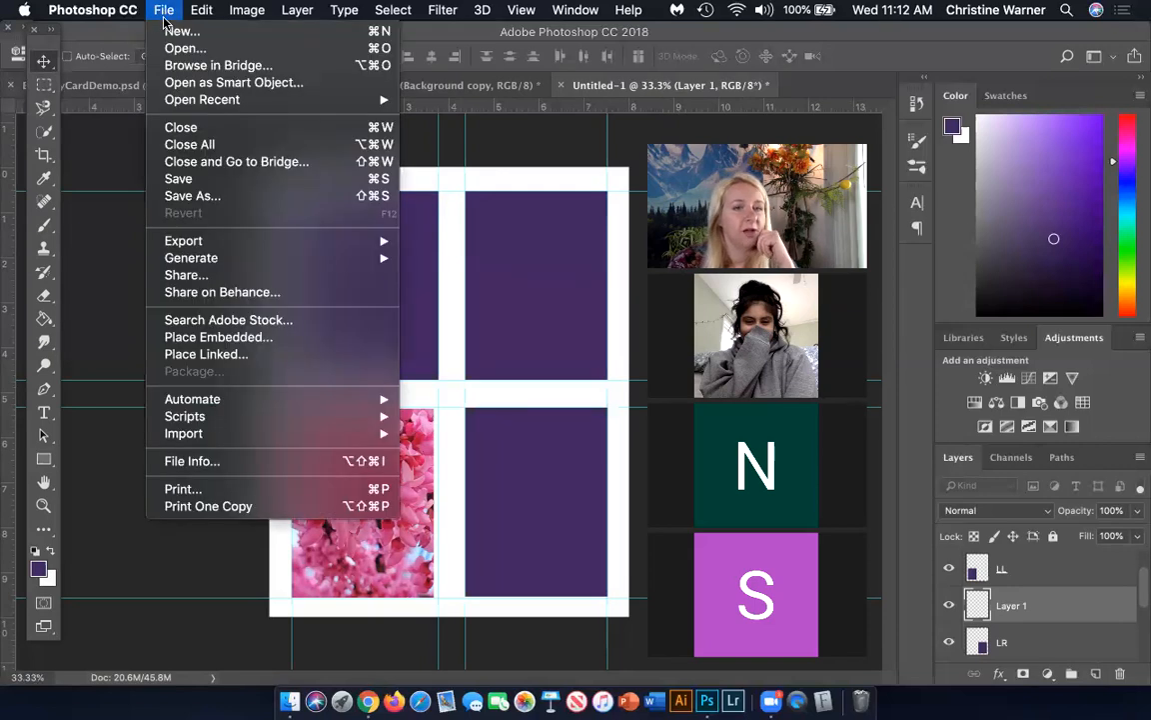
pyautogui.click(247, 337)
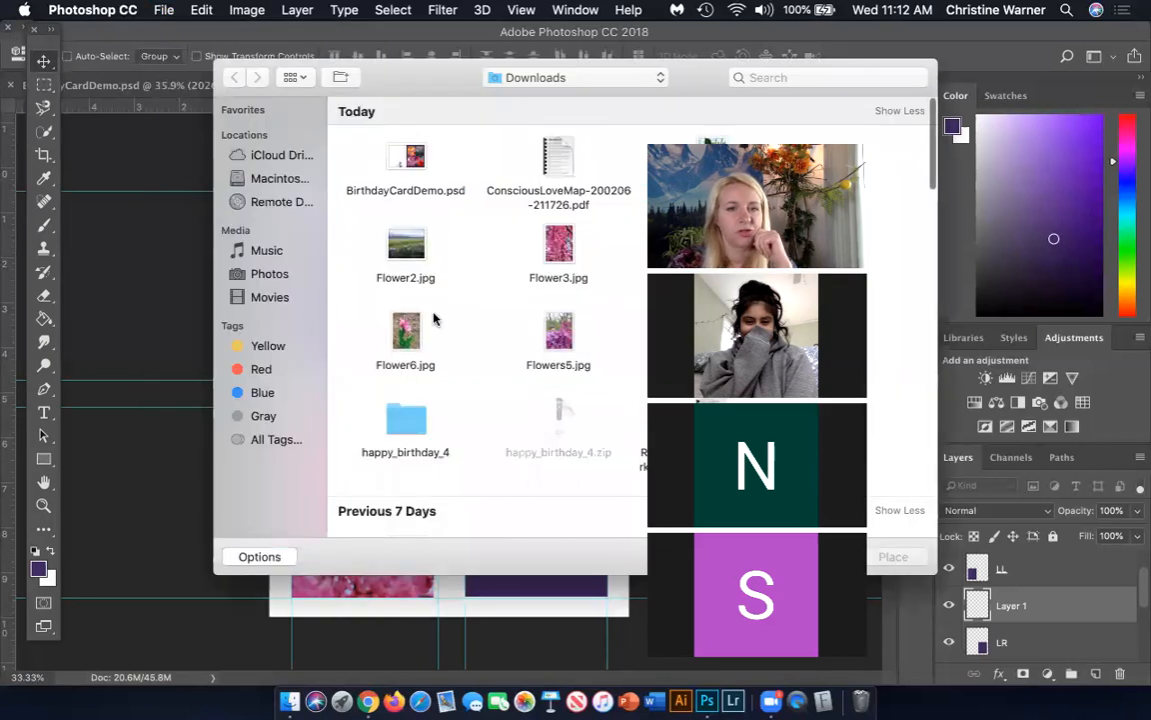
pyautogui.moveTo(704, 95); pyautogui.dragTo(460, 117)
pyautogui.click(474, 276)
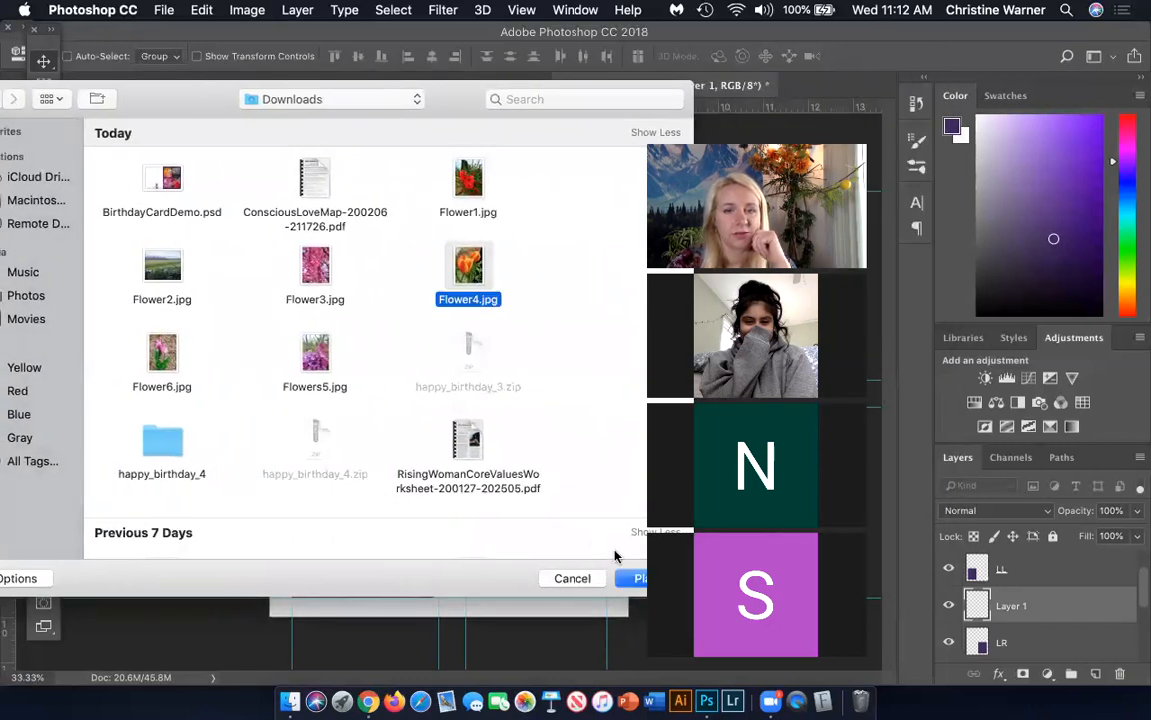
pyautogui.click(638, 578)
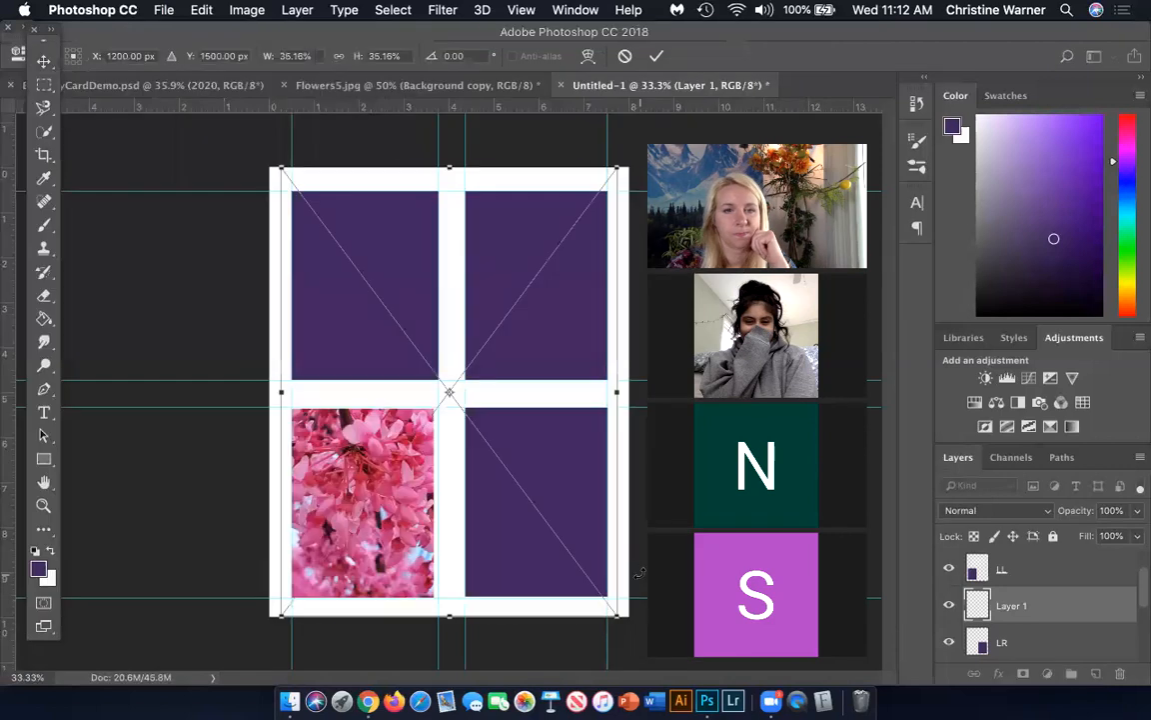
# Move the Flower4 photo over the lower-right rectangle, commit the placement and clip it to the LR layer
pyautogui.moveTo(517, 311); pyautogui.dragTo(611, 430)
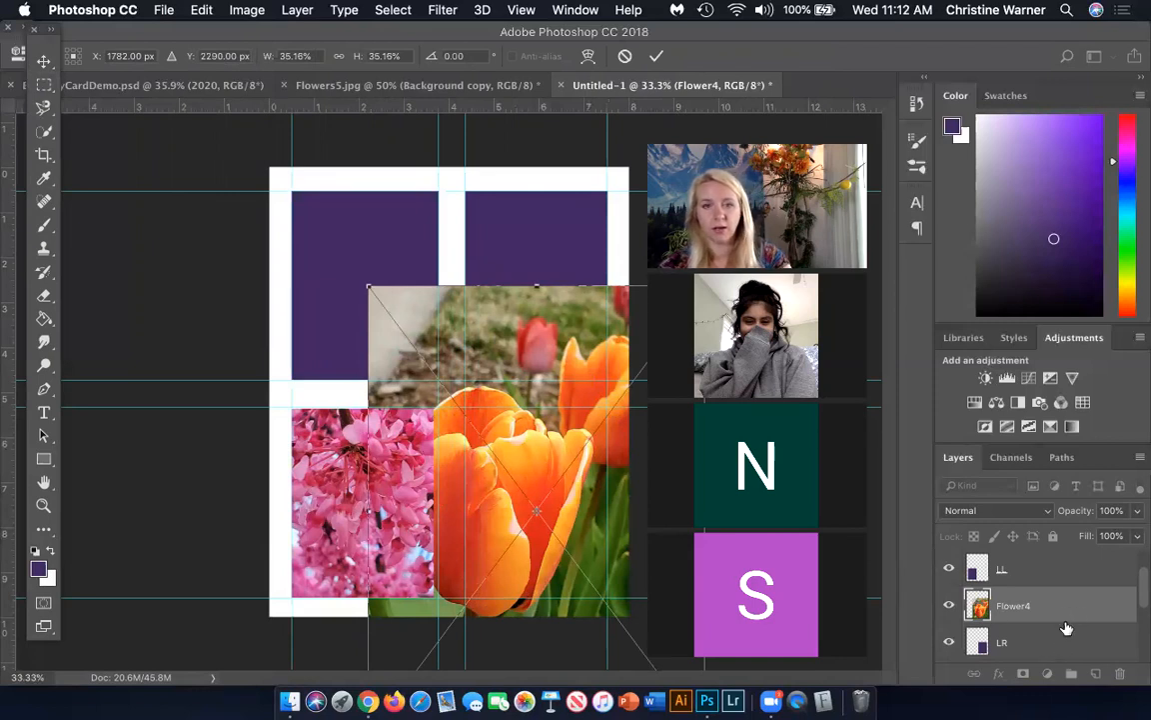
pyautogui.moveTo(1066, 627); pyautogui.dragTo(1036, 634)
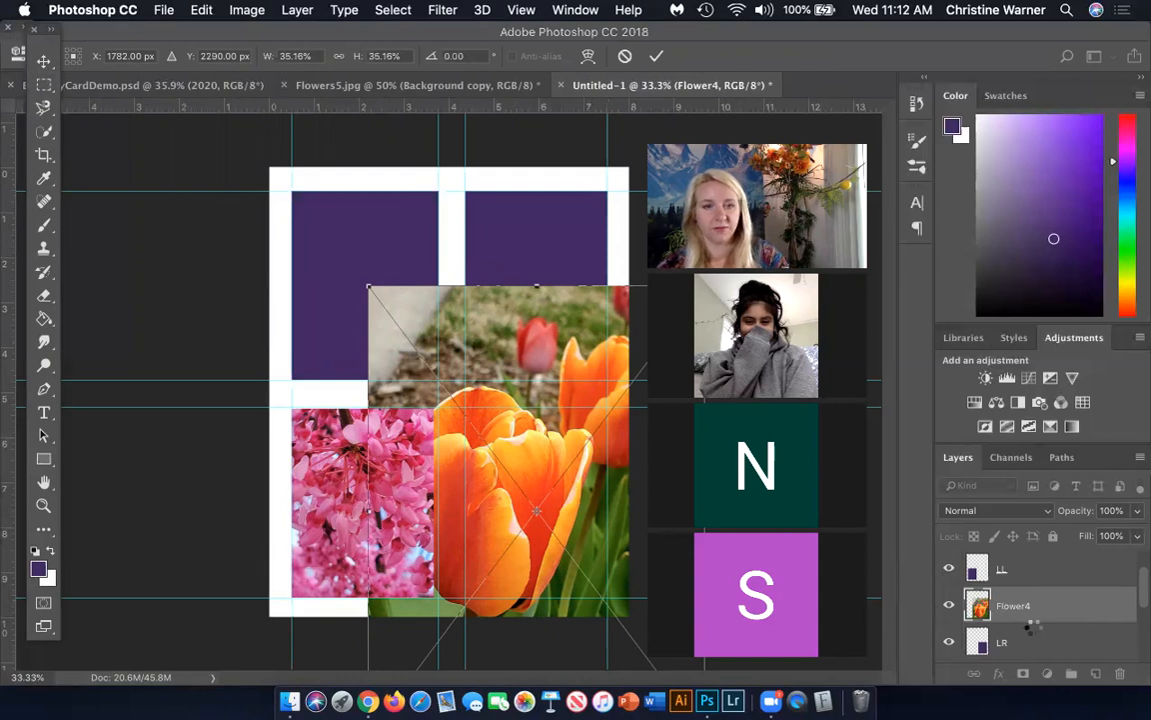
pyautogui.press('Return')
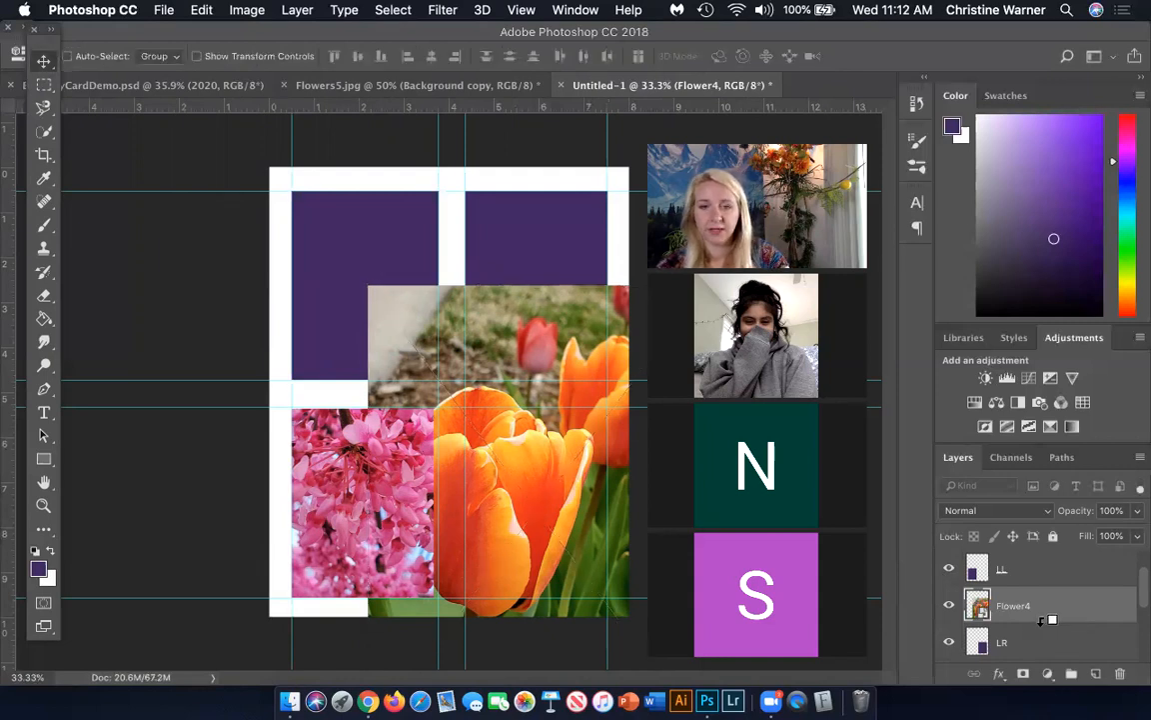
pyautogui.keyDown('alt'); pyautogui.click(1043, 622); pyautogui.keyUp('alt')
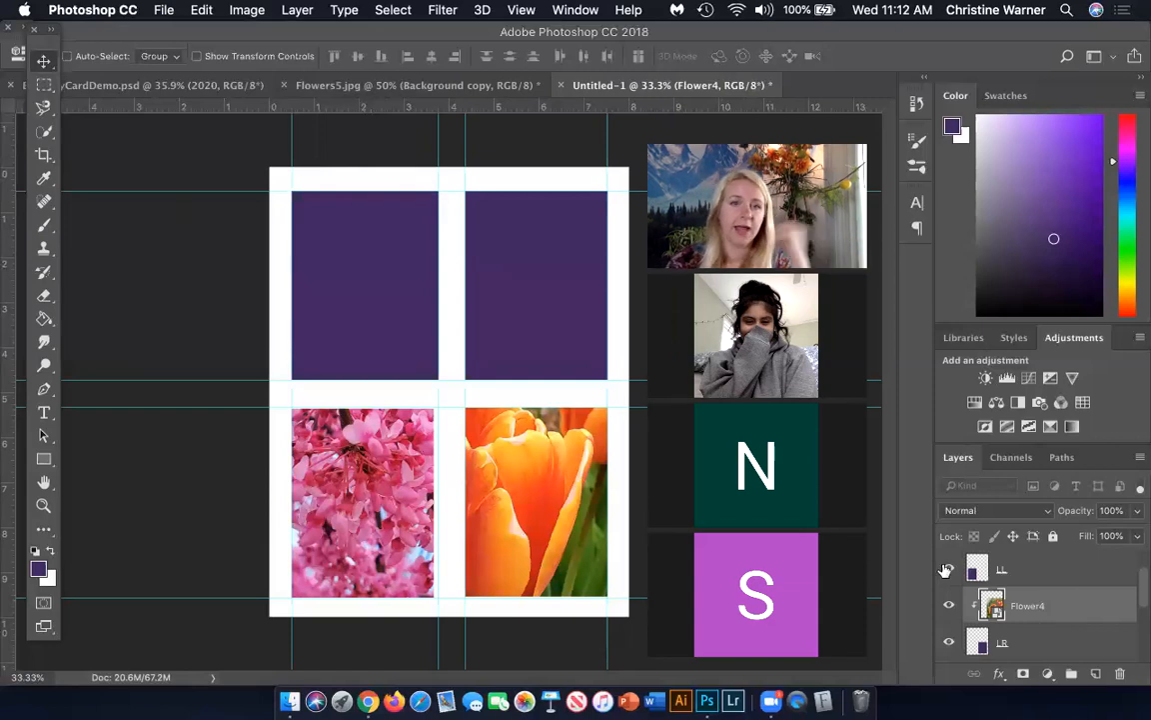
# Add a new layer above UR and place Flower2.jpg from Downloads on it as an embedded image
pyautogui.scroll(-2, 1059, 621)
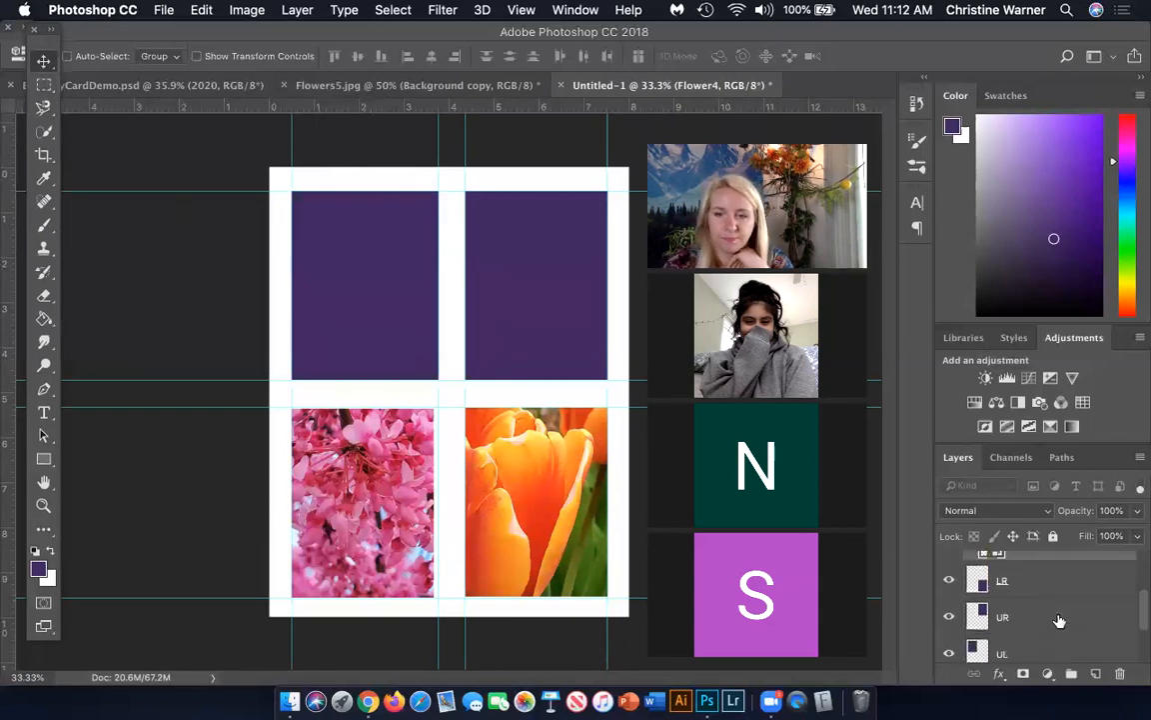
pyautogui.click(1058, 618)
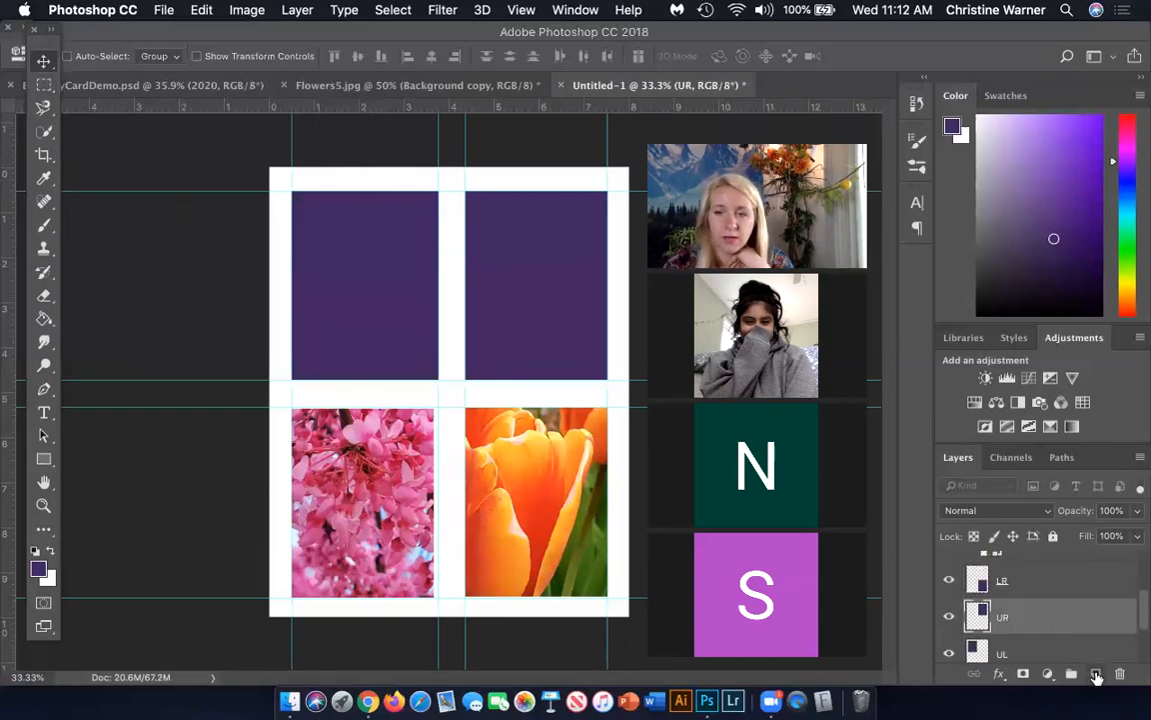
pyautogui.click(1096, 675)
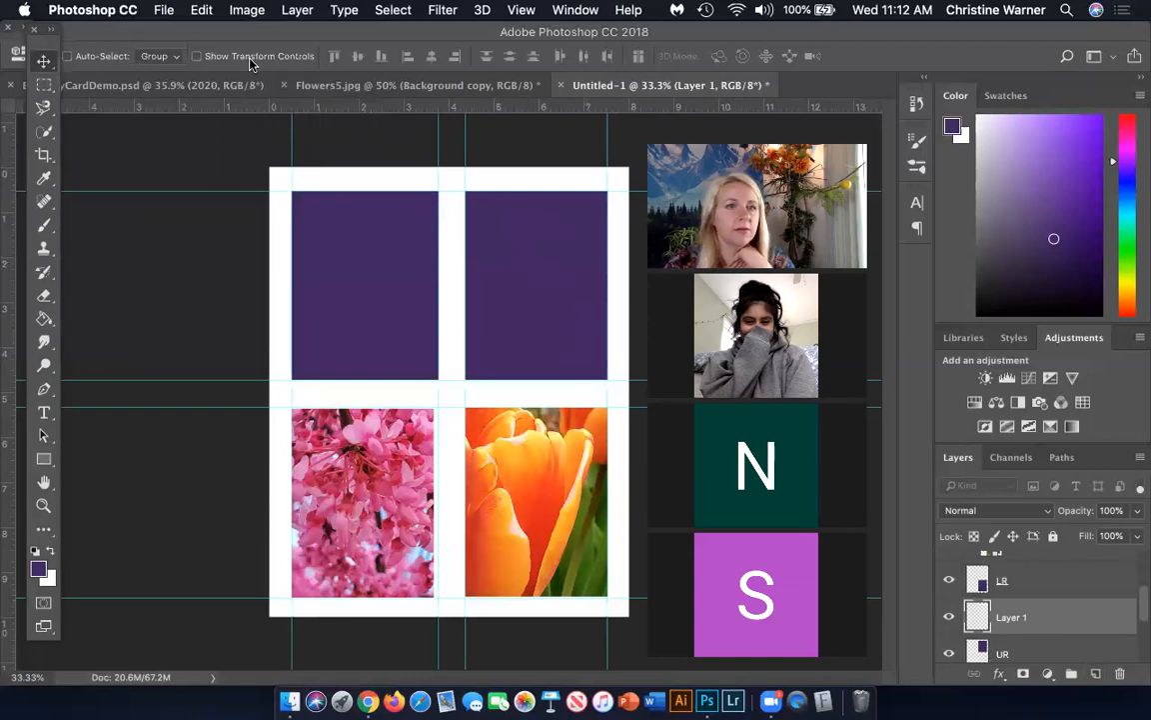
pyautogui.click(166, 12)
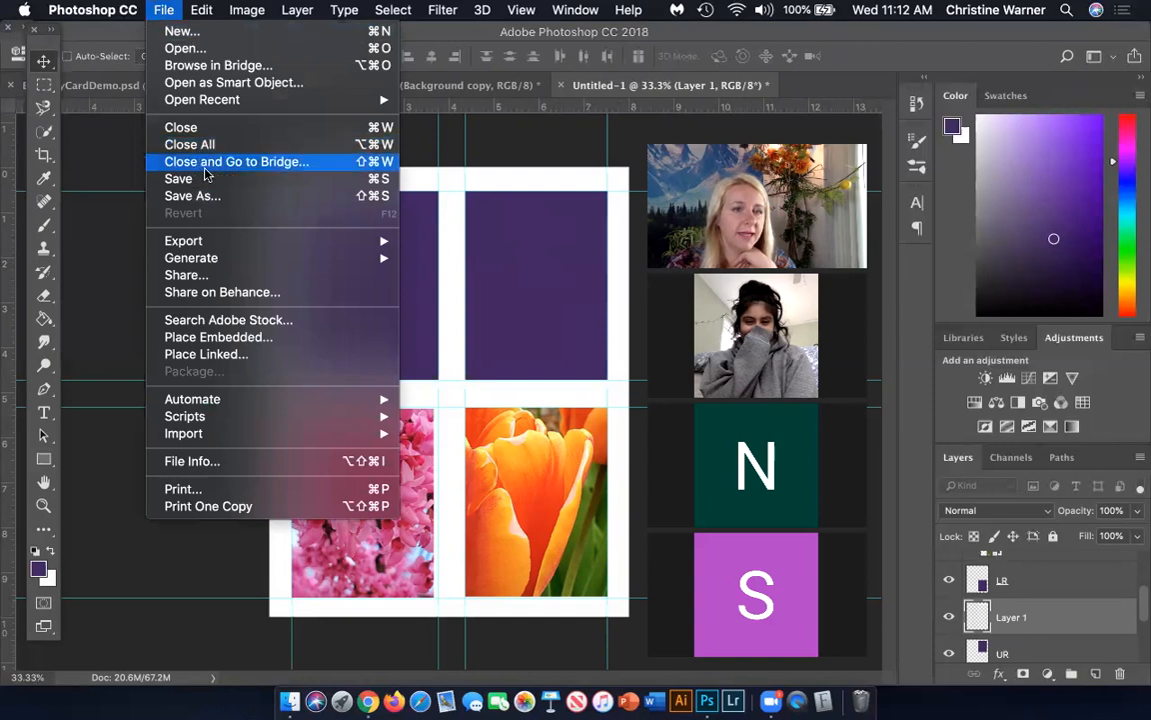
pyautogui.click(225, 336)
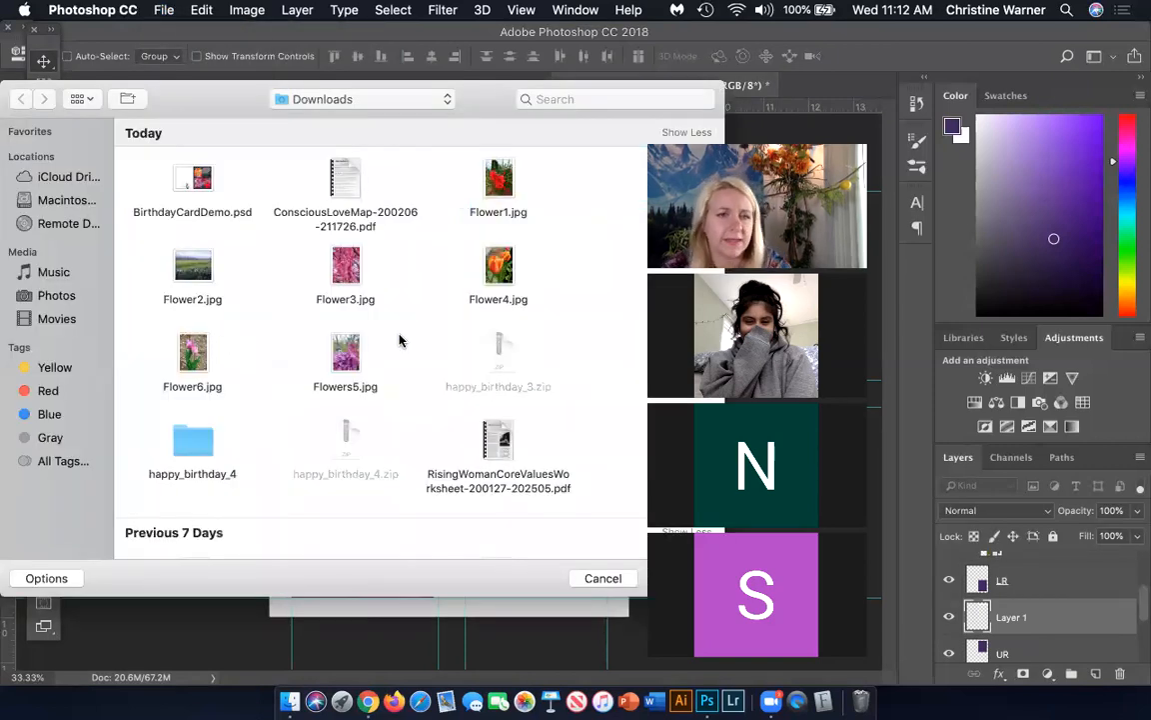
pyautogui.click(502, 181)
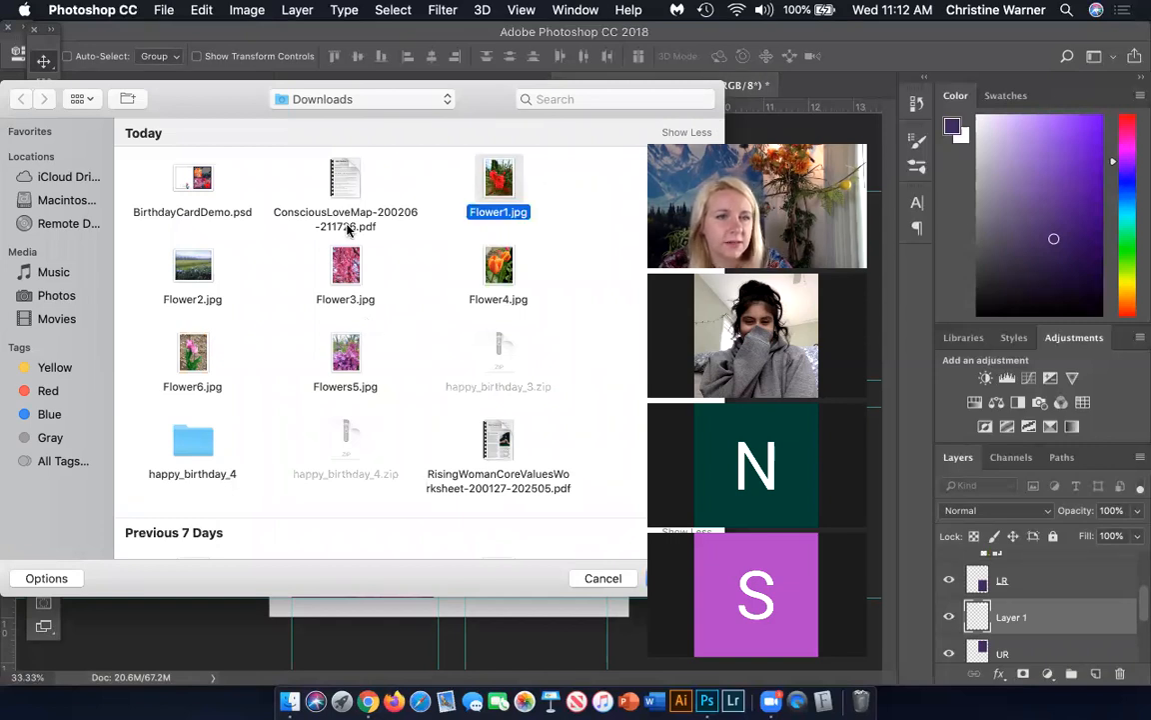
pyautogui.click(198, 270)
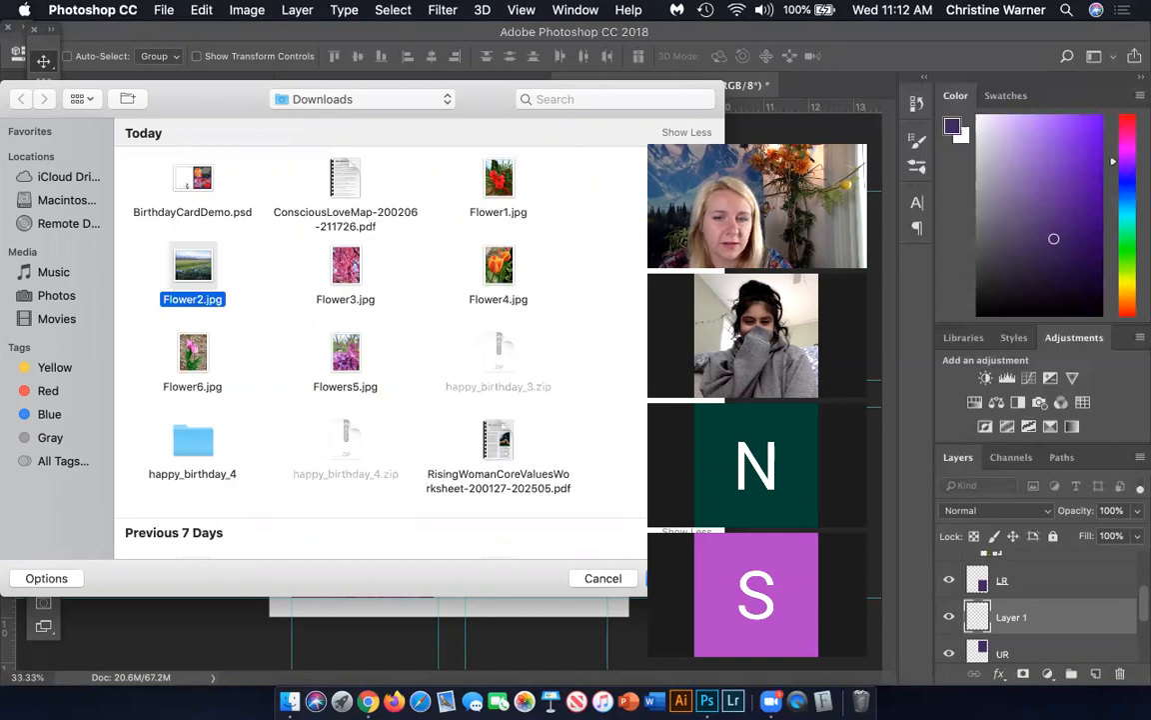
pyautogui.press('Return')
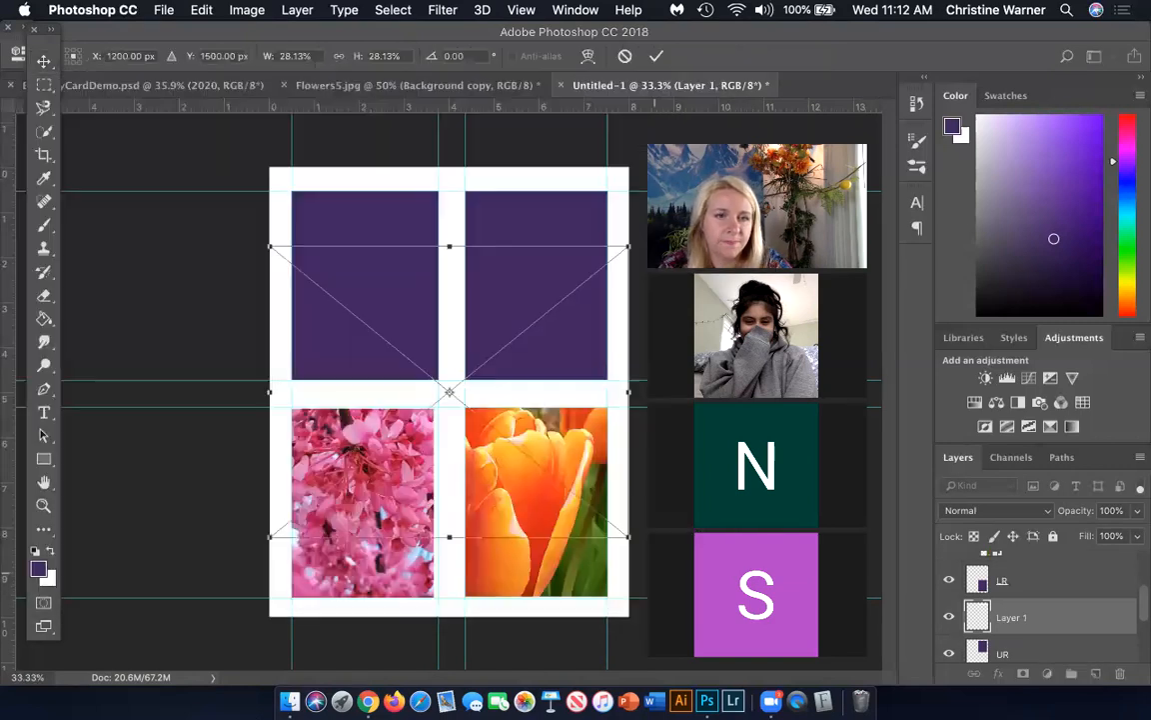
# Clip the Flower2 photo to the UR layer and position it so the irises and treeline fit the upper-right rectangle
pyautogui.moveTo(489, 326); pyautogui.dragTo(342, 184)
pyautogui.moveTo(450, 244); pyautogui.dragTo(641, 257)
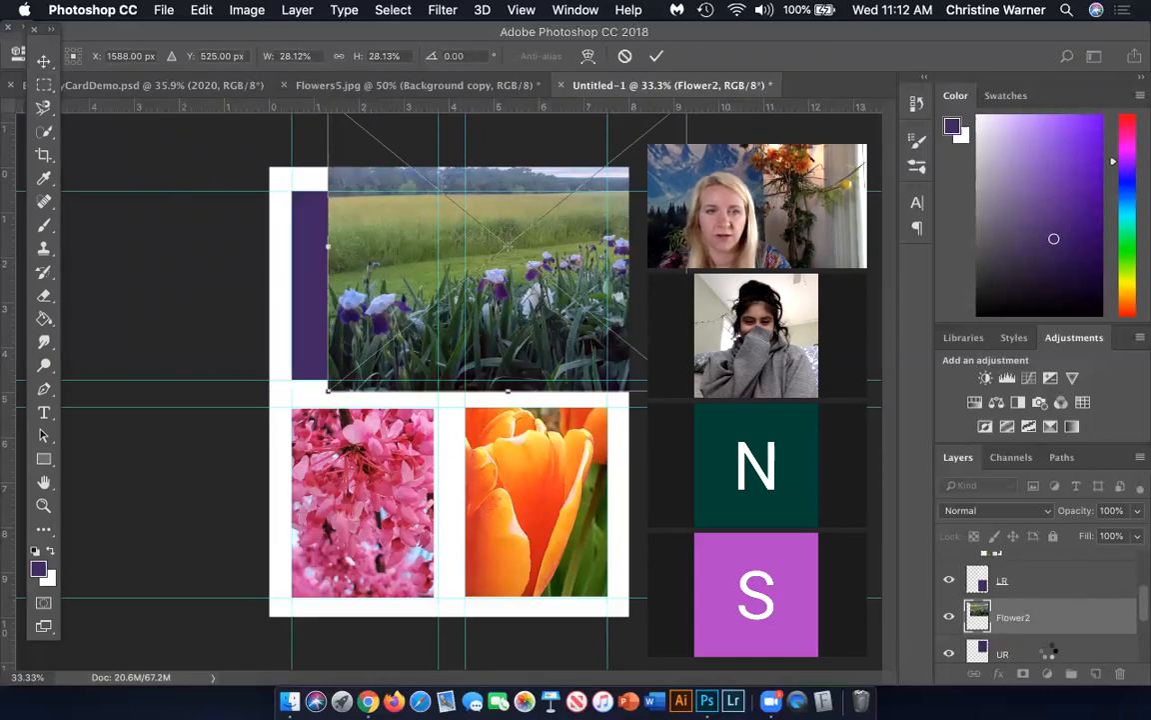
pyautogui.press('Return')
pyautogui.moveTo(1050, 652); pyautogui.dragTo(1042, 628)
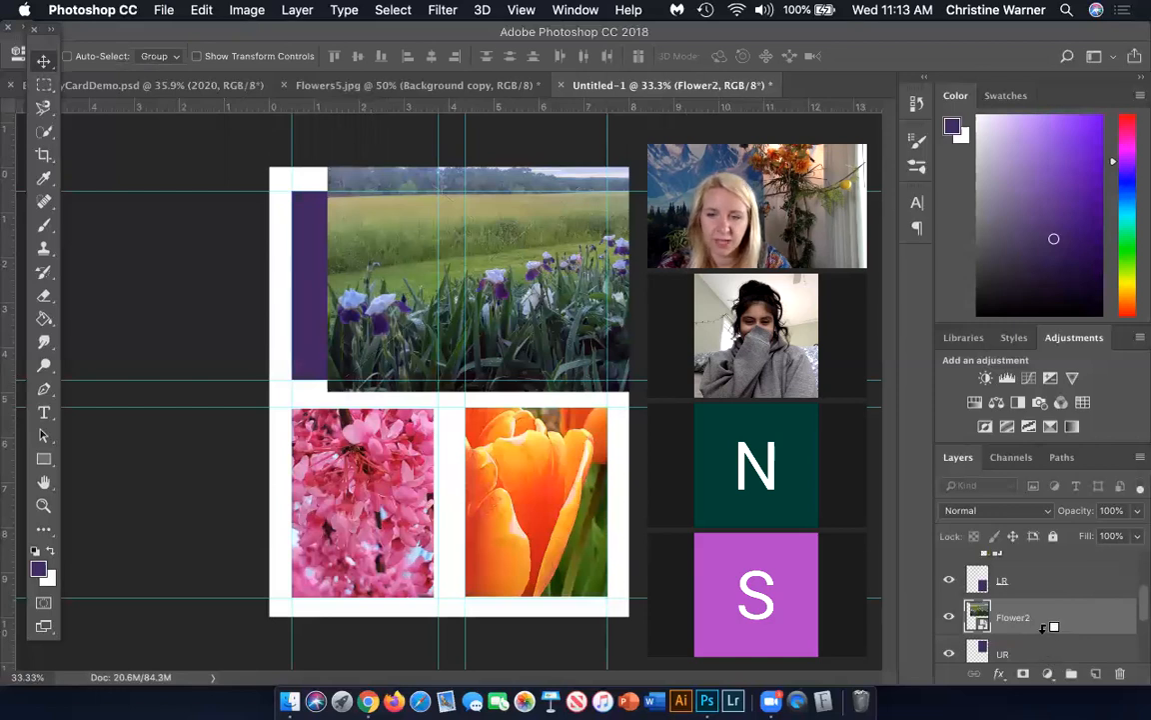
pyautogui.keyDown('alt'); pyautogui.click(1045, 627); pyautogui.keyUp('alt')
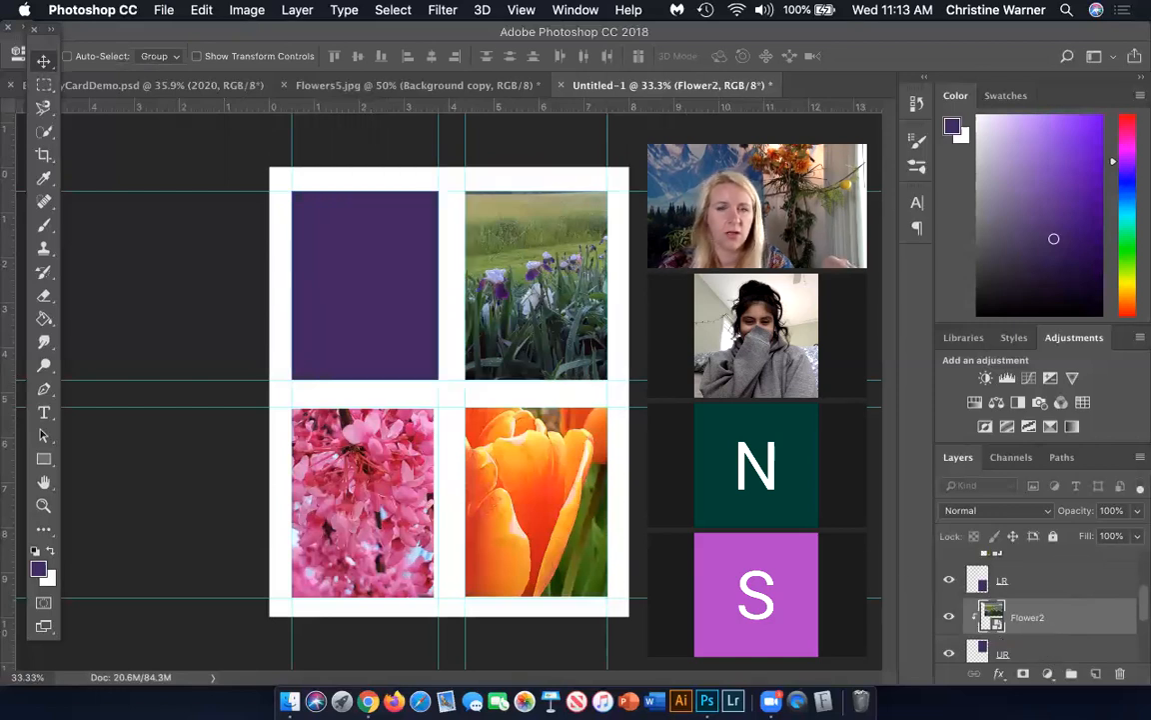
pyautogui.moveTo(566, 355); pyautogui.dragTo(586, 380)
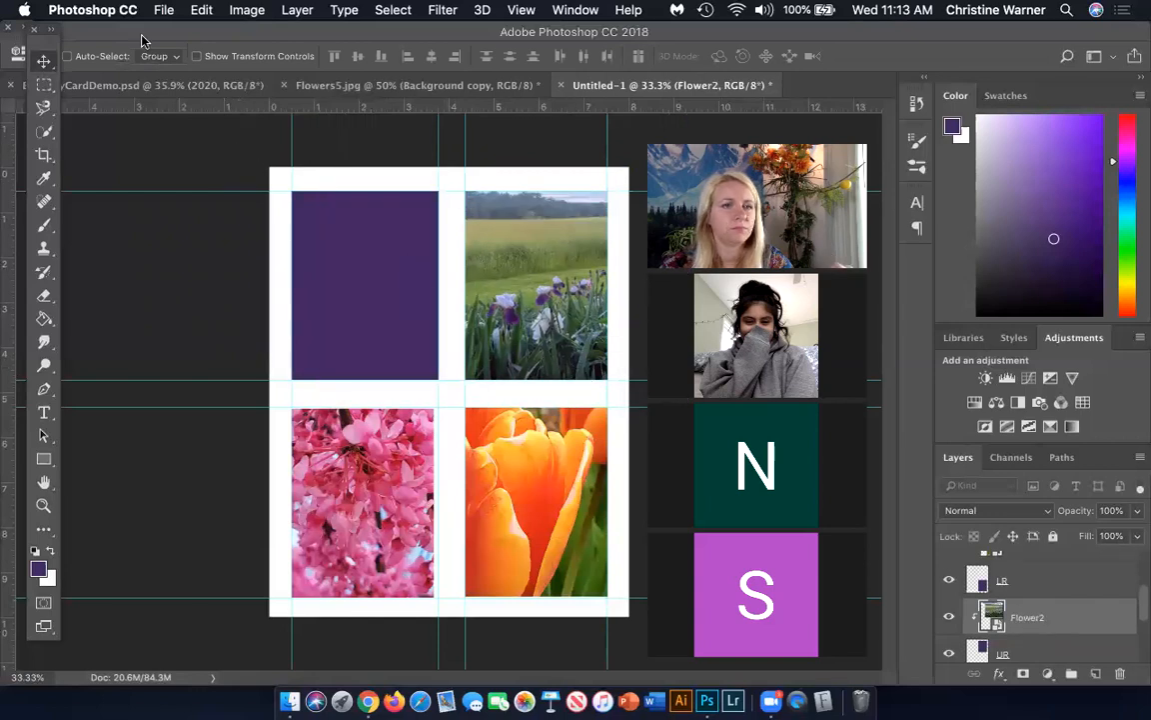
# Add a new layer above UL and place Flower1.jpg from Downloads on it as an embedded image
pyautogui.scroll(-3, 1086, 610)
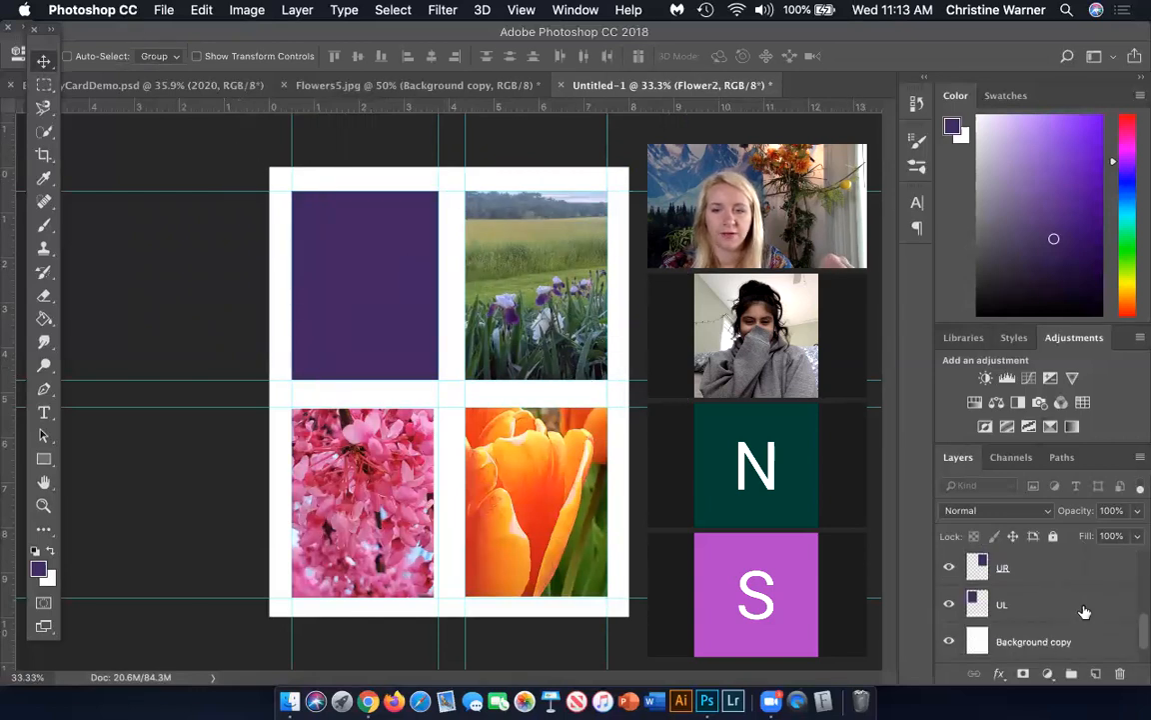
pyautogui.click(1087, 610)
pyautogui.scroll(-2, 1089, 640)
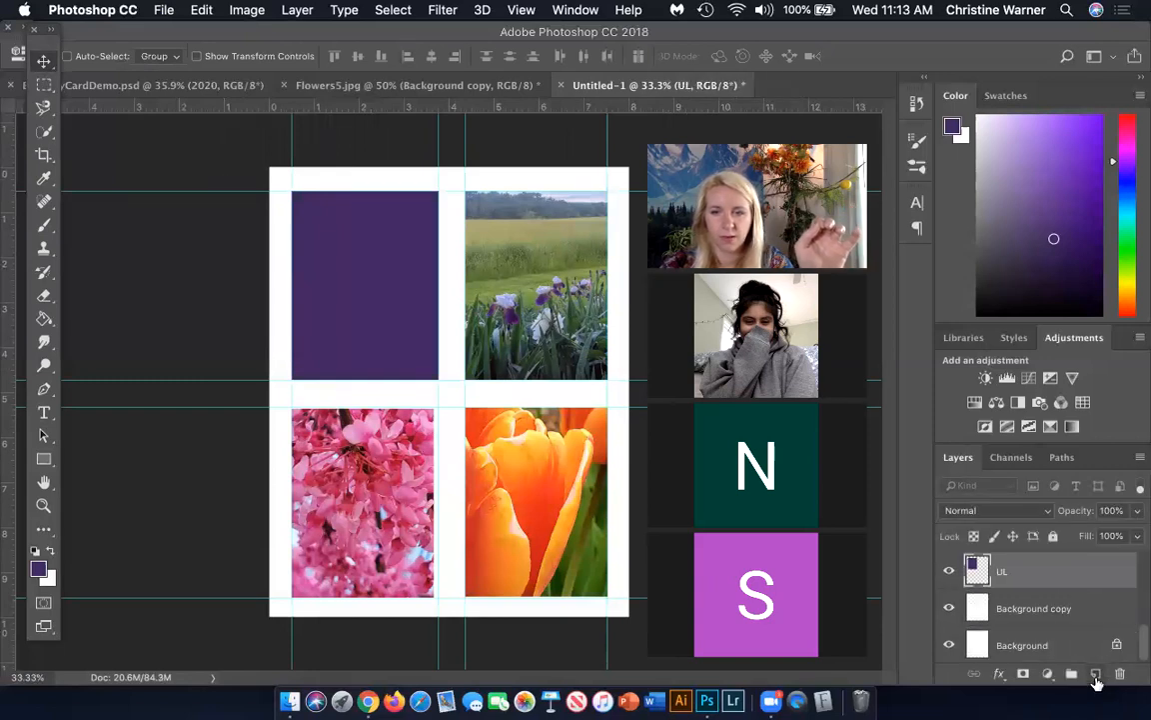
pyautogui.click(1096, 673)
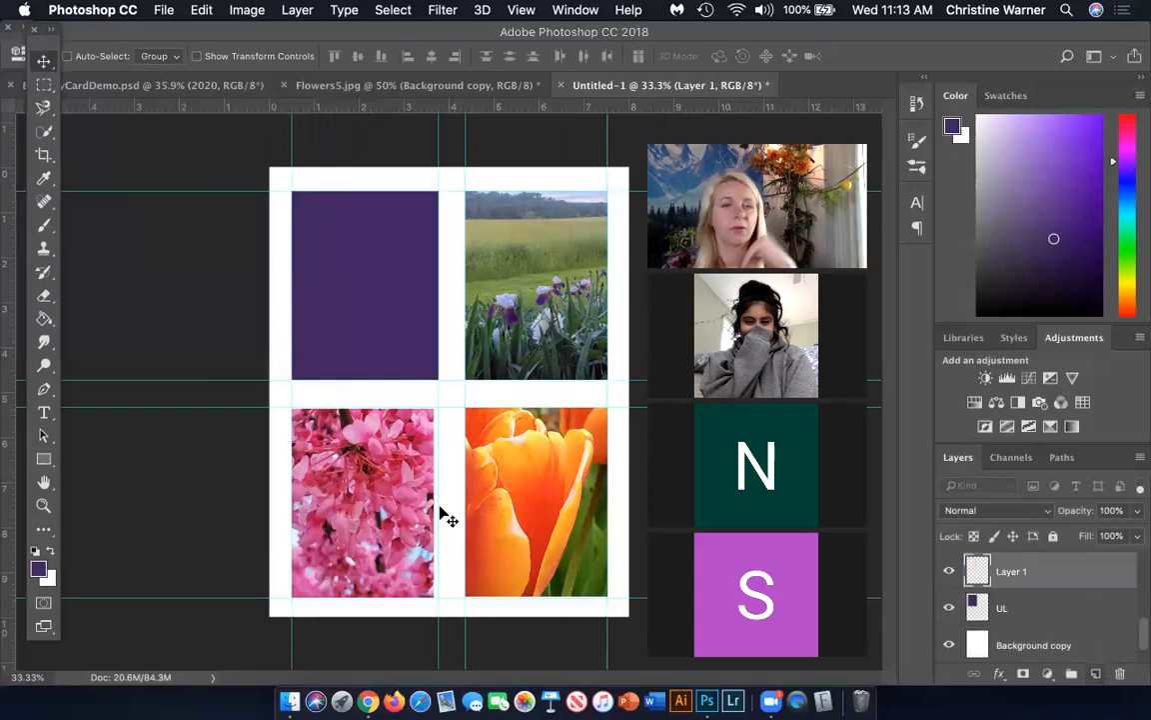
pyautogui.click(163, 12)
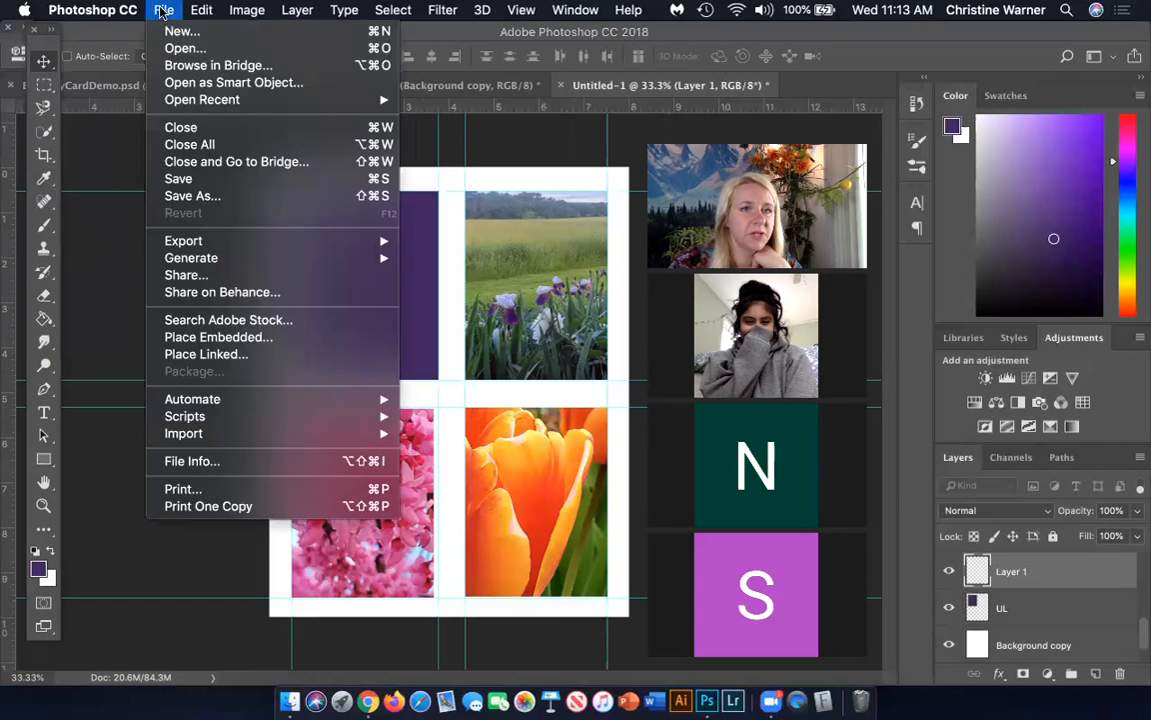
pyautogui.click(195, 339)
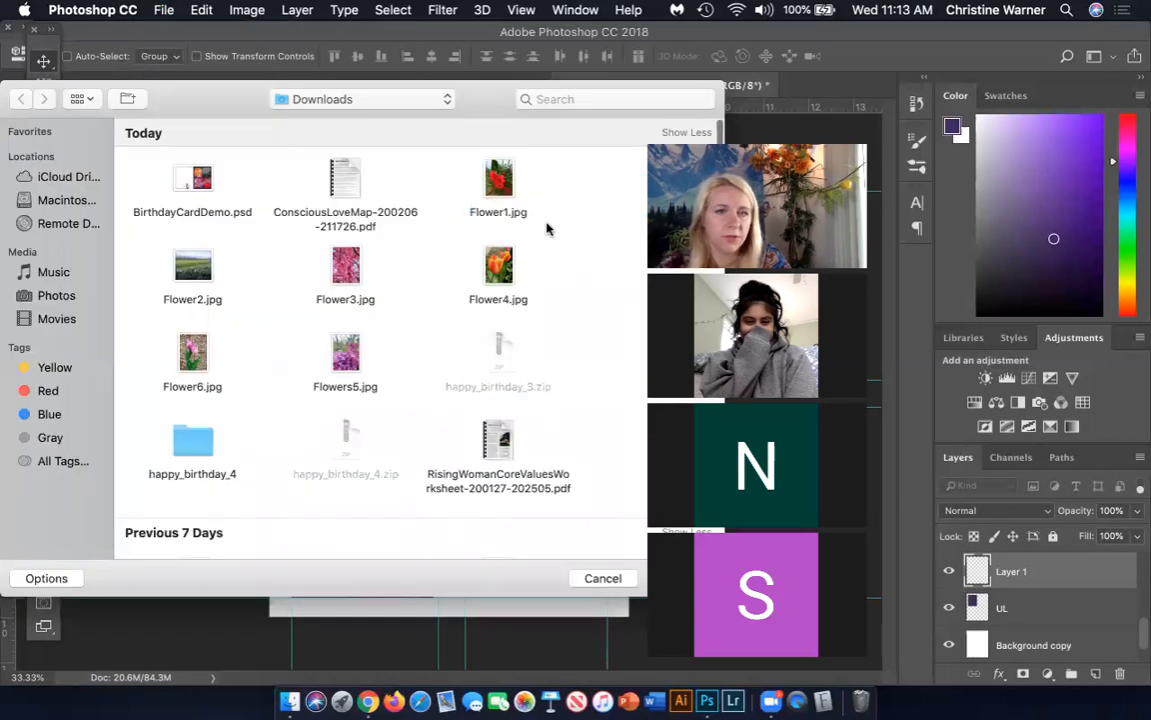
pyautogui.click(499, 181)
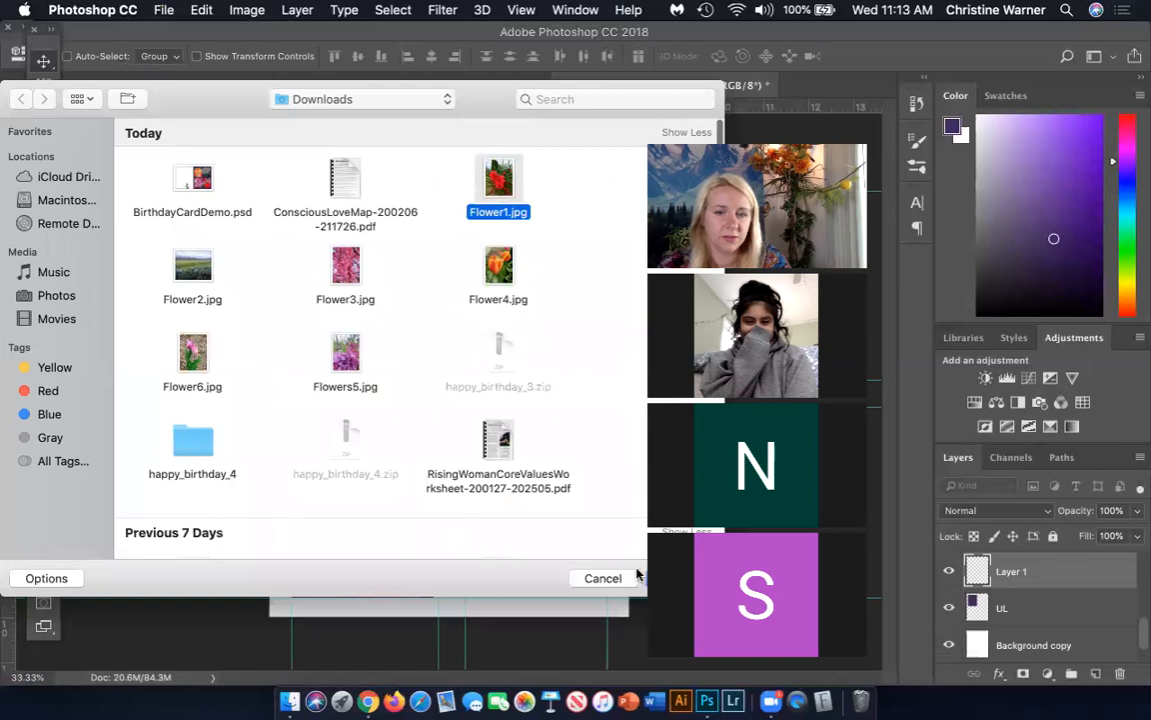
pyautogui.click(684, 578)
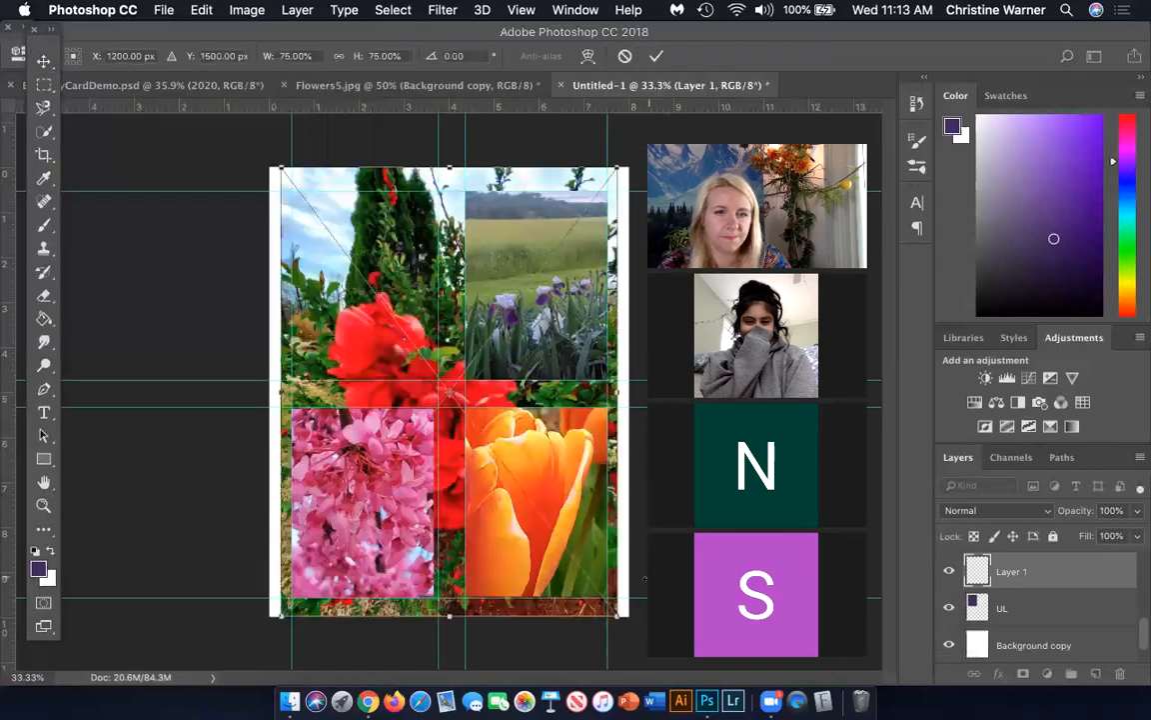
# Move the Flower1 photo so its red blossoms cover the upper-left rectangle, and clip it to the UL layer
pyautogui.moveTo(561, 482); pyautogui.dragTo(525, 438)
pyautogui.moveTo(610, 510); pyautogui.dragTo(615, 521)
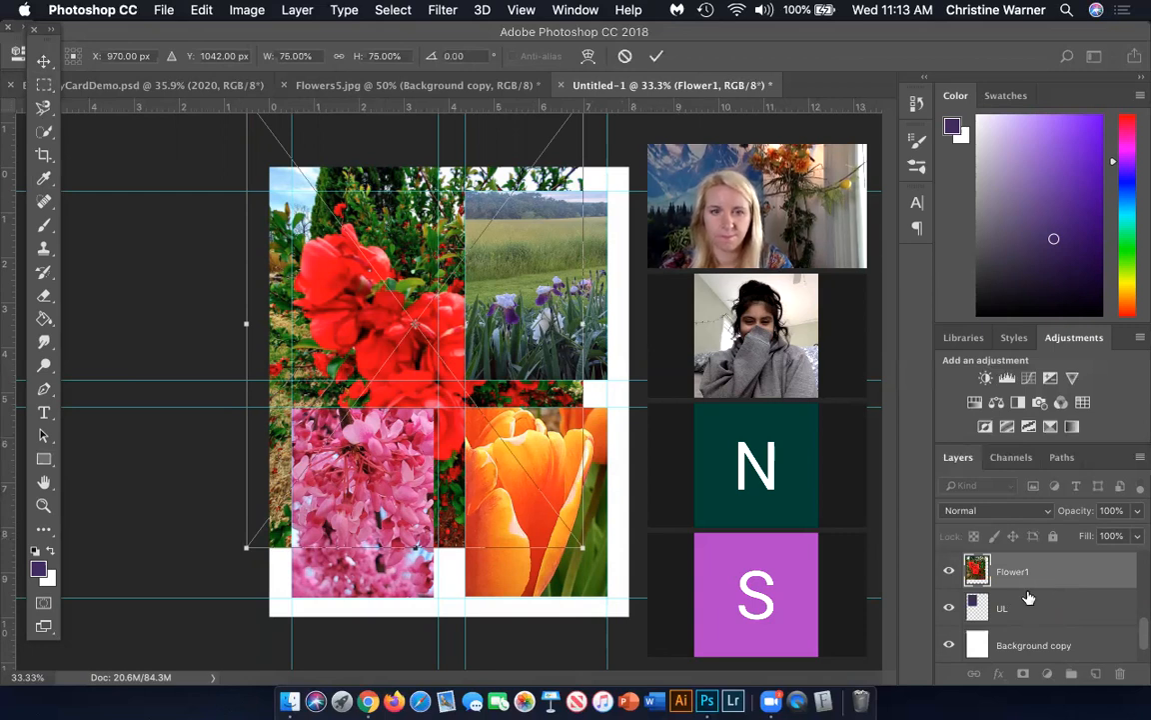
pyautogui.press('Return')
pyautogui.moveTo(1046, 603); pyautogui.dragTo(1040, 582)
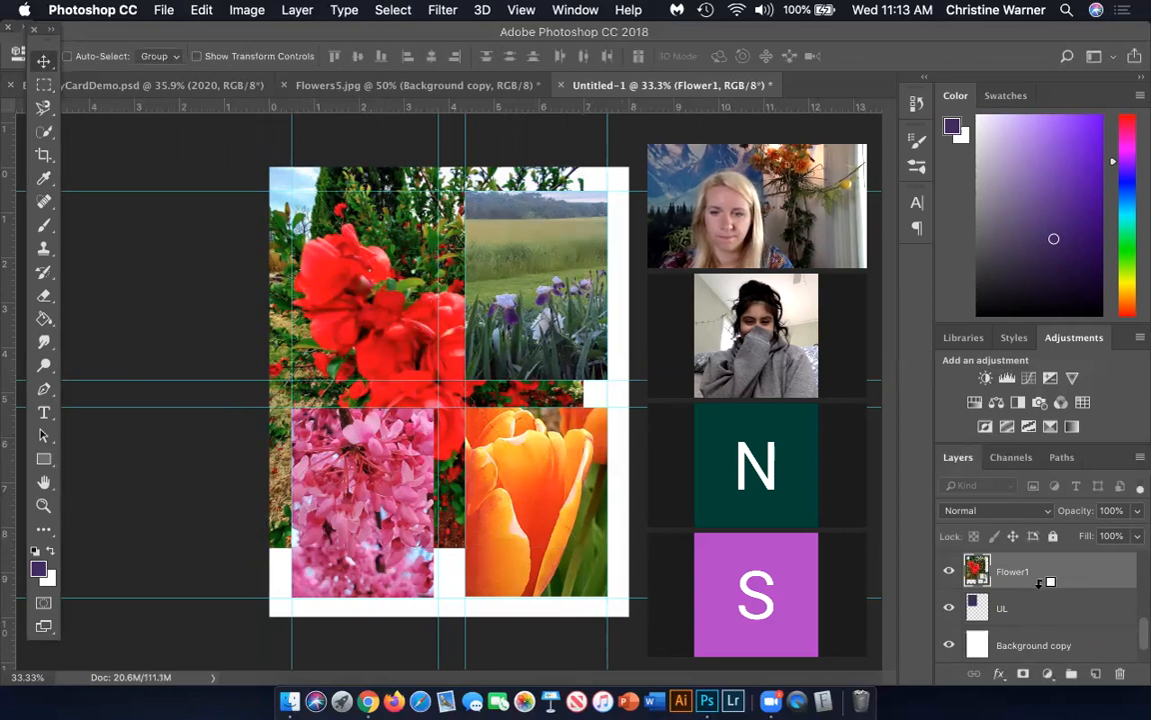
pyautogui.keyDown('alt'); pyautogui.click(1040, 582); pyautogui.keyUp('alt')
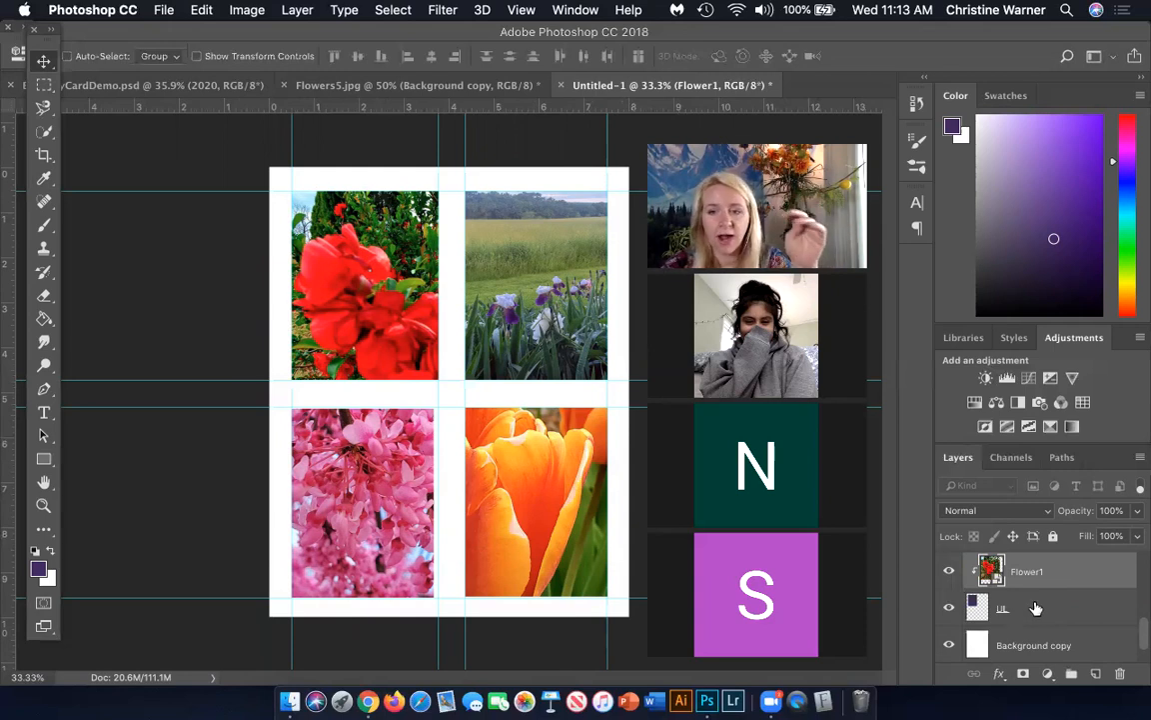
# Select the Background copy layer and activate the Paint Bucket tool
pyautogui.scroll(-1, 1021, 604)
pyautogui.click(1042, 610)
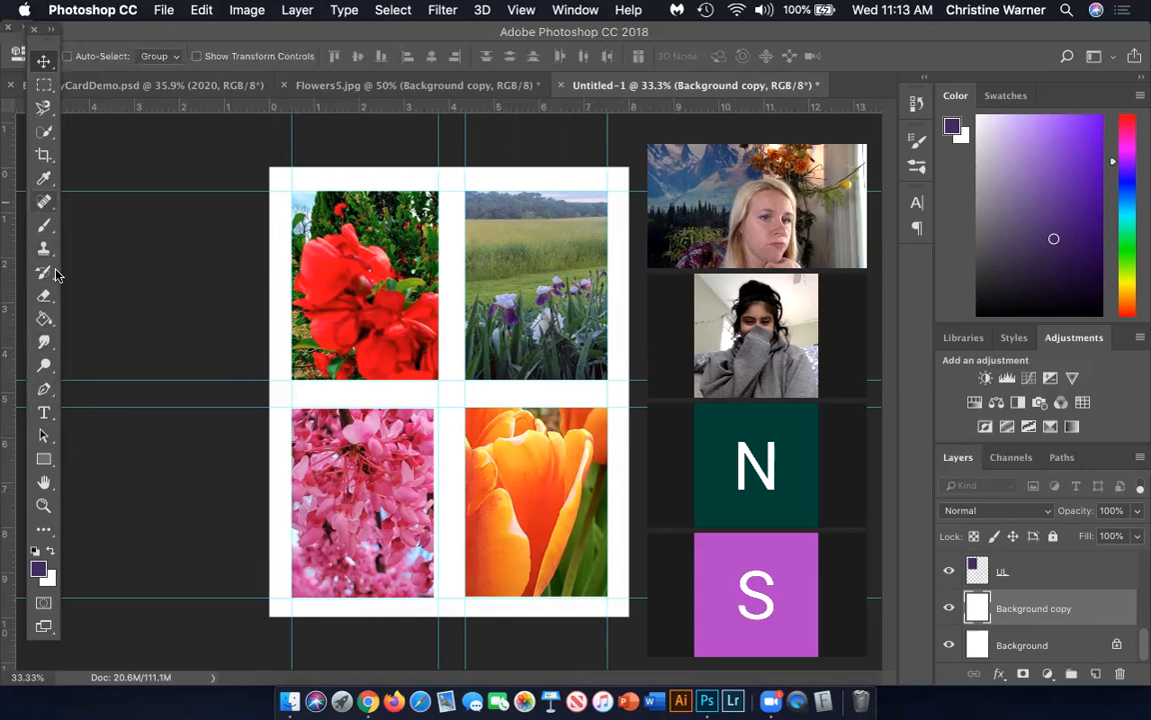
pyautogui.click(44, 320)
pyautogui.click(44, 320)
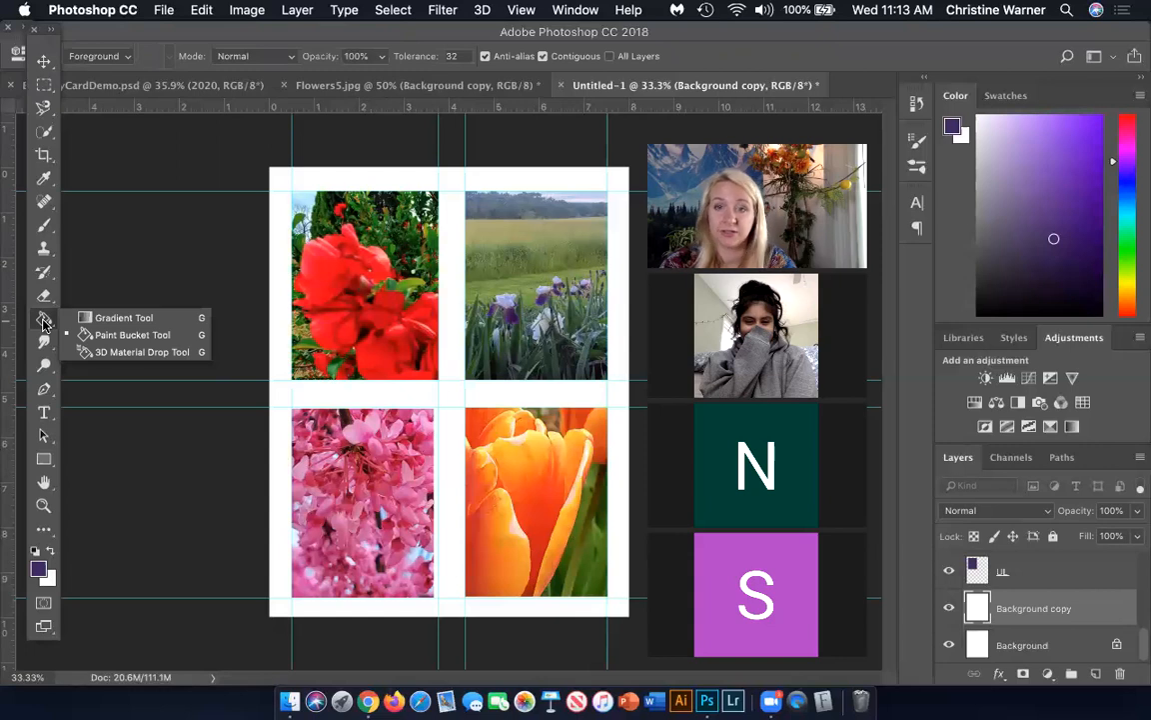
pyautogui.click(562, 12)
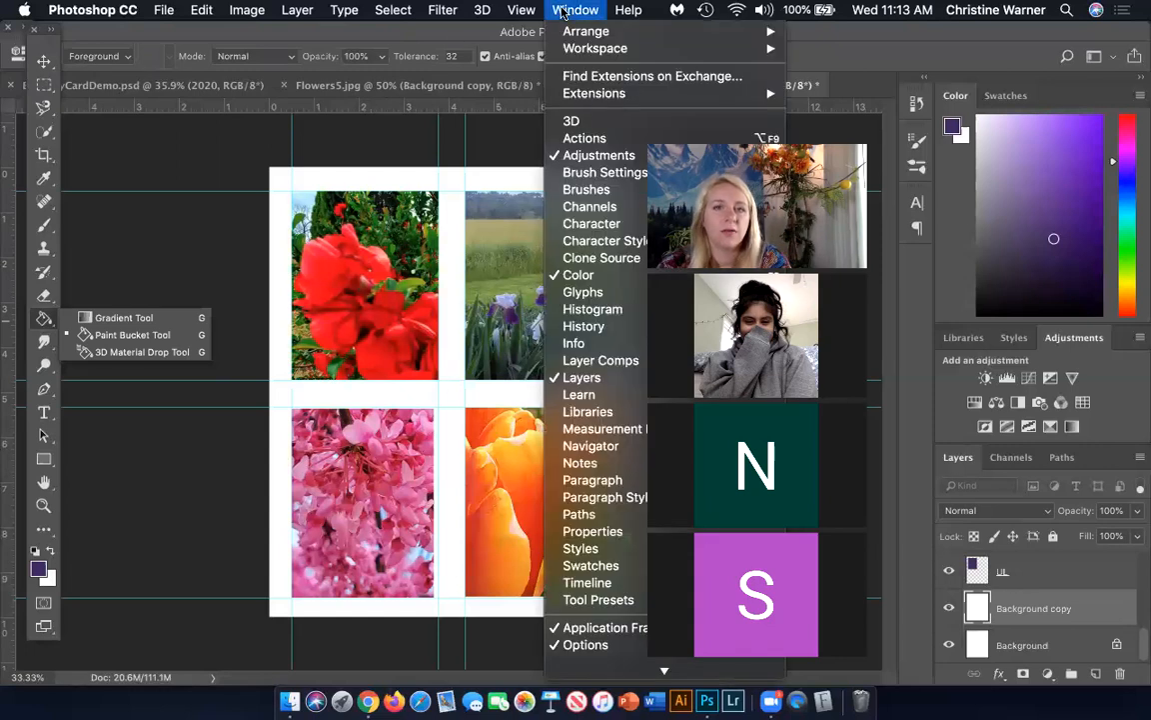
pyautogui.moveTo(605, 48)
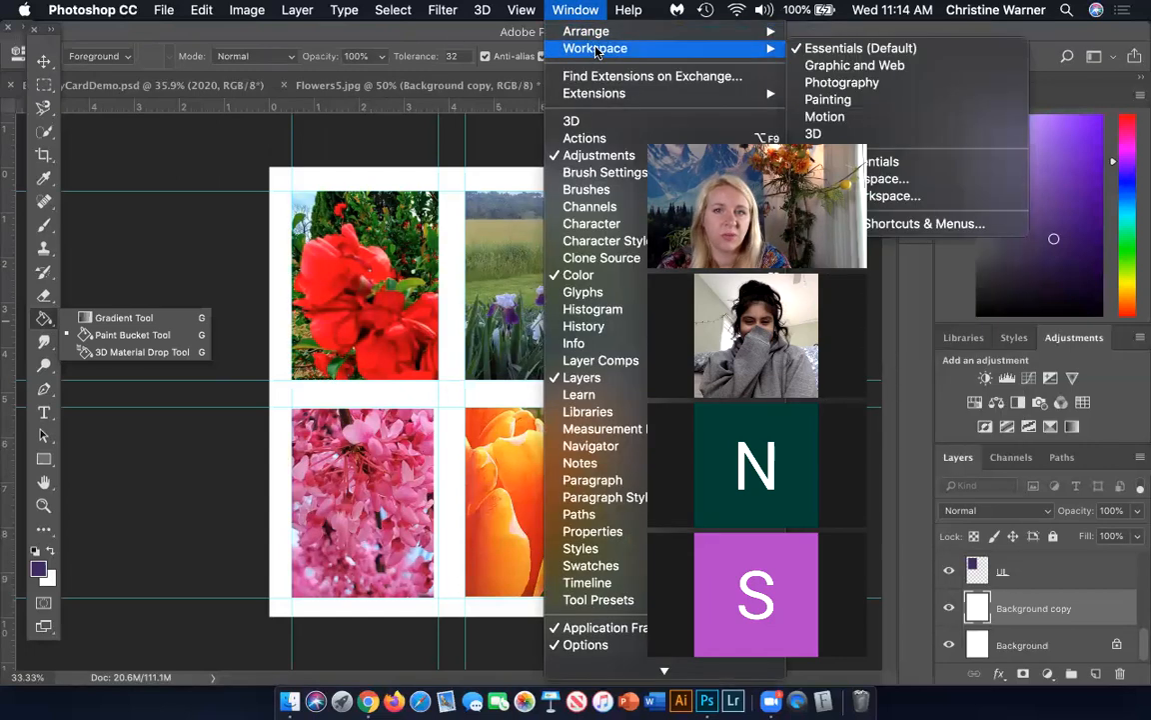
pyautogui.click(823, 35)
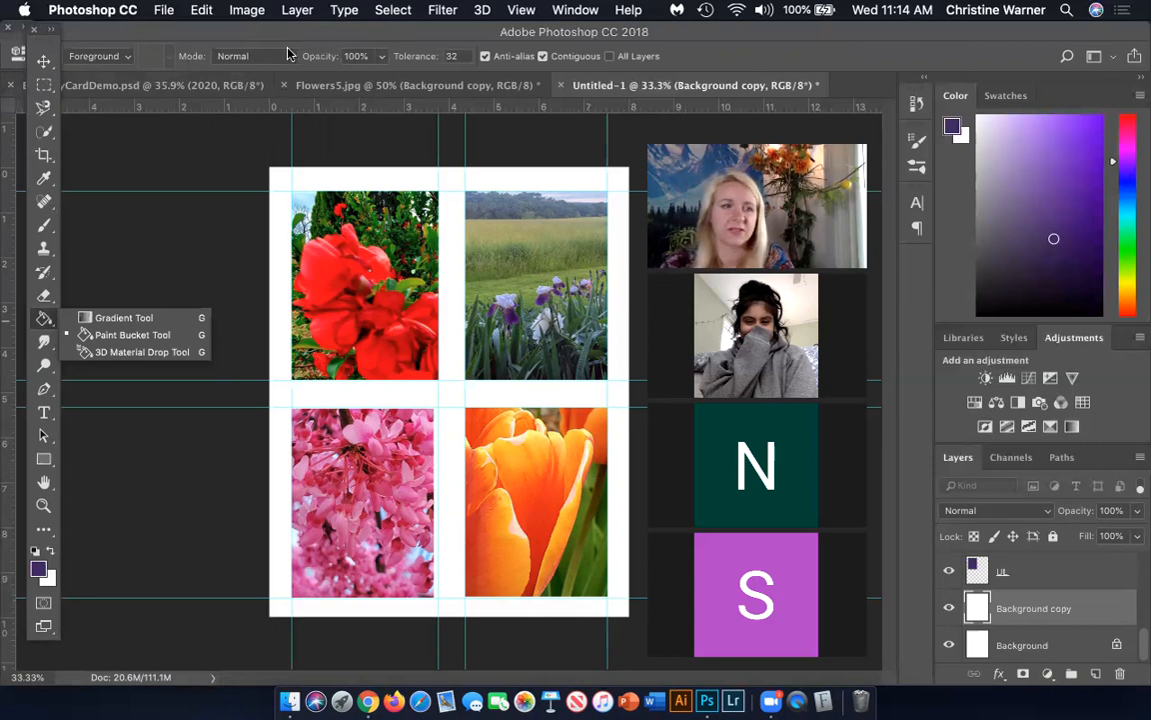
# Set the foreground color to light purple #cba9f1 and fill the Background copy layer with it using the Paint Bucket
pyautogui.click(110, 336)
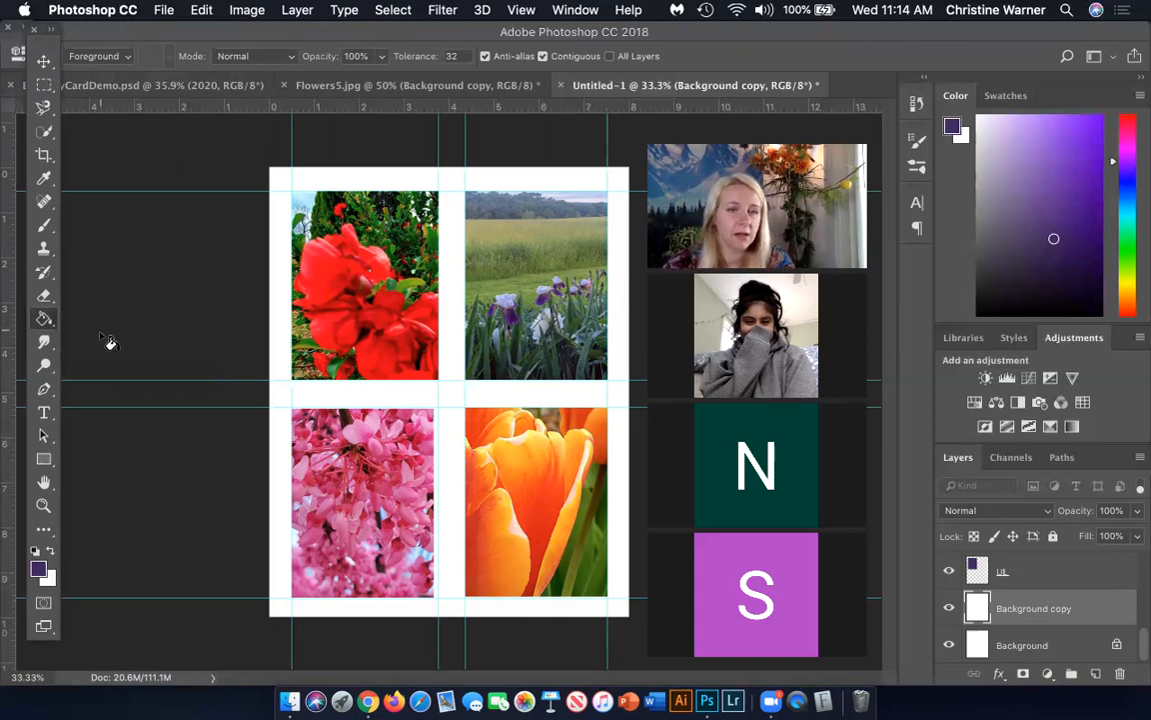
pyautogui.click(40, 570)
pyautogui.click(629, 240)
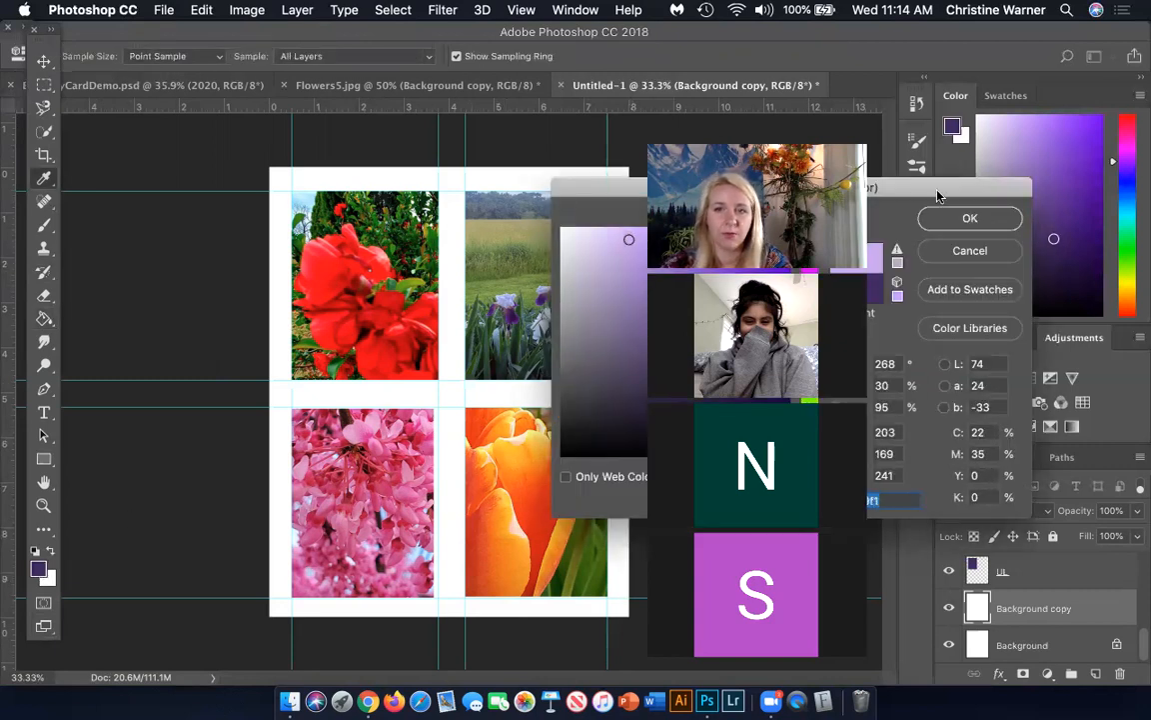
pyautogui.moveTo(937, 195); pyautogui.dragTo(991, 194)
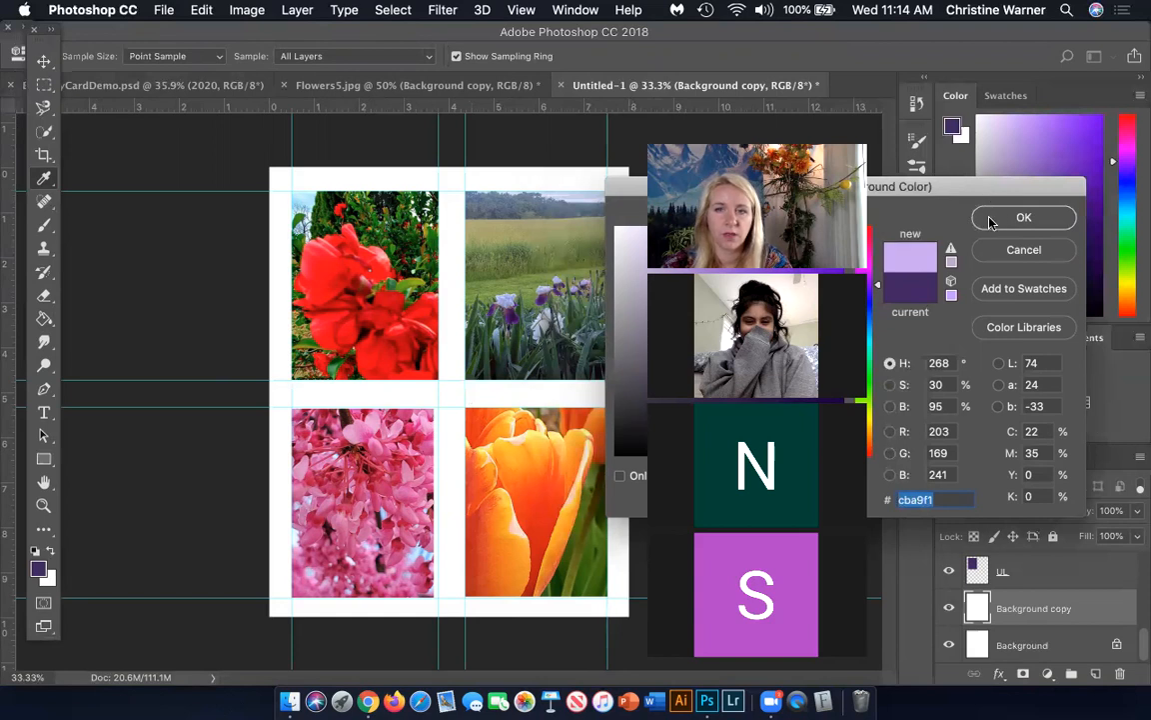
pyautogui.click(1023, 218)
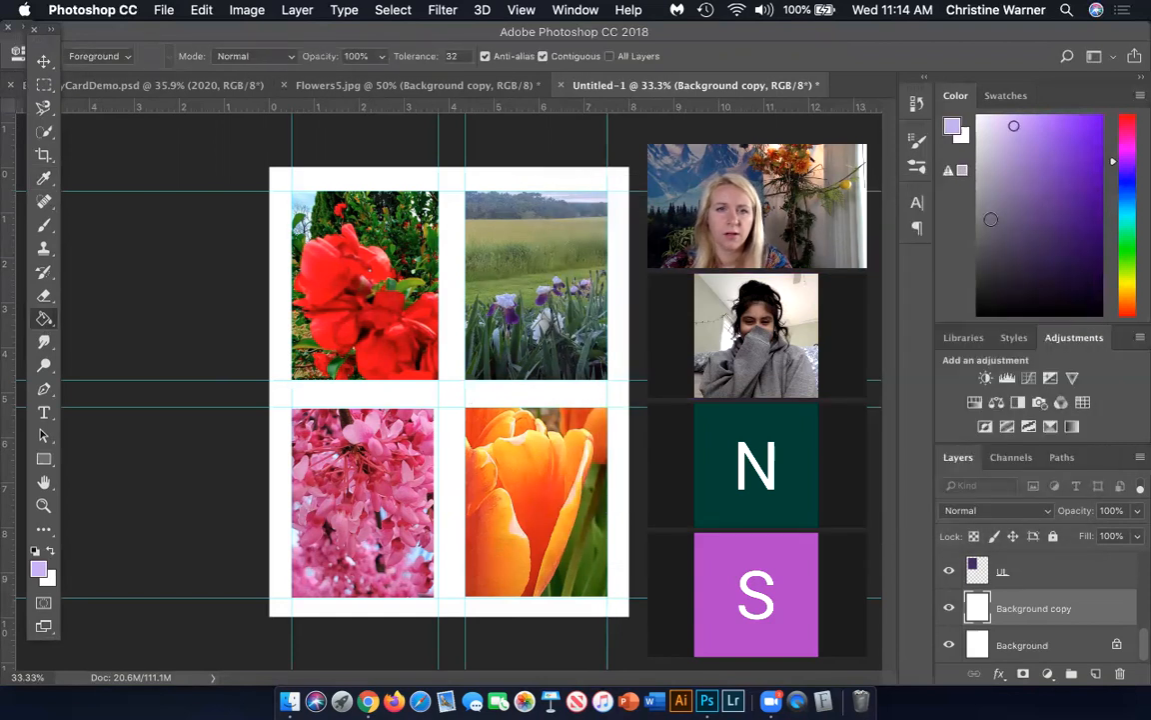
pyautogui.click(459, 399)
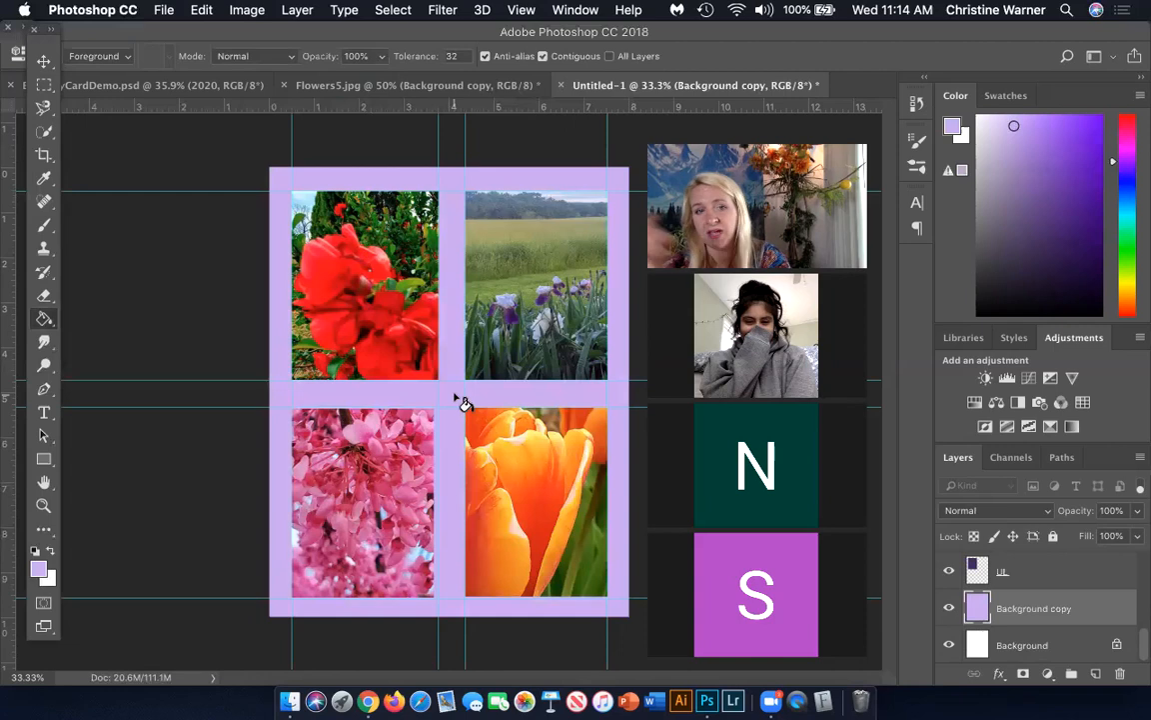
pyautogui.scroll(5, 1020, 585)
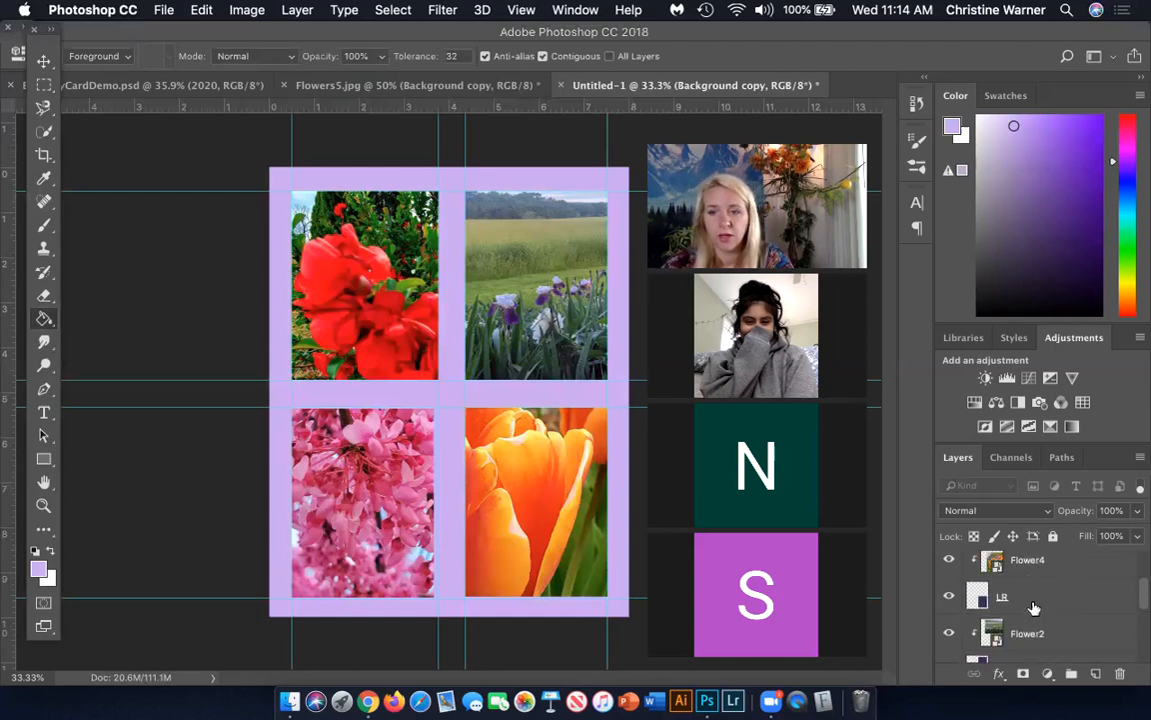
pyautogui.click(1001, 560)
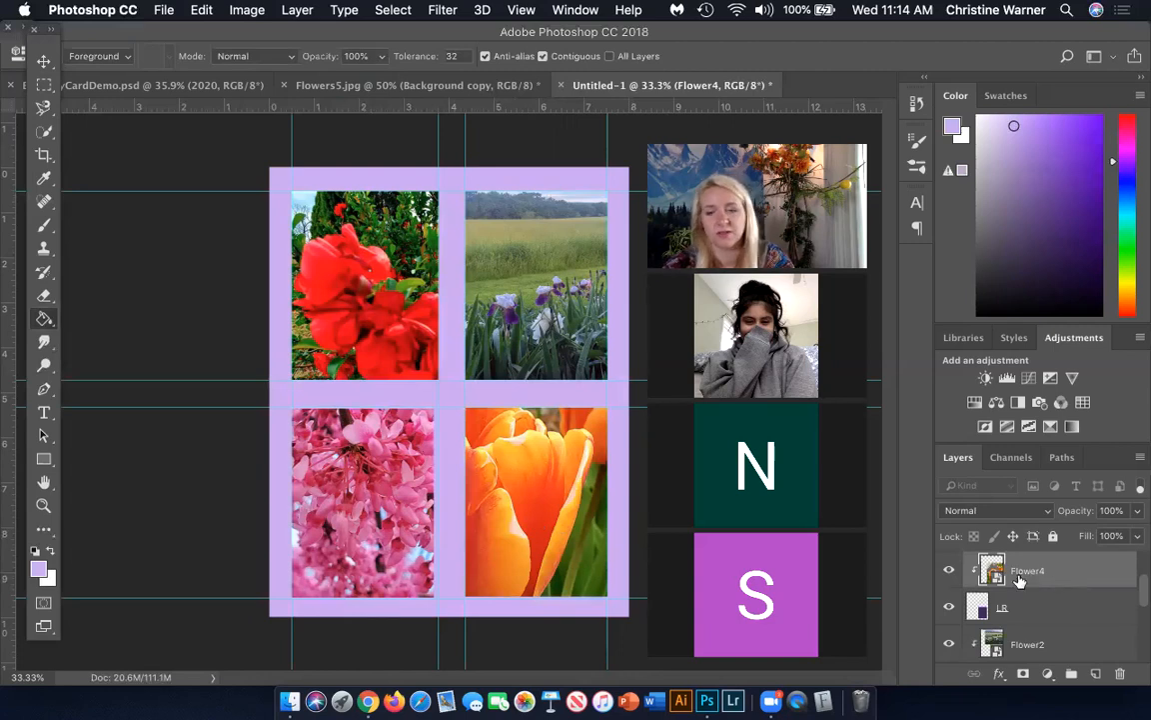
pyautogui.scroll(-5, 1020, 580)
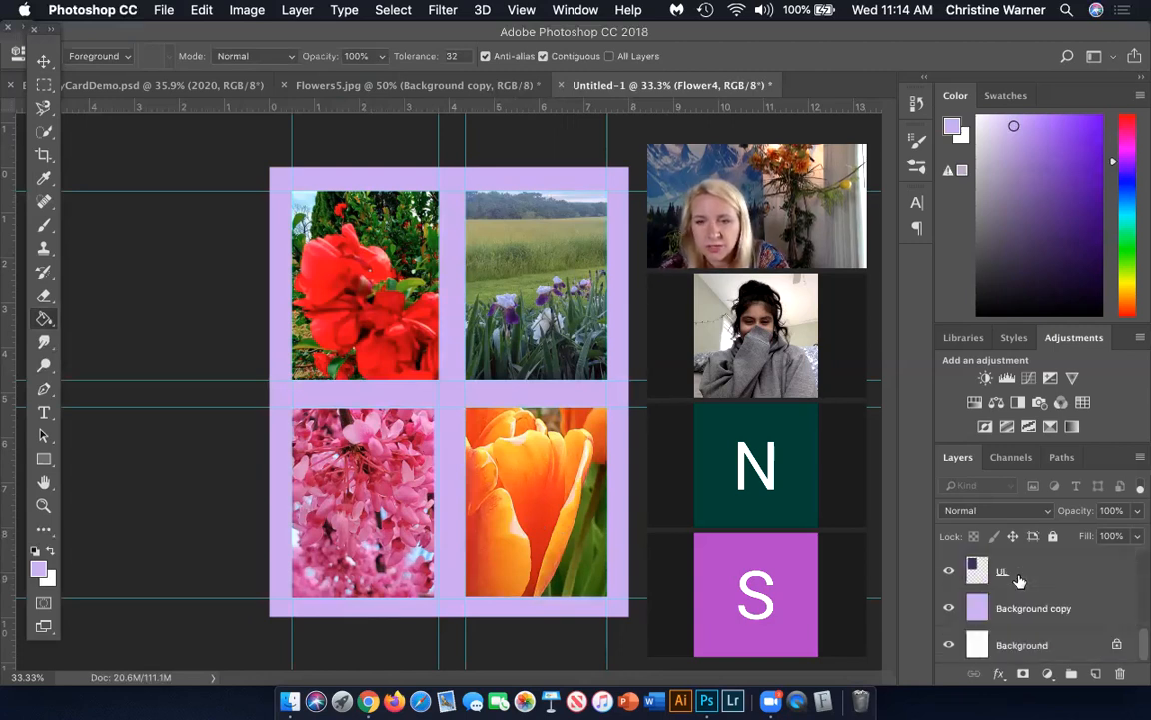
pyautogui.scroll(2, 1020, 579)
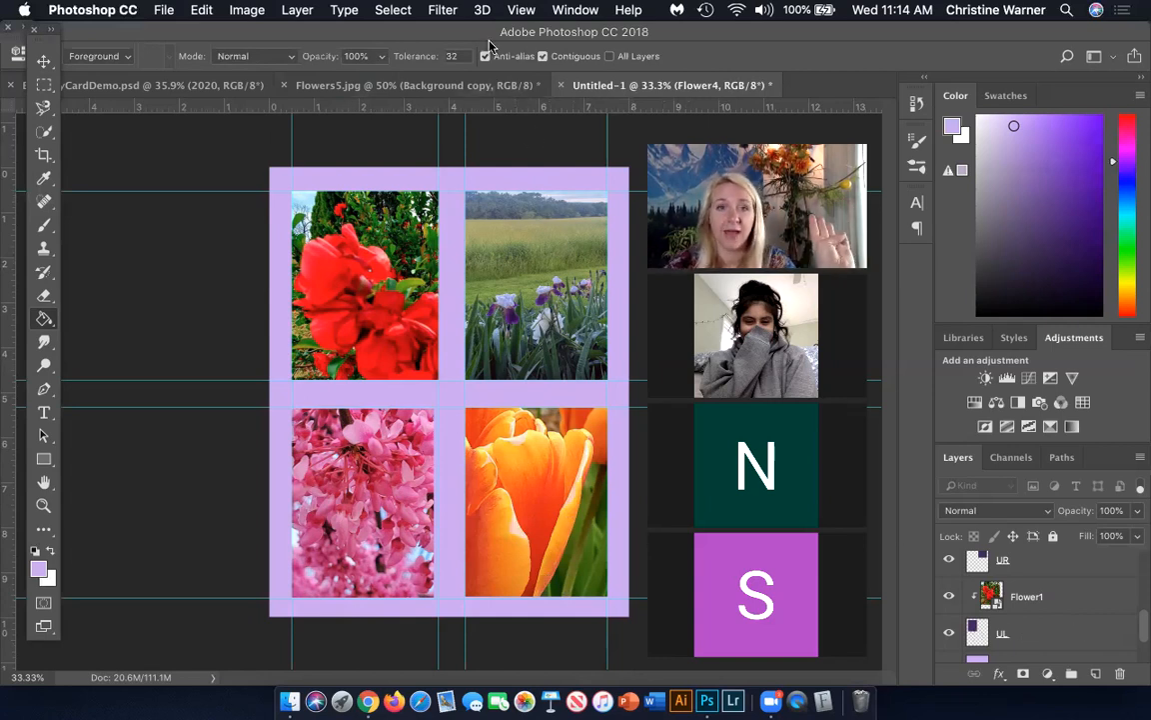
# Clear all guides from the card document
pyautogui.click(520, 10)
pyautogui.click(521, 10)
pyautogui.click(530, 11)
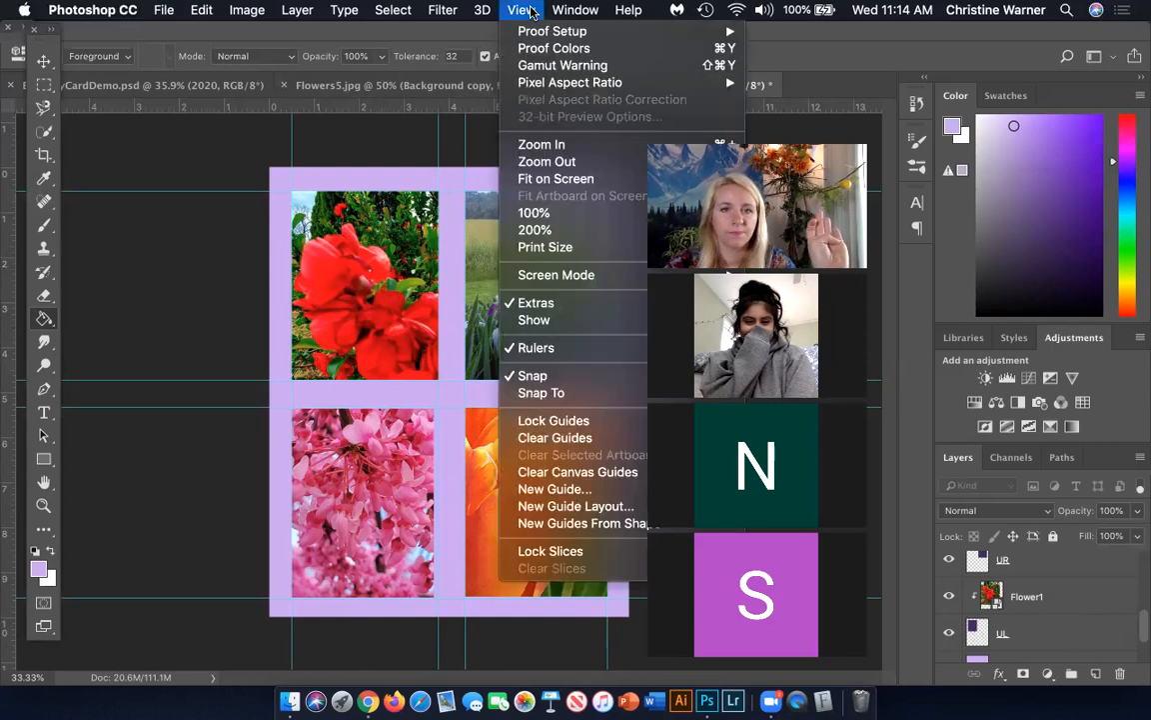
pyautogui.click(540, 437)
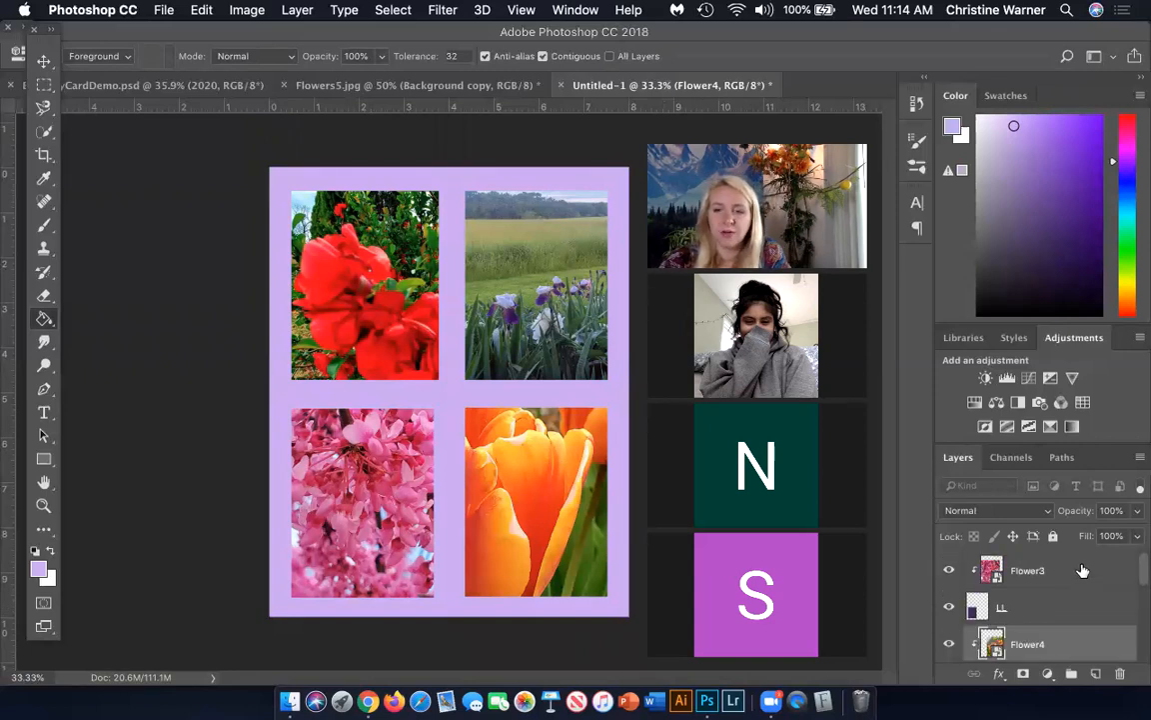
# Add a new layer above Flower3 and place the text "Happy" on it over the red blossoms photo
pyautogui.click(1083, 569)
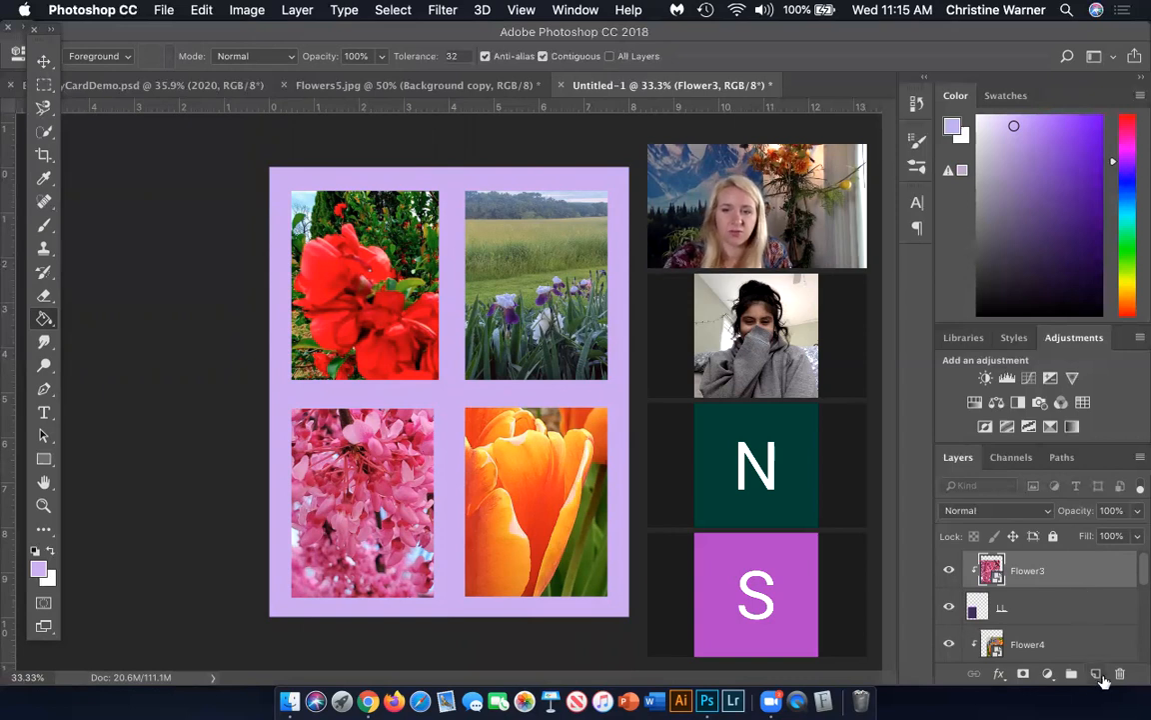
pyautogui.click(1097, 675)
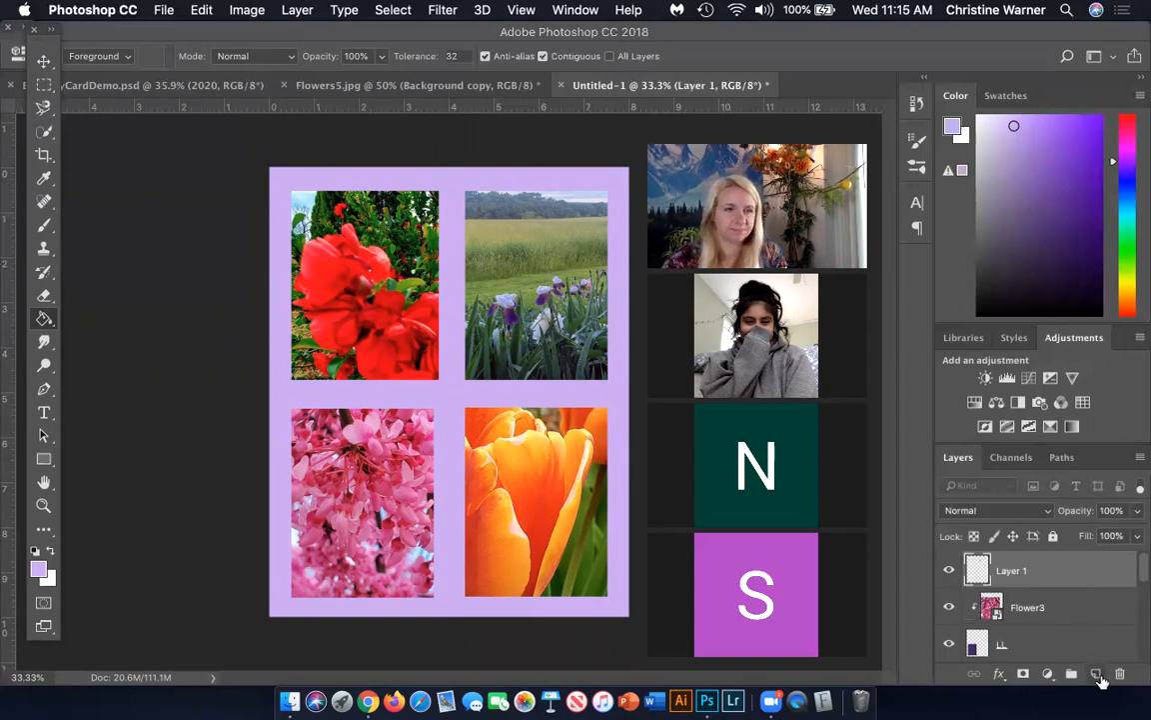
pyautogui.click(44, 416)
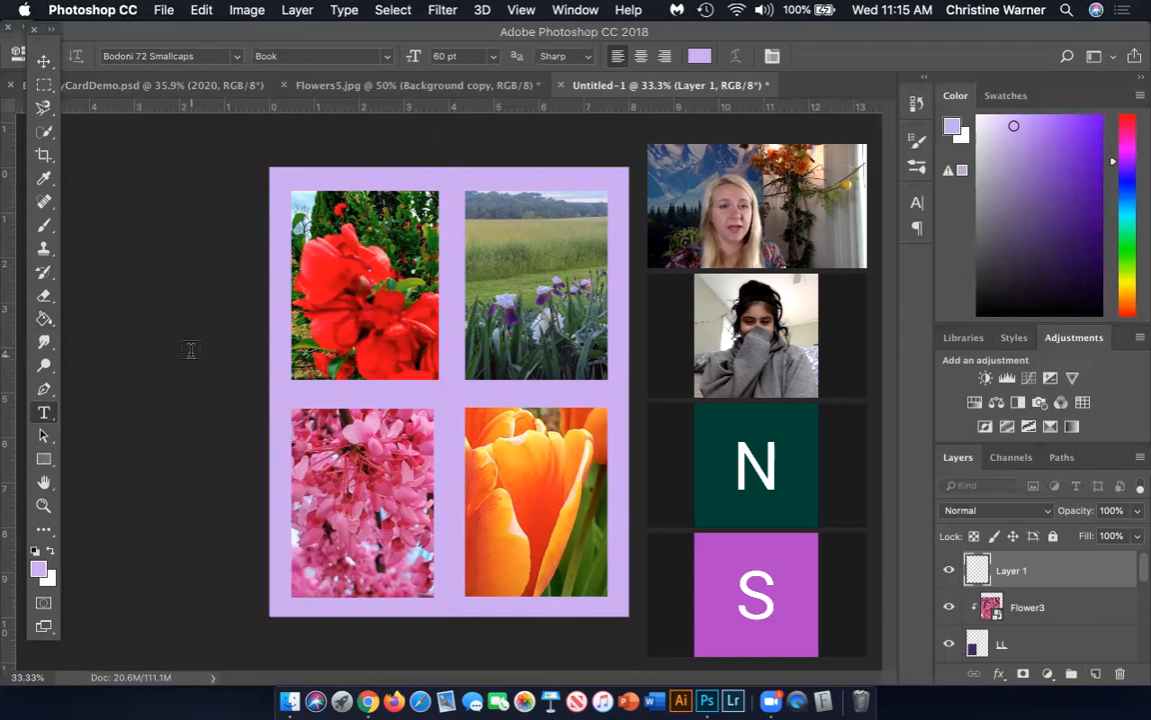
pyautogui.click(340, 268)
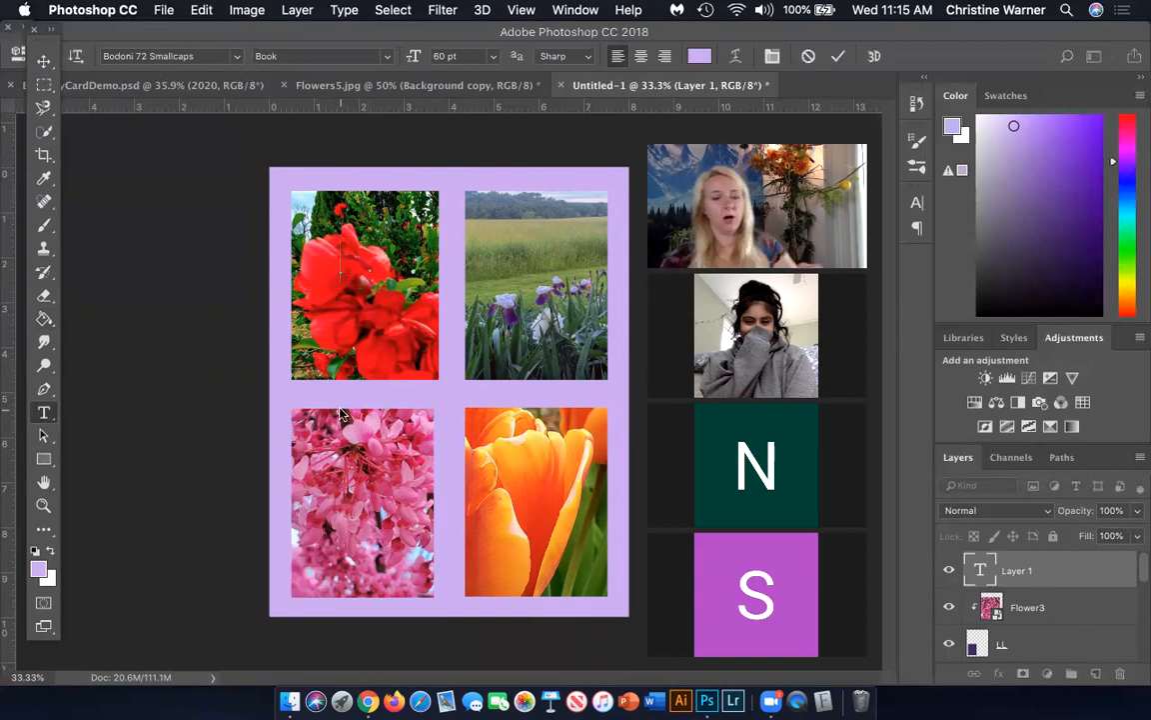
pyautogui.write('Happy')
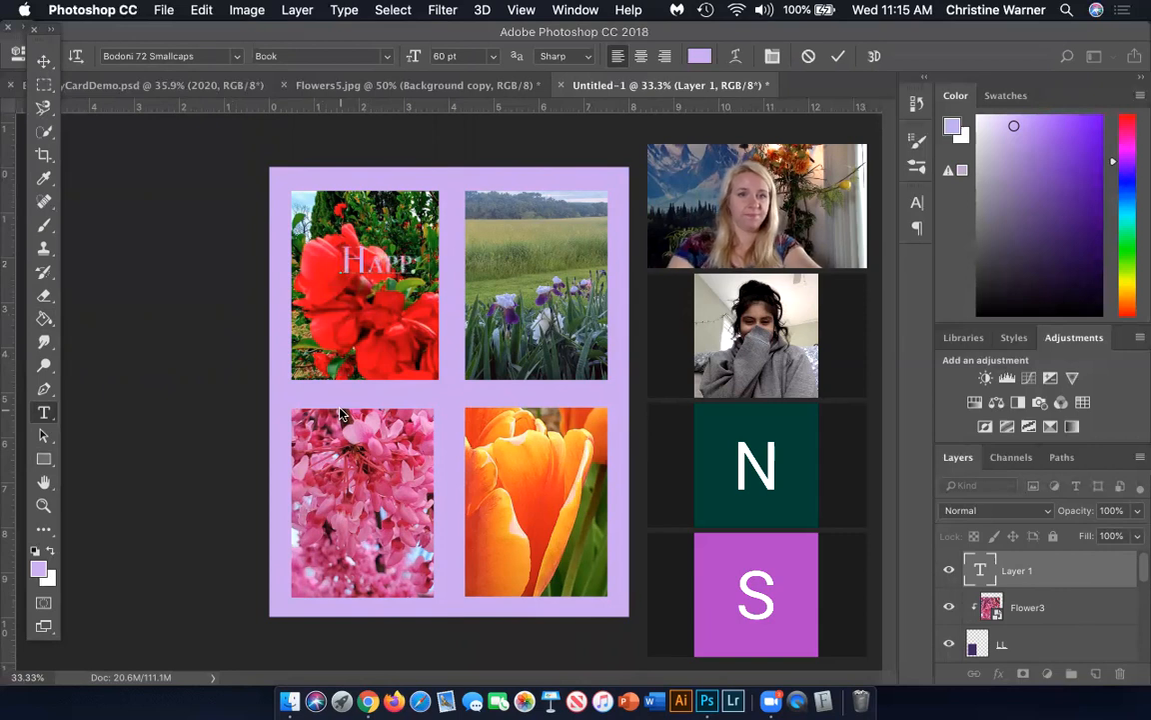
# Set the font of the "Happy" text to Helvetica Neue
pyautogui.moveTo(425, 266); pyautogui.dragTo(340, 272)
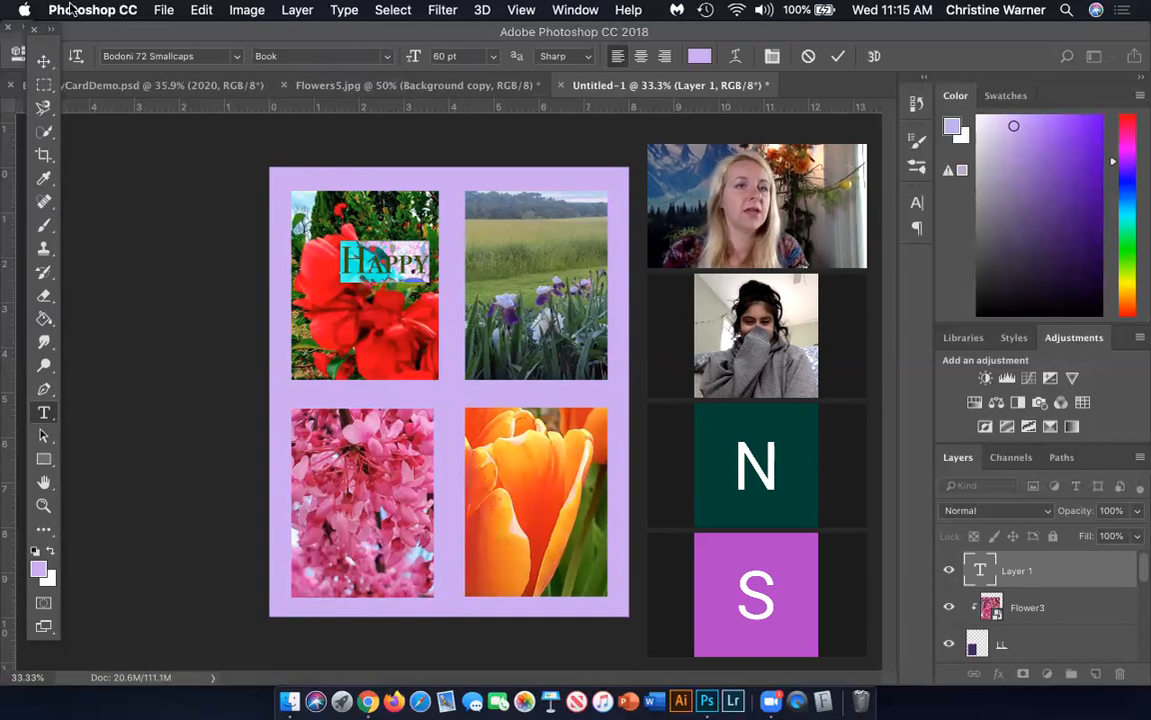
pyautogui.click(110, 56)
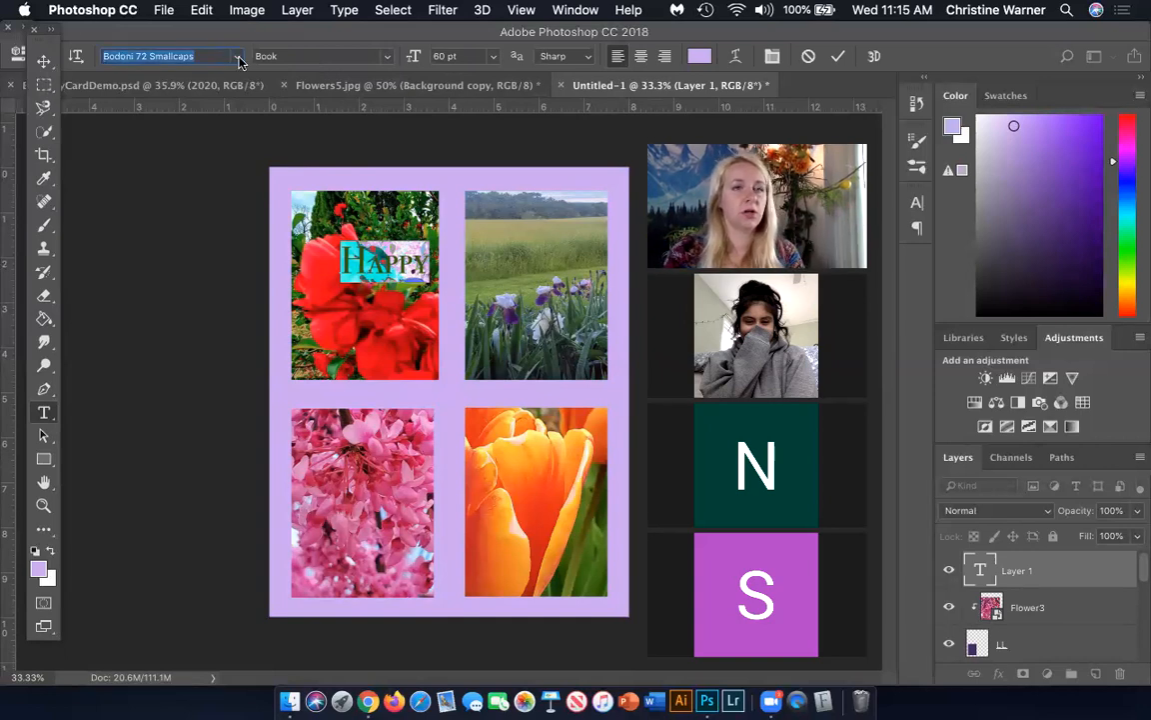
pyautogui.click(238, 57)
pyautogui.scroll(-3, 252, 185)
pyautogui.scroll(3, 252, 185)
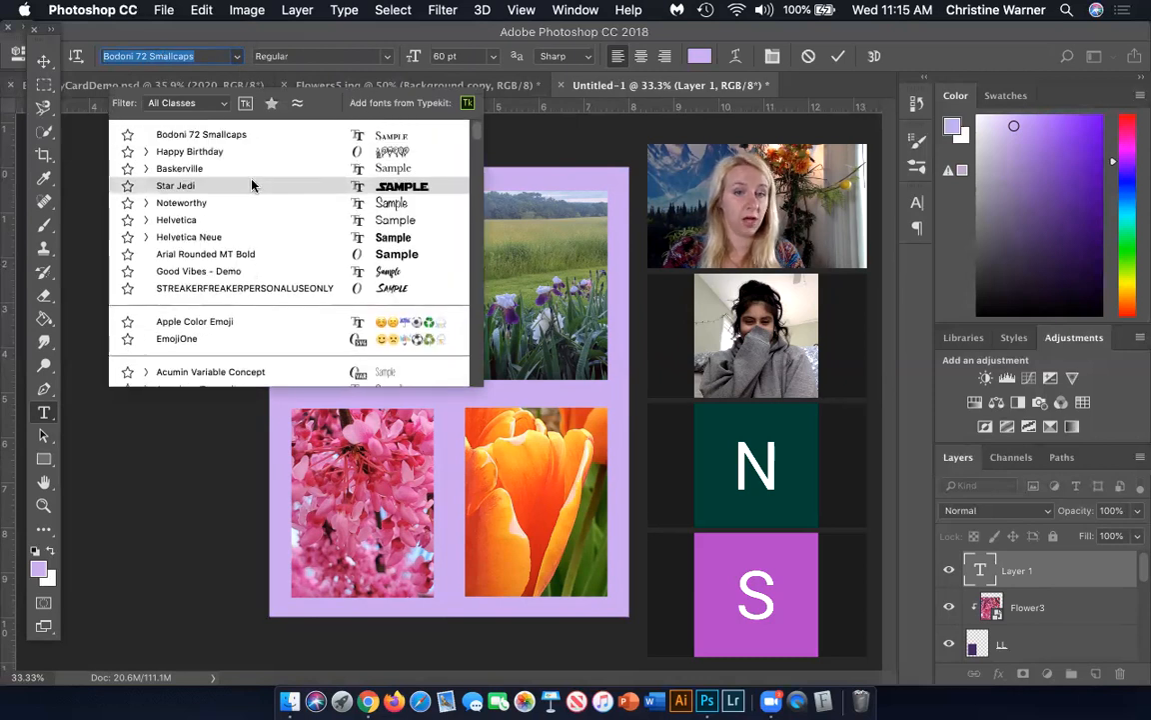
pyautogui.click(405, 238)
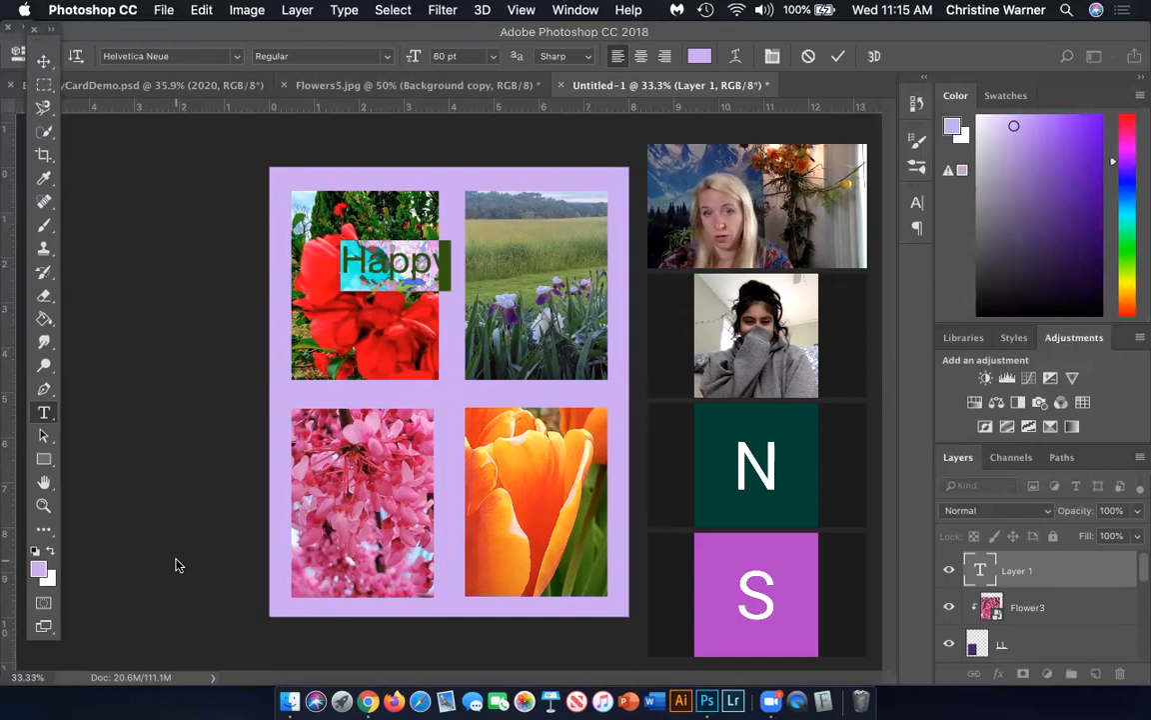
# Switch to Chrome, examine the birthday fonts in the DaFont search results, and return to Photoshop
pyautogui.click(370, 703)
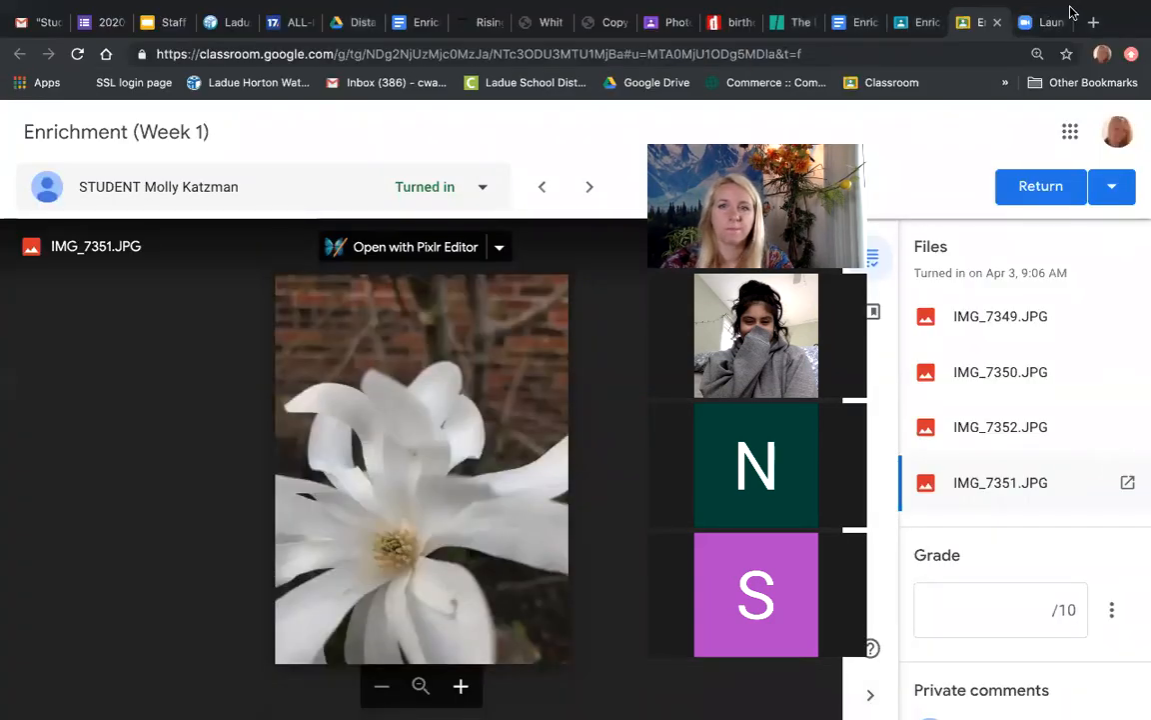
pyautogui.click(741, 23)
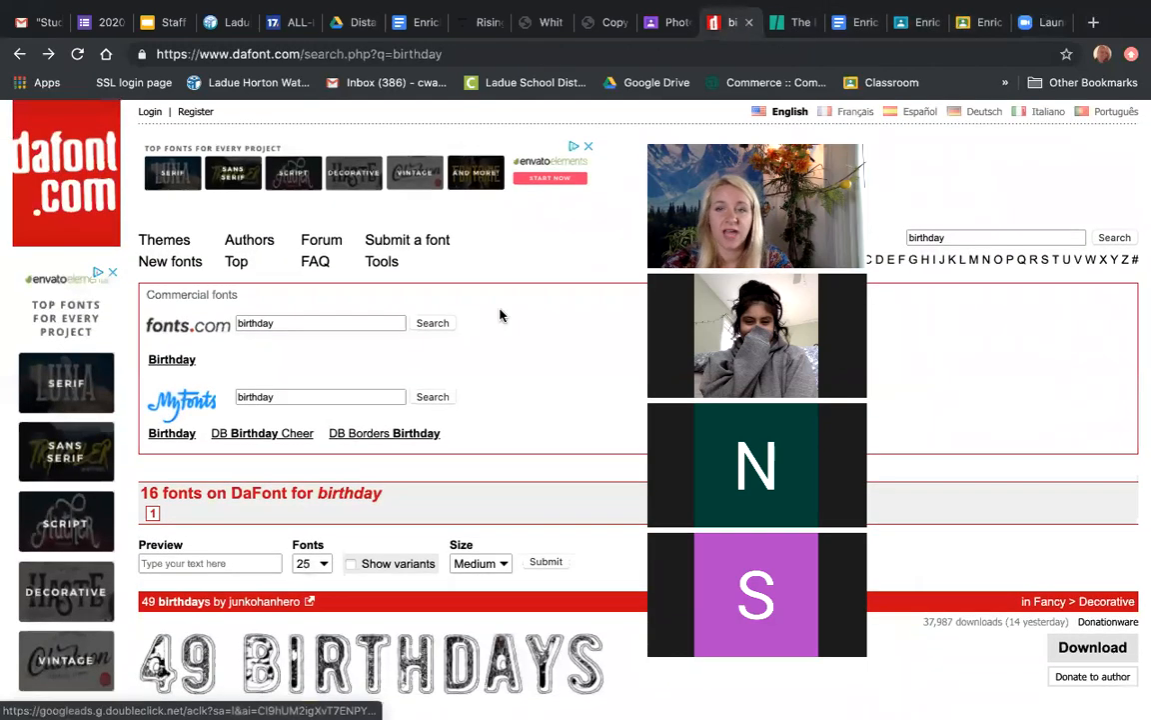
pyautogui.scroll(-1, 501, 313)
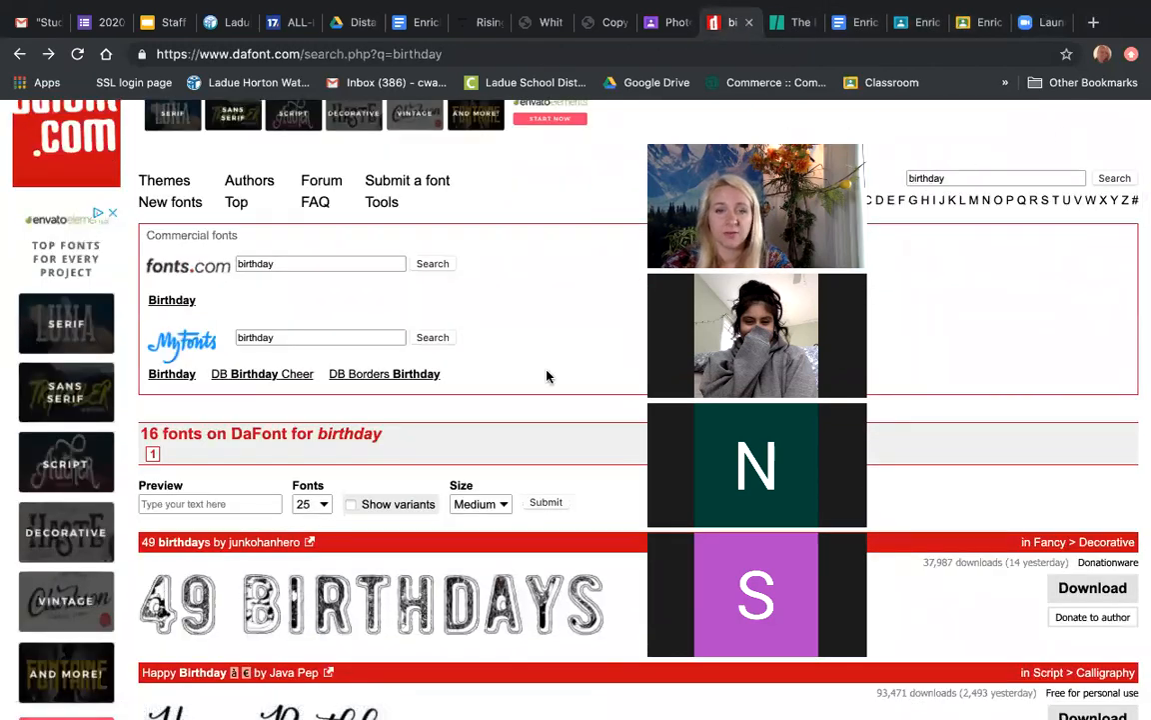
pyautogui.scroll(-3, 494, 393)
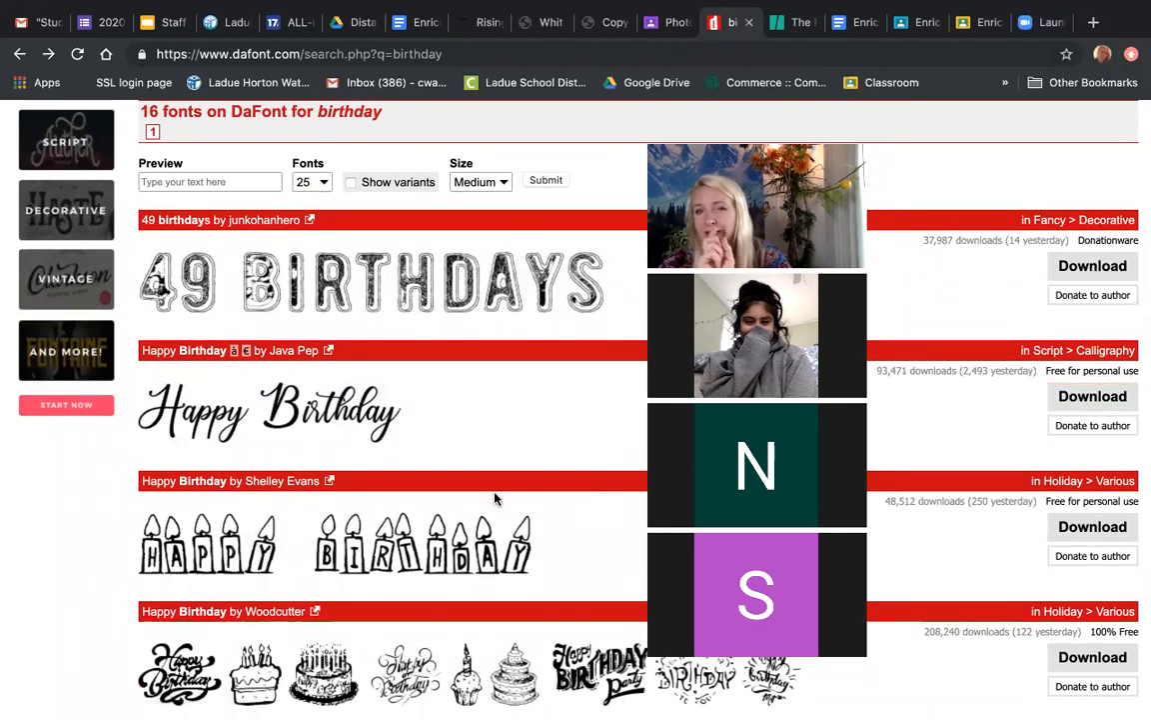
pyautogui.scroll(-1, 494, 498)
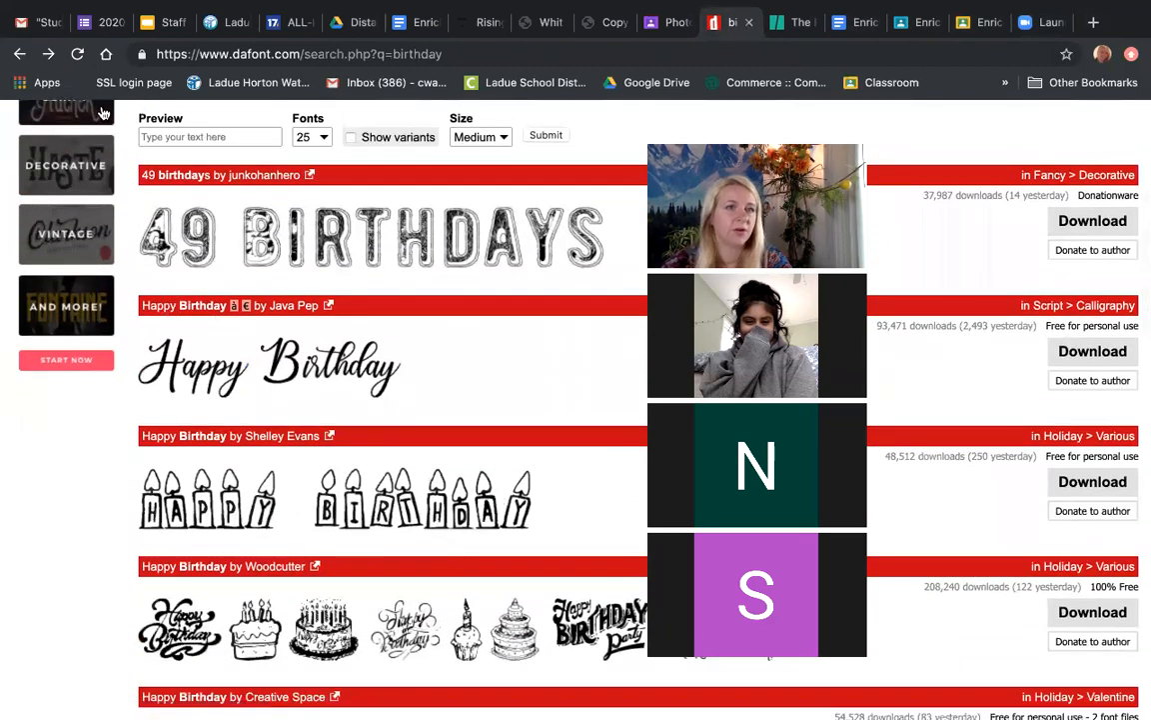
pyautogui.moveTo(55, 11)
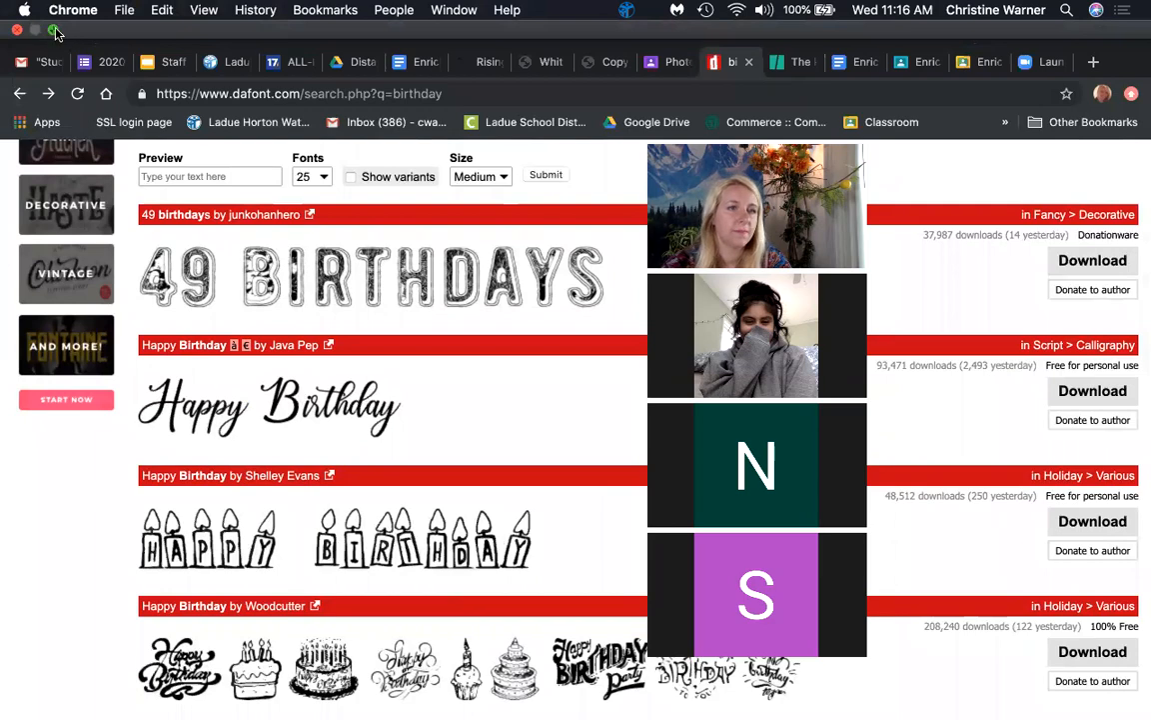
pyautogui.click(54, 31)
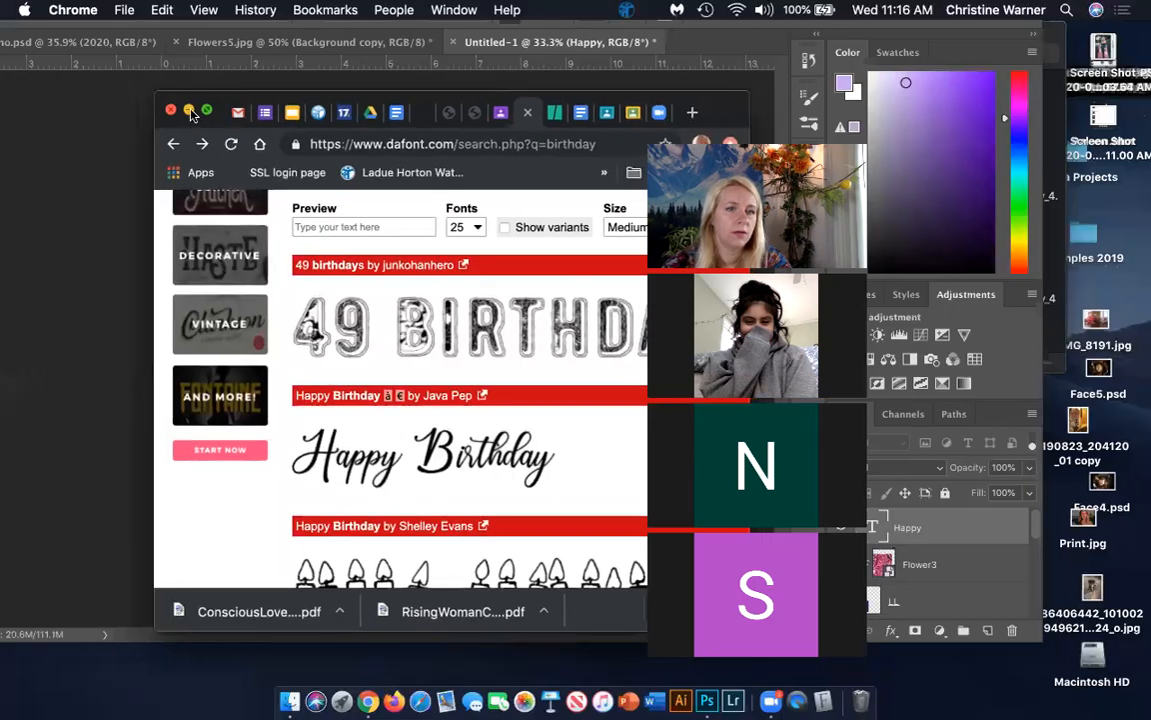
pyautogui.click(189, 111)
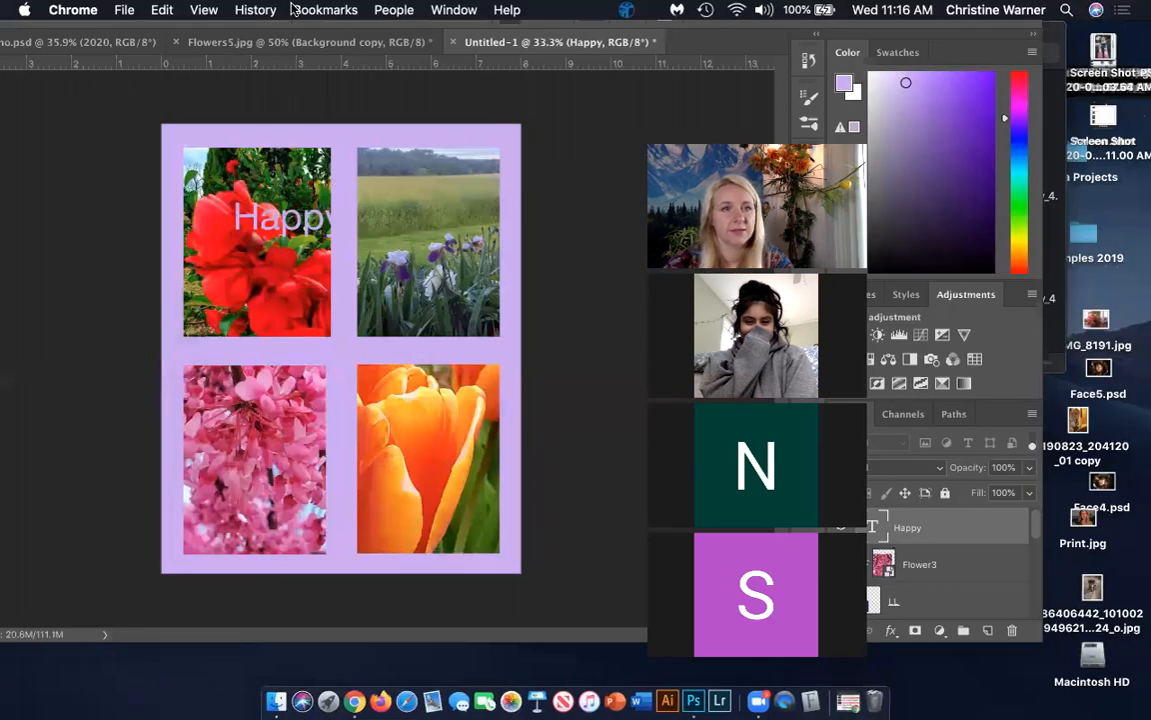
pyautogui.click(269, 24)
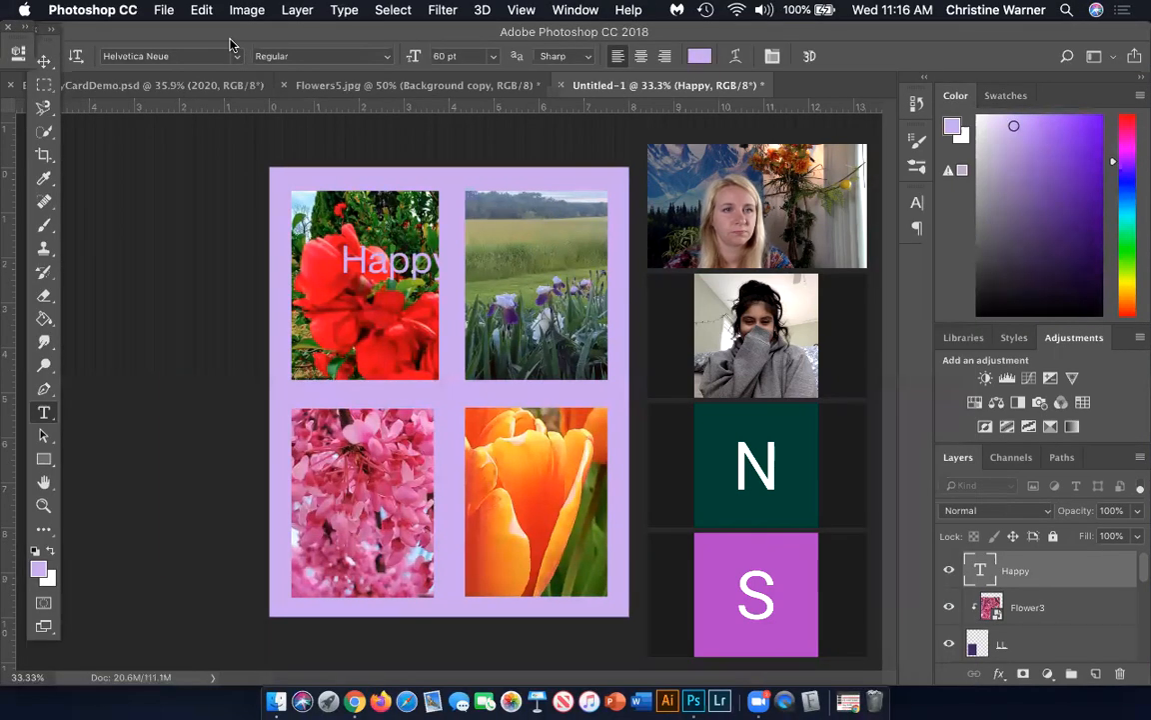
# Set the font of the "Happy" text to Happy Birthday Medium and commit the text edit
pyautogui.doubleClick(400, 257)
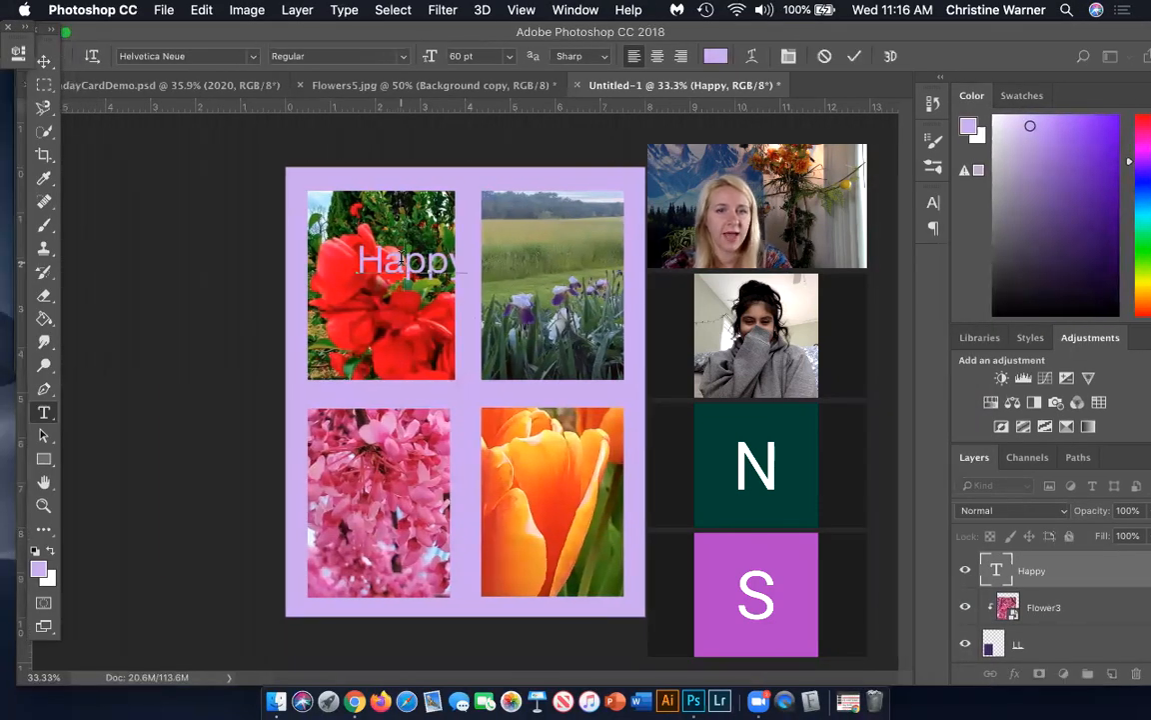
pyautogui.click(1003, 577)
pyautogui.doubleClick(1002, 578)
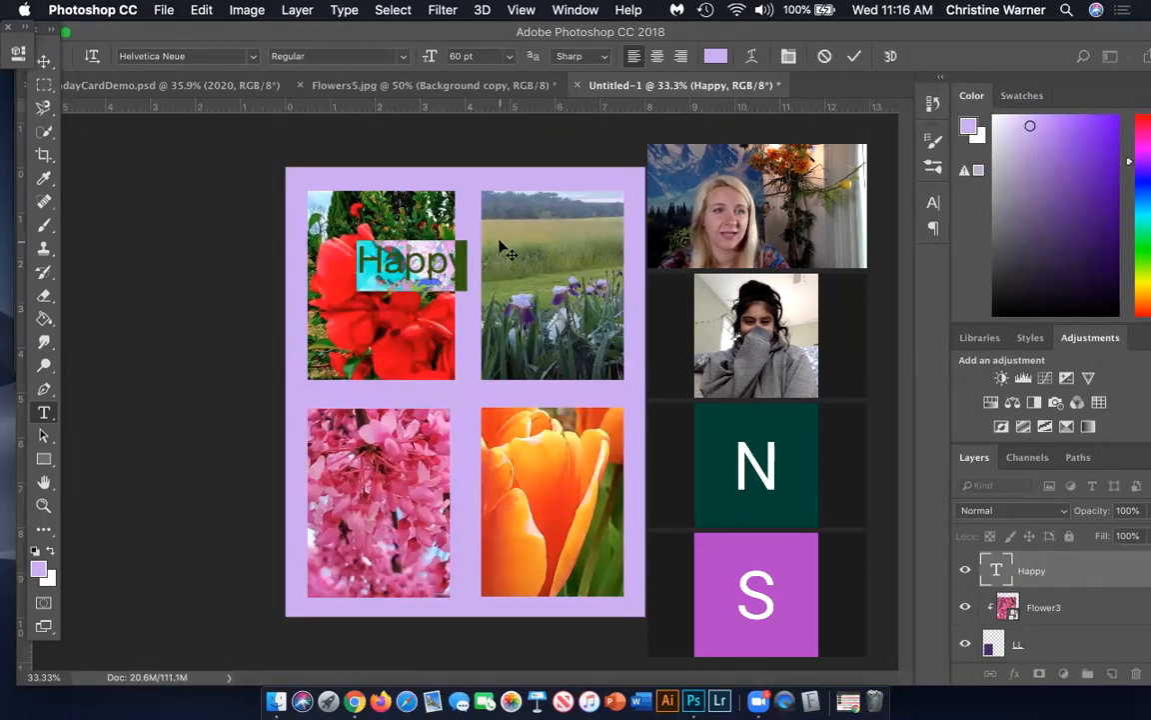
pyautogui.click(253, 57)
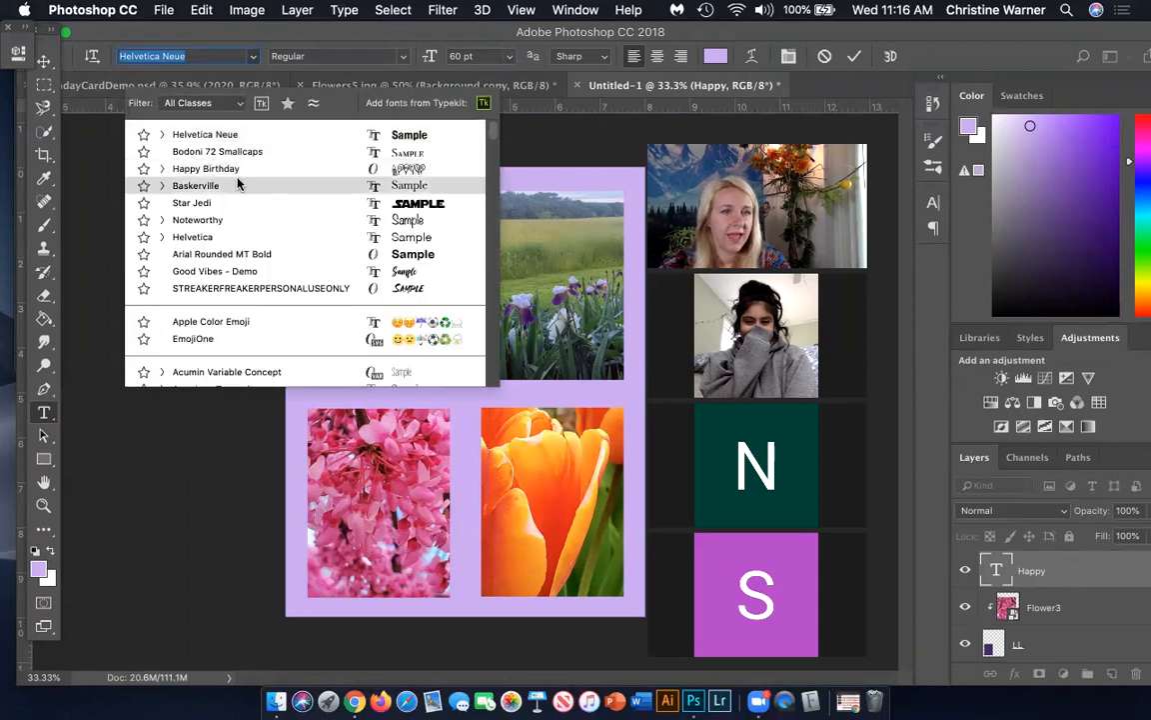
pyautogui.click(161, 169)
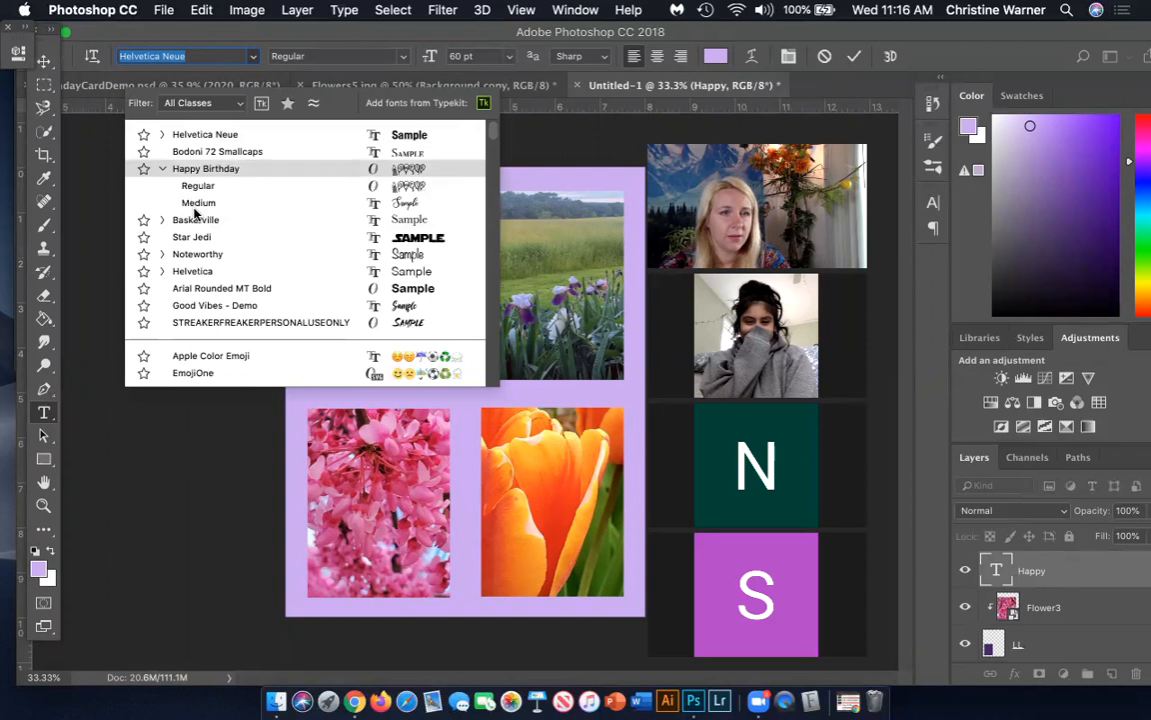
pyautogui.click(196, 203)
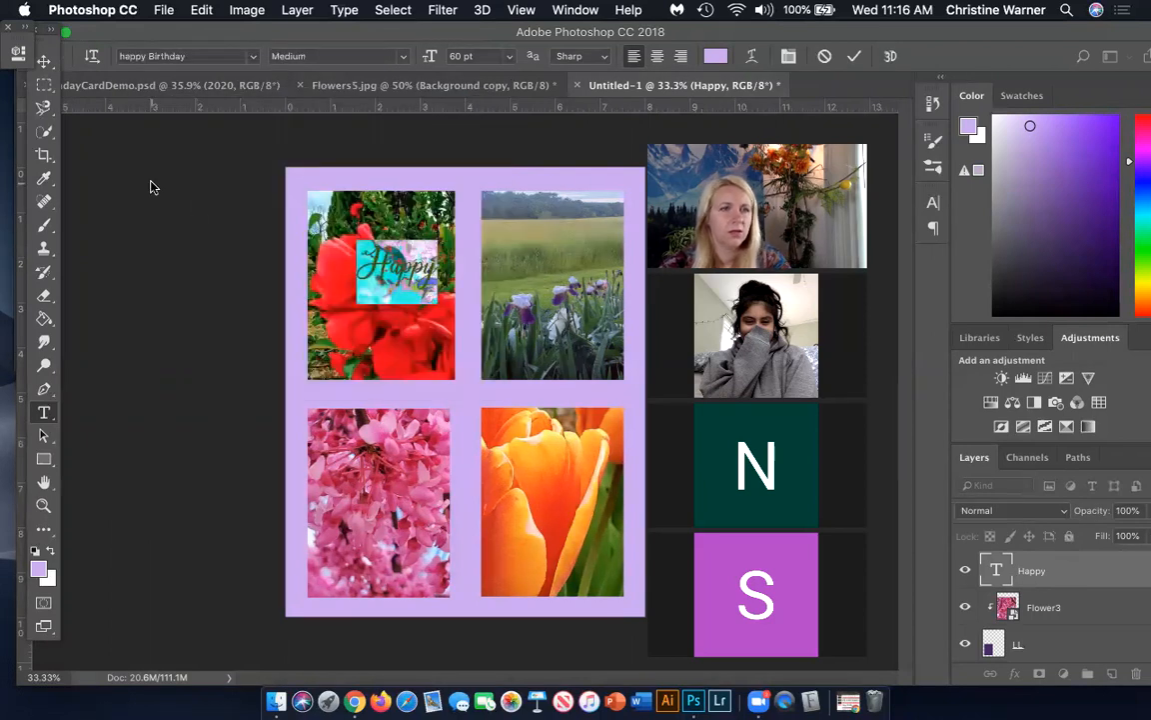
pyautogui.click(43, 62)
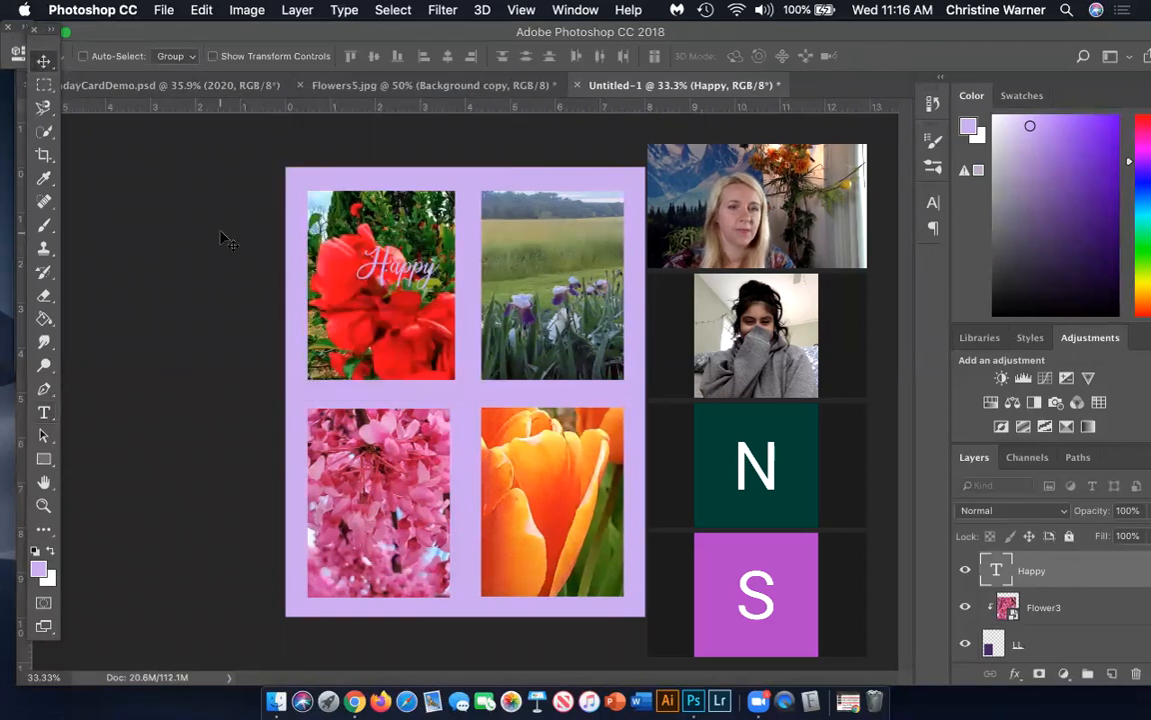
# Enlarge the "Happy" text to about 181% and position it across the lower half of the red blossoms photo
pyautogui.moveTo(380, 279); pyautogui.dragTo(381, 282)
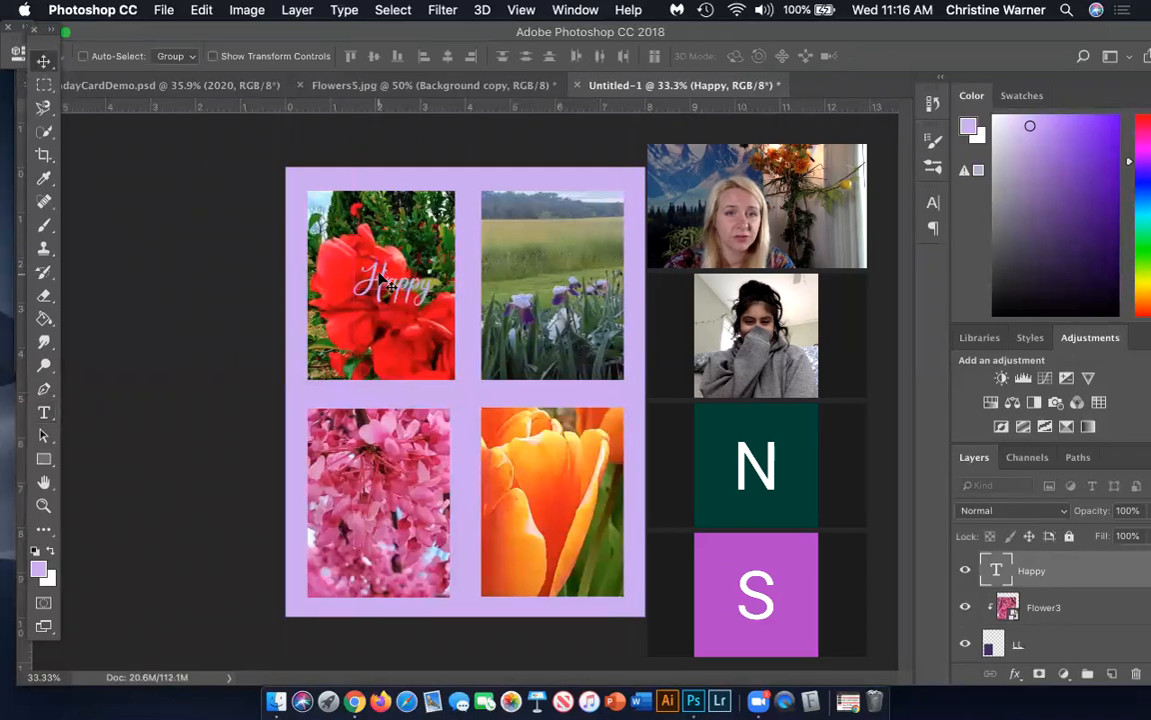
pyautogui.press('super+t')
pyautogui.moveTo(438, 256); pyautogui.dragTo(502, 205)
pyautogui.moveTo(400, 250); pyautogui.dragTo(400, 293)
pyautogui.moveTo(372, 350); pyautogui.dragTo(383, 385)
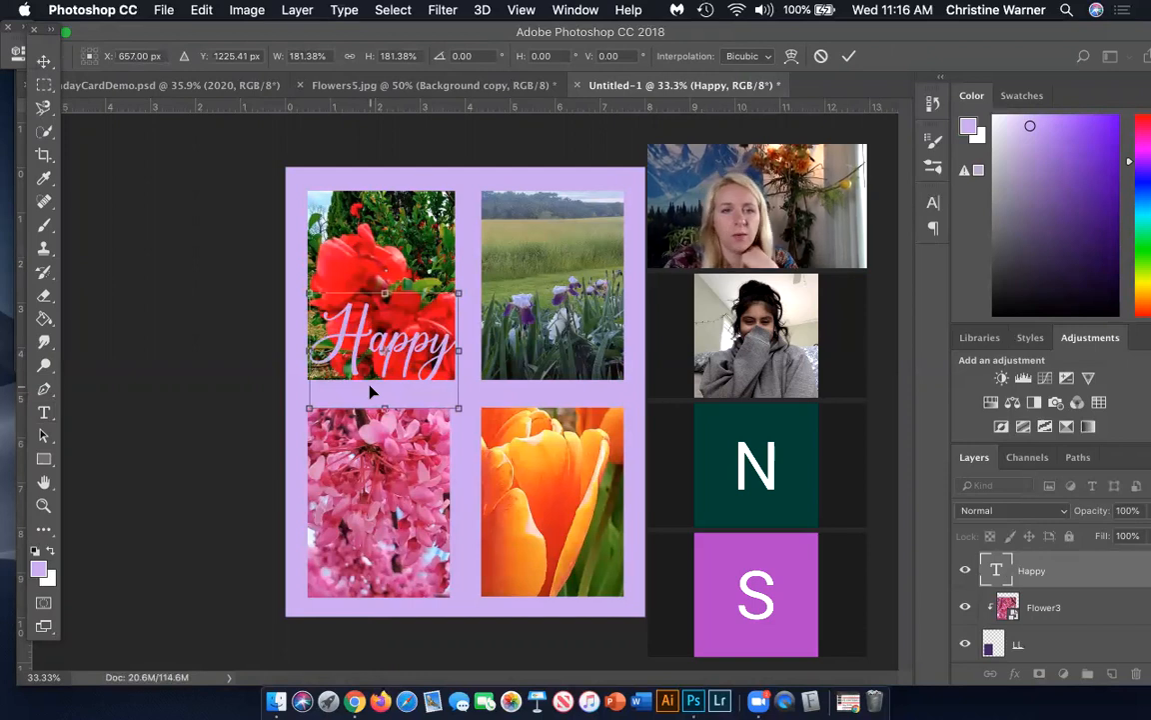
pyautogui.moveTo(391, 311); pyautogui.dragTo(447, 298)
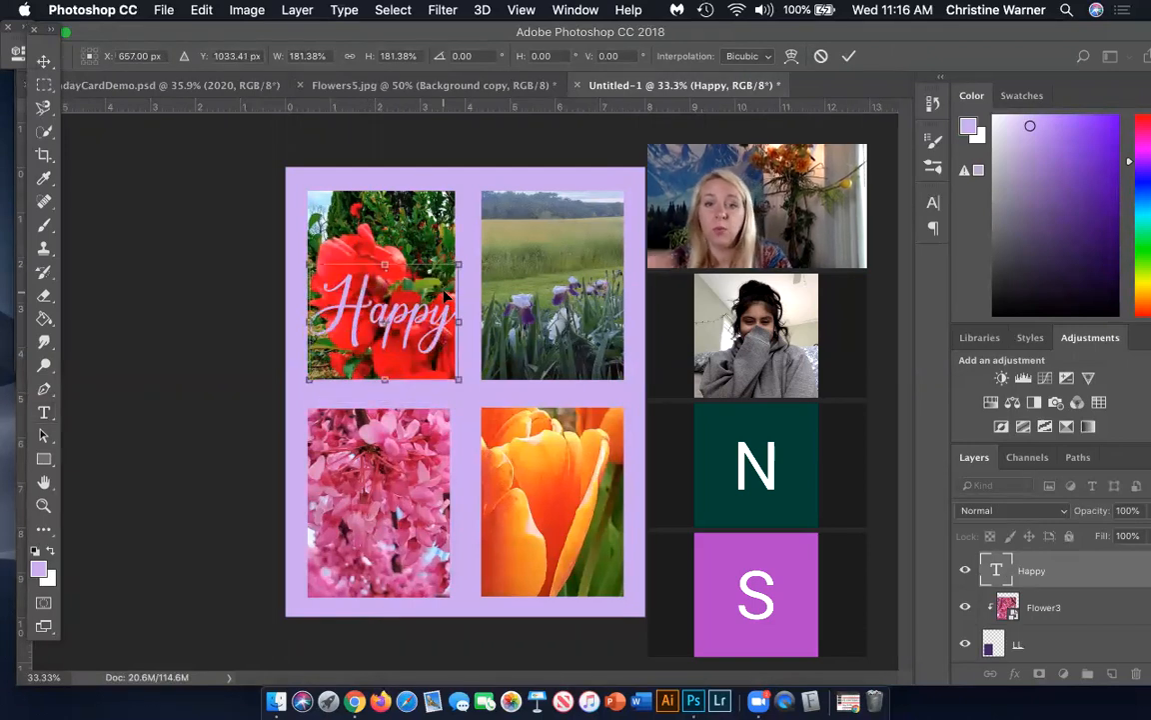
pyautogui.press('Return')
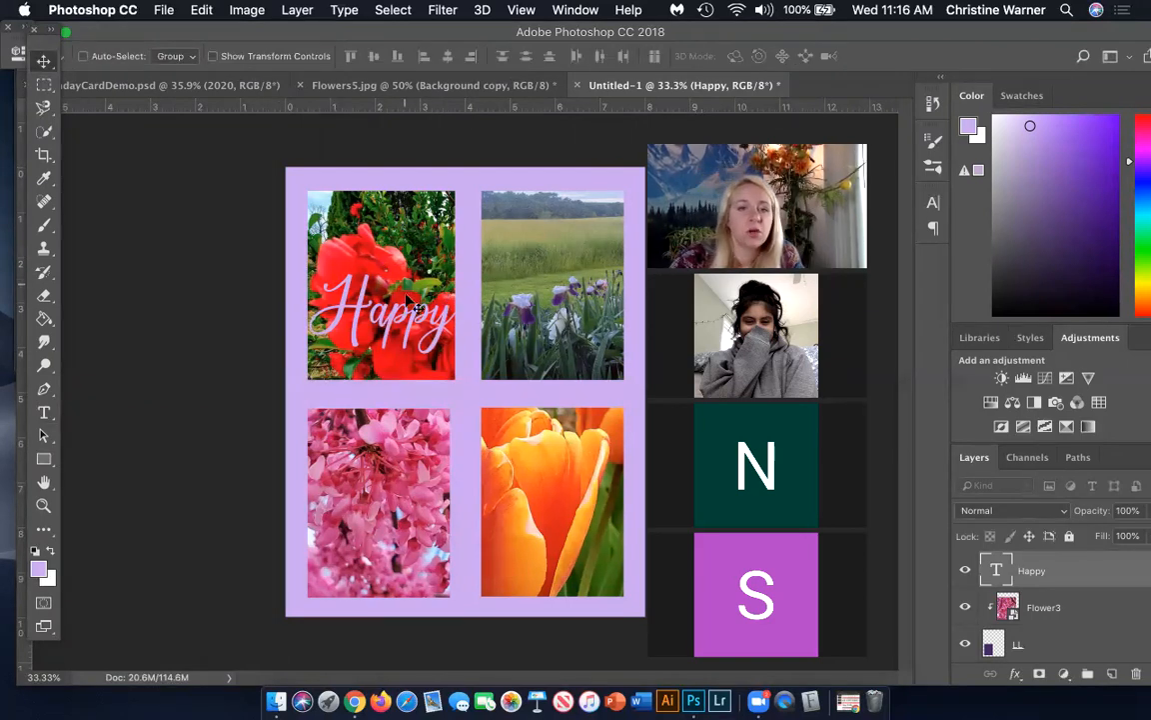
# Warp the "Happy" text with the Arc style
pyautogui.doubleClick(995, 571)
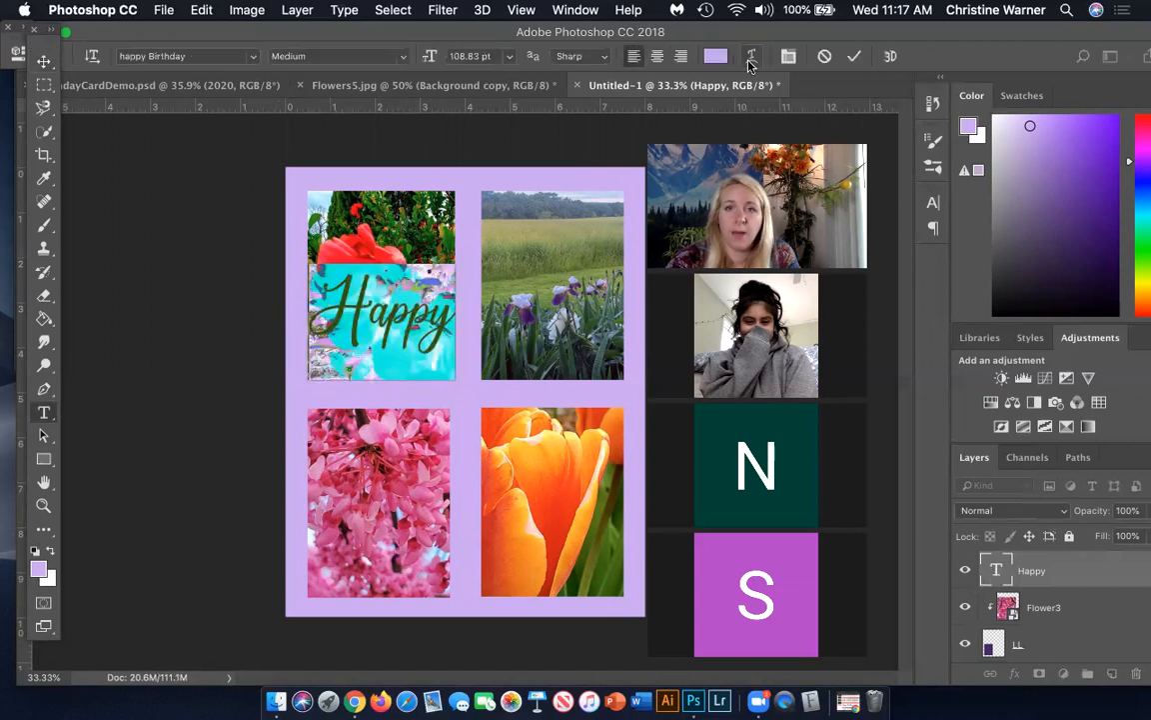
pyautogui.click(752, 57)
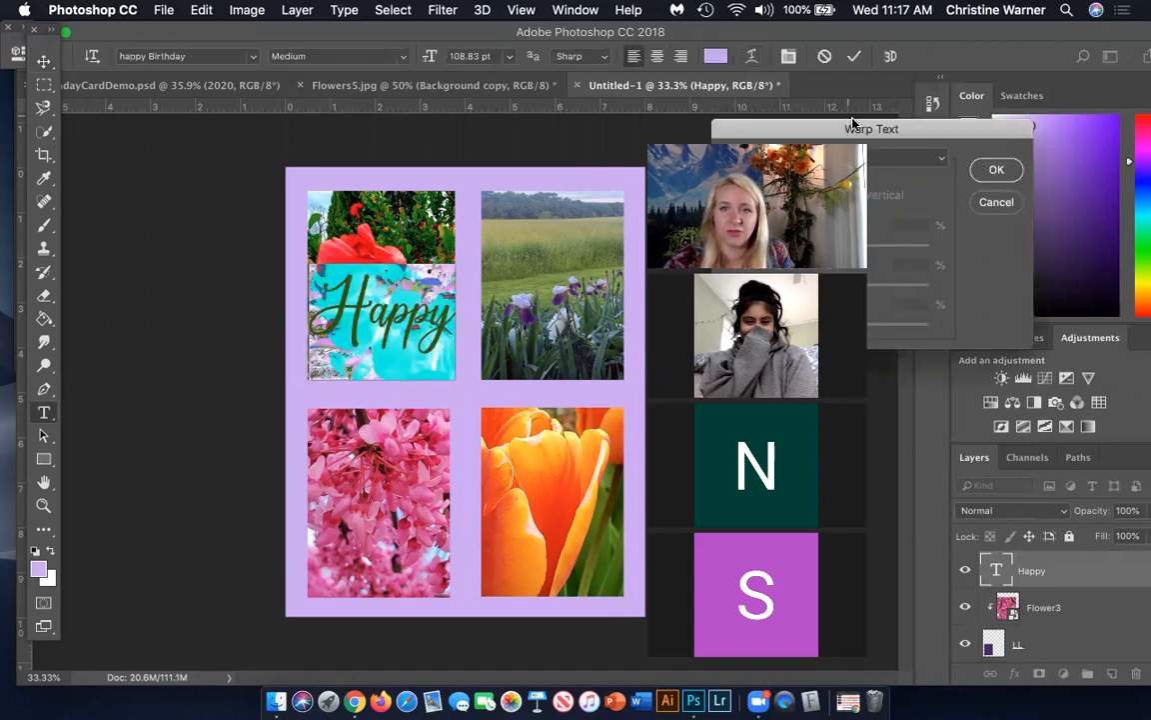
pyautogui.moveTo(897, 130); pyautogui.dragTo(970, 69)
pyautogui.click(1017, 98)
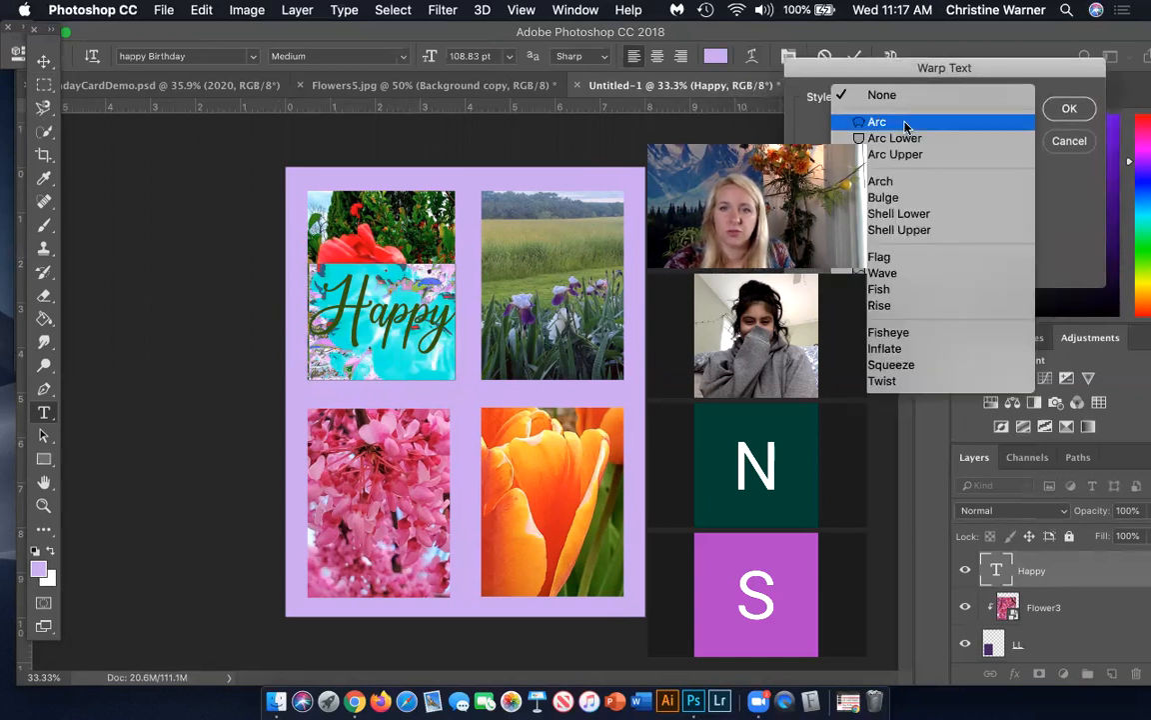
pyautogui.click(877, 121)
pyautogui.click(1067, 107)
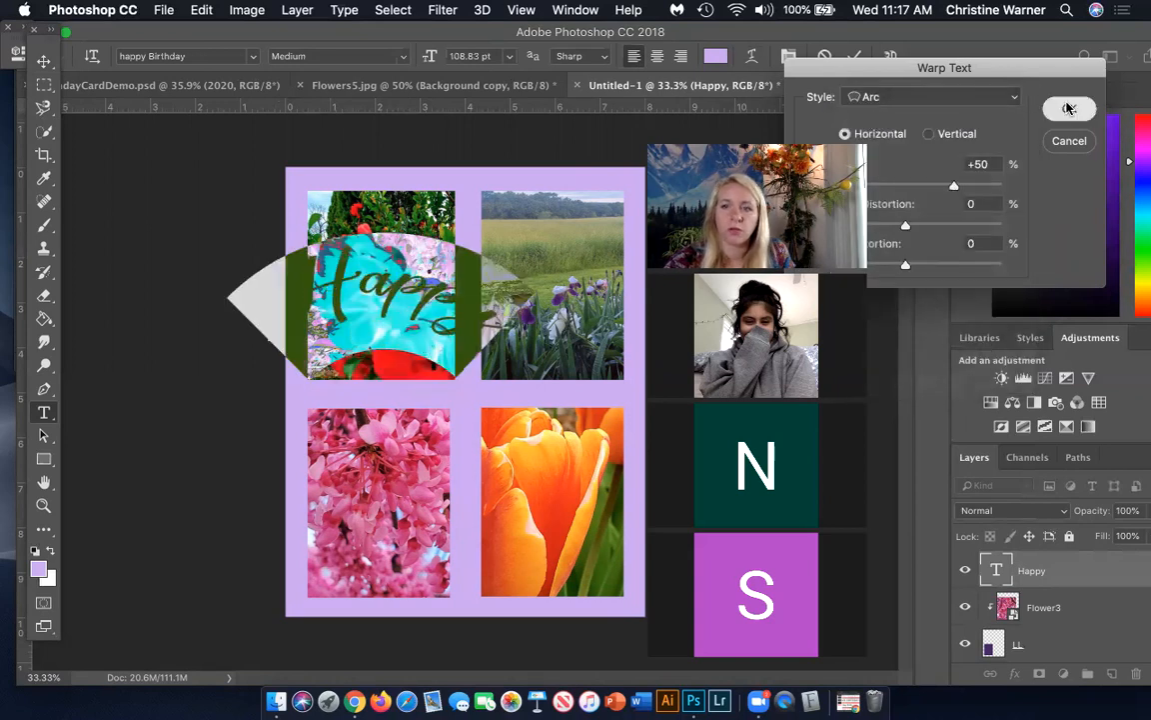
# Rotate the warped "Happy" text counterclockwise so it slopes upward from the red blossoms photo into the iris photo
pyautogui.click(43, 61)
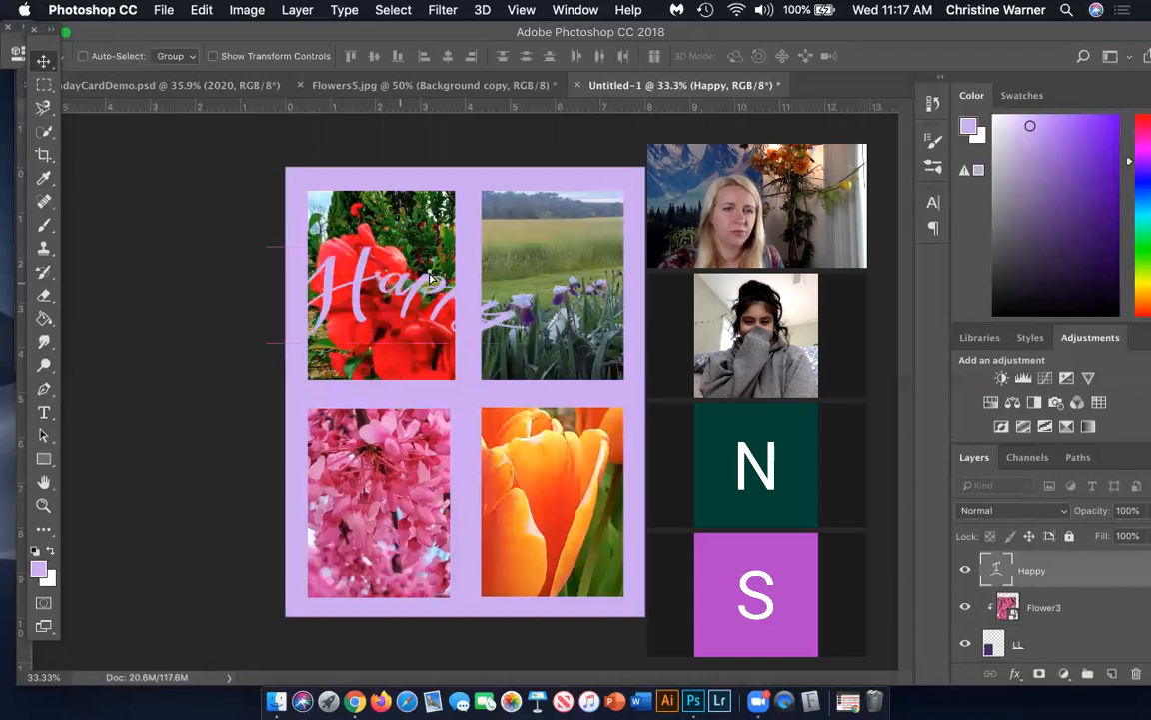
pyautogui.press('super+t')
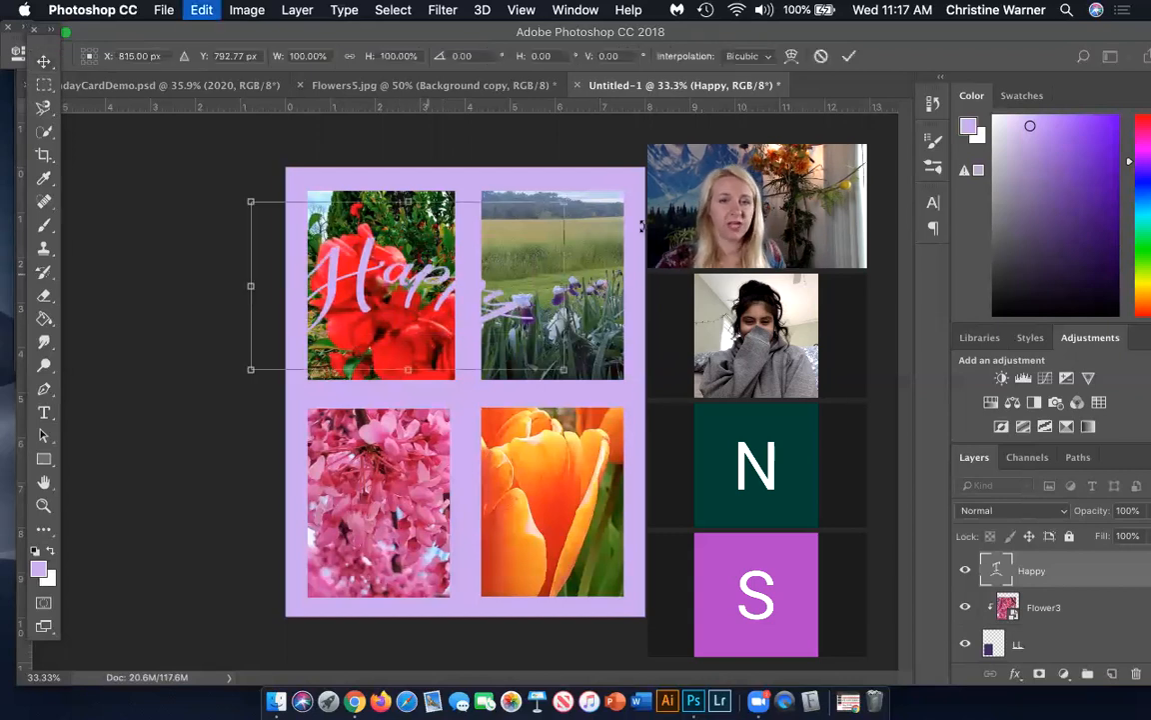
pyautogui.moveTo(618, 217); pyautogui.dragTo(558, 168)
pyautogui.press('Return')
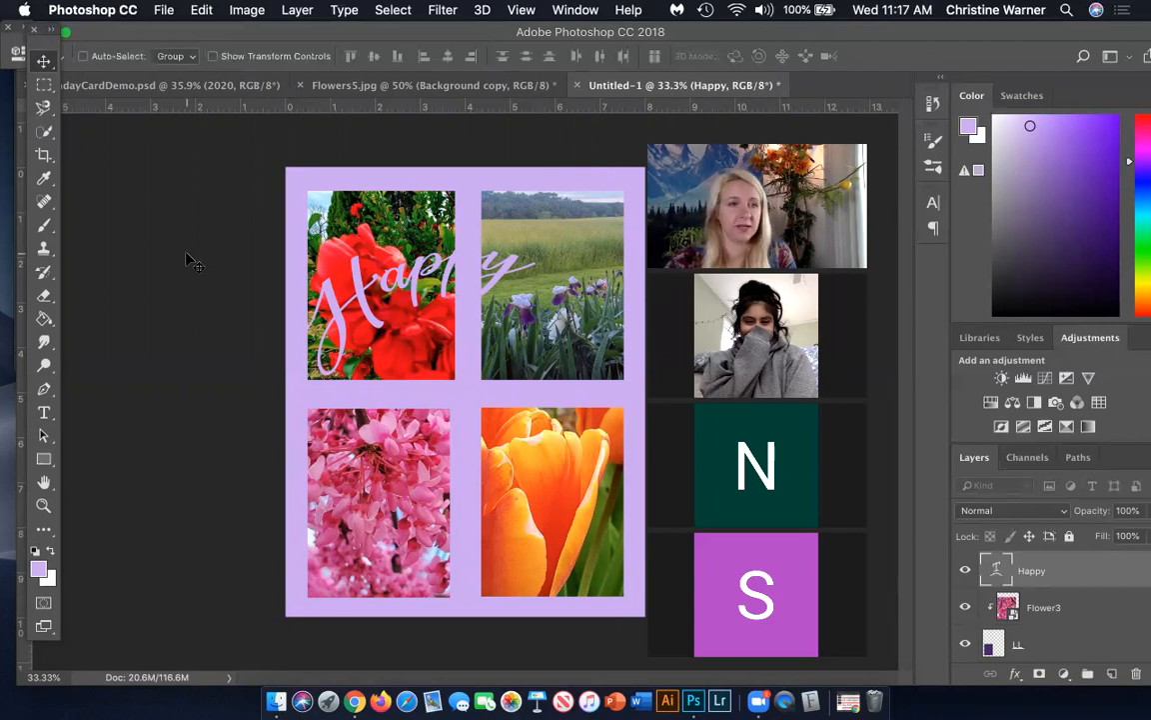
# Add the text "Birthday" over the lower part of the pink blossoms photo
pyautogui.click(43, 410)
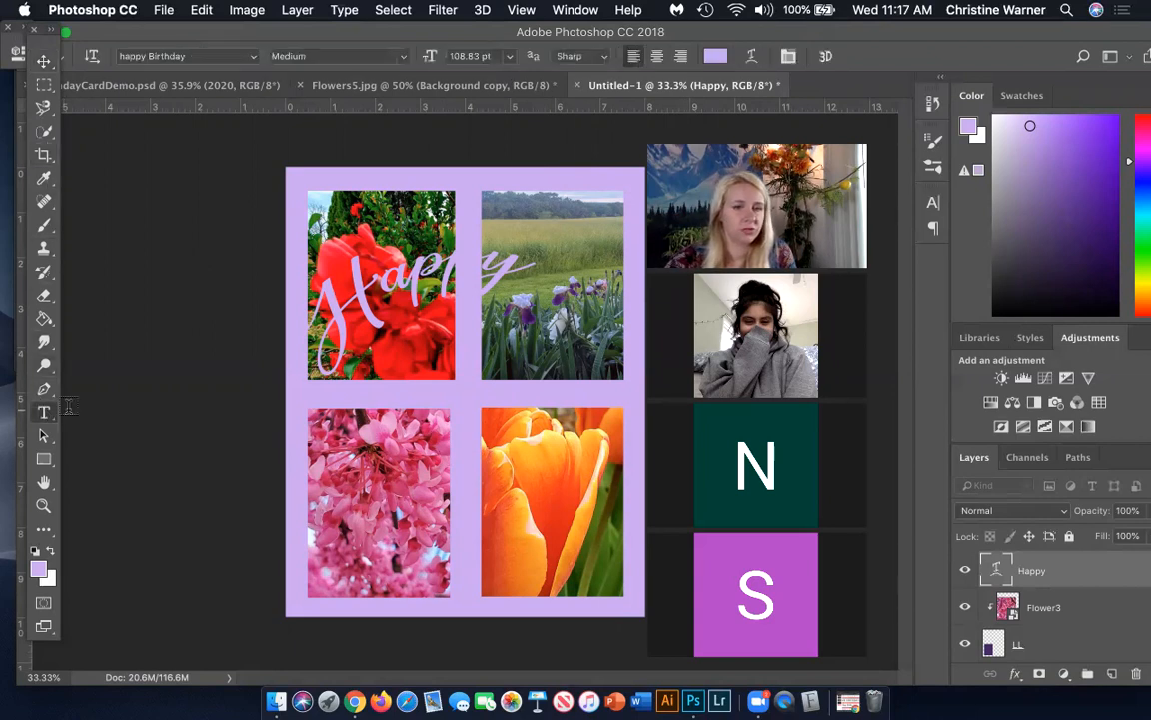
pyautogui.click(354, 551)
pyautogui.write('Birthday')
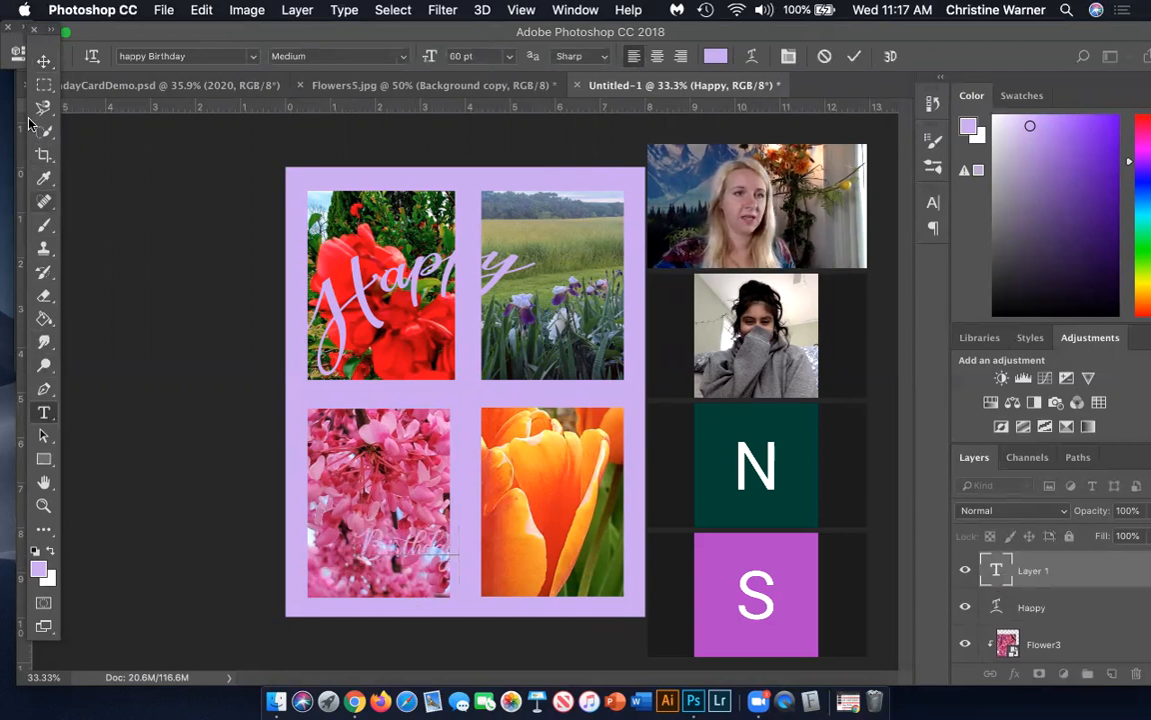
pyautogui.click(43, 61)
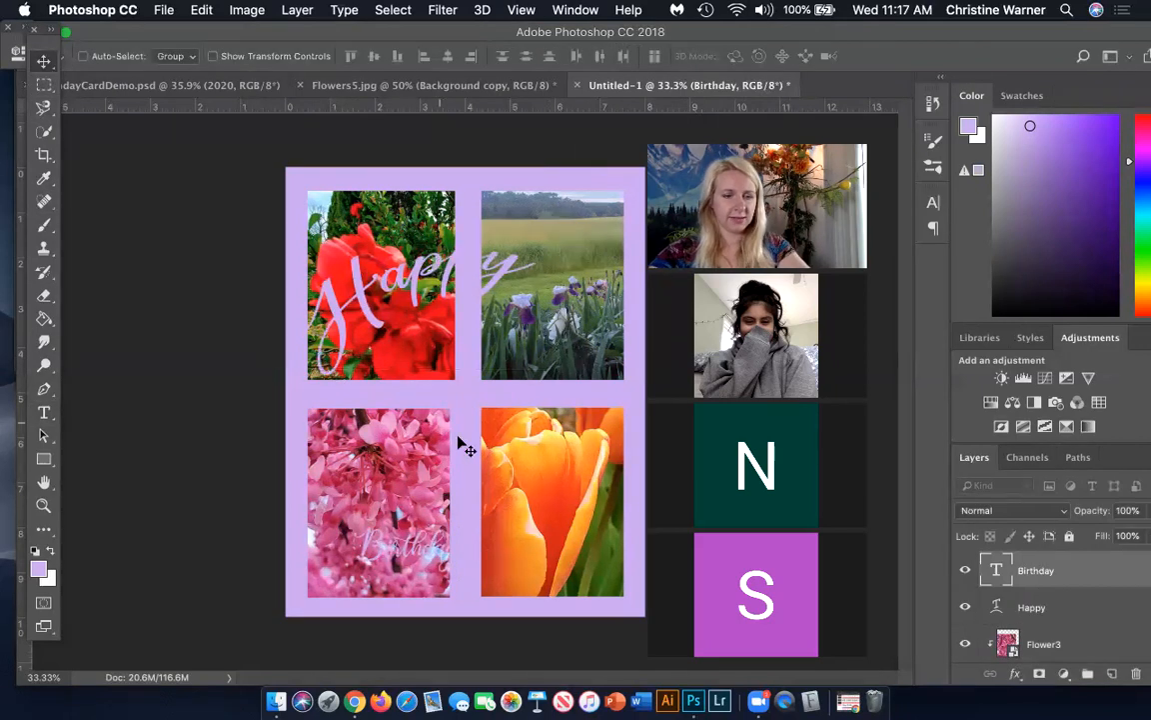
# Scale the "Birthday" text to about 251%, rotate it about -19°, and position it across the two lower photos
pyautogui.press('super+t')
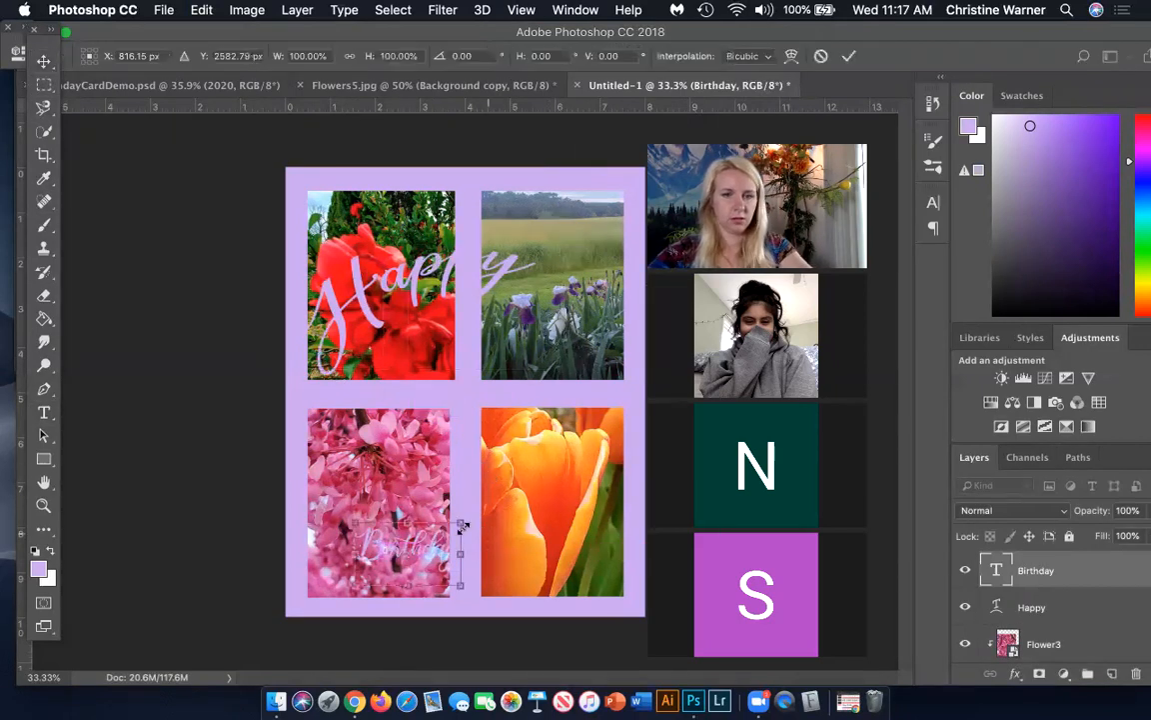
pyautogui.moveTo(460, 523); pyautogui.dragTo(535, 414)
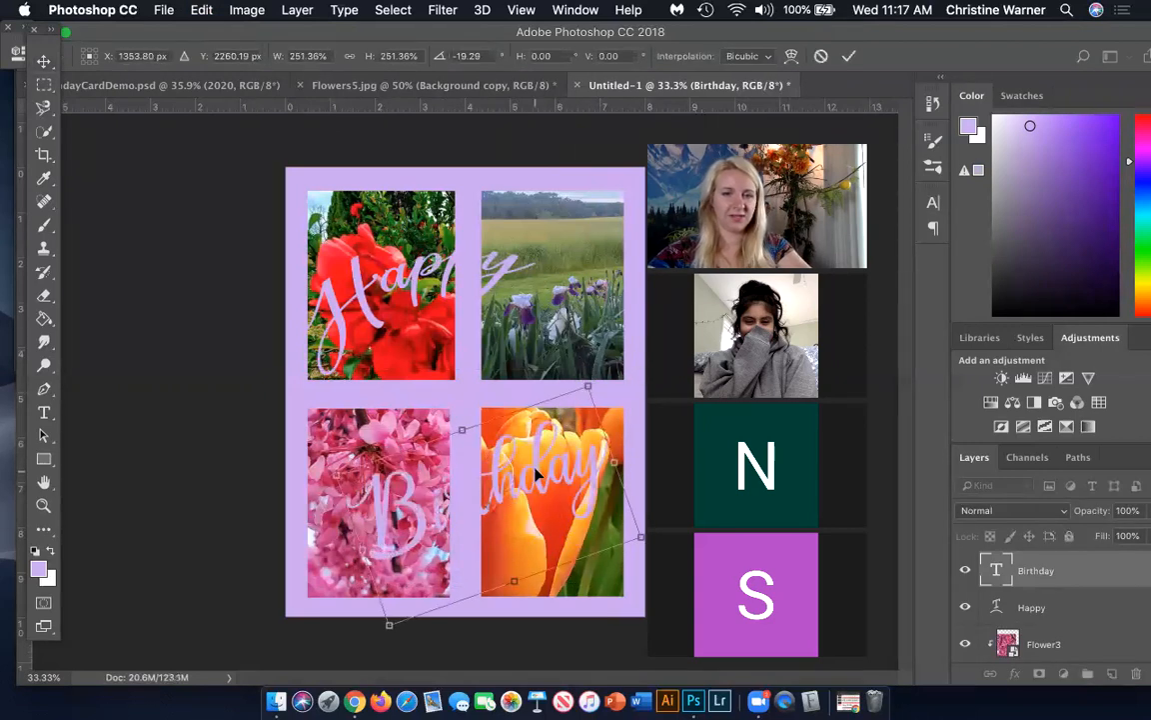
pyautogui.moveTo(540, 476); pyautogui.dragTo(527, 471)
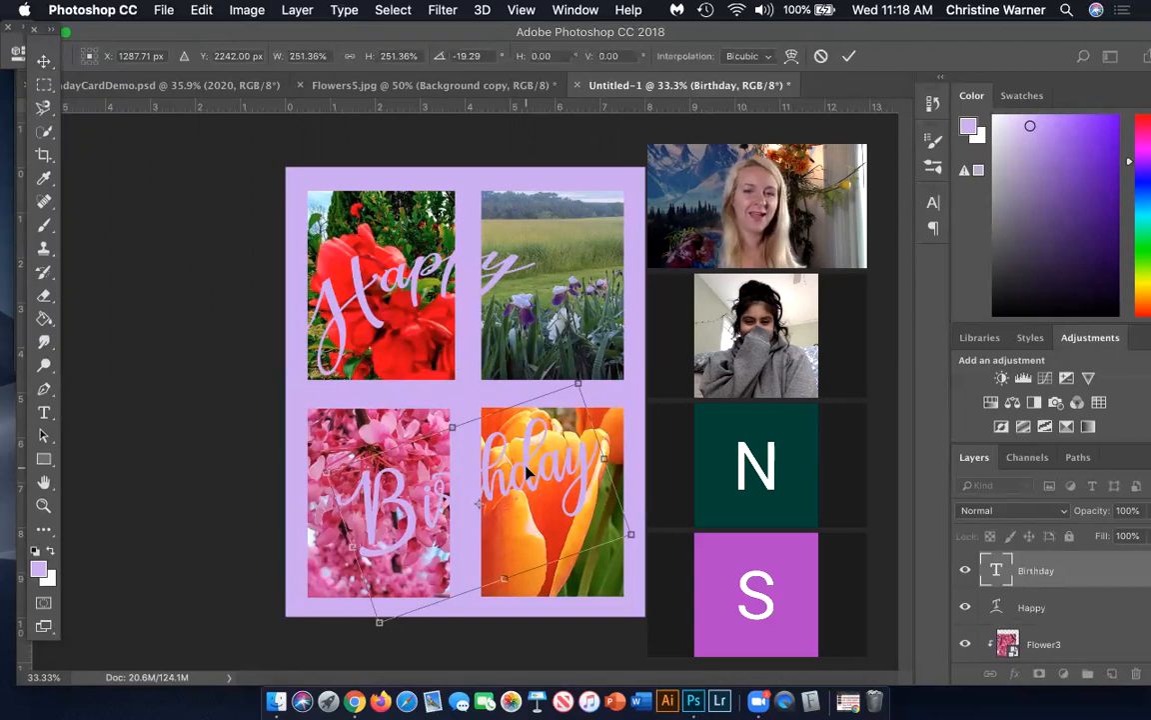
pyautogui.moveTo(566, 470); pyautogui.dragTo(559, 463)
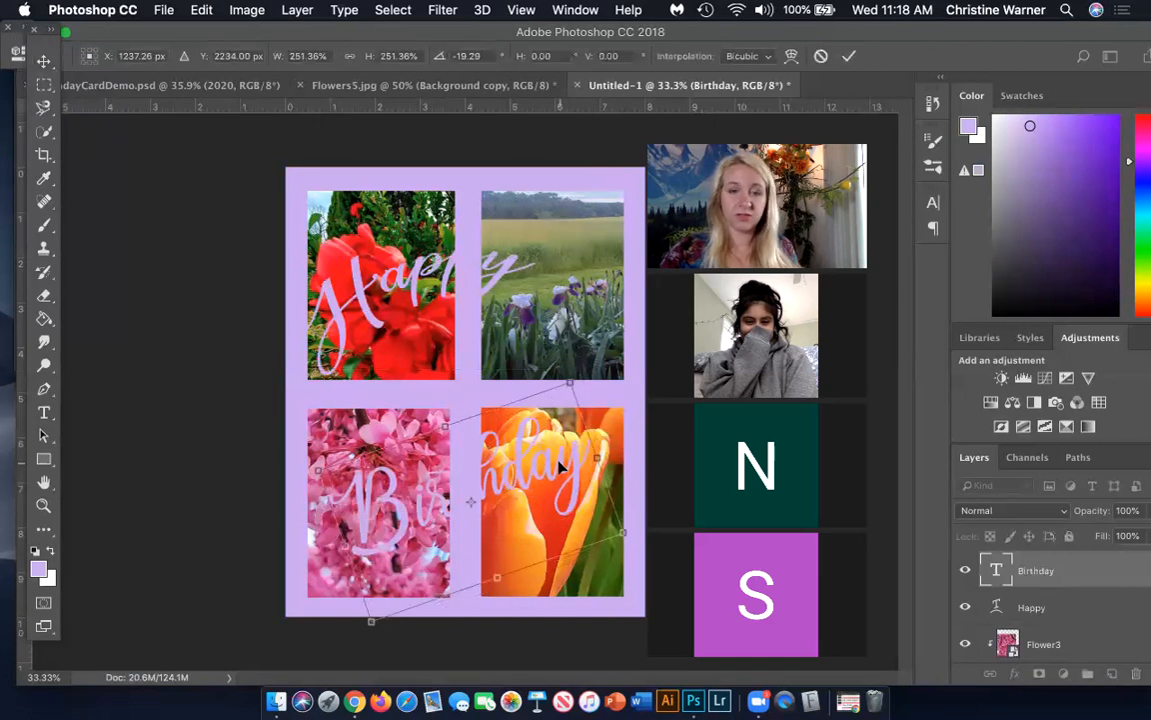
pyautogui.press('Return')
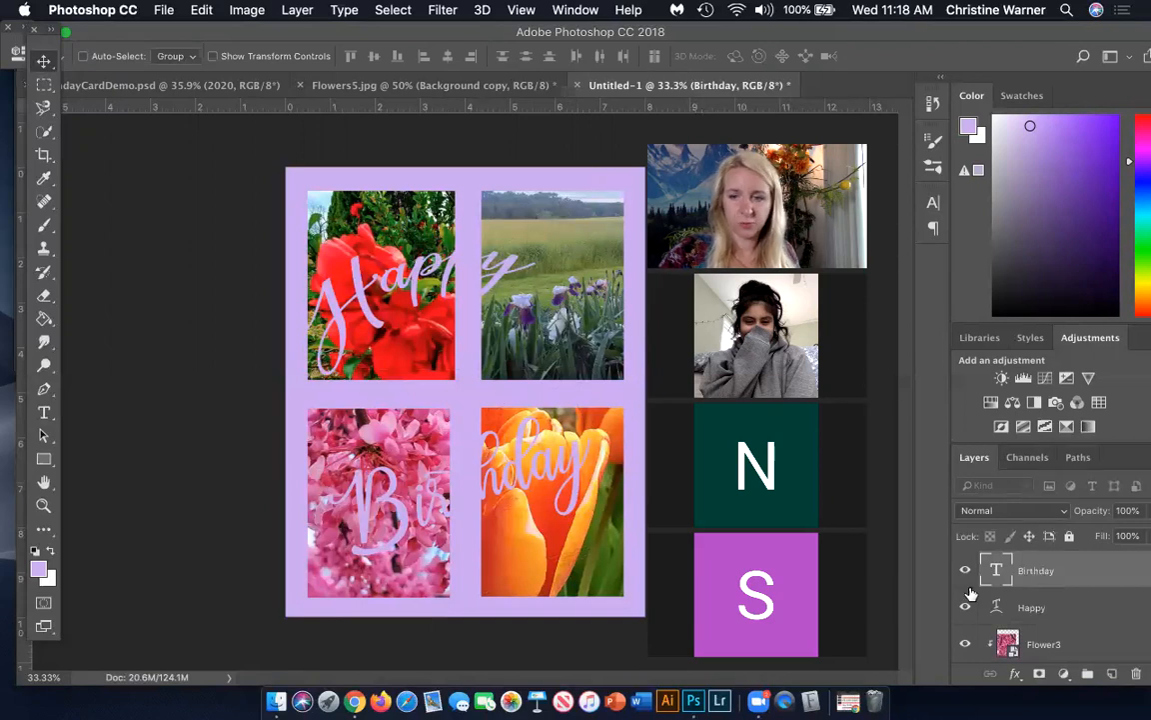
# Warp the "Birthday" text with a horizontal Arc style and a bend of -36%
pyautogui.doubleClick(996, 570)
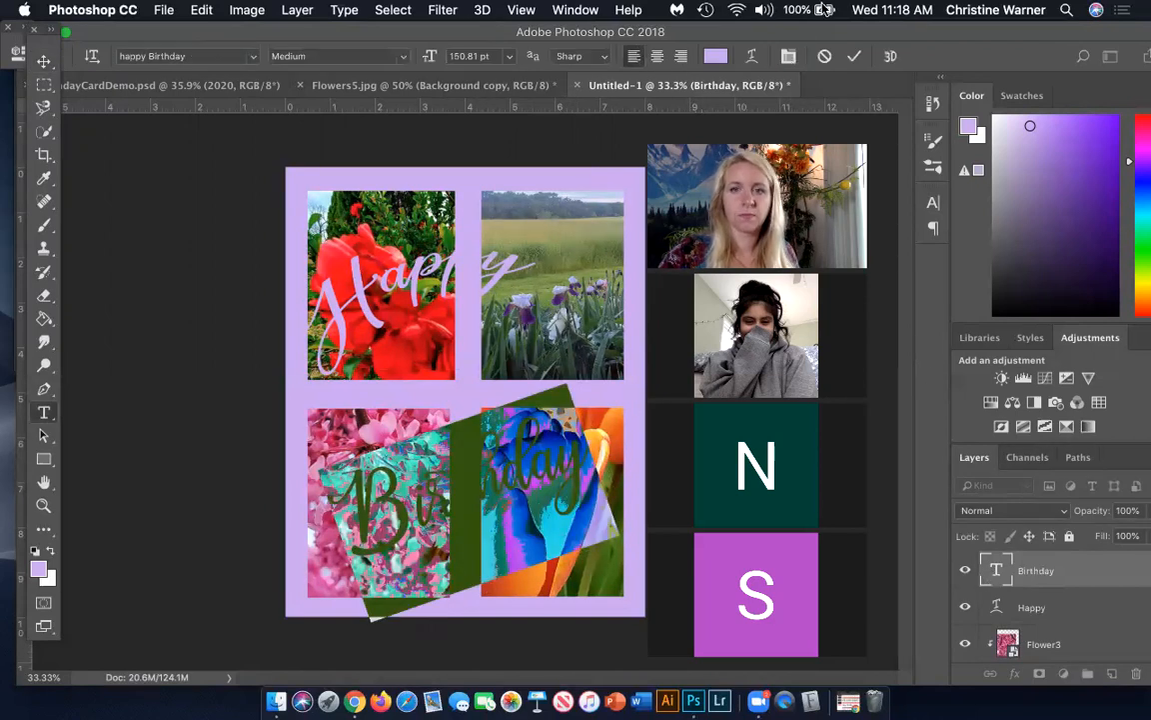
pyautogui.click(751, 56)
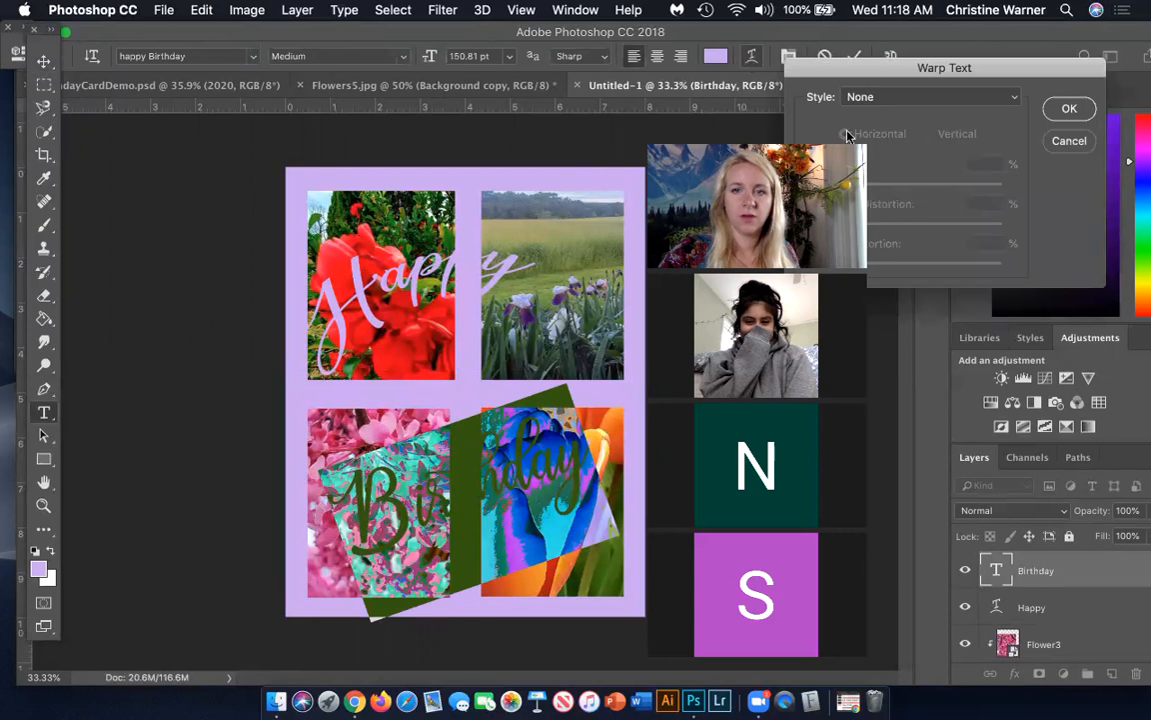
pyautogui.click(920, 96)
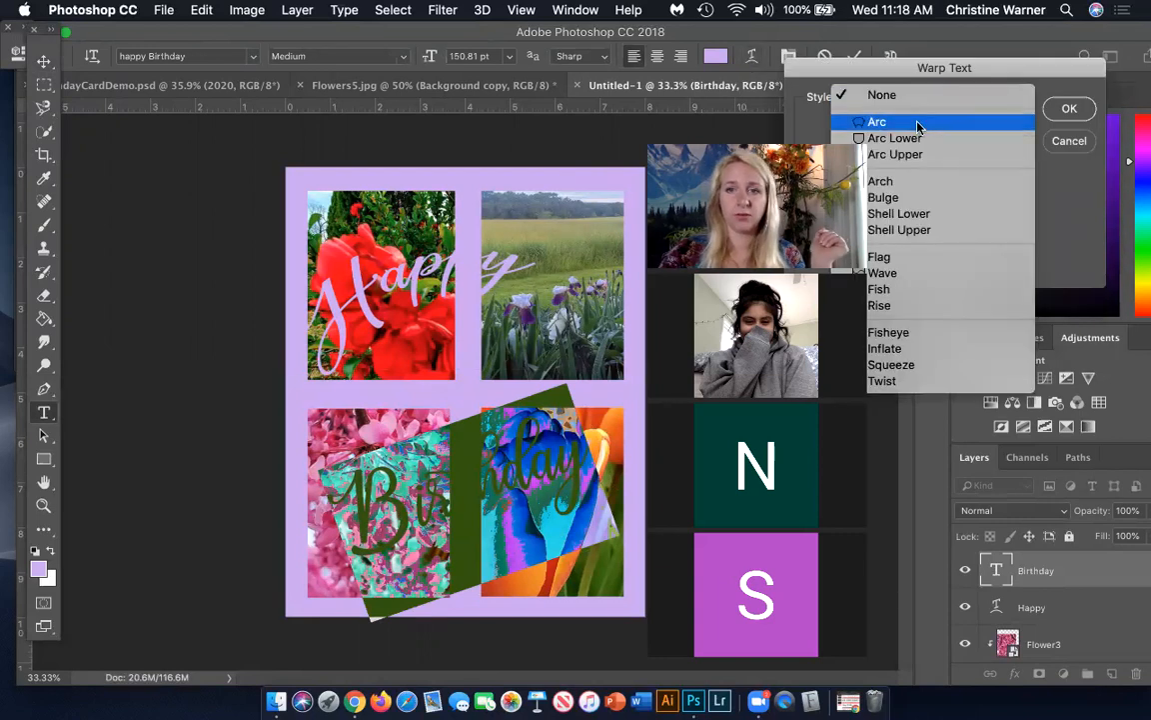
pyautogui.click(918, 122)
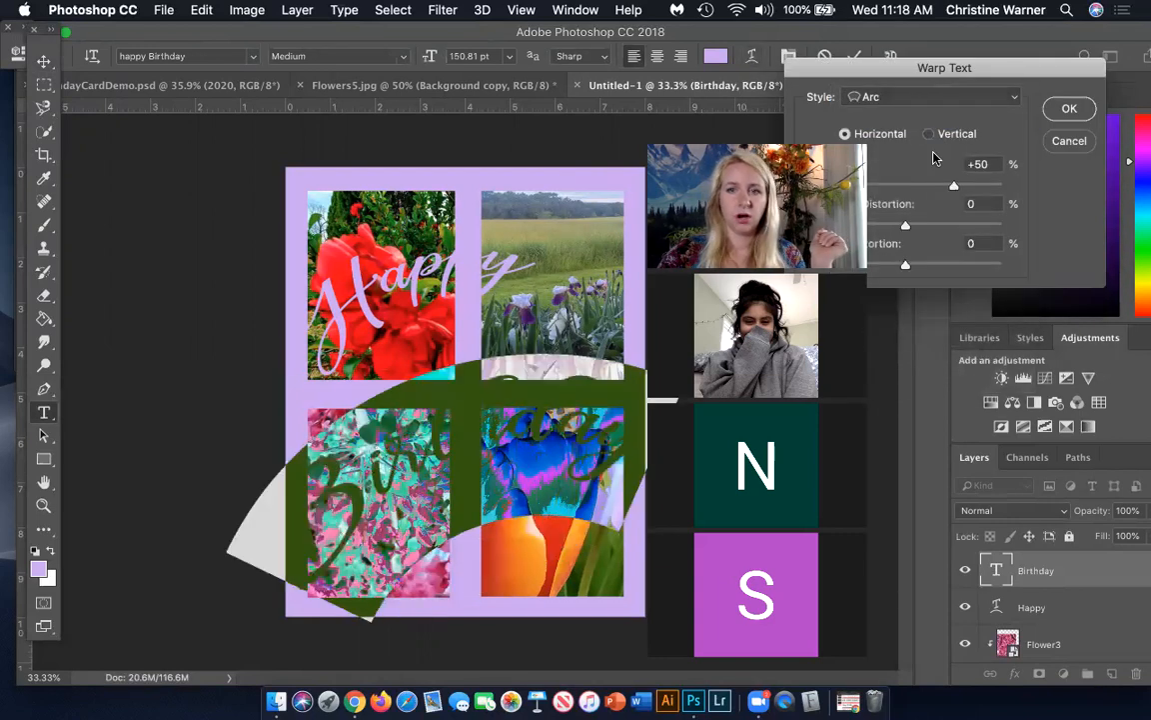
pyautogui.moveTo(914, 192); pyautogui.dragTo(841, 186)
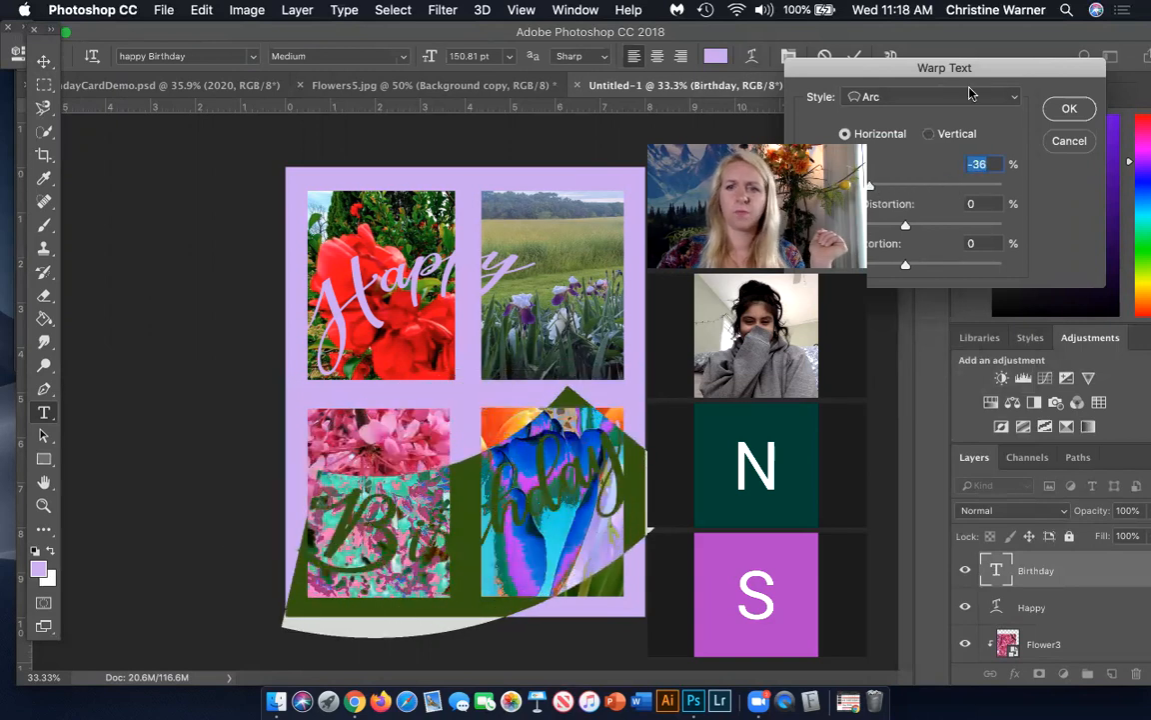
pyautogui.click(1070, 113)
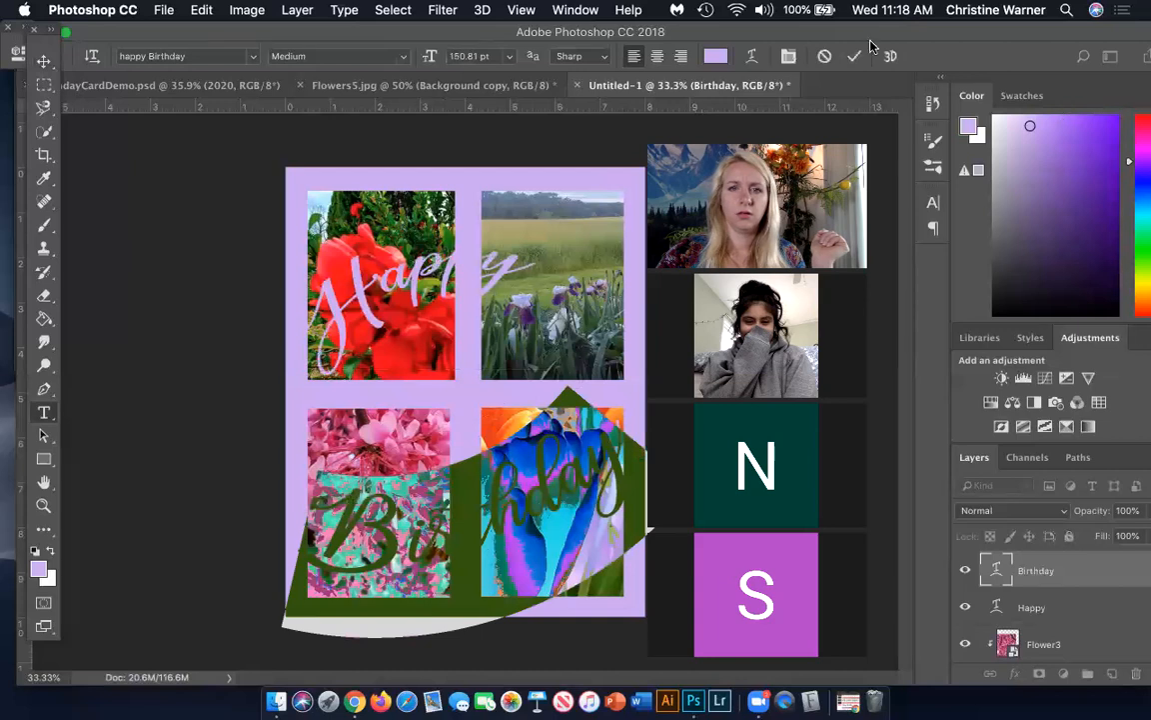
# Change the color of the "Birthday" text to dark purple and commit the text edit
pyautogui.click(716, 56)
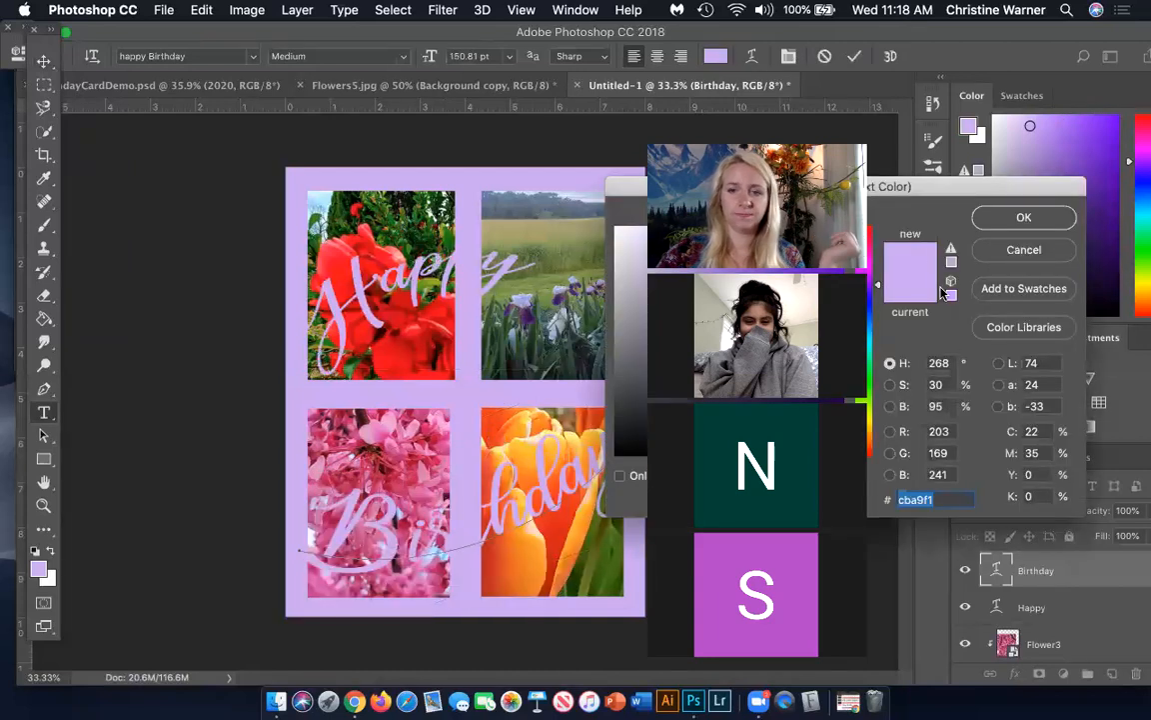
pyautogui.moveTo(958, 186); pyautogui.dragTo(756, 127)
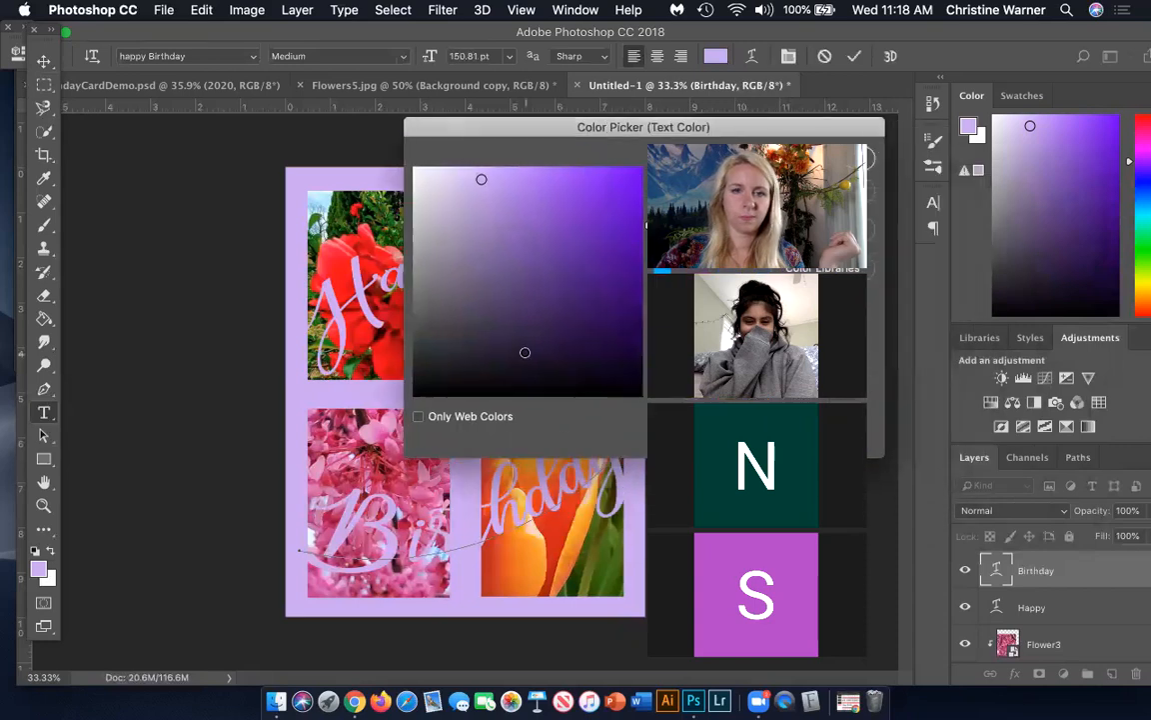
pyautogui.click(570, 309)
pyautogui.moveTo(579, 131); pyautogui.dragTo(1043, 272)
pyautogui.click(1135, 303)
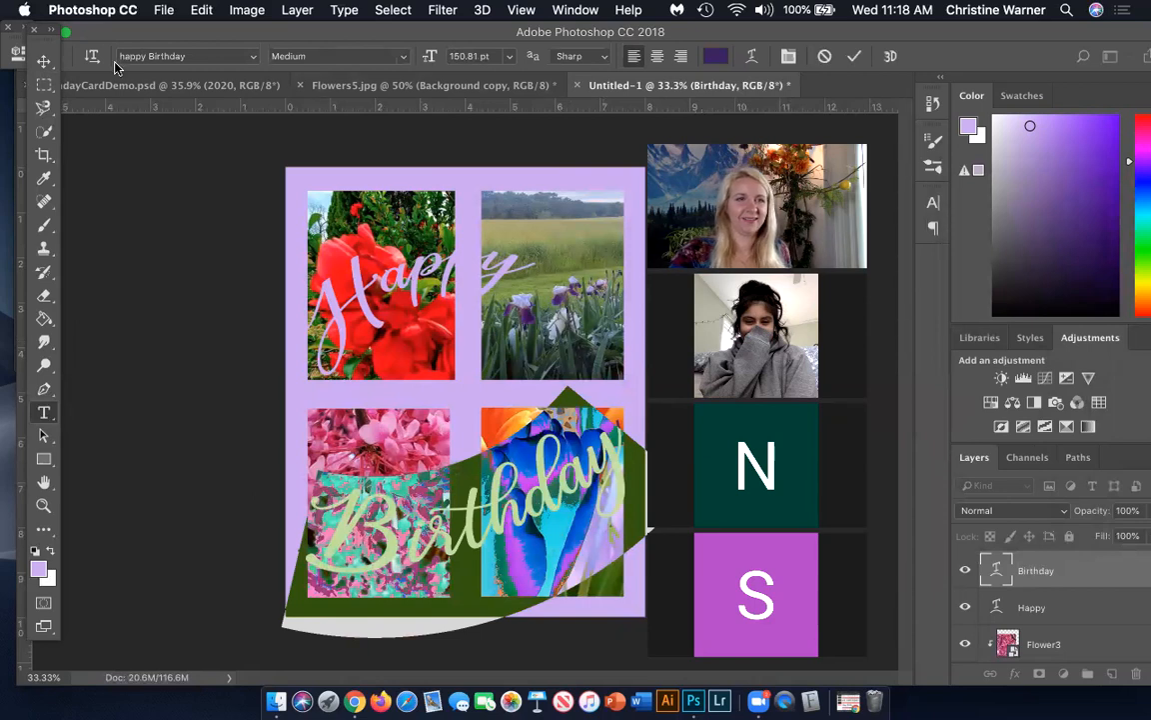
pyautogui.click(42, 60)
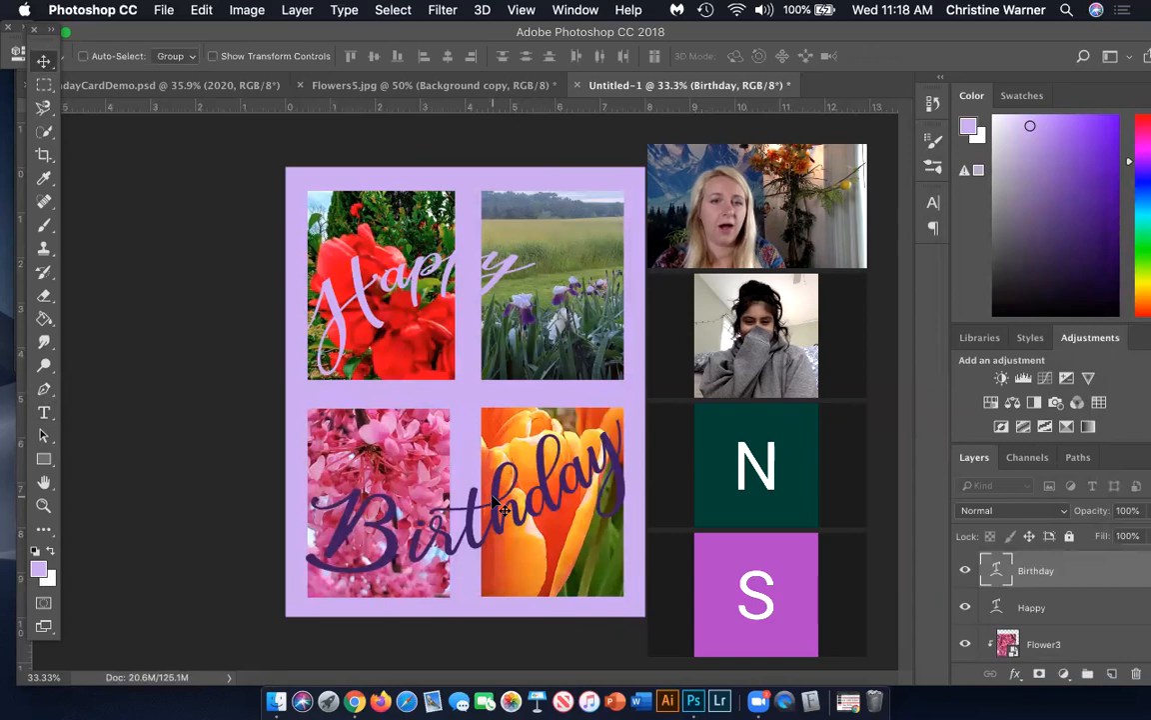
# Select all the dark purple "Birthday" lettering with the Magic Wand tool
pyautogui.scroll(1, 493, 499)
pyautogui.scroll(3, 493, 500)
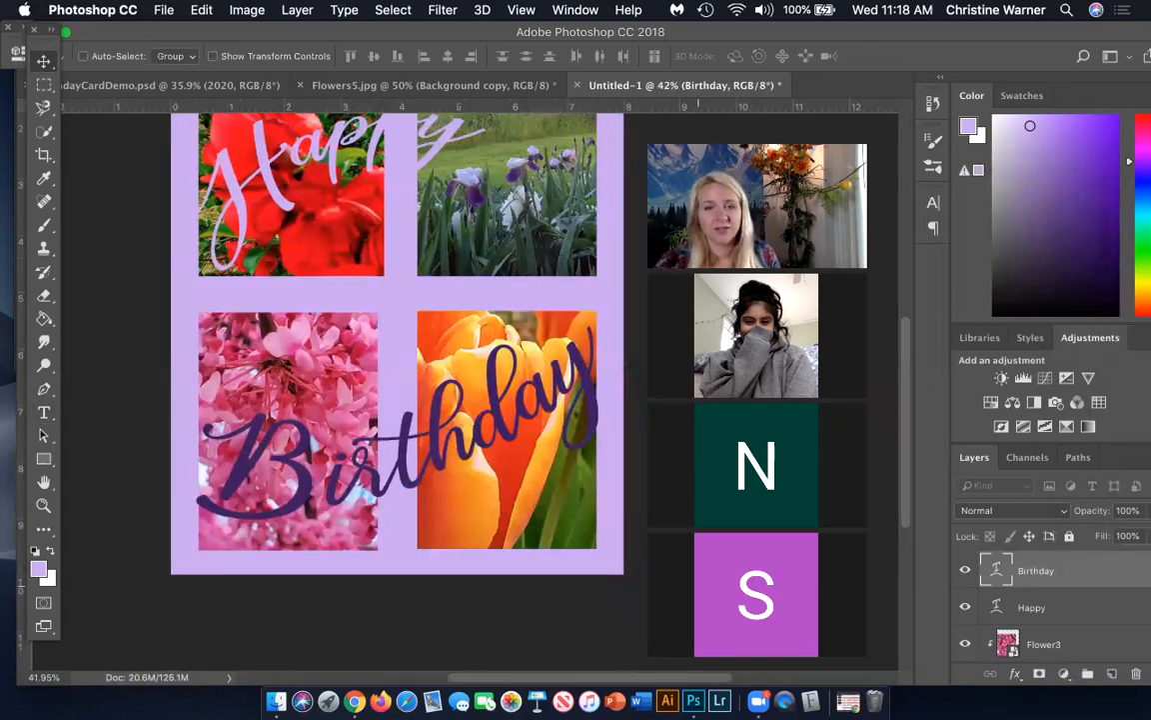
pyautogui.click(50, 134)
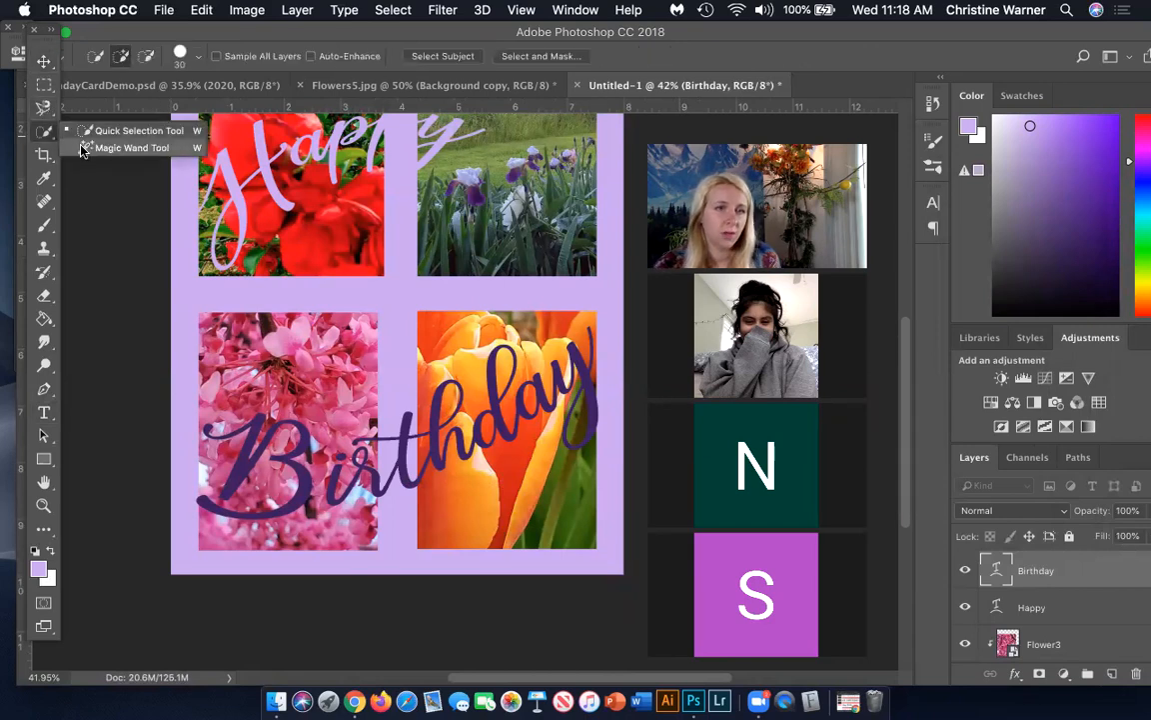
pyautogui.click(84, 148)
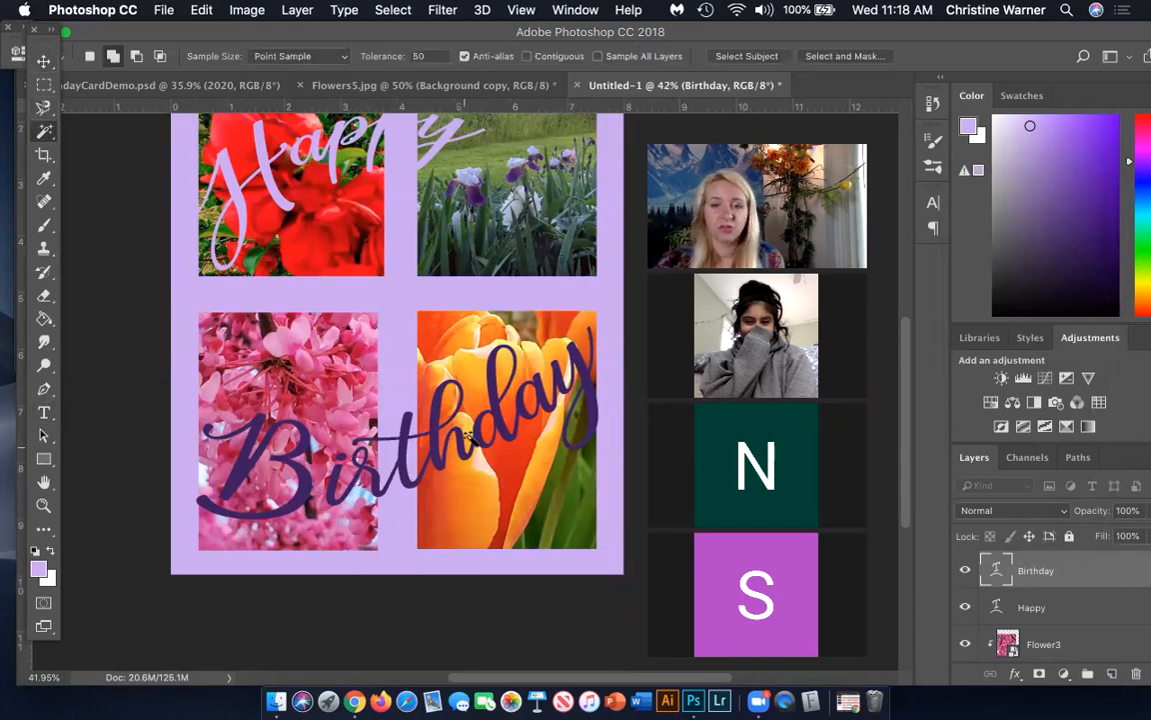
pyautogui.click(240, 478)
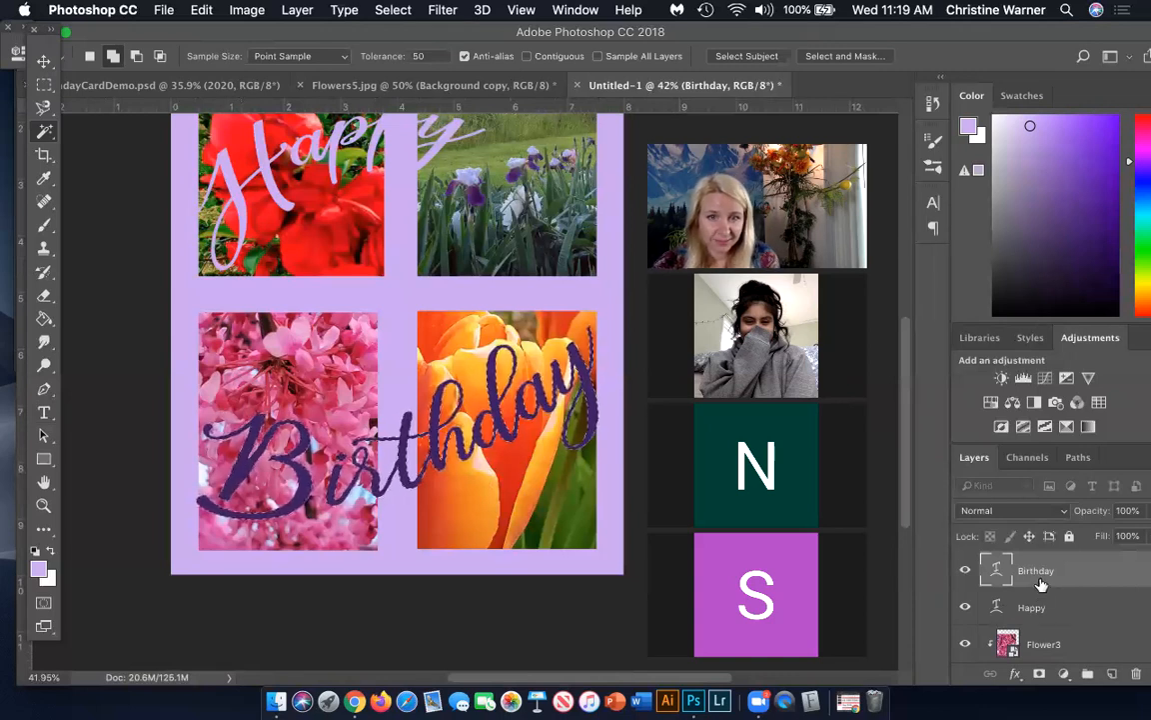
# Add a new layer above the "Birthday" text layer and switch to the Flowers5.jpg document
pyautogui.click(1113, 674)
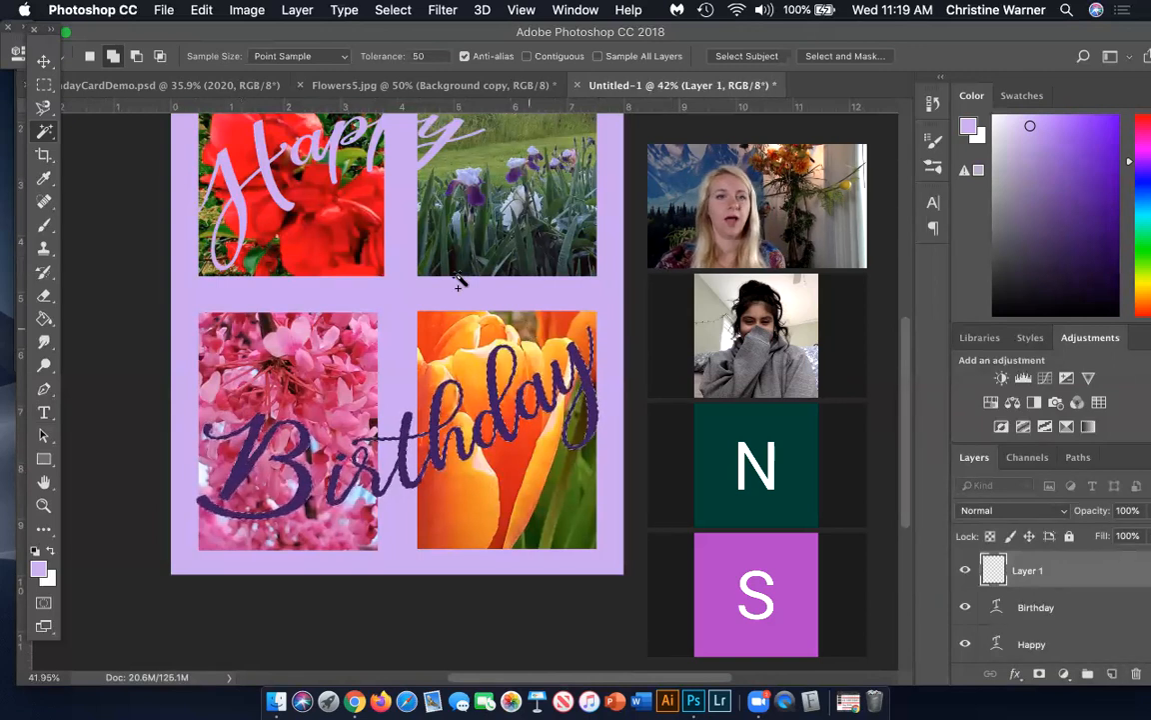
pyautogui.click(352, 84)
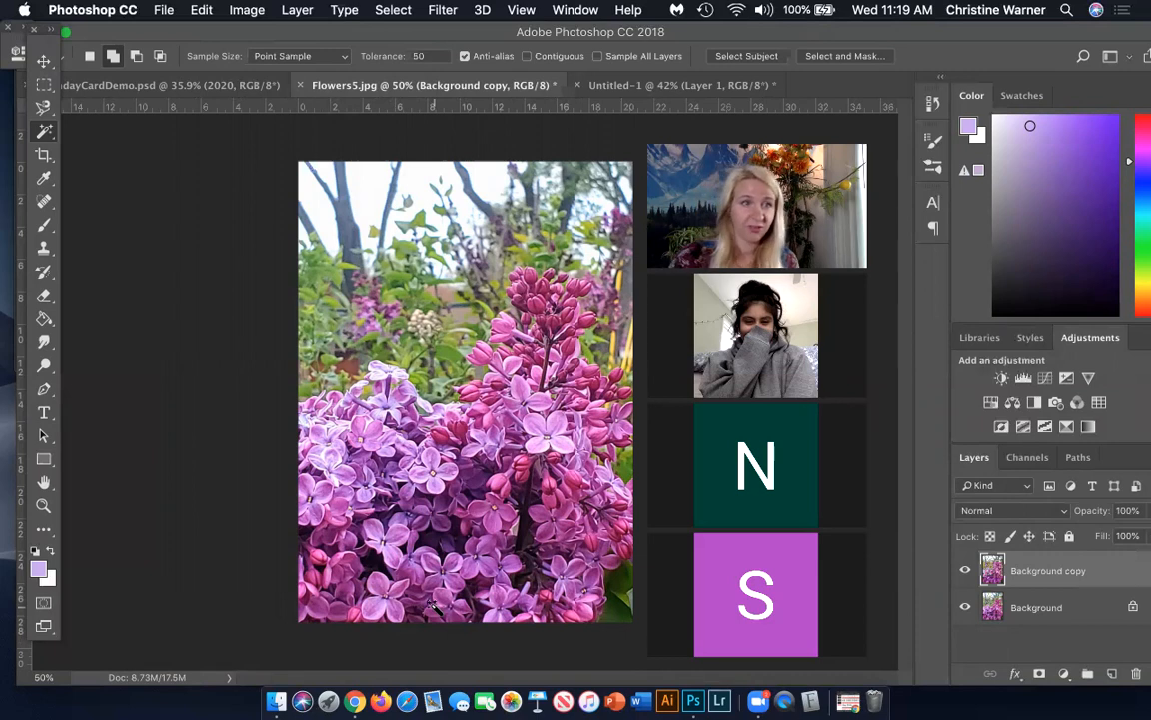
# Select the lower lilac-blossom area of Flowers5.jpg with the Rectangular Marquee and copy it
pyautogui.click(44, 84)
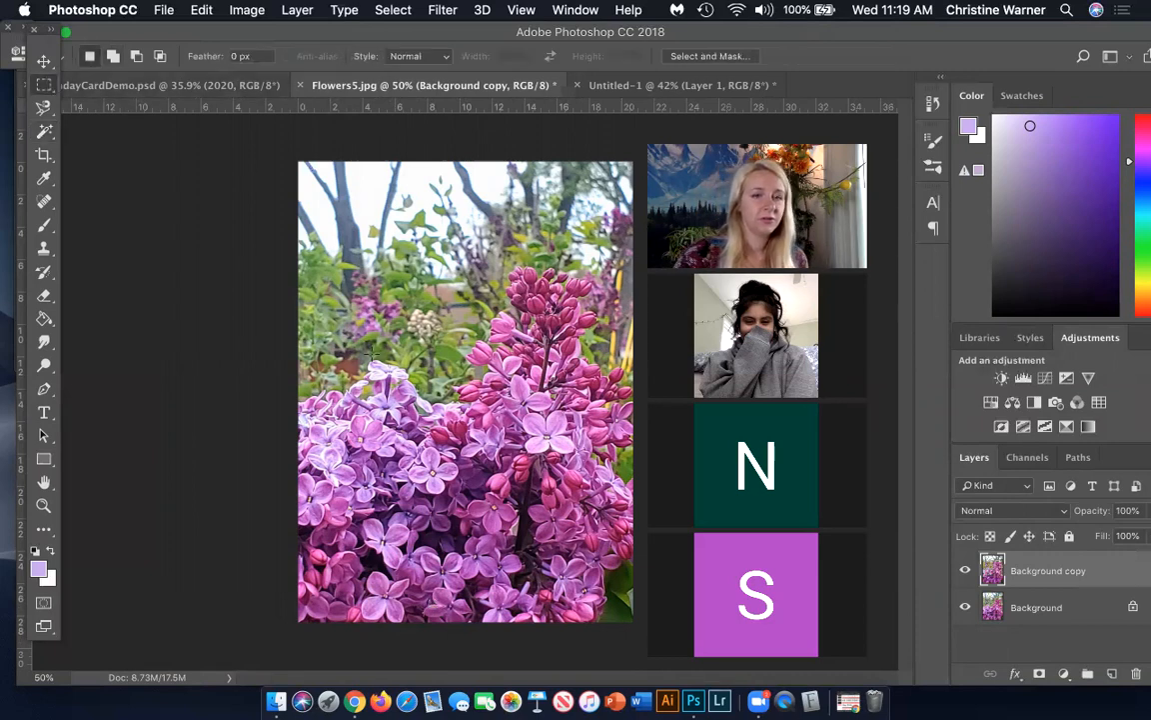
pyautogui.moveTo(298, 406); pyautogui.dragTo(668, 605)
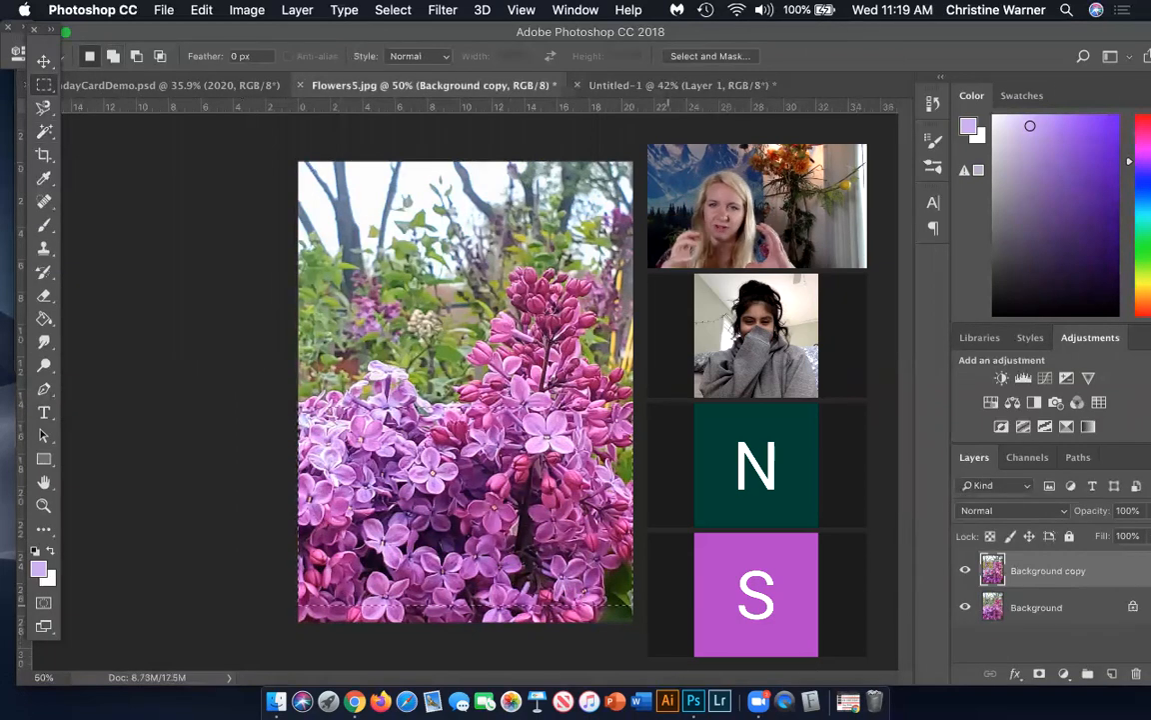
pyautogui.click(201, 10)
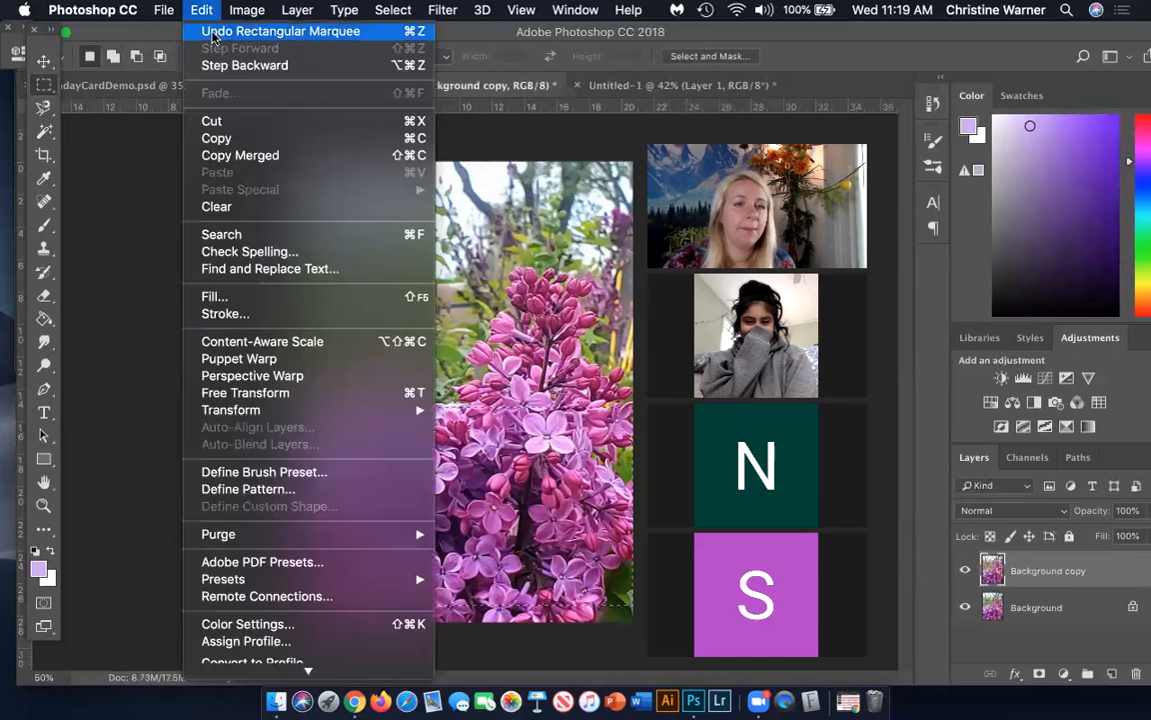
pyautogui.click(228, 138)
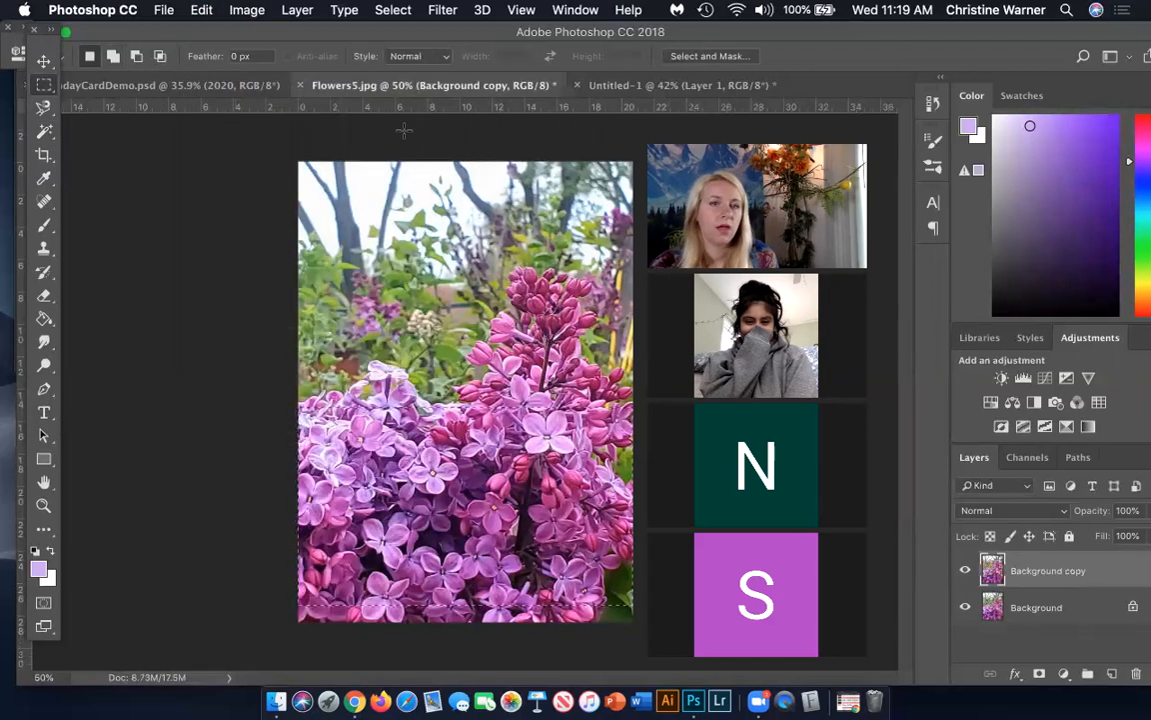
# Paste the copied lilacs into the "Birthday" lettering selection in the Untitled-1 card document, accepting the color profile conversion
pyautogui.click(213, 86)
pyautogui.click(649, 85)
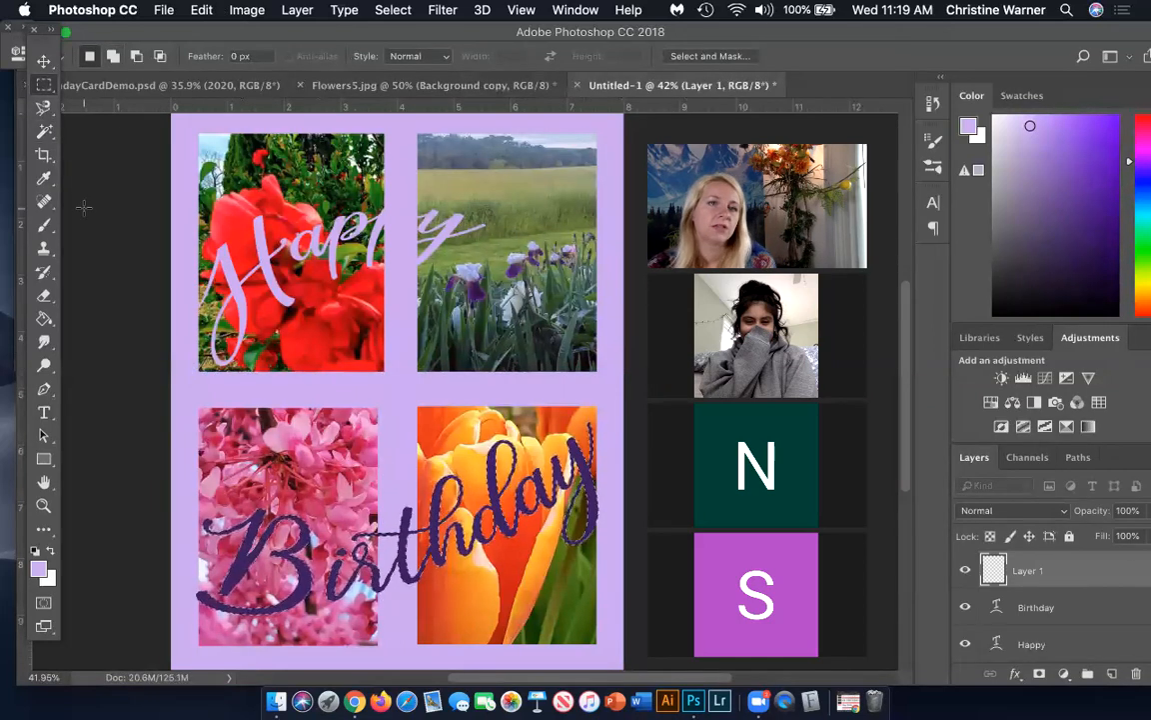
pyautogui.click(201, 10)
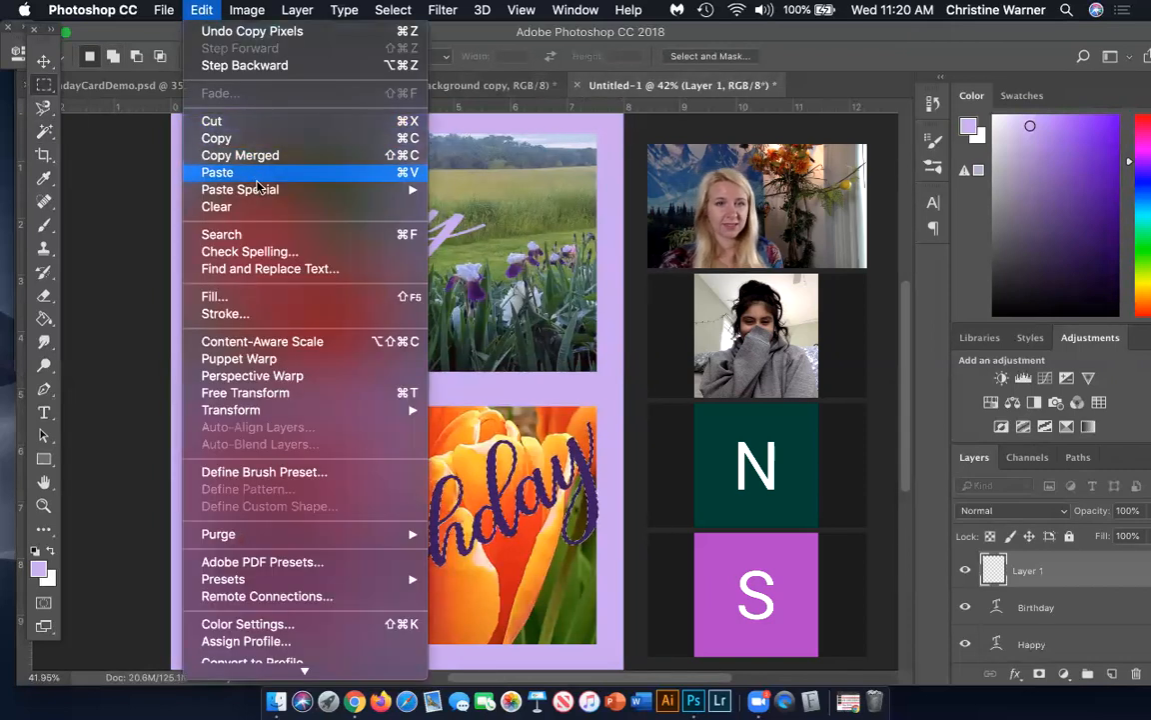
pyautogui.moveTo(262, 191)
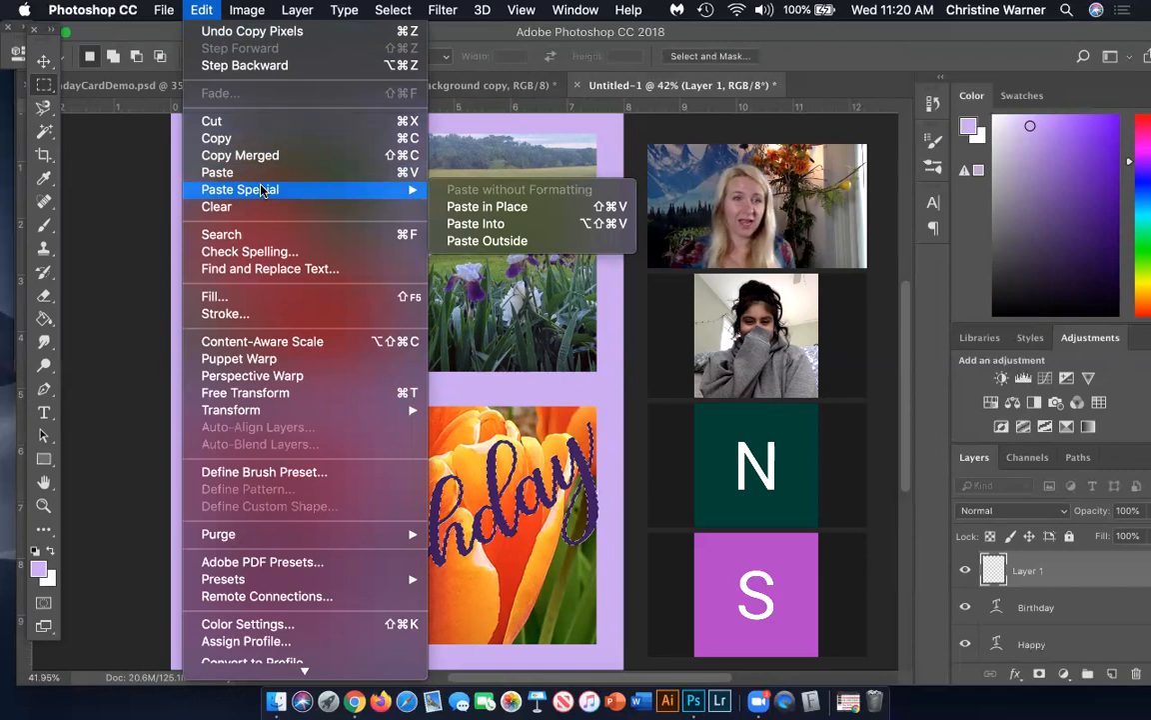
pyautogui.click(459, 230)
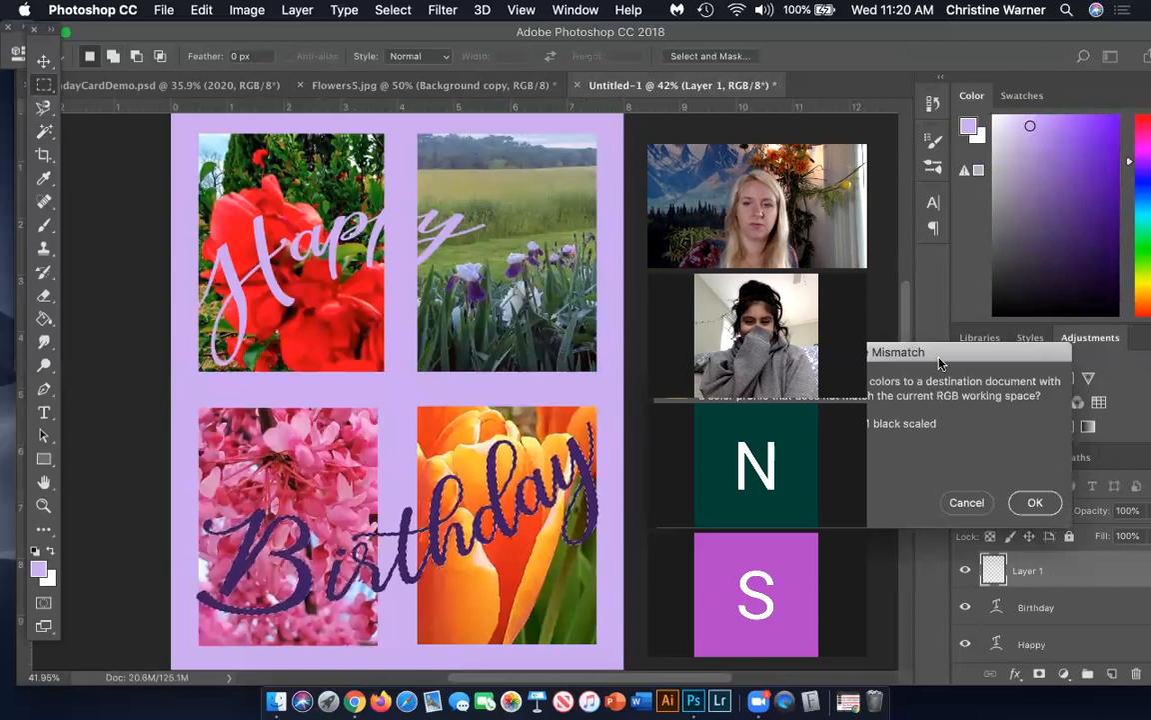
pyautogui.moveTo(933, 356); pyautogui.dragTo(940, 46)
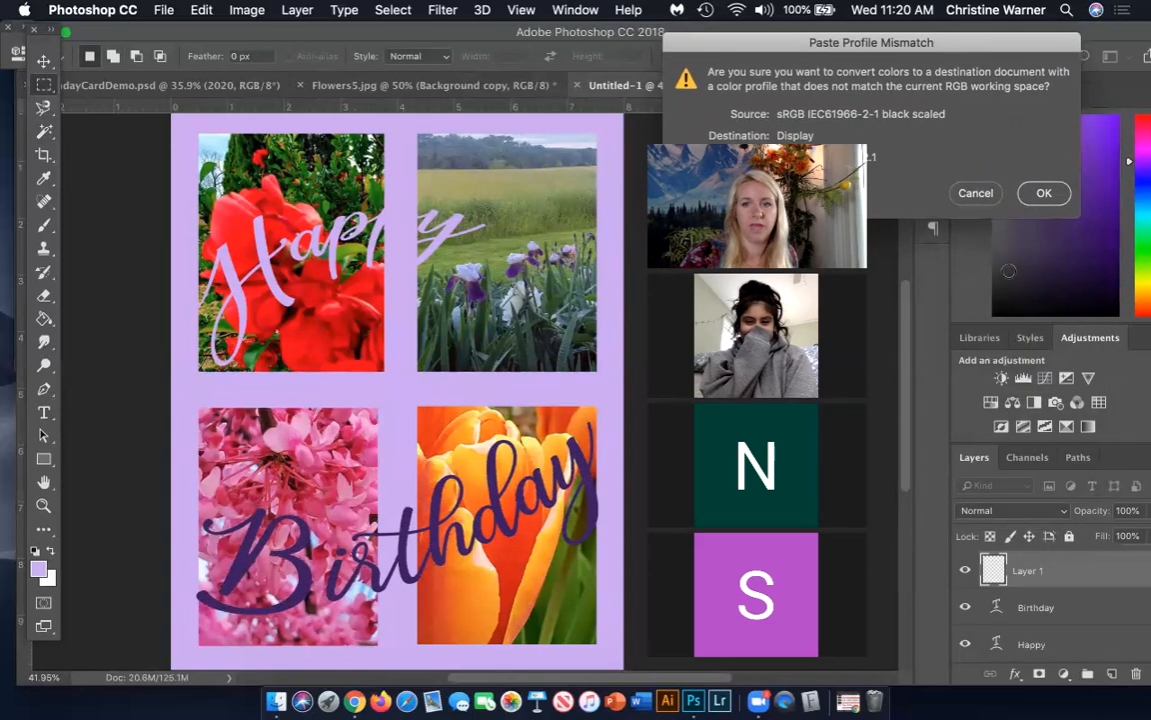
pyautogui.click(1042, 195)
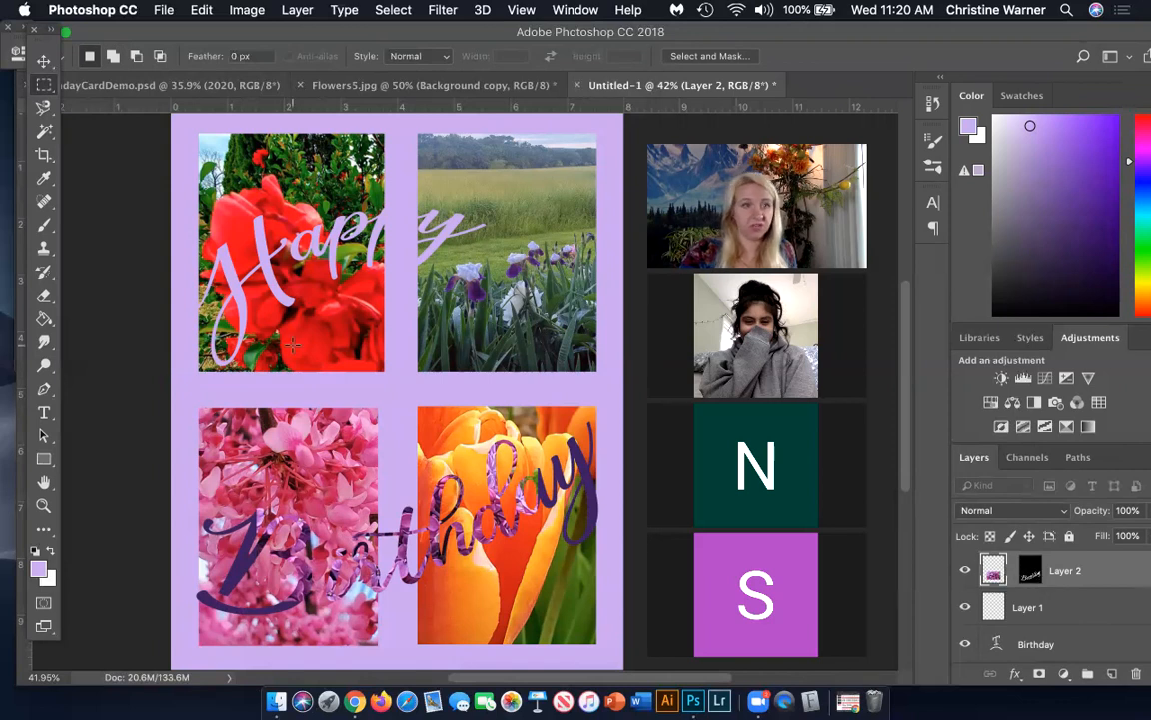
# Move the pasted lilac photo within the lettering mask and scale it to about 167% so it covers the whole word "Birthday"
pyautogui.click(43, 61)
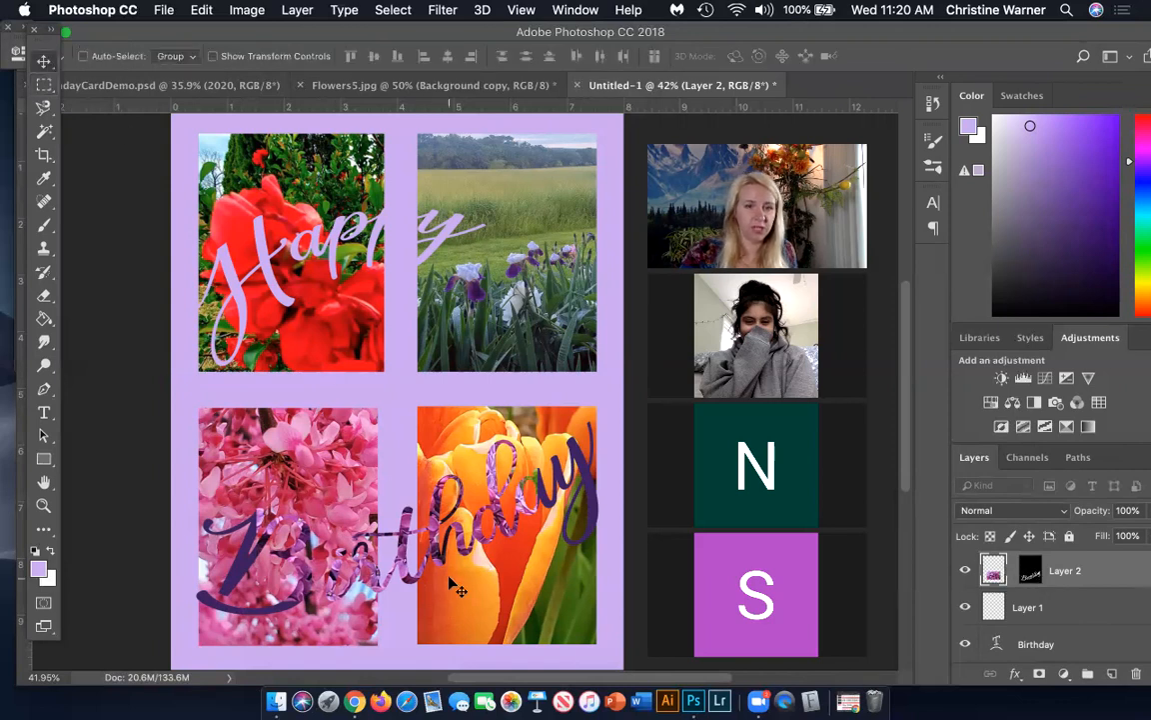
pyautogui.moveTo(445, 563); pyautogui.dragTo(350, 603)
pyautogui.press('super+t')
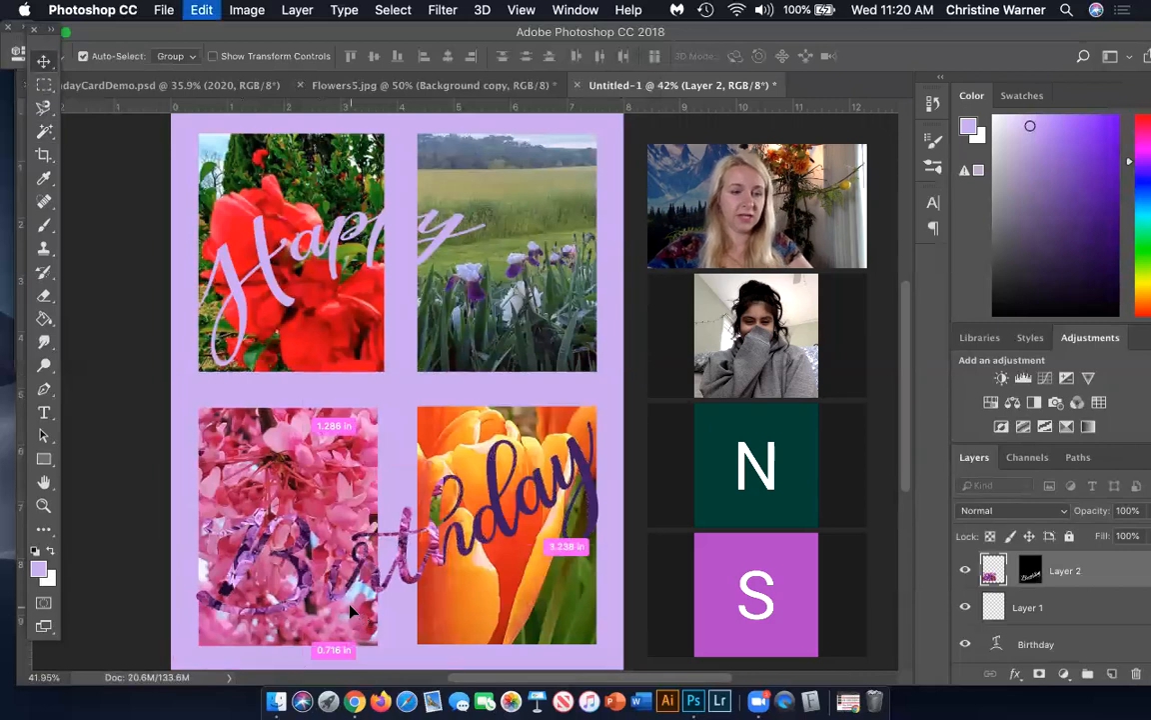
pyautogui.moveTo(443, 461); pyautogui.dragTo(625, 343)
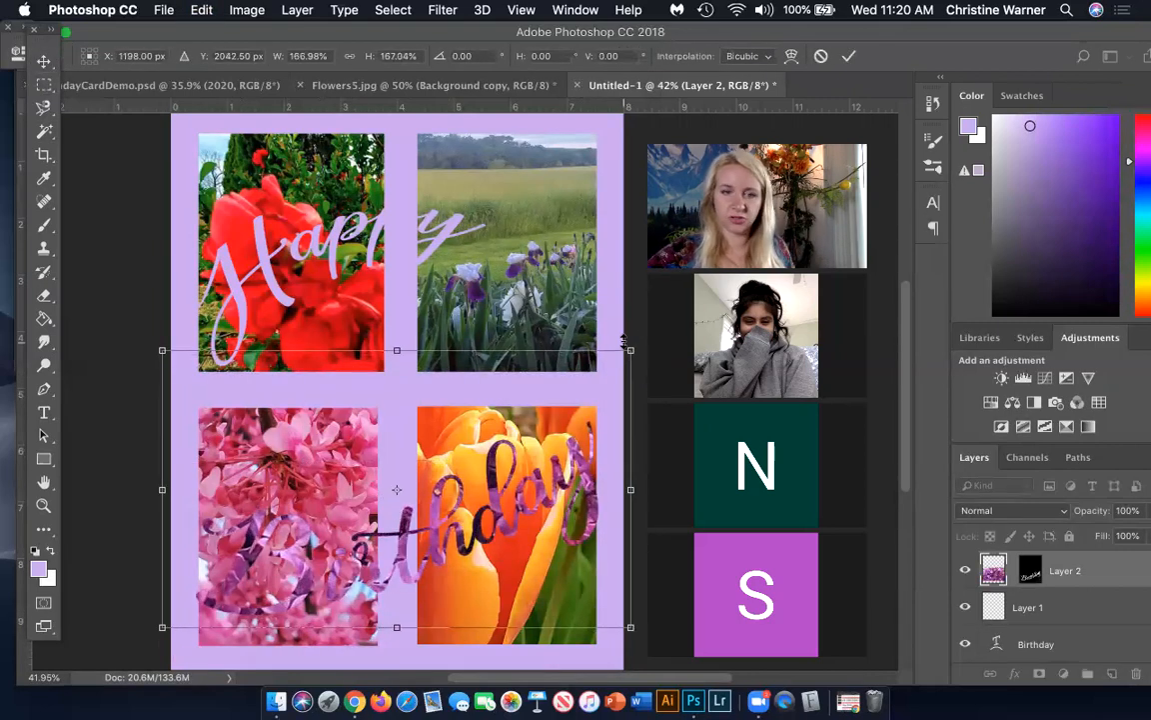
pyautogui.press('Return')
# Hide the original "Birthday" text layer and reposition the lilac-filled lettering across the two lower photos
pyautogui.moveTo(400, 526); pyautogui.dragTo(405, 542)
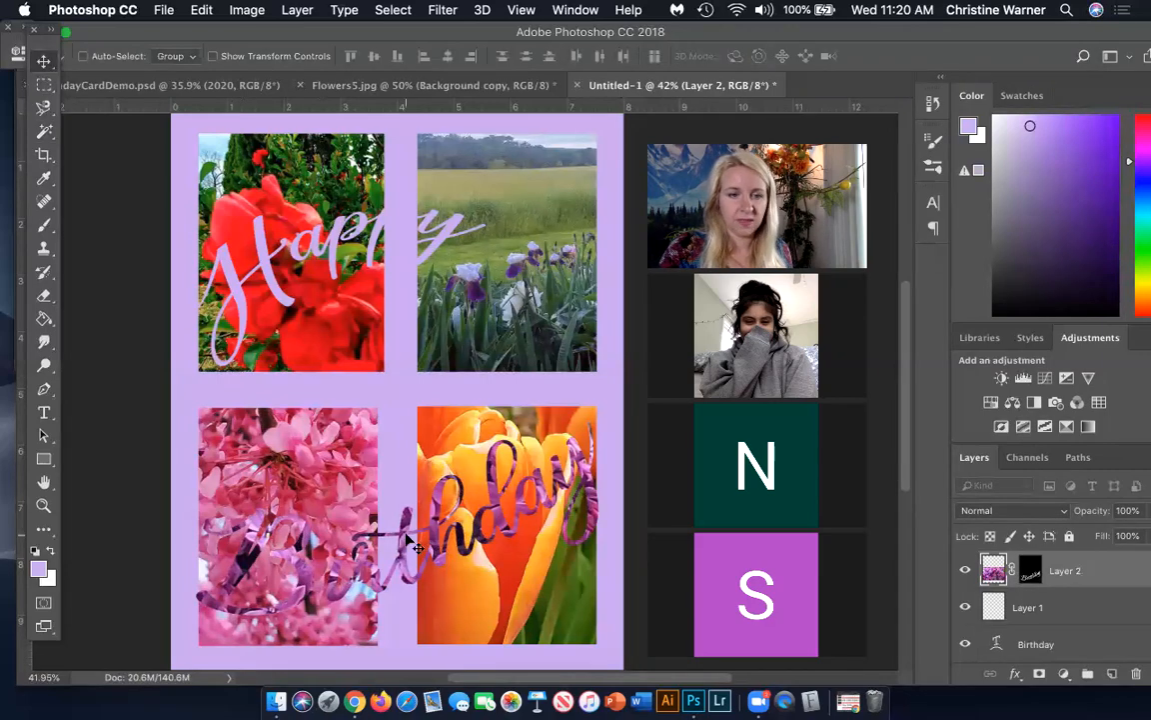
pyautogui.moveTo(407, 530); pyautogui.dragTo(407, 466)
pyautogui.click(965, 643)
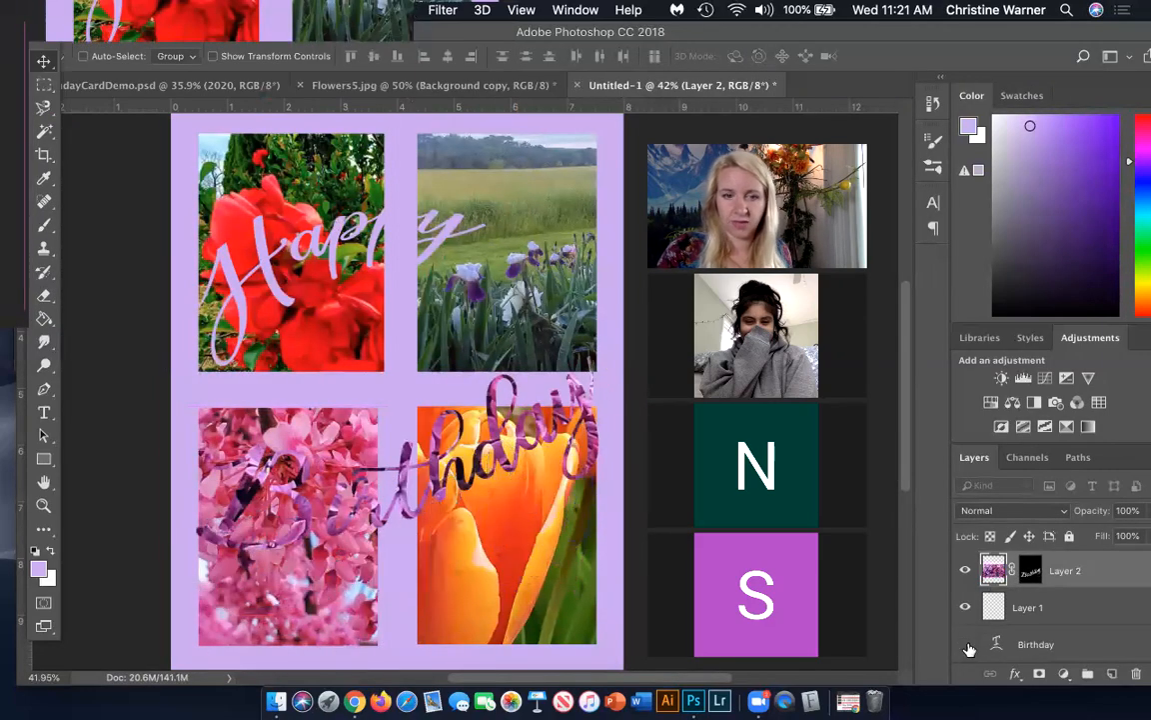
pyautogui.moveTo(400, 429); pyautogui.dragTo(438, 516)
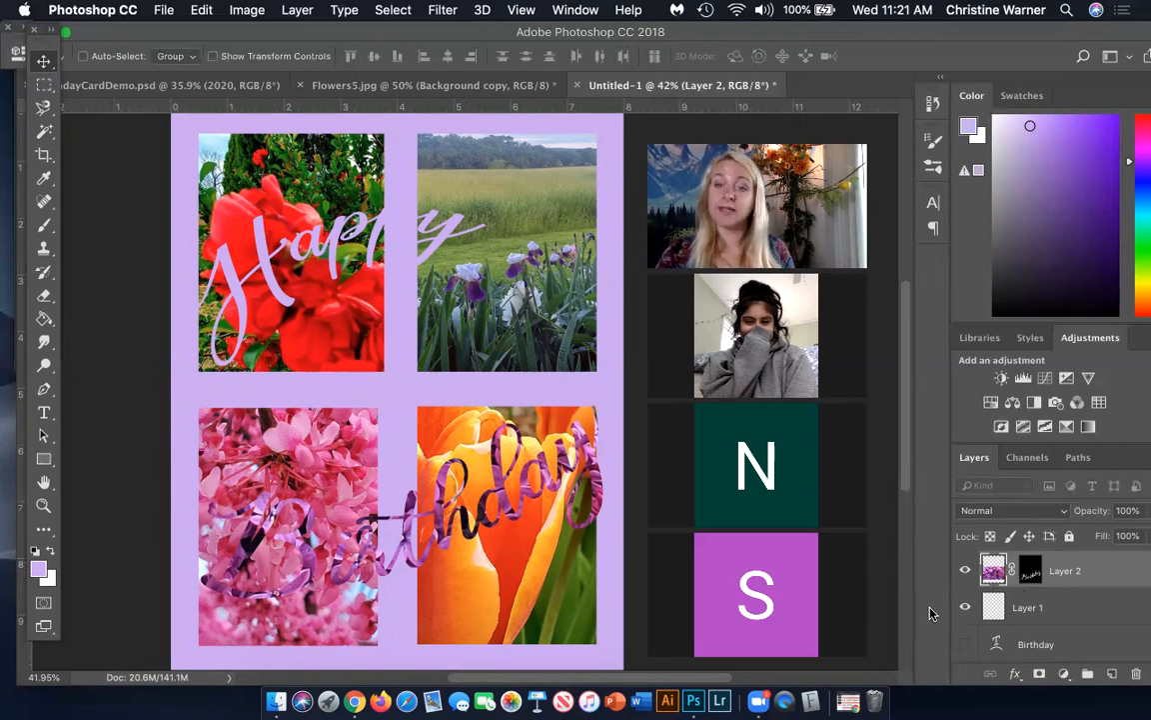
# Apply an Inner Bevel to the lilac lettering with depth 220%, size 32 px and soften 4 px
pyautogui.click(1013, 675)
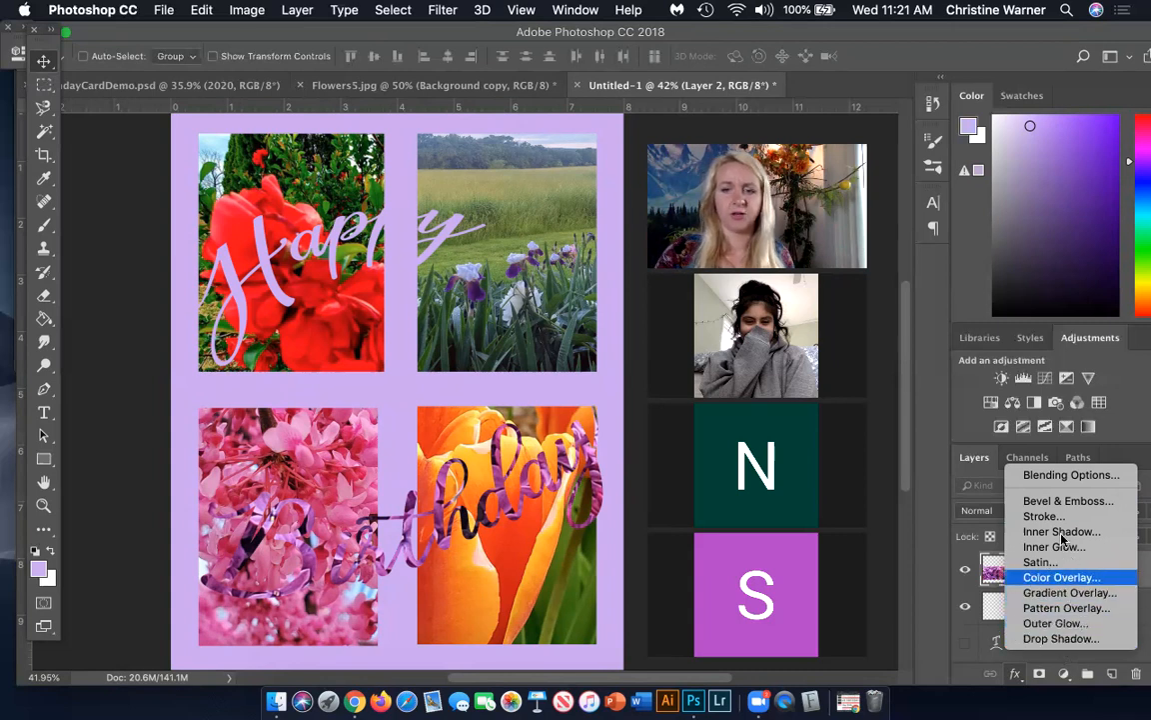
pyautogui.click(1044, 502)
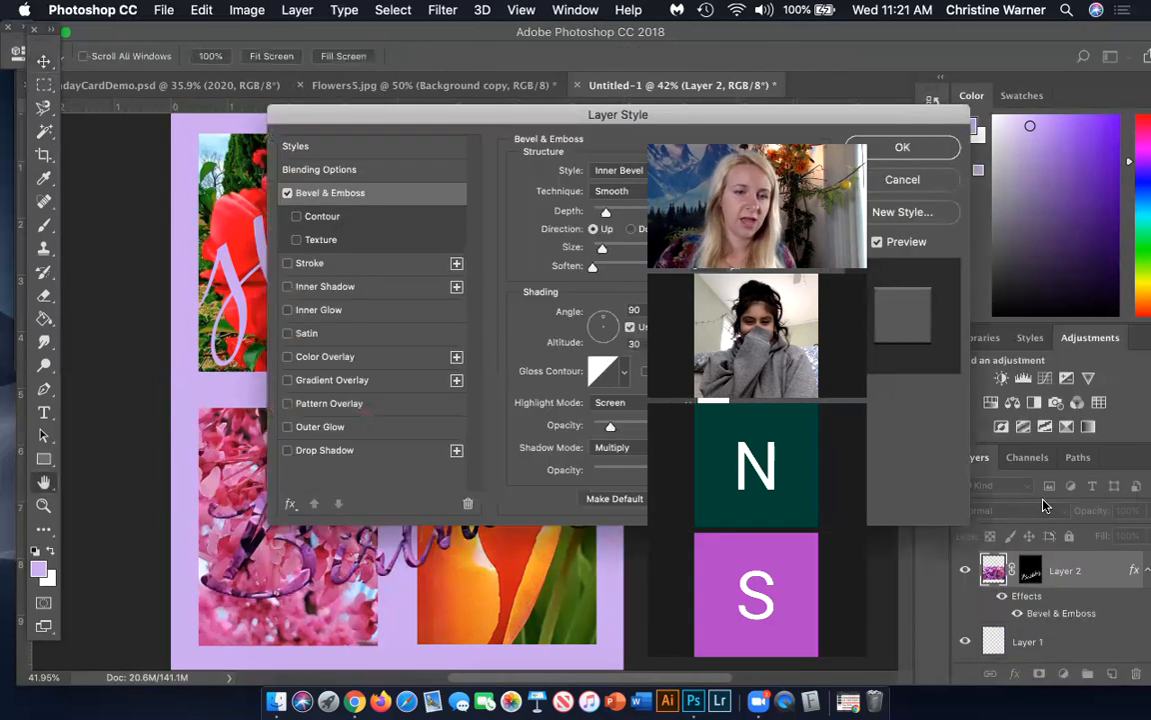
pyautogui.moveTo(484, 116); pyautogui.dragTo(771, 115)
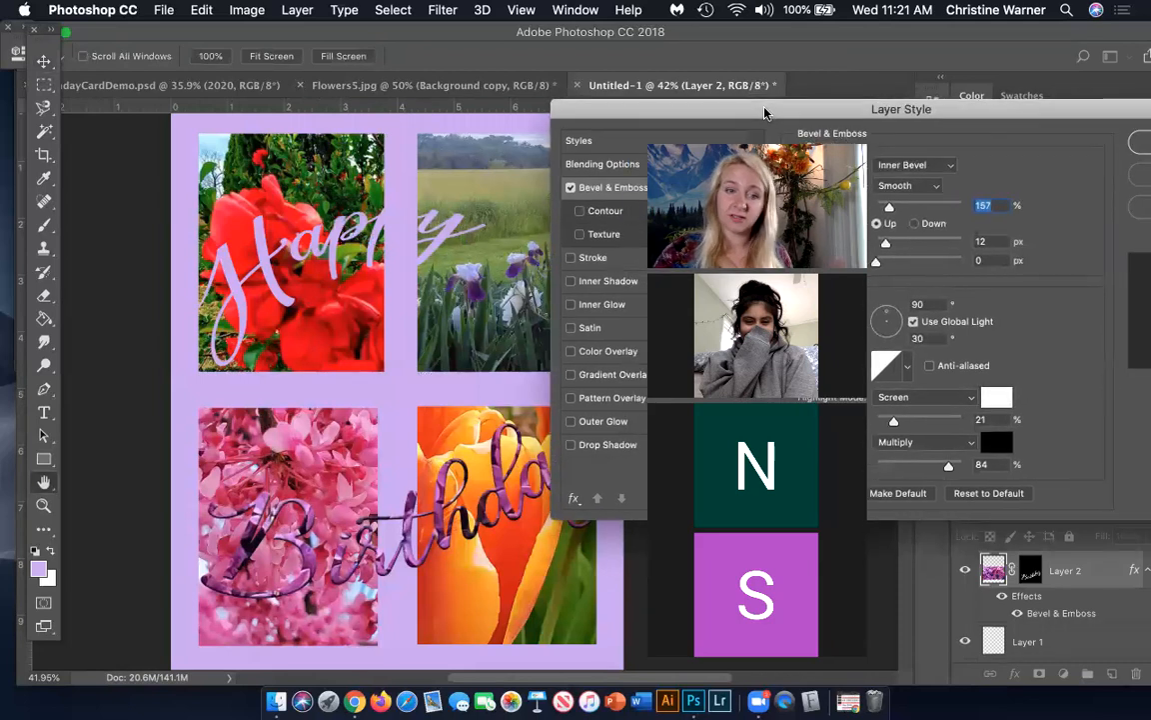
pyautogui.moveTo(772, 115); pyautogui.dragTo(323, 55)
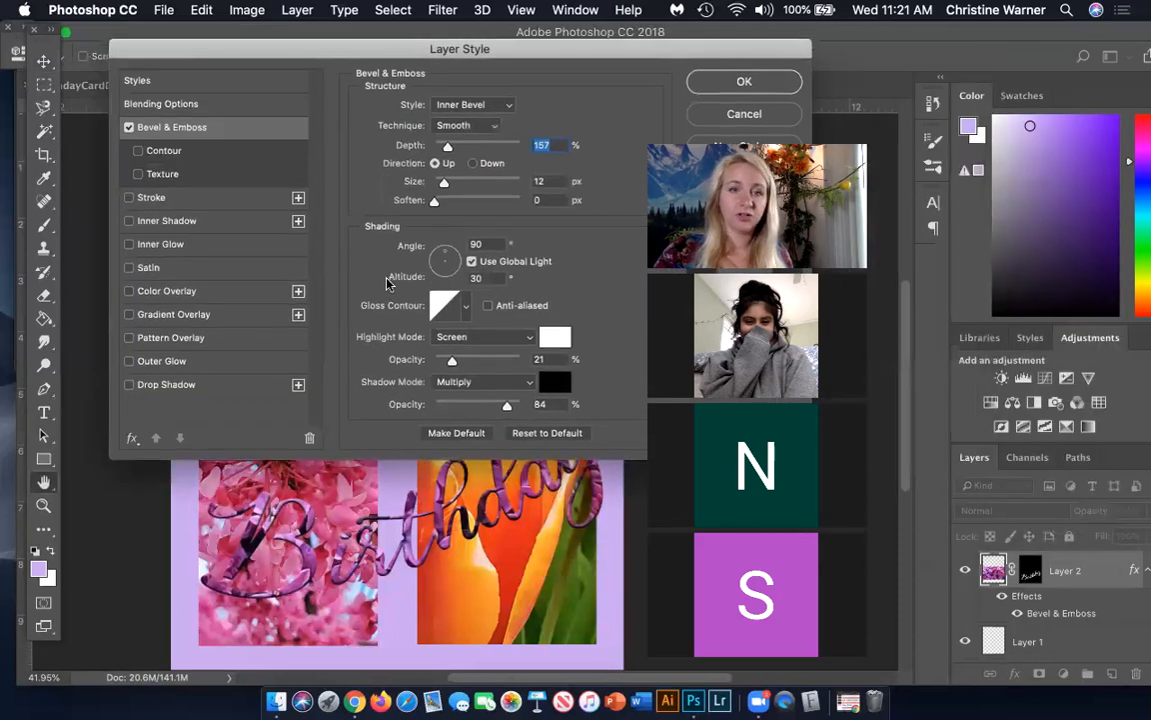
pyautogui.moveTo(444, 183); pyautogui.dragTo(455, 201)
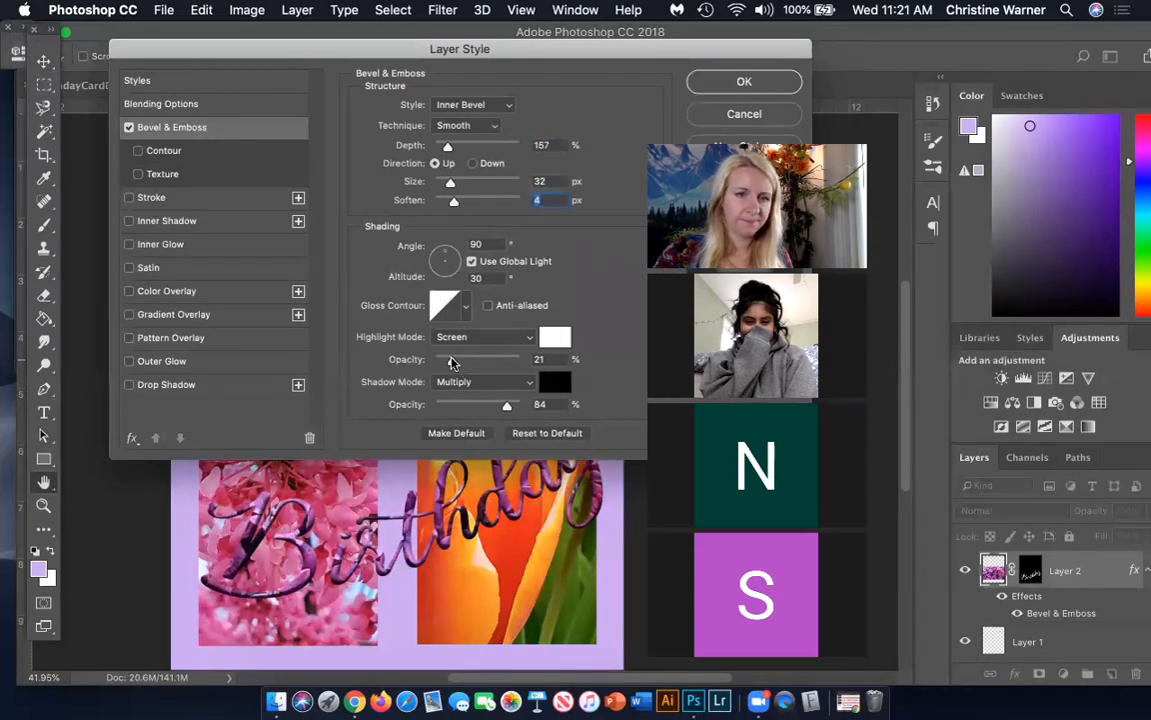
pyautogui.moveTo(447, 149); pyautogui.dragTo(453, 147)
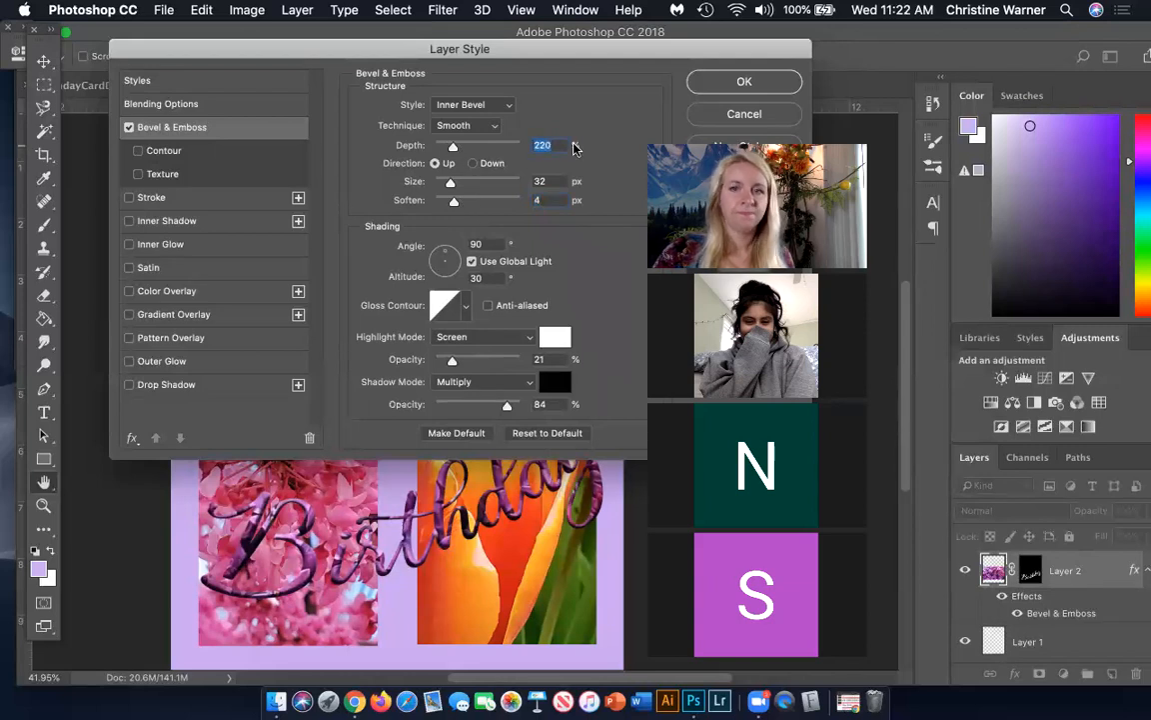
pyautogui.click(709, 90)
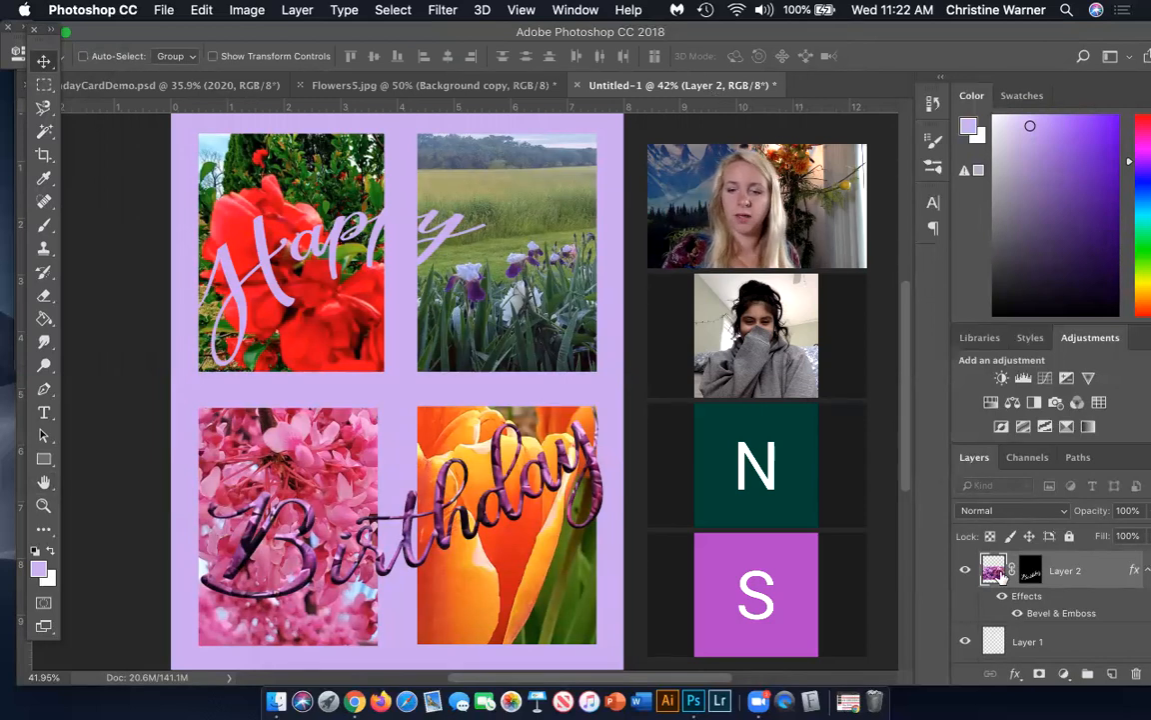
# Add a dark red (#630a0a) Overlay drop shadow to the lilac lettering with distance 29 px and spread 39%
pyautogui.click(1014, 674)
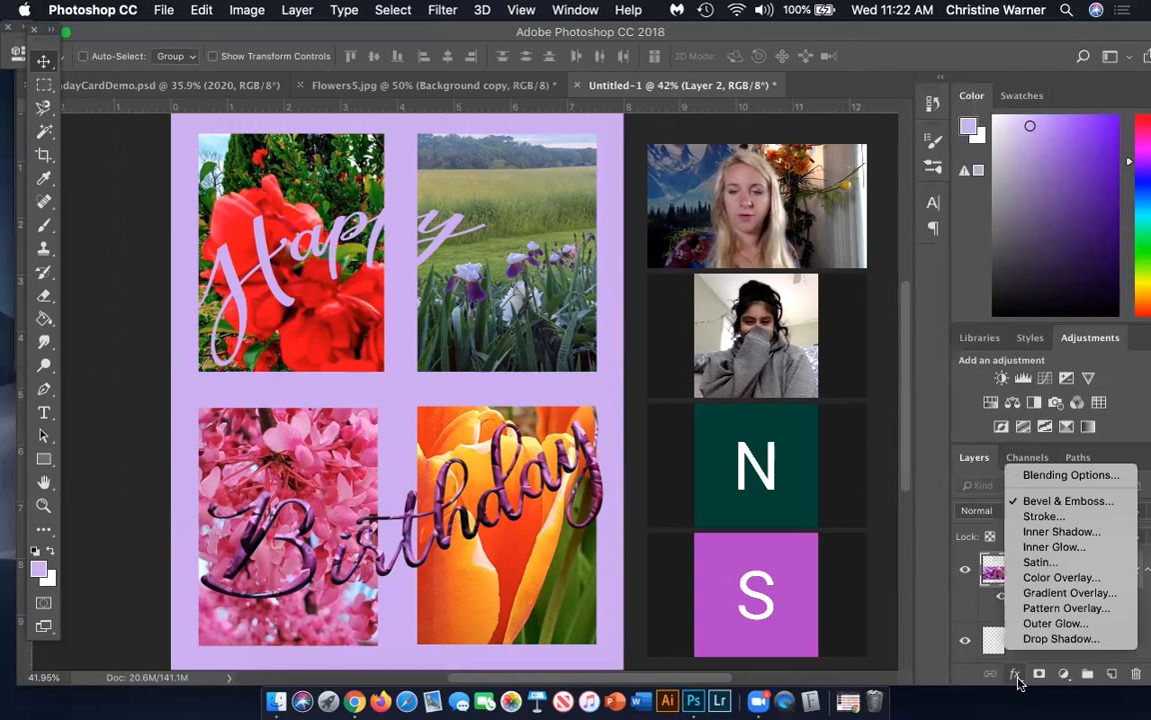
pyautogui.click(1059, 638)
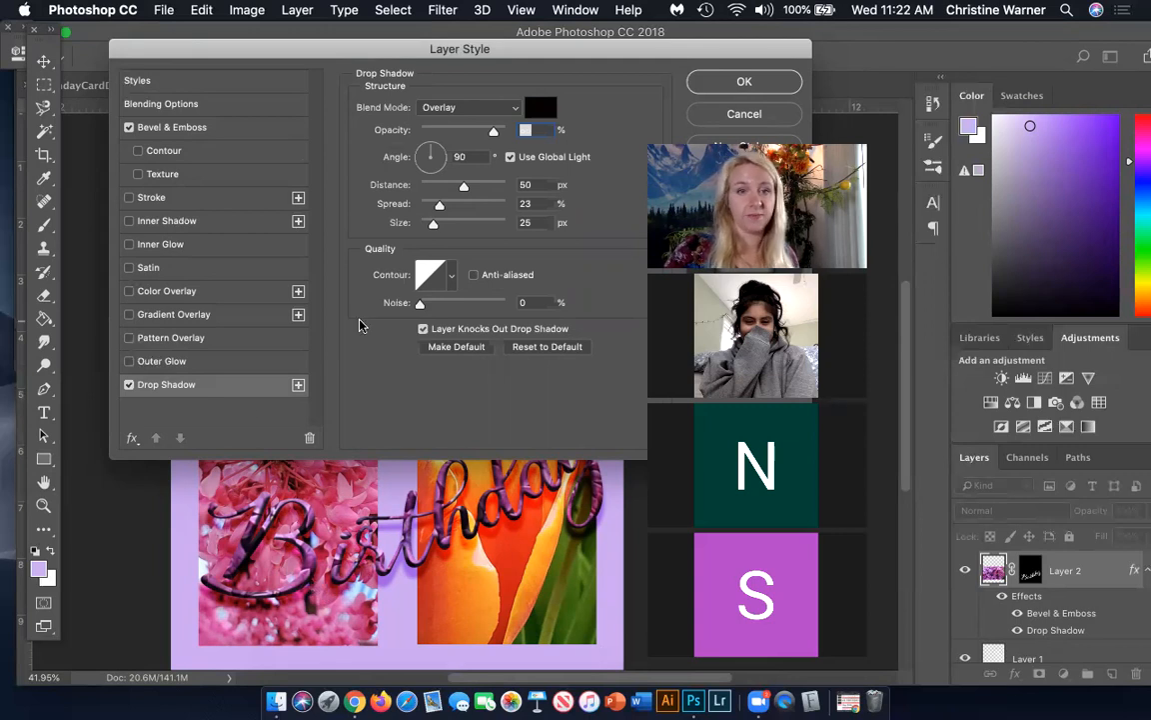
pyautogui.click(541, 108)
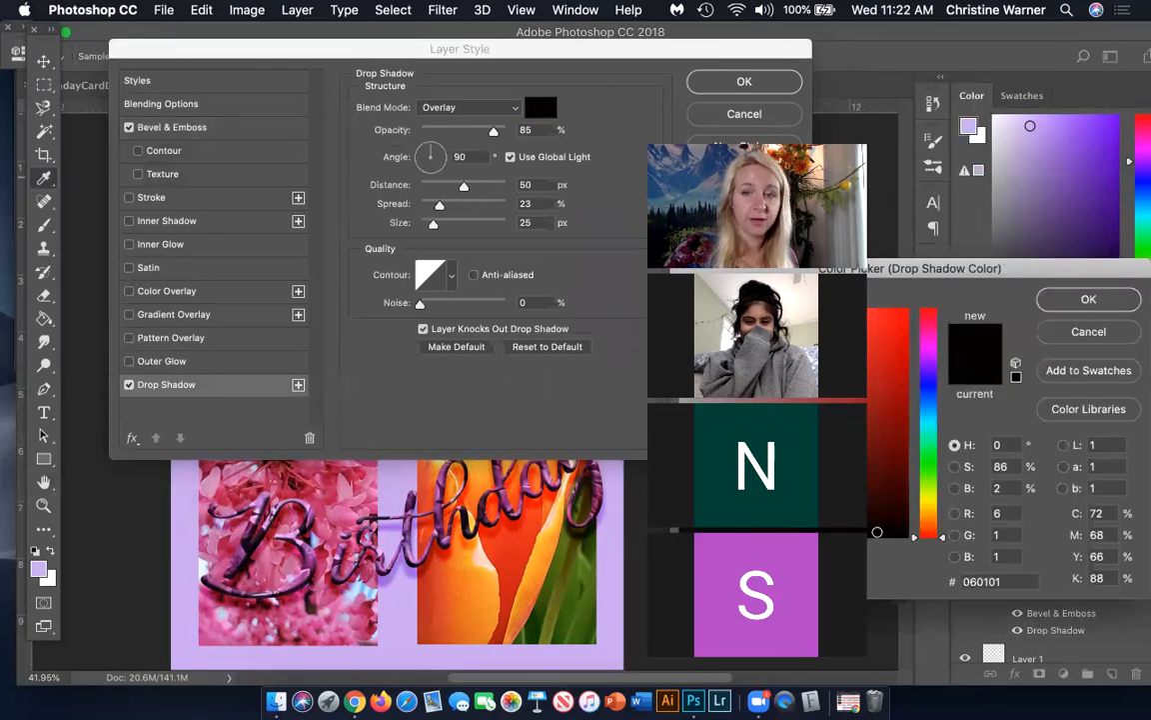
pyautogui.click(895, 418)
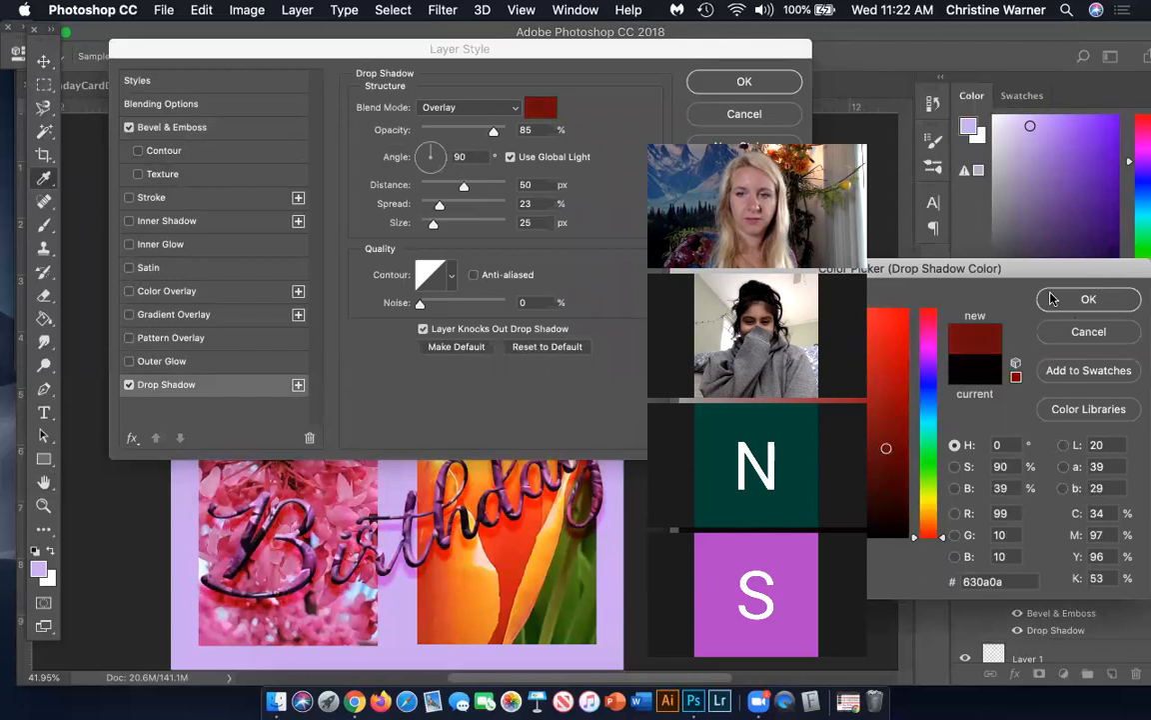
pyautogui.press('Return')
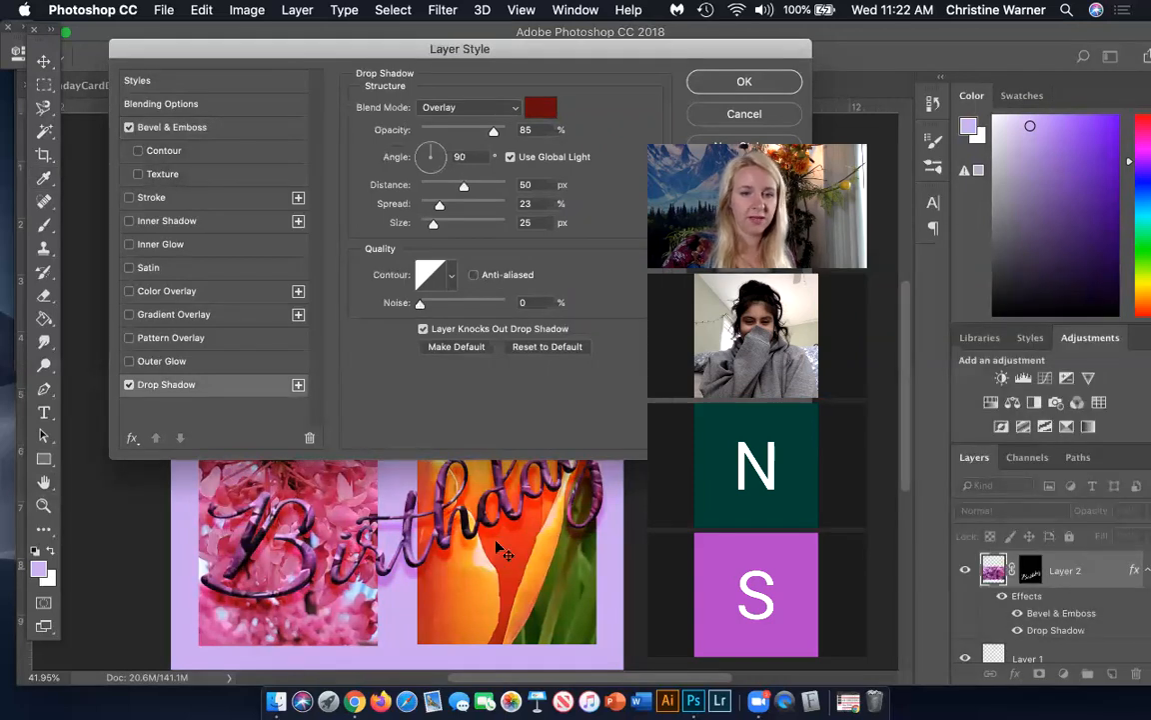
pyautogui.scroll(3, 378, 580)
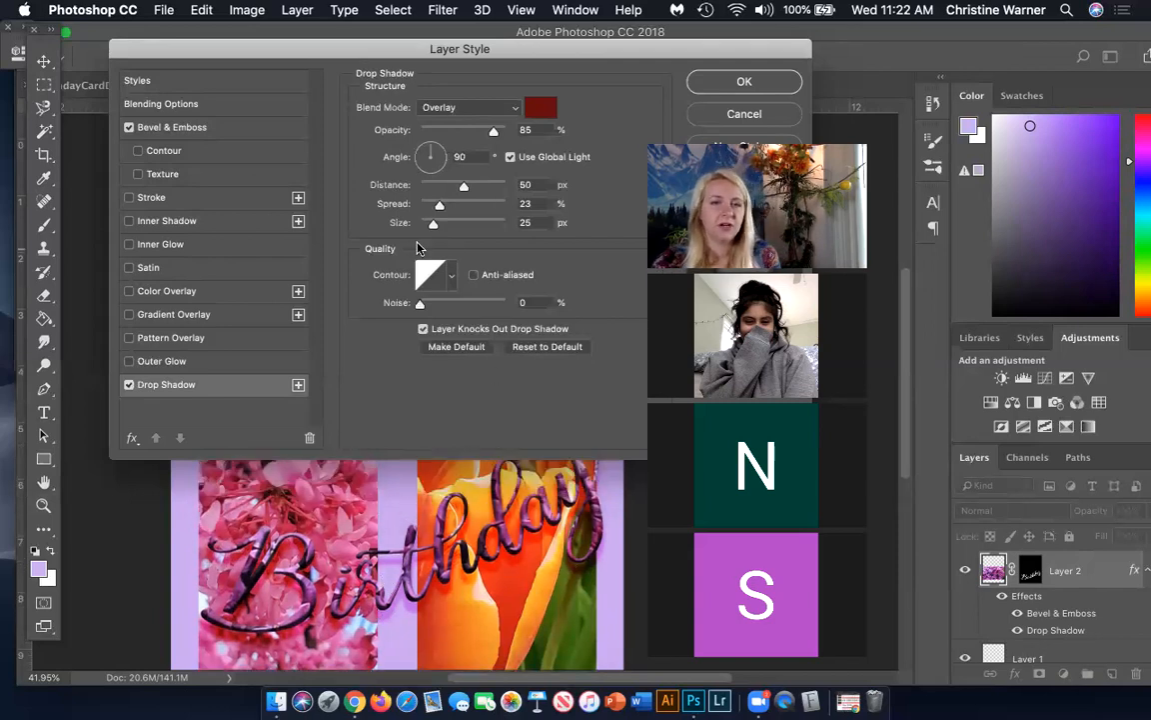
pyautogui.moveTo(463, 186)
pyautogui.mouseDown()
pyautogui.moveTo(445, 188)
pyautogui.moveTo(454, 206)
pyautogui.mouseUp()
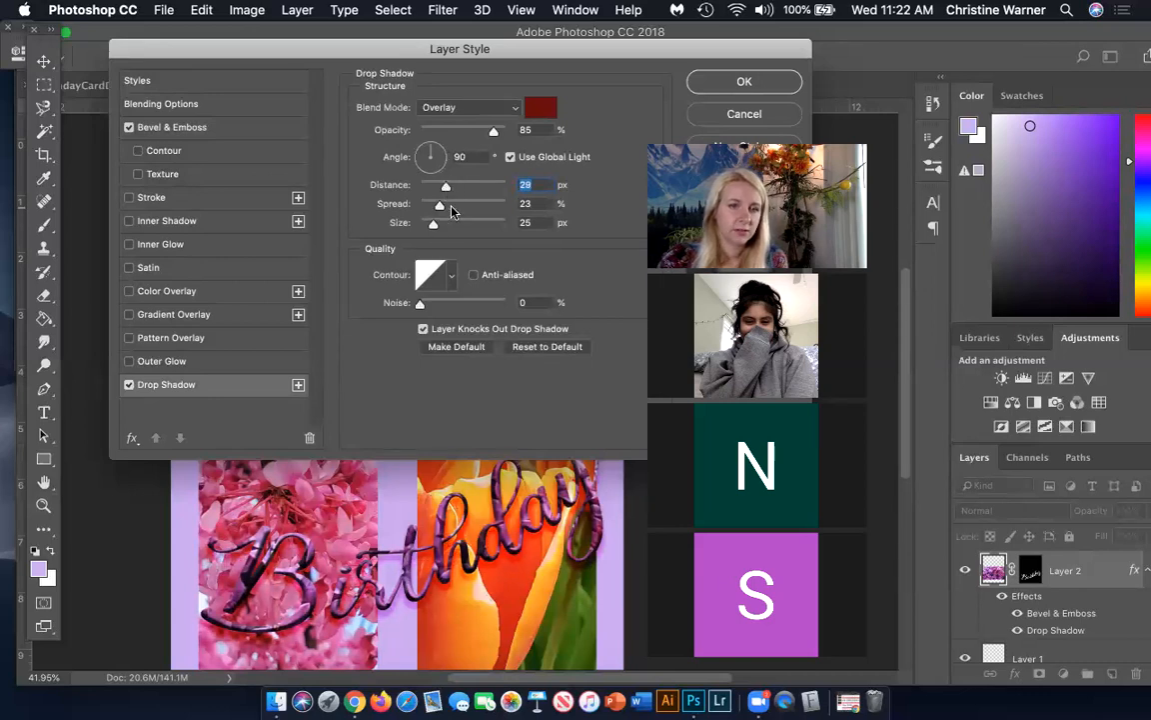
pyautogui.click(741, 81)
# Select the "Happy" text on the canvas and reposition it slightly across the two upper photos
pyautogui.scroll(-1, 505, 455)
pyautogui.scroll(-2, 509, 465)
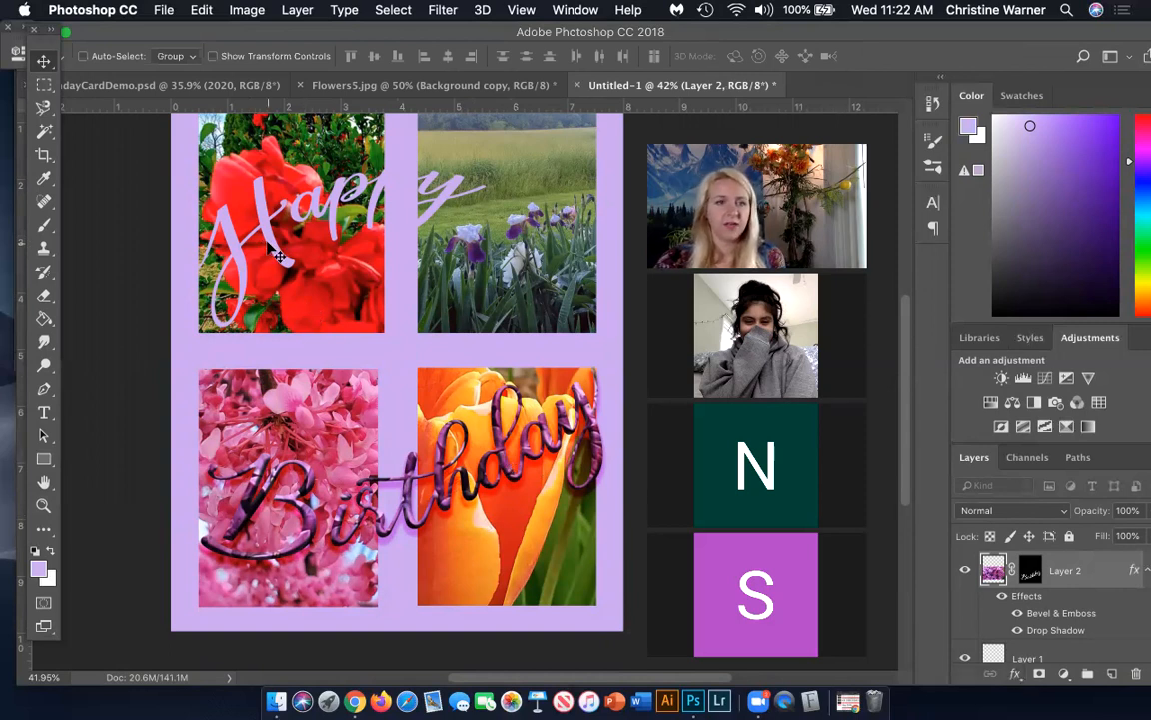
pyautogui.click(86, 57)
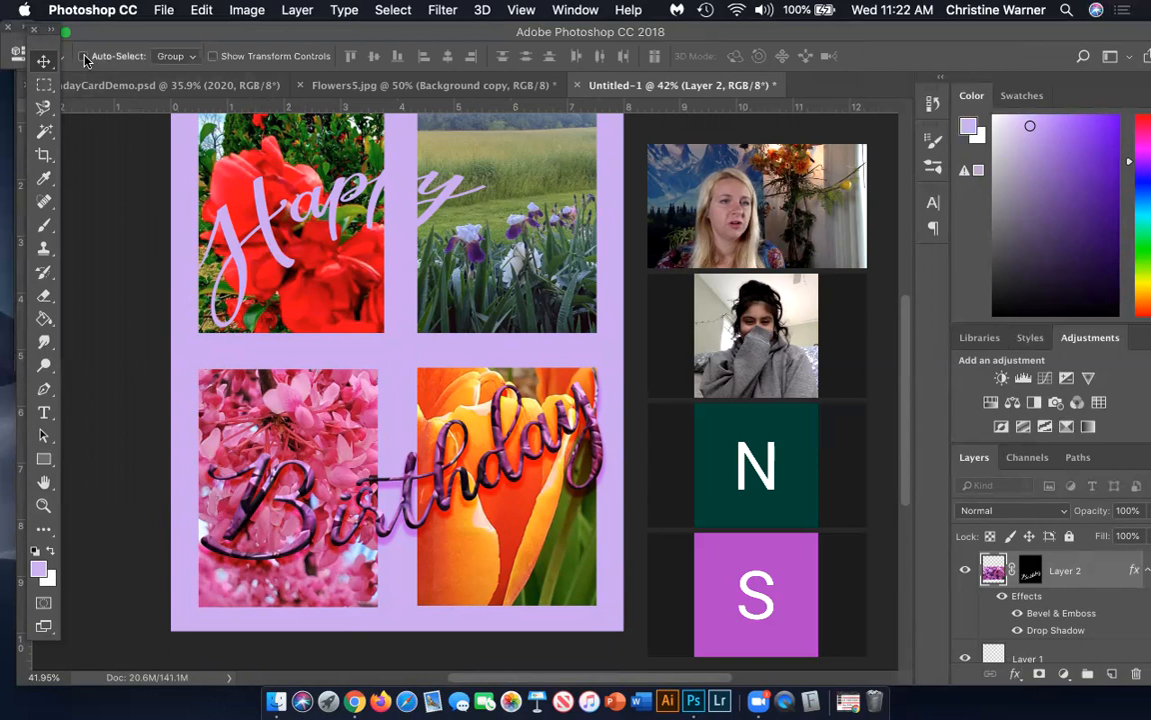
pyautogui.click(287, 261)
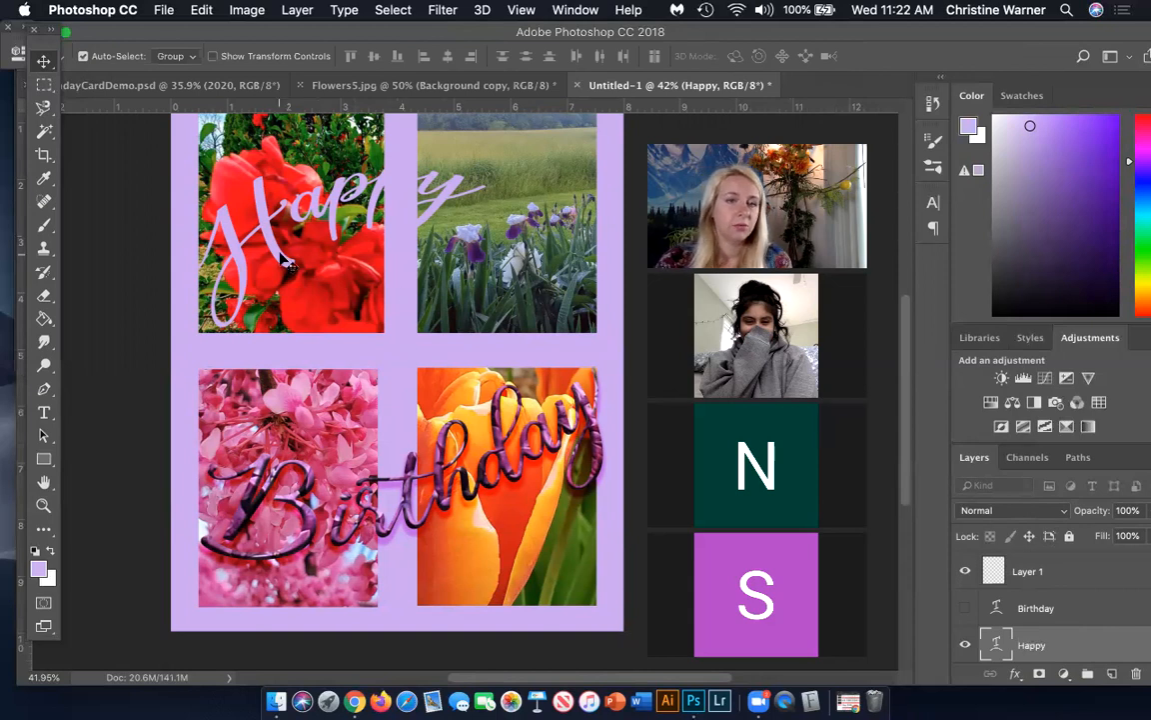
pyautogui.moveTo(316, 247); pyautogui.dragTo(188, 193)
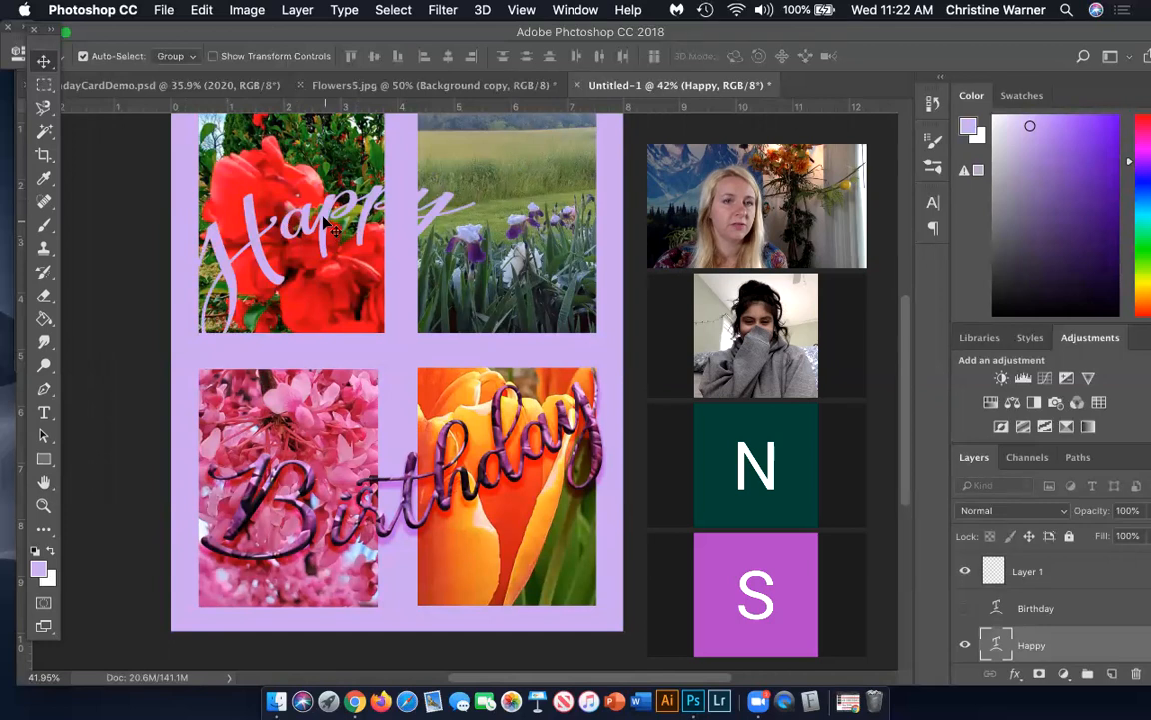
pyautogui.moveTo(325, 208)
pyautogui.mouseDown()
pyautogui.moveTo(300, 190)
pyautogui.moveTo(335, 182)
pyautogui.moveTo(341, 201)
pyautogui.mouseUp()
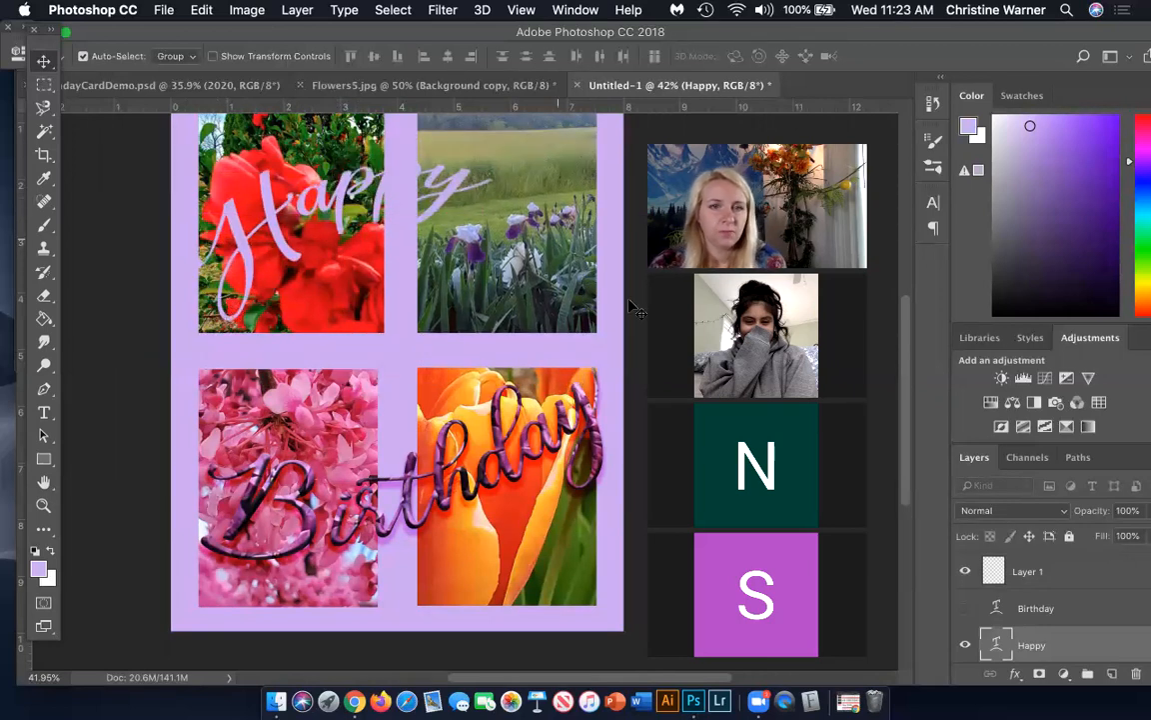
# Add a linear blue-red-yellow Gradient Overlay to the "Happy" text at 72% opacity and a 140° angle
pyautogui.click(1015, 673)
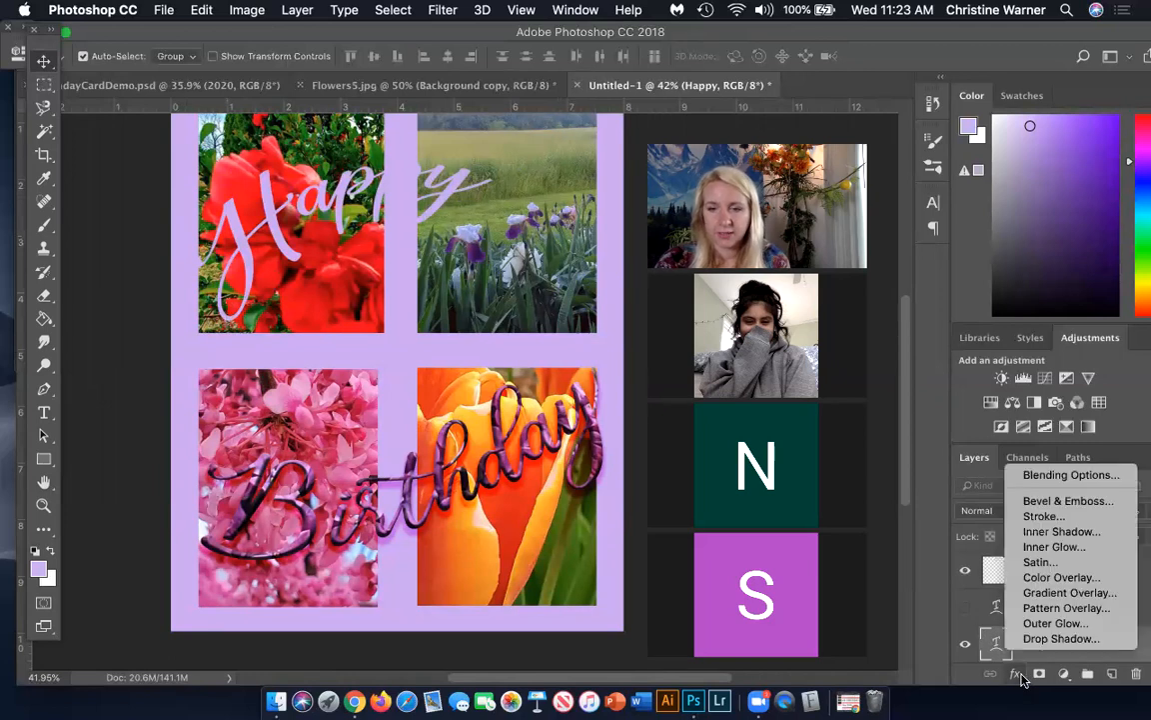
pyautogui.click(1024, 592)
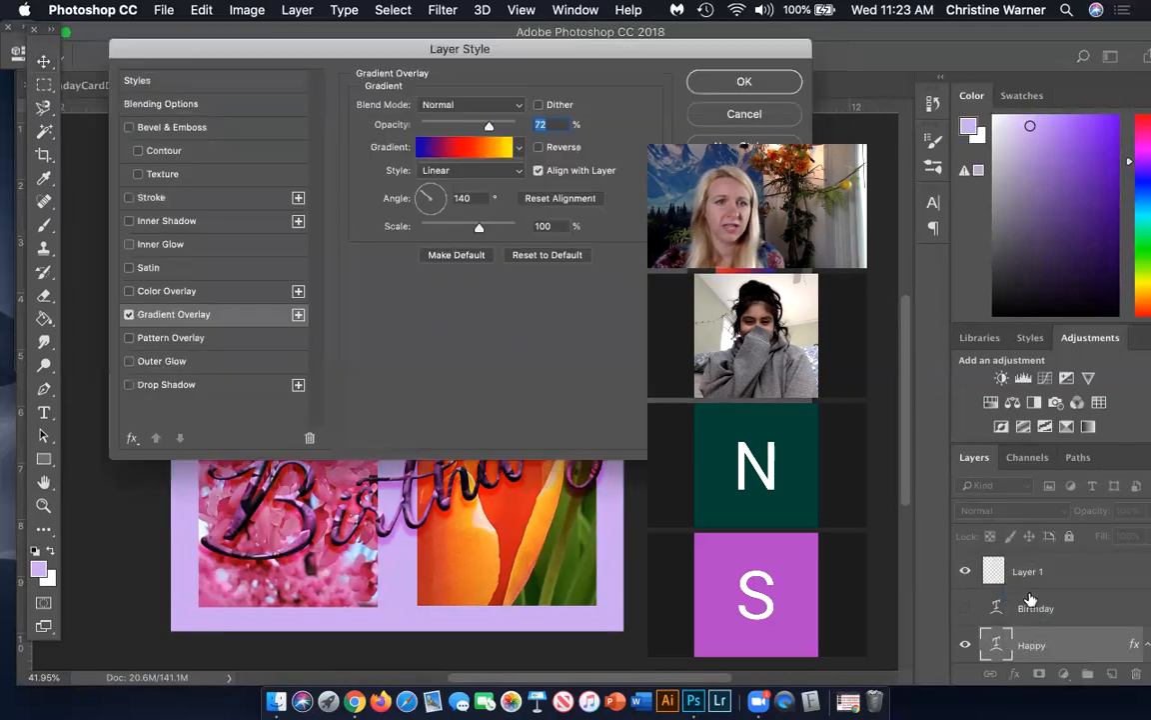
pyautogui.moveTo(210, 60); pyautogui.dragTo(179, 247)
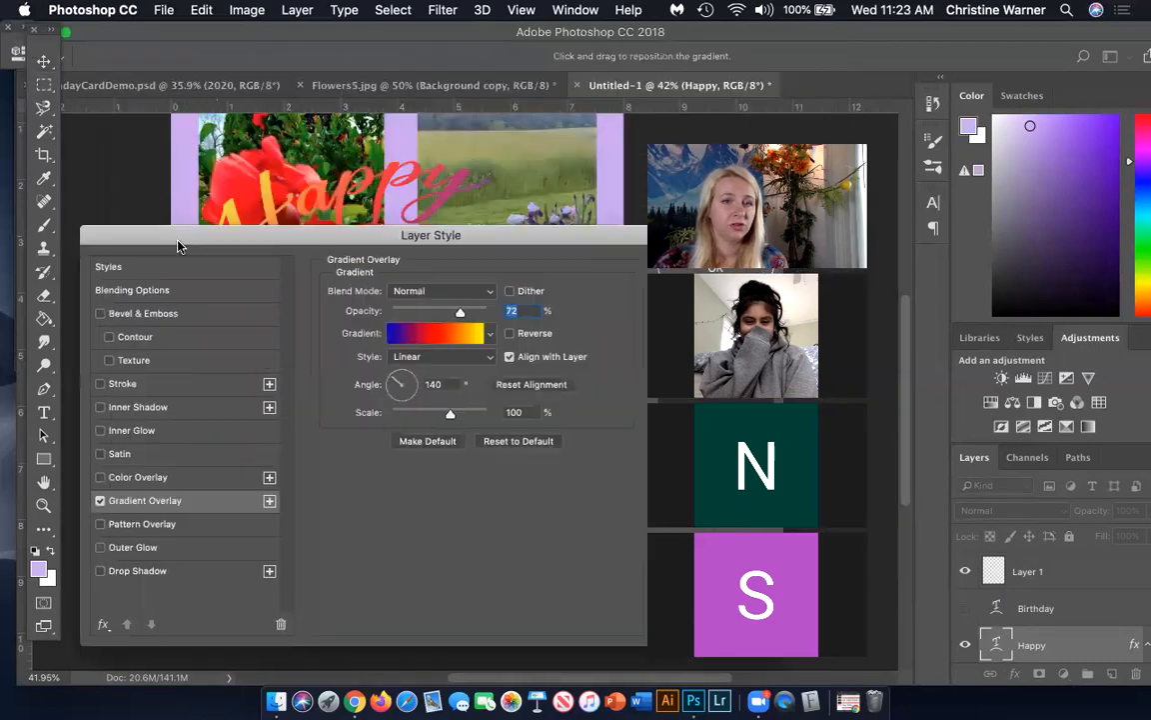
pyautogui.click(490, 333)
pyautogui.click(540, 235)
pyautogui.moveTo(532, 224); pyautogui.dragTo(424, 226)
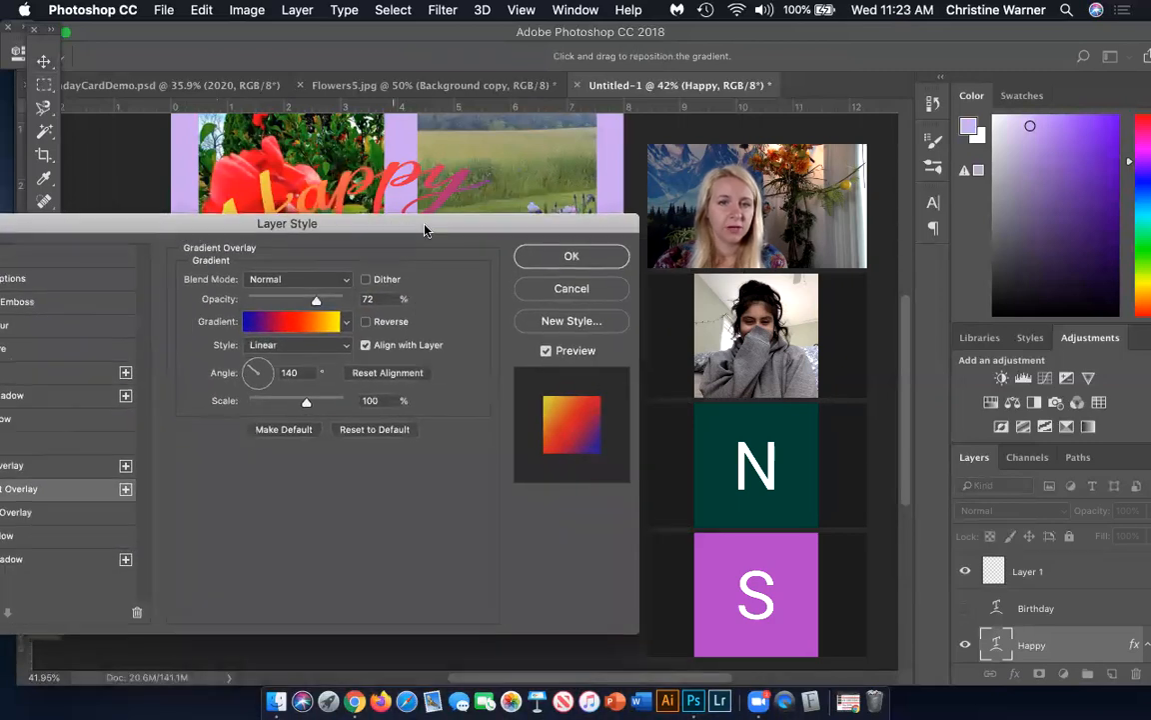
pyautogui.click(570, 256)
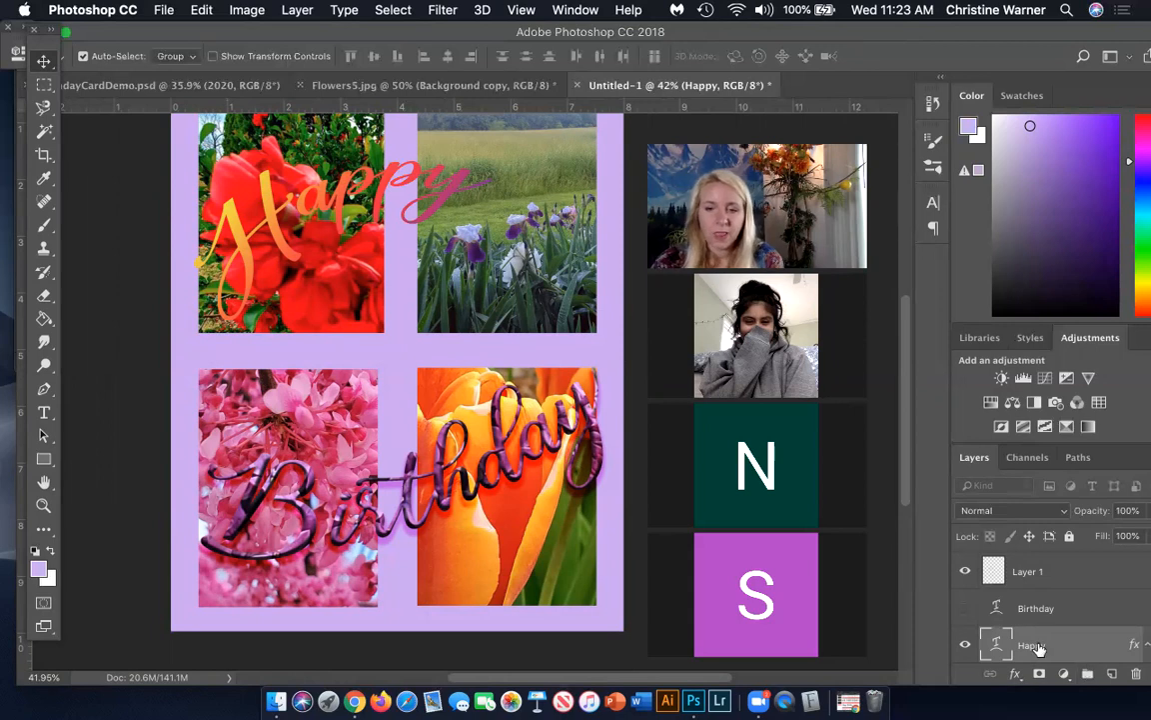
# Add a white Outer Glow to the "Happy" text with 85% opacity, 19% spread and 98 px size
pyautogui.click(1015, 673)
pyautogui.click(1017, 672)
pyautogui.click(1015, 674)
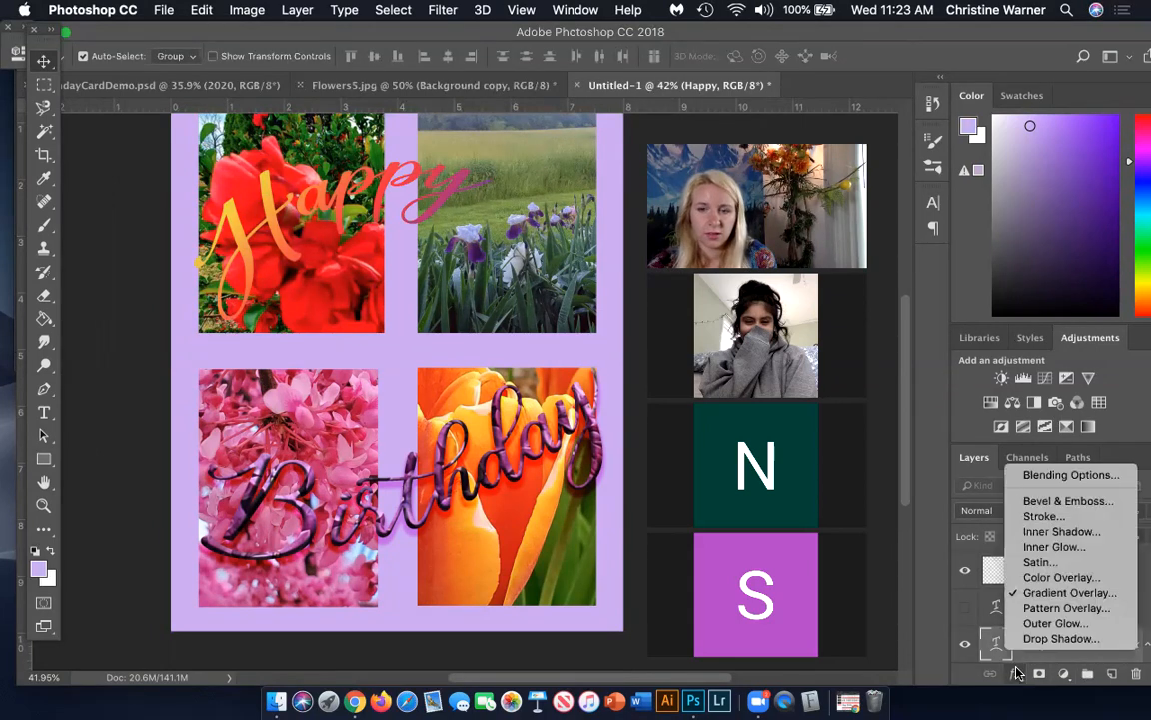
pyautogui.click(1040, 623)
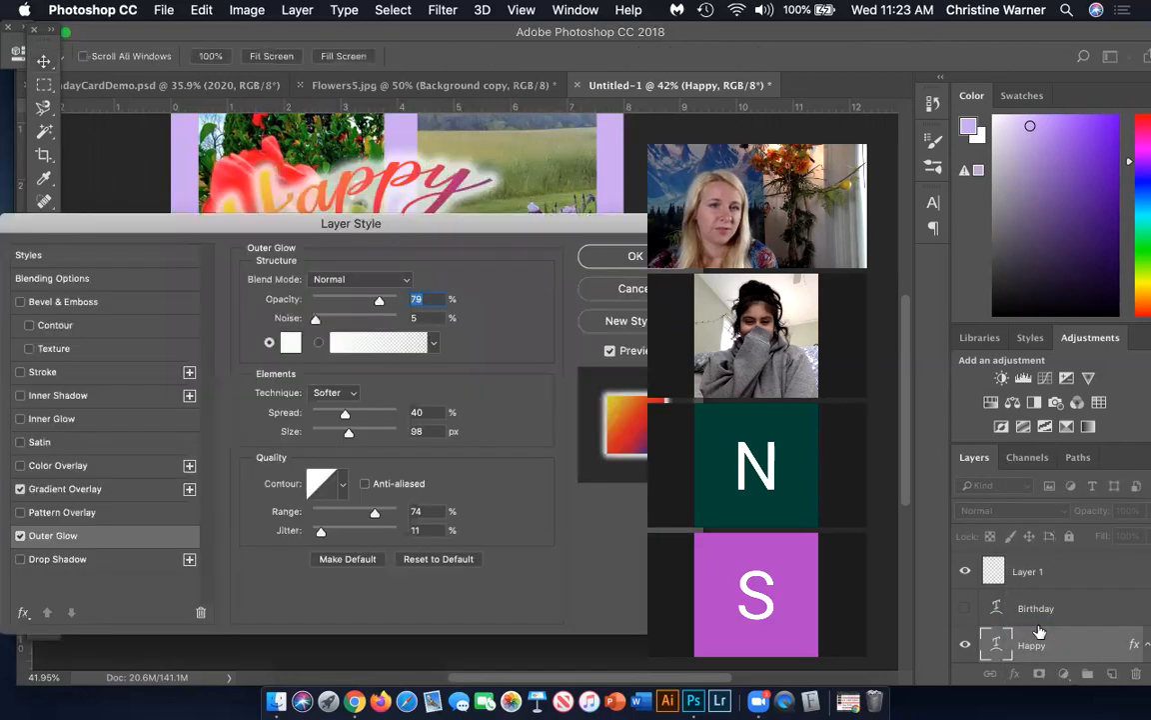
pyautogui.moveTo(396, 229); pyautogui.dragTo(281, 437)
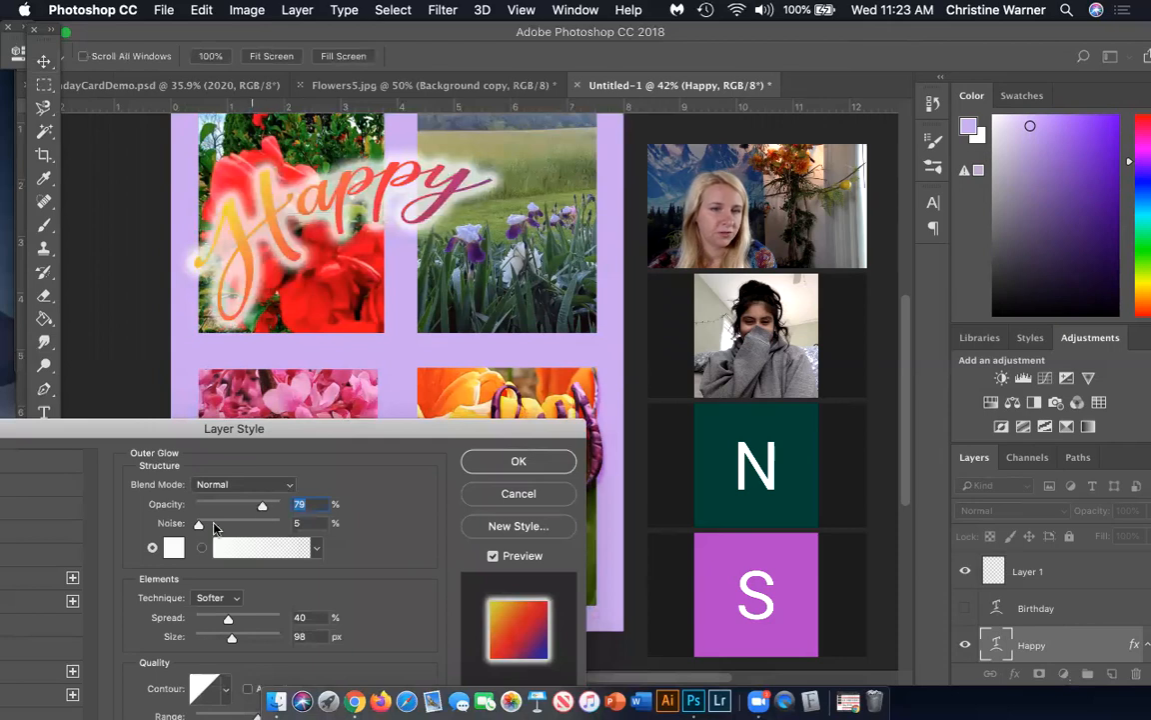
pyautogui.moveTo(248, 508); pyautogui.dragTo(245, 508)
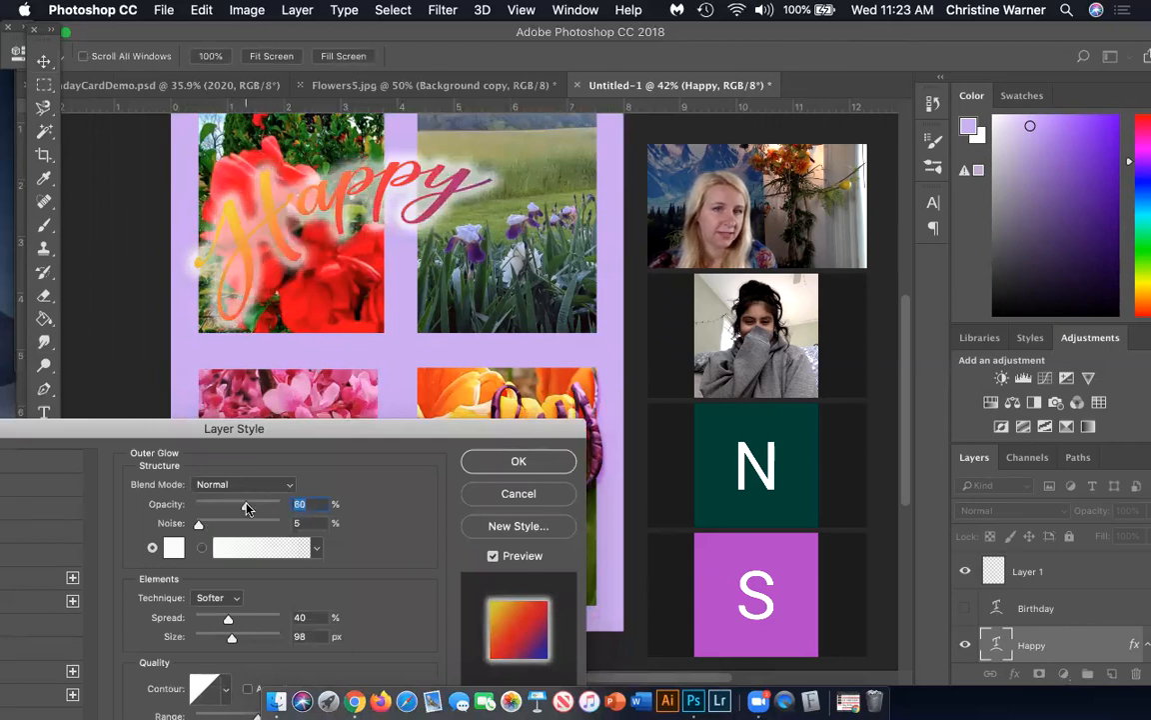
pyautogui.moveTo(229, 621); pyautogui.dragTo(197, 621)
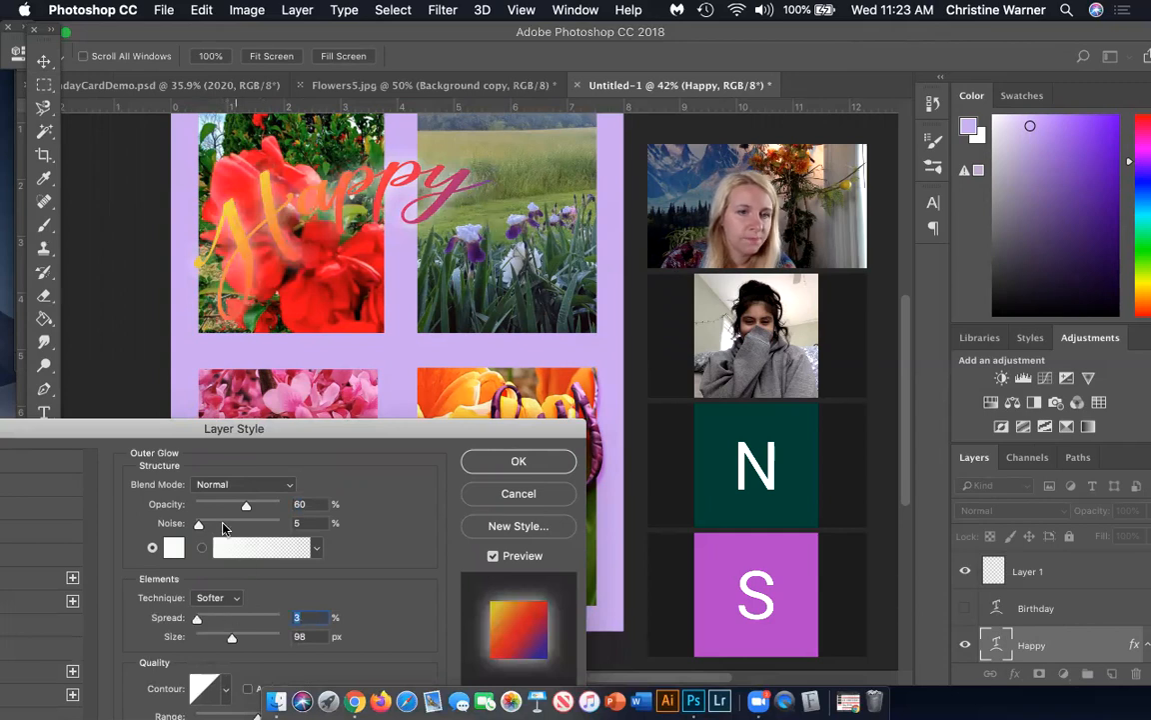
pyautogui.moveTo(263, 510); pyautogui.dragTo(265, 509)
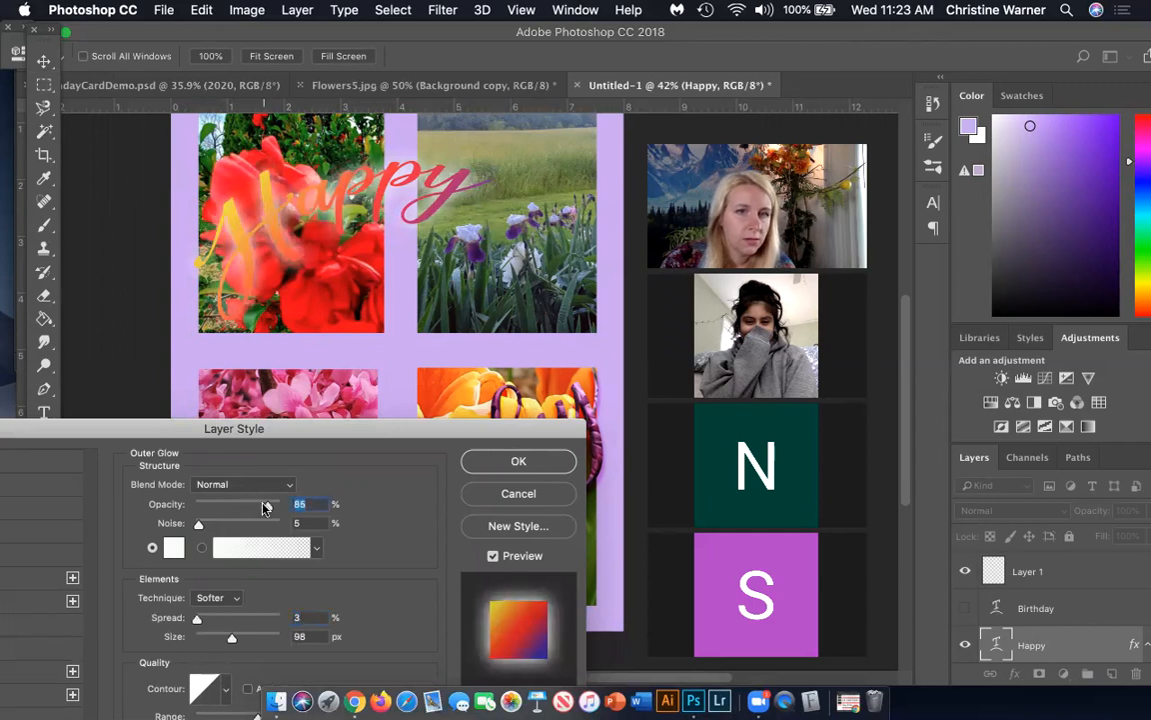
pyautogui.moveTo(199, 623); pyautogui.dragTo(216, 626)
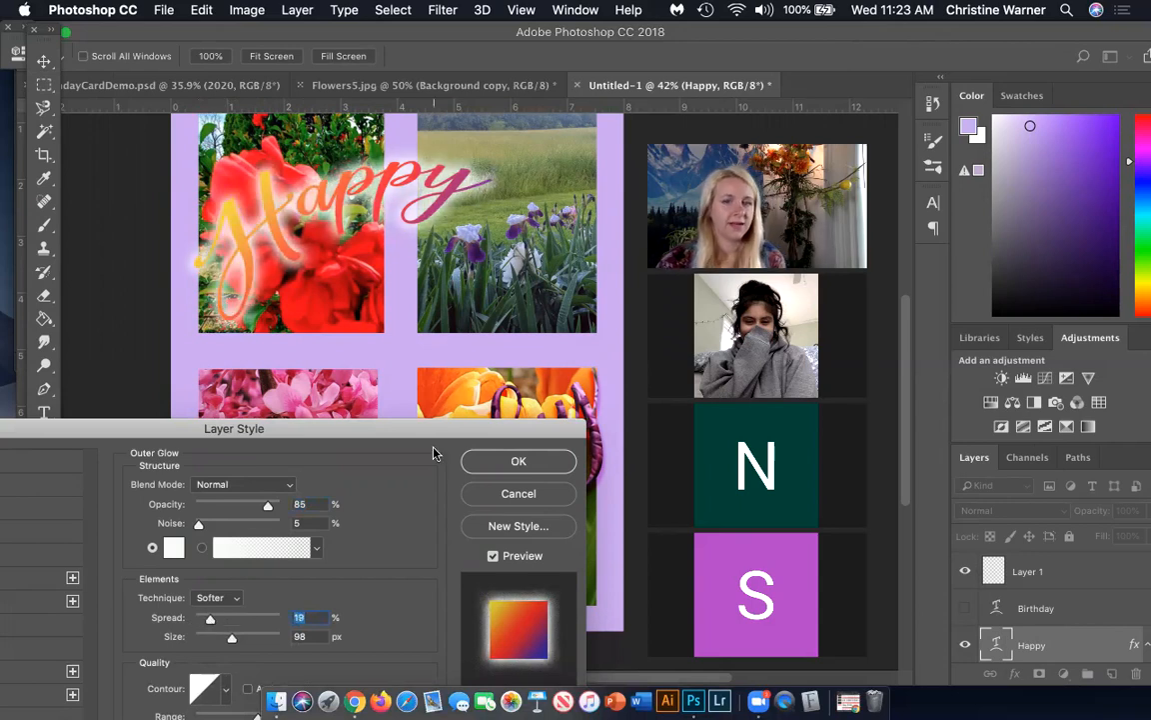
pyautogui.click(518, 460)
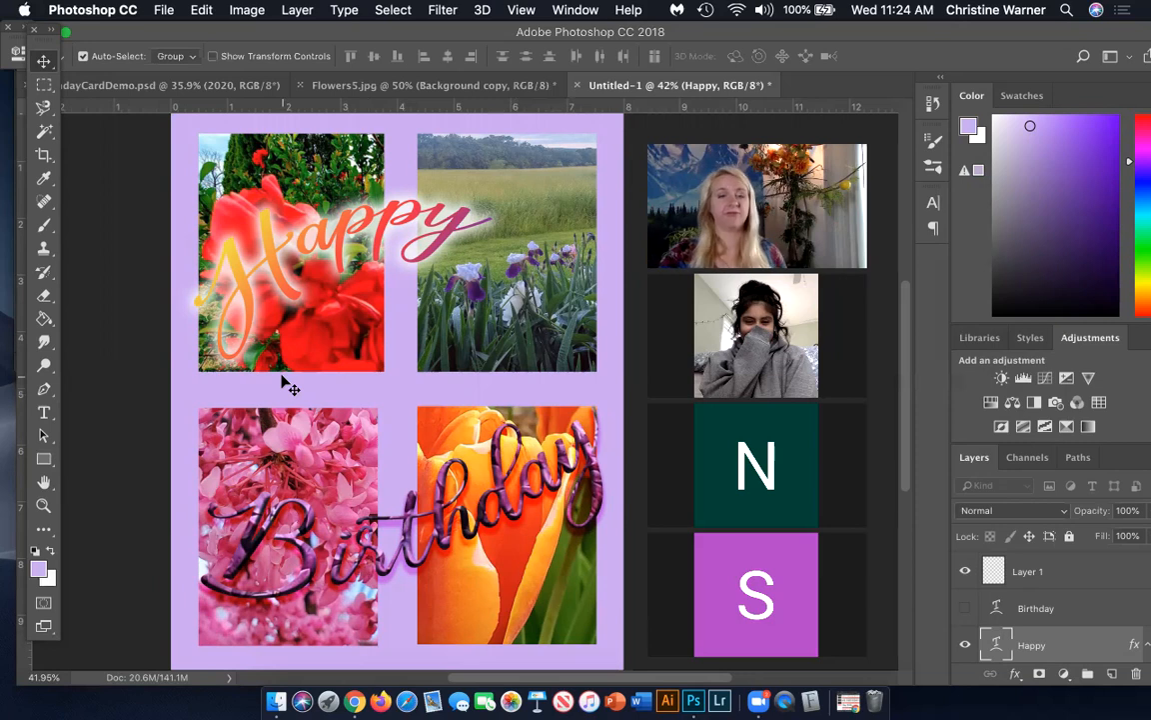
# Extend the canvas to the left of the card front with the Crop tool by about 8 inches
pyautogui.hscroll(-5, 276, 381)
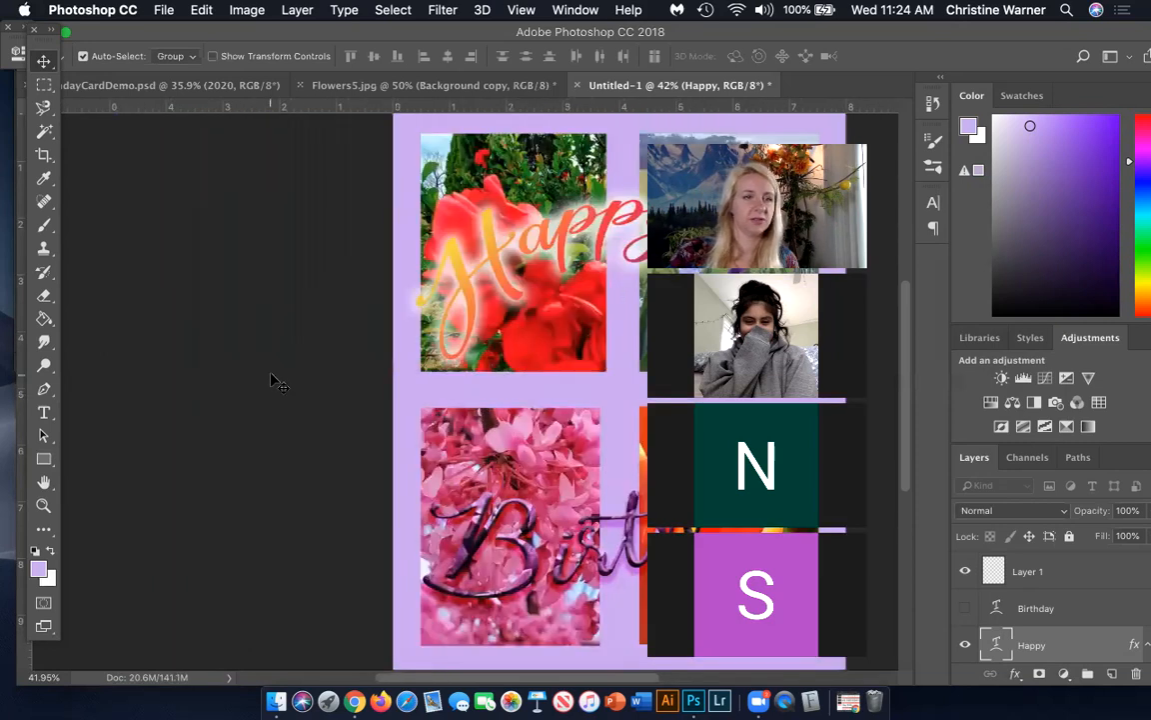
pyautogui.hscroll(-1, 276, 381)
pyautogui.click(44, 155)
pyautogui.moveTo(424, 388); pyautogui.dragTo(196, 359)
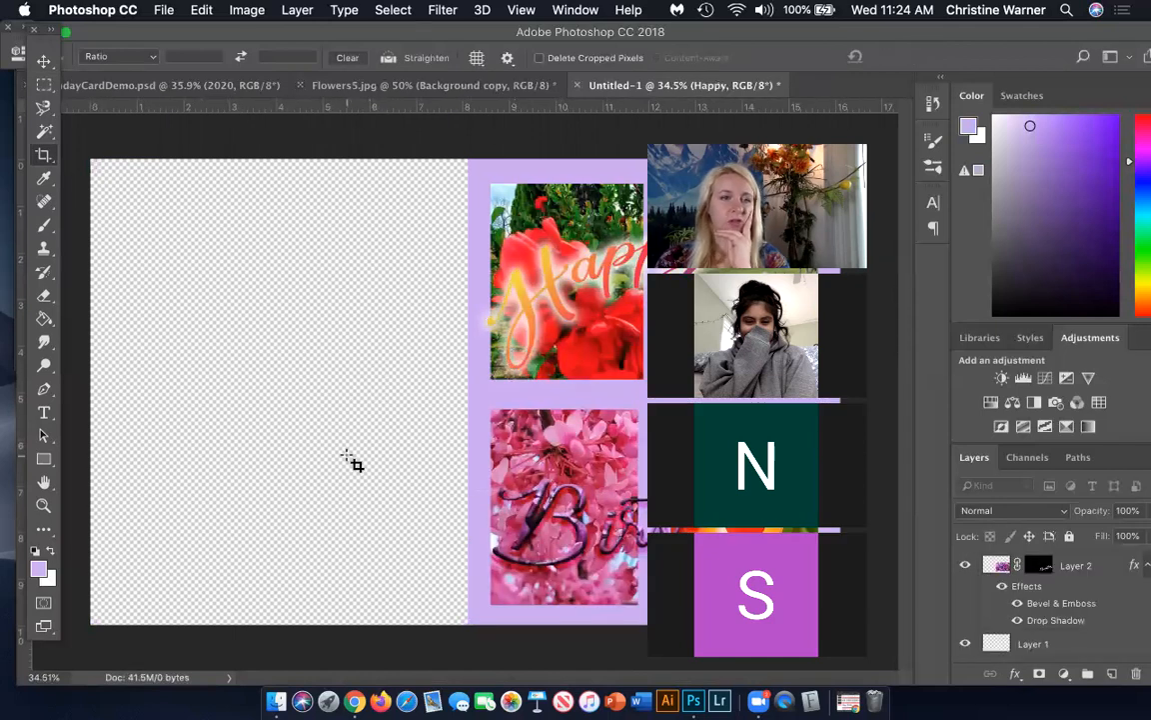
# Fill a new layer with white and place it directly below the Background copy layer
pyautogui.click(44, 317)
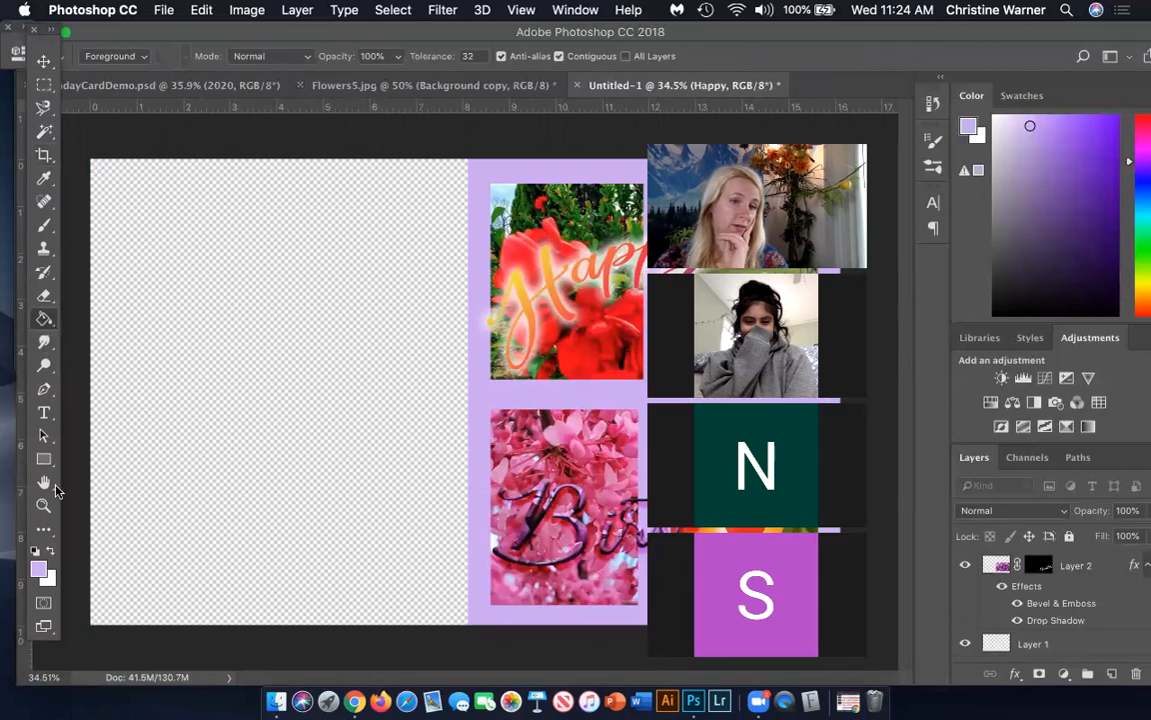
pyautogui.press('x')
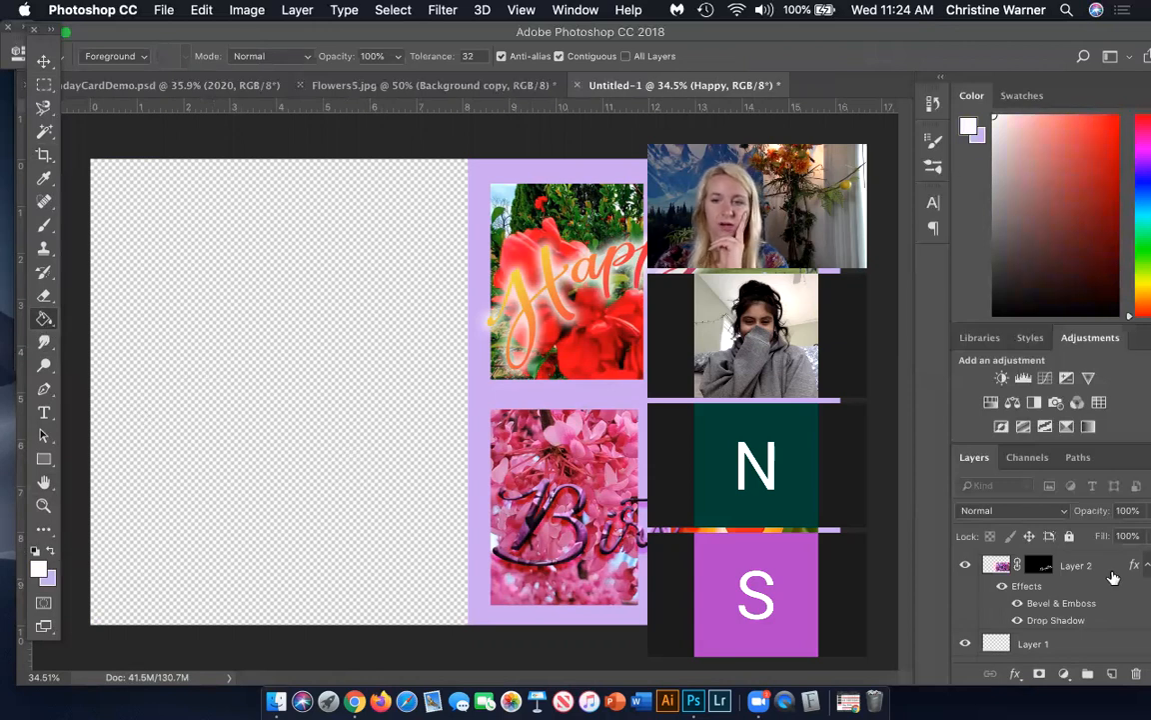
pyautogui.click(1113, 674)
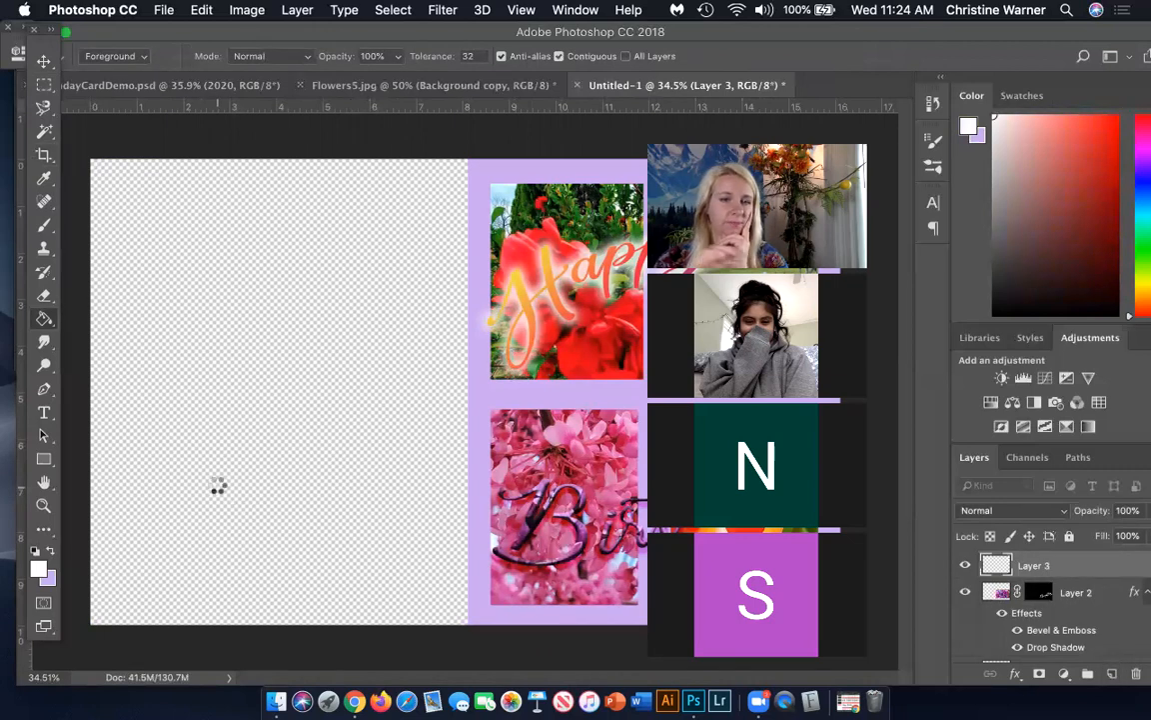
pyautogui.click(218, 489)
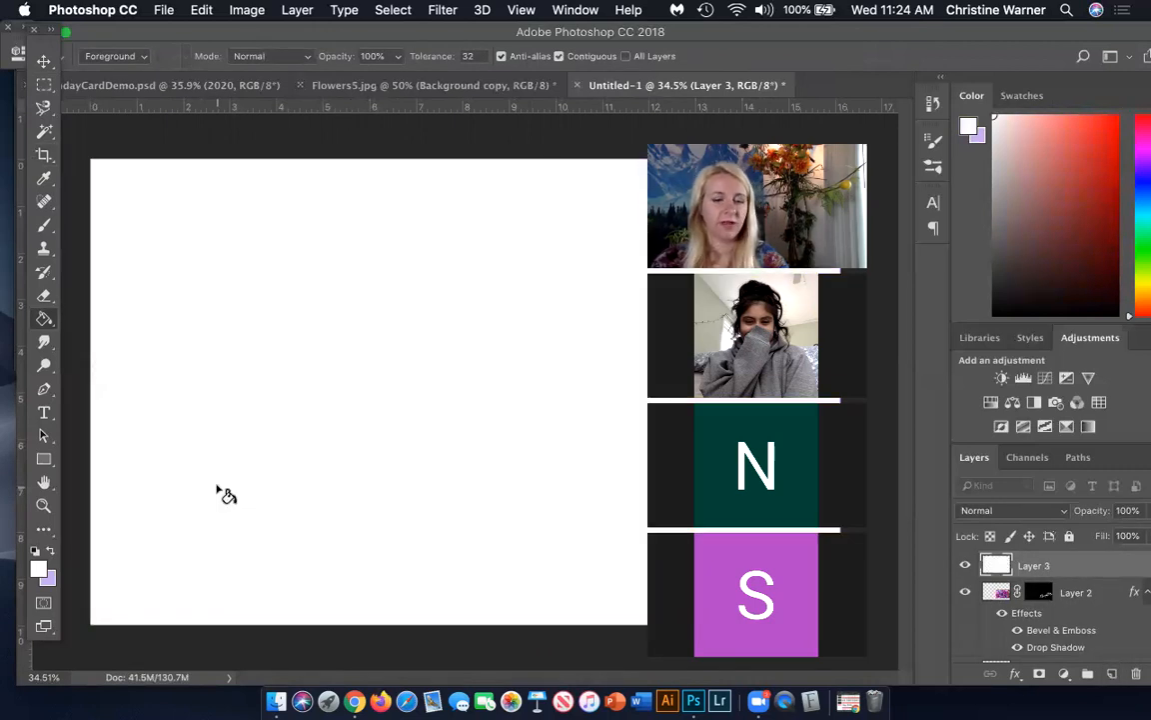
pyautogui.moveTo(1028, 566); pyautogui.dragTo(1022, 640)
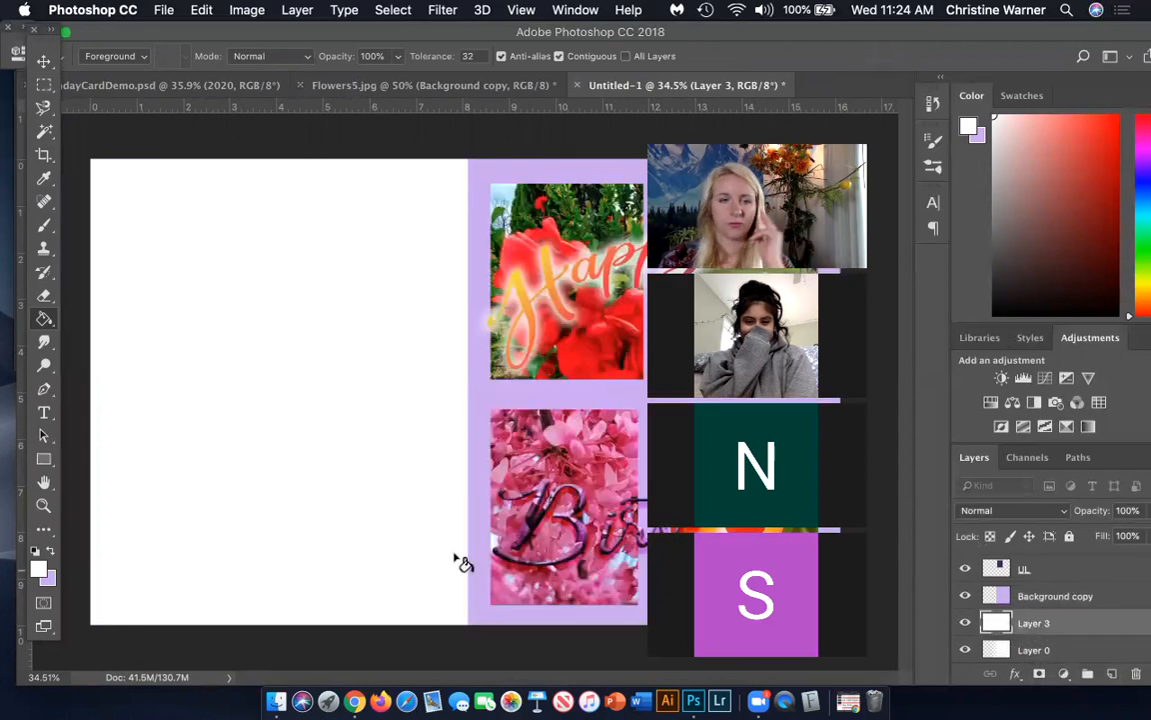
# Choose the 1100 px signature brush for the Brush tool
pyautogui.click(44, 60)
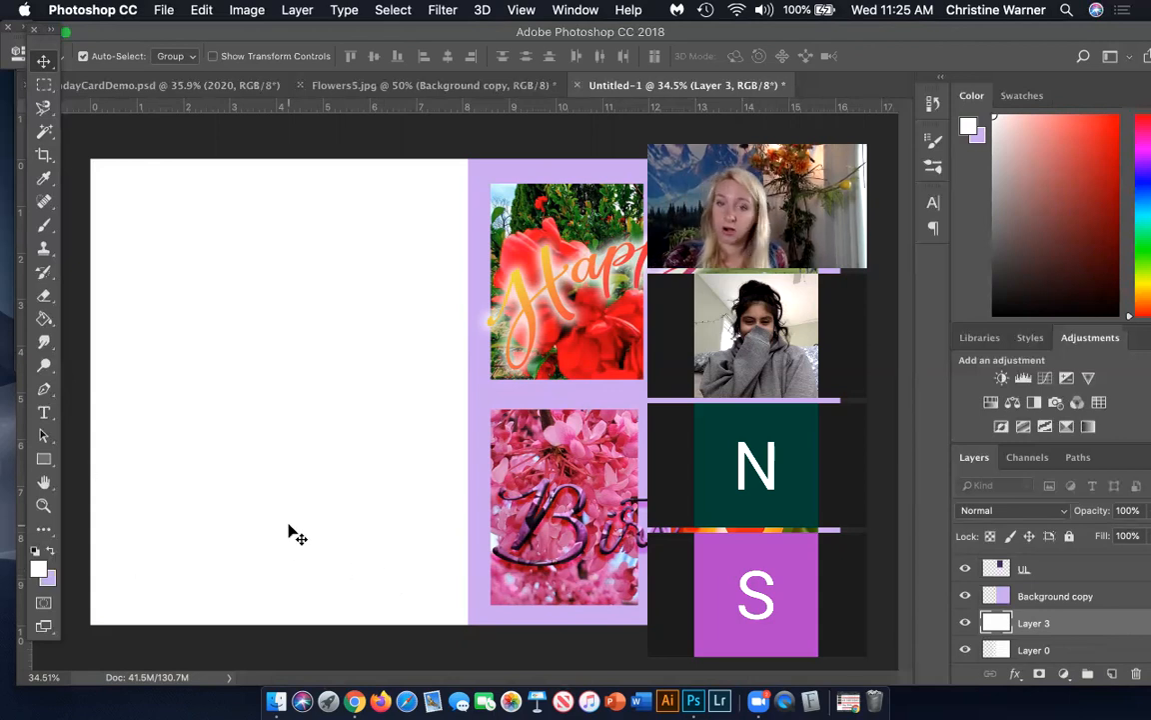
pyautogui.click(46, 227)
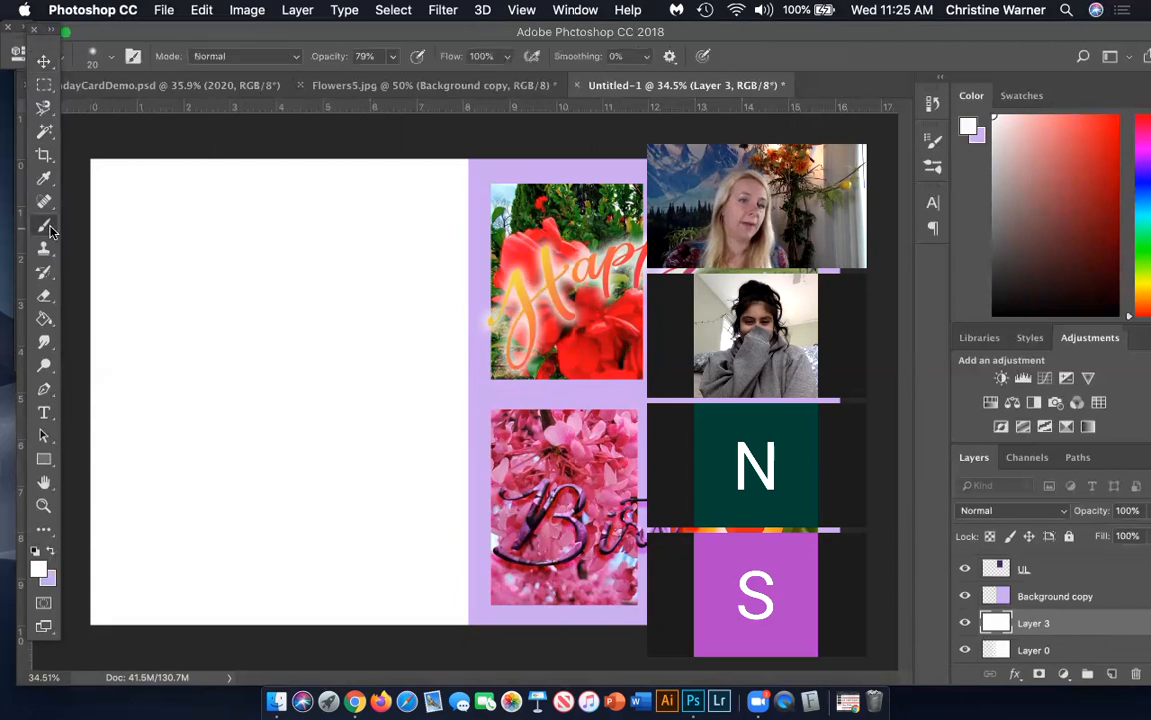
pyautogui.click(112, 58)
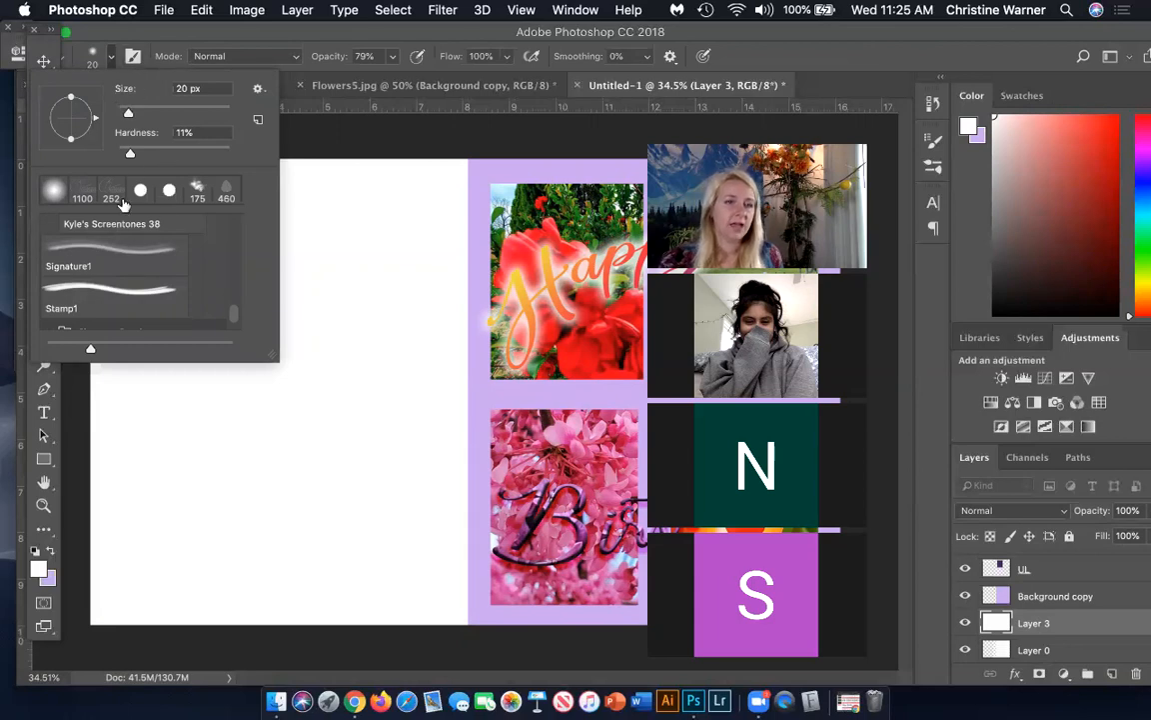
pyautogui.click(81, 194)
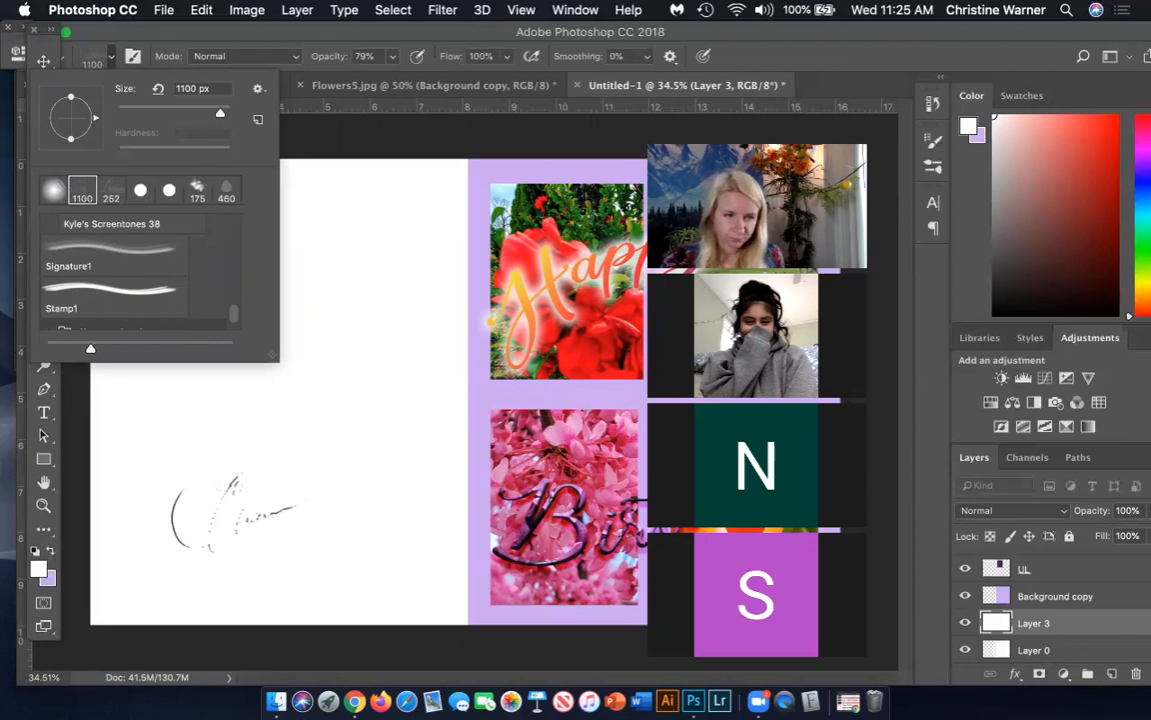
# Swap the foreground and background colors and set the foreground to a dark purple
pyautogui.click(51, 551)
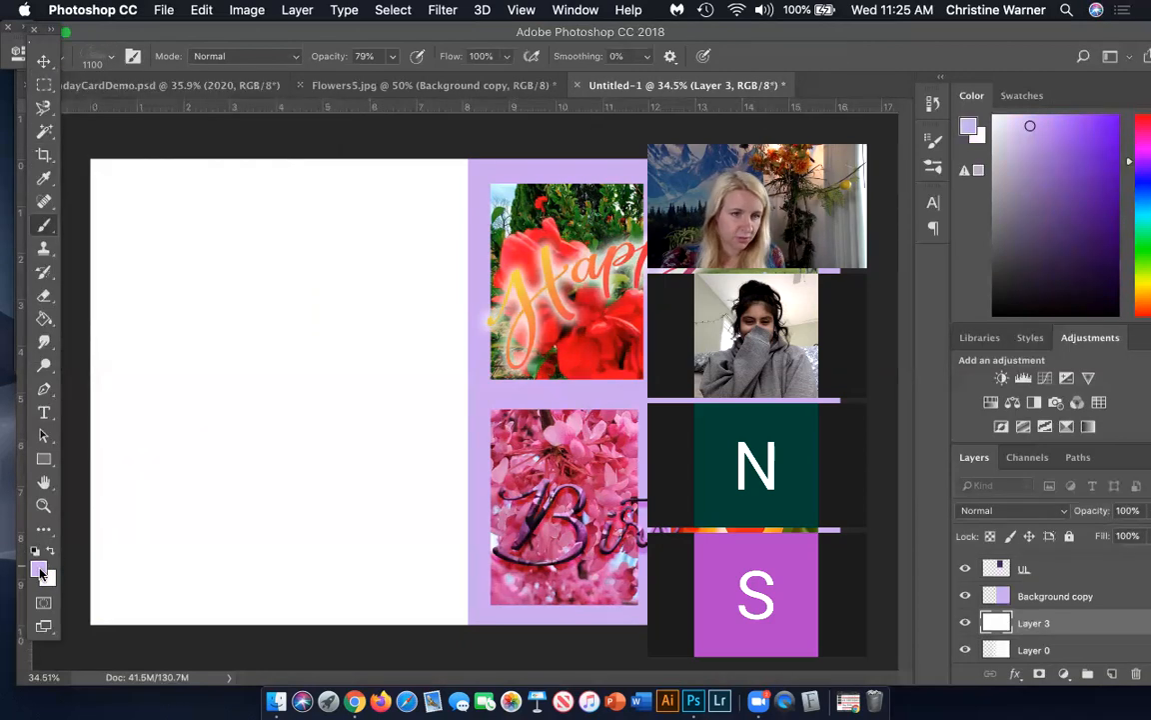
pyautogui.click(40, 570)
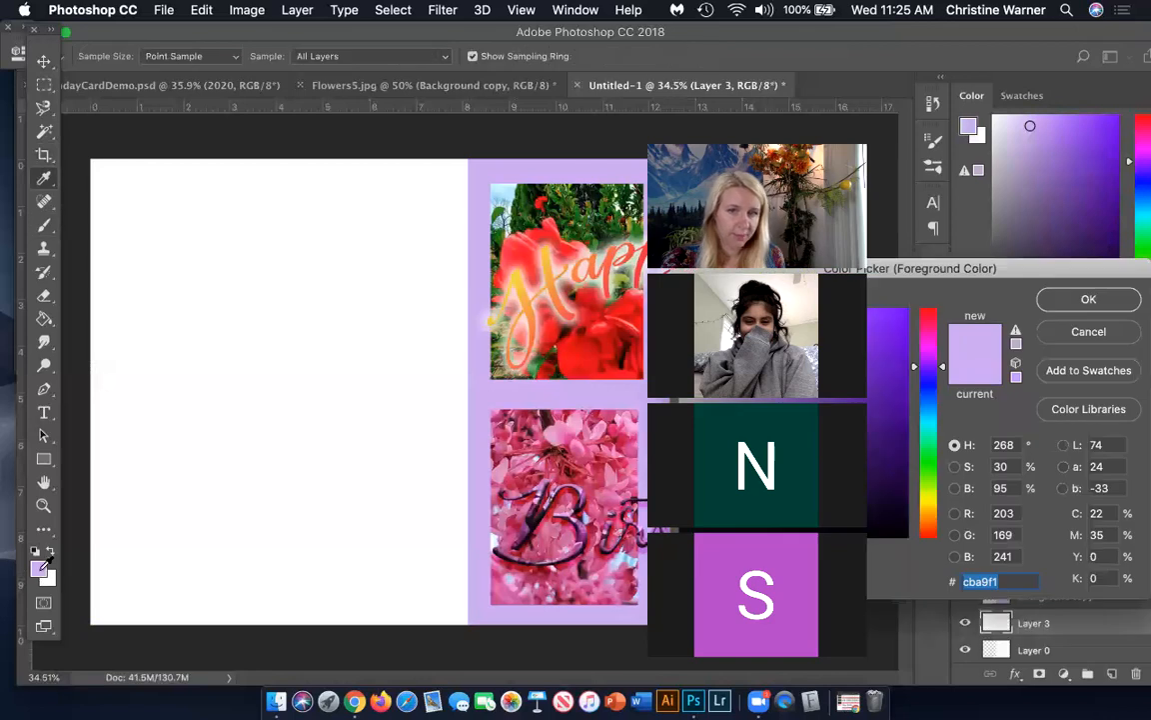
pyautogui.click(893, 398)
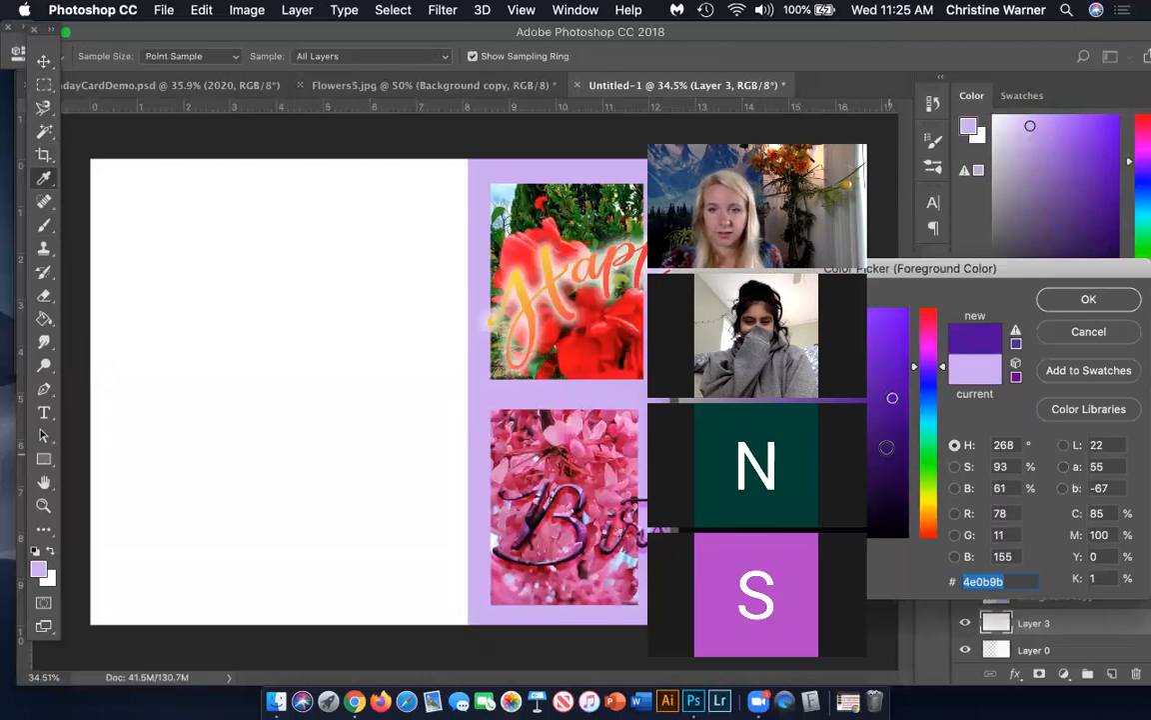
pyautogui.click(1087, 299)
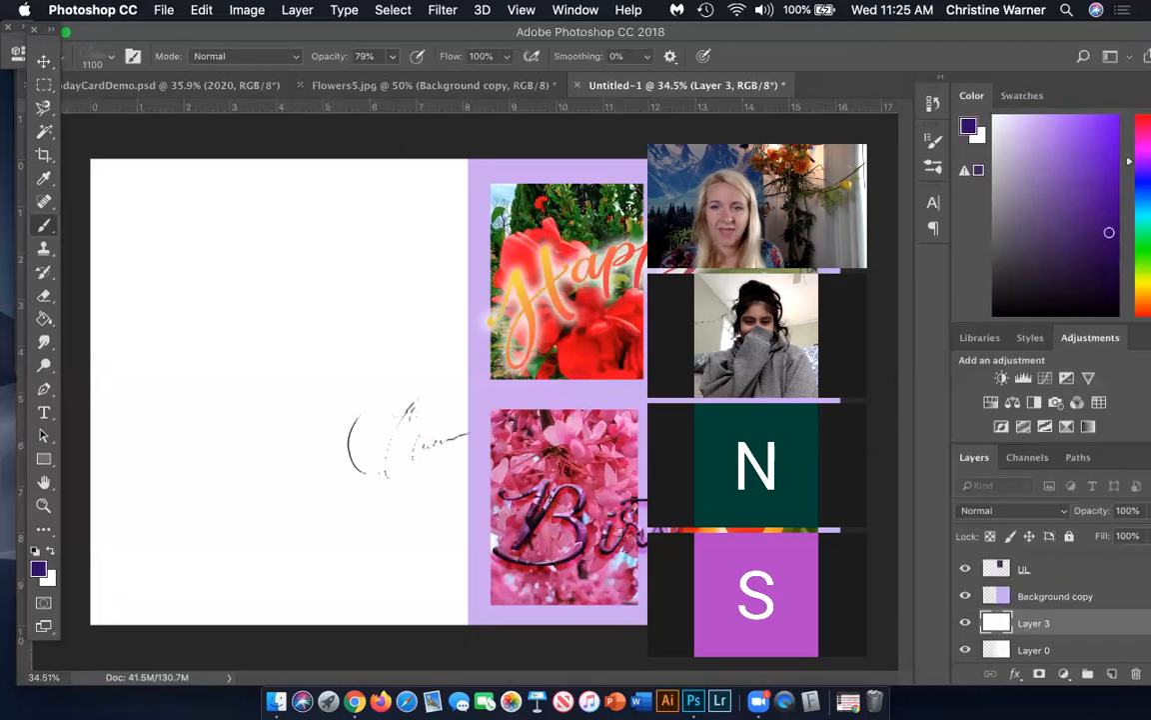
# Create a new layer above Layer 2 and rename it "Name"
pyautogui.scroll(5, 1074, 597)
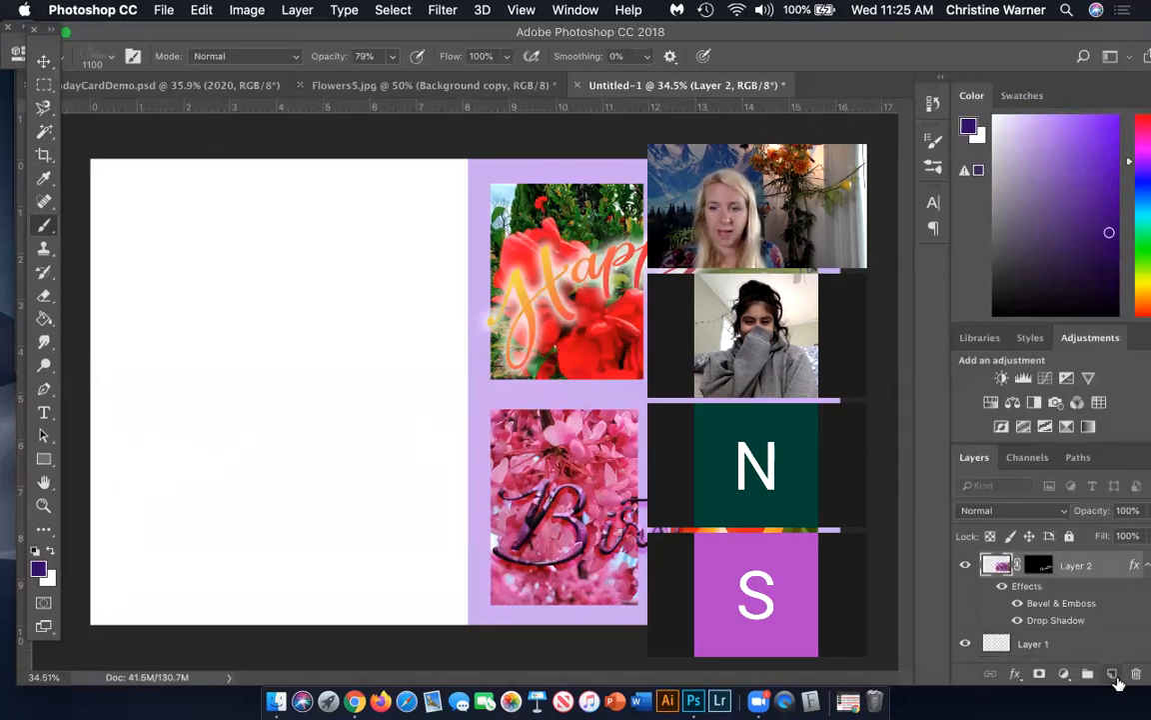
pyautogui.click(1113, 676)
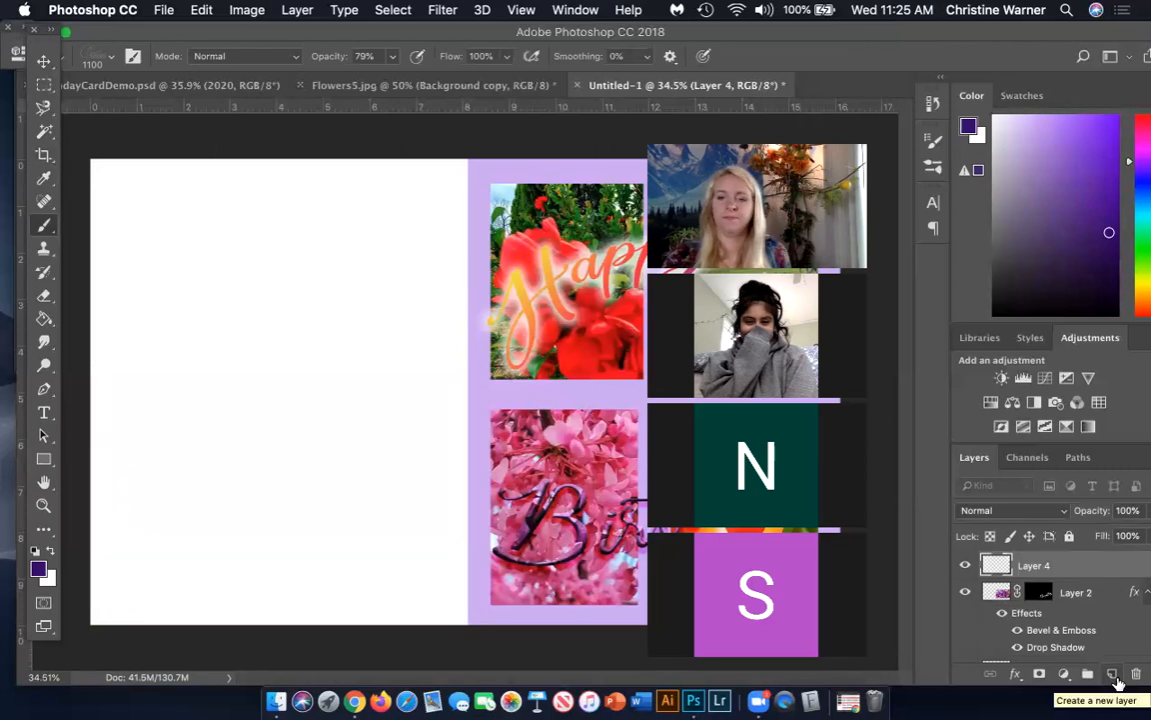
pyautogui.doubleClick(1035, 566)
pyautogui.write('M')
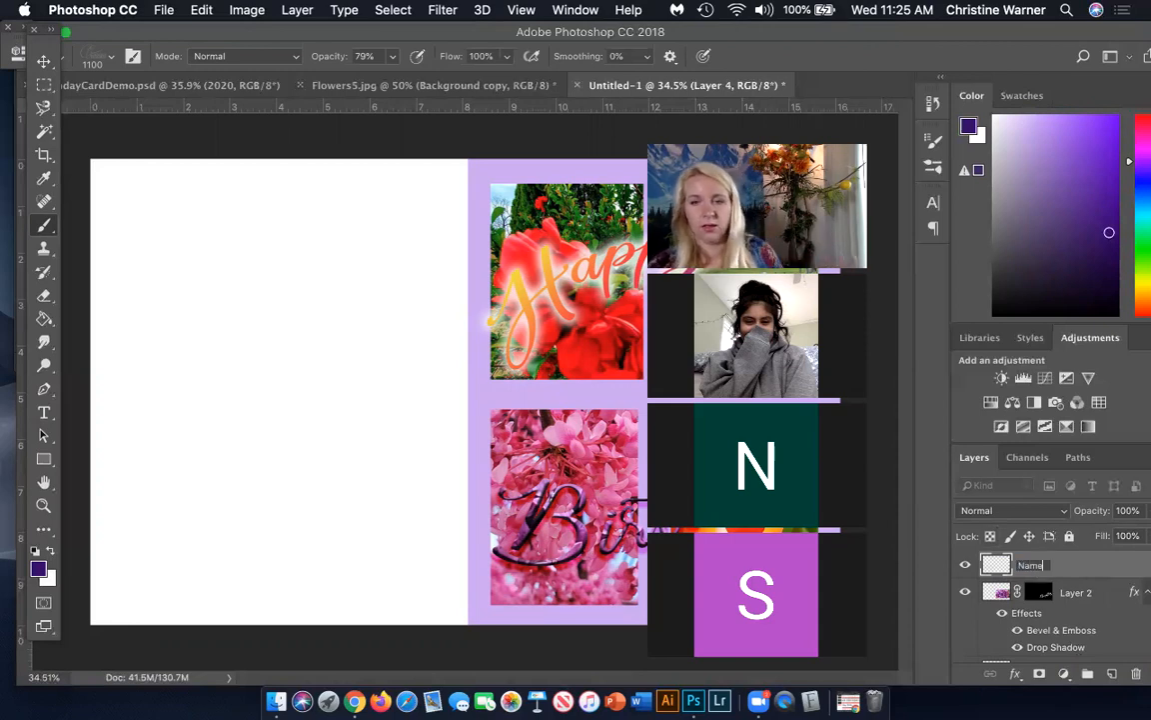
pyautogui.write('ame')
pyautogui.press('Return')
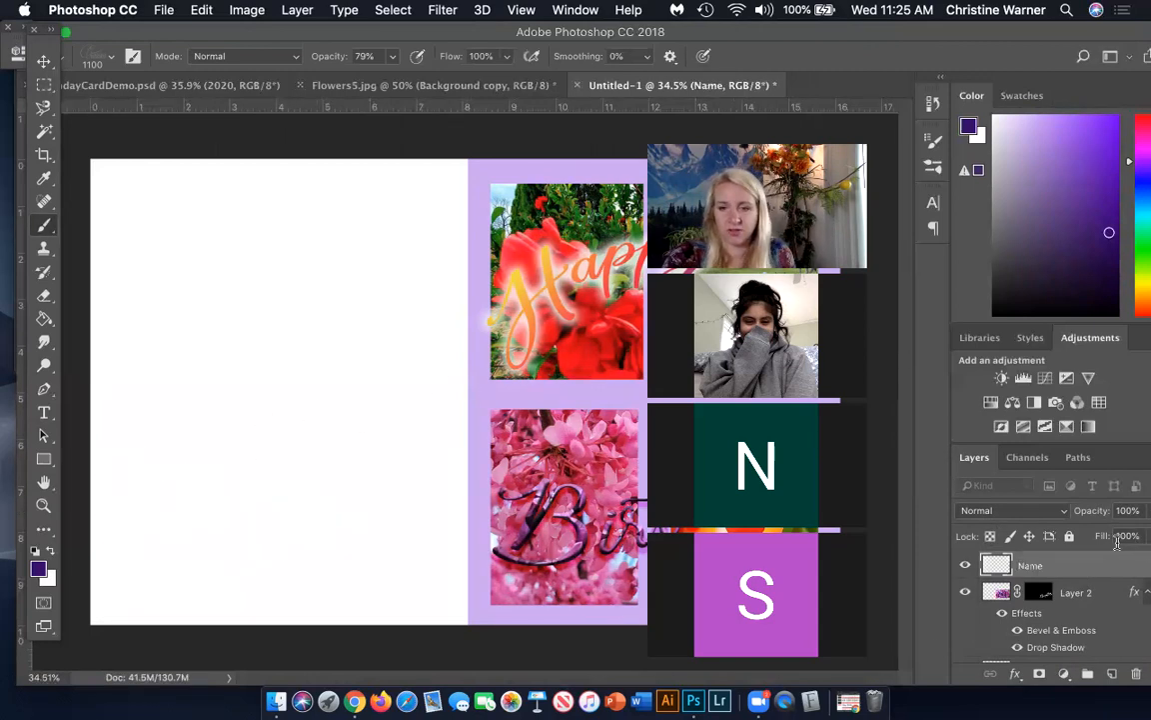
# Toggle the visibility of Layer 2 off and on to check which lettering it holds
pyautogui.click(963, 592)
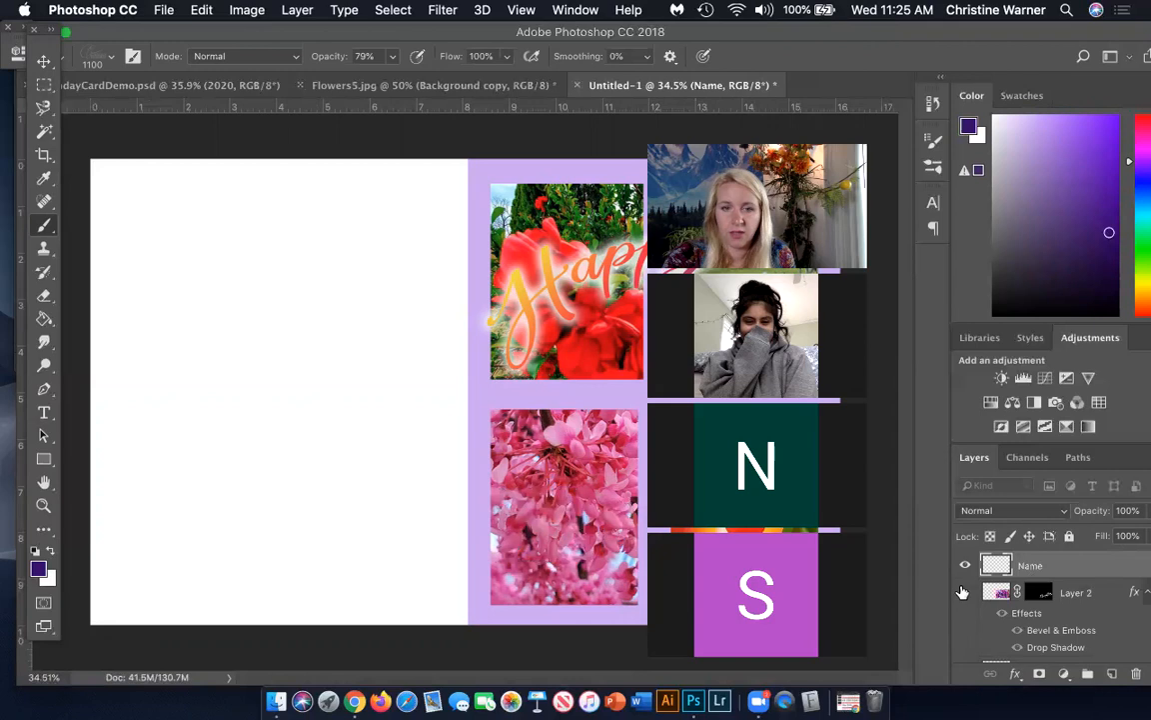
pyautogui.click(965, 593)
pyautogui.click(966, 592)
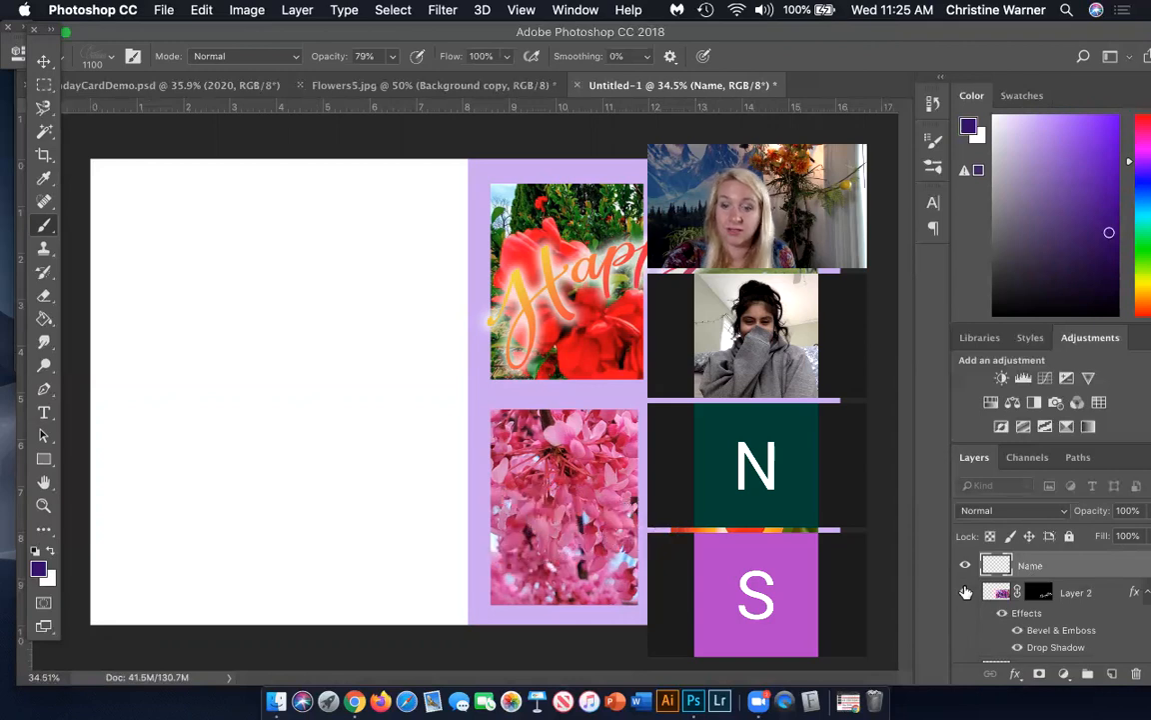
pyautogui.click(965, 593)
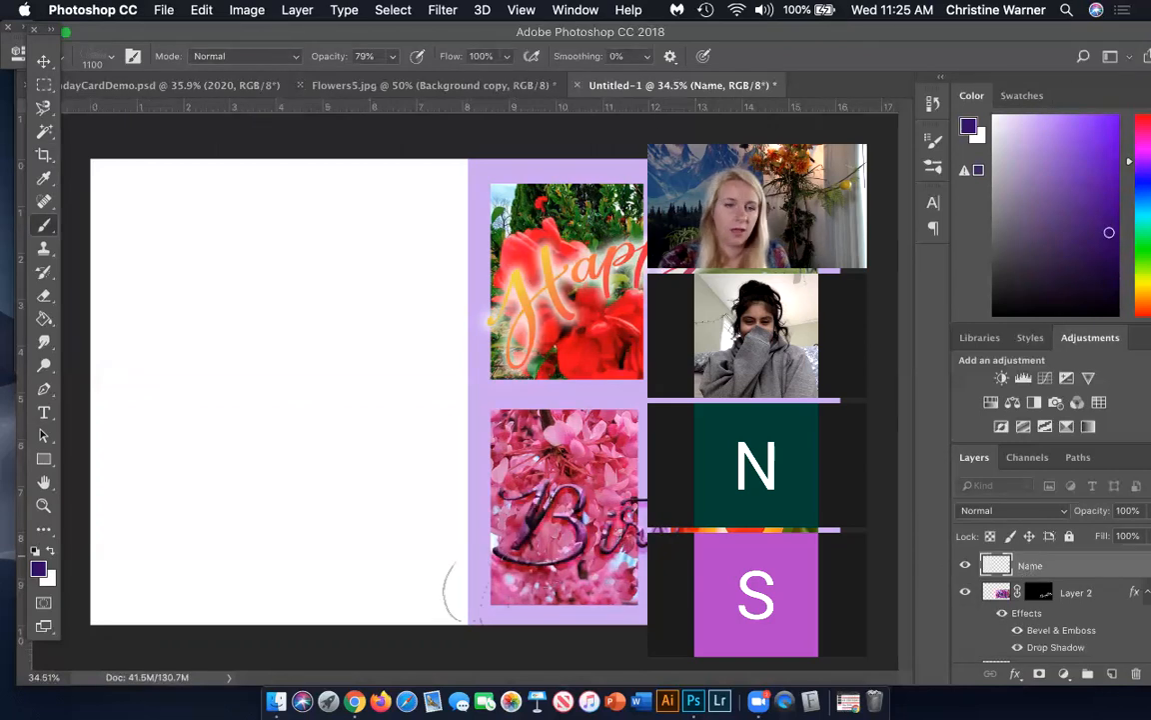
# Stamp the signature brush once near the bottom centre of the white back panel on the Name layer
pyautogui.click(296, 547)
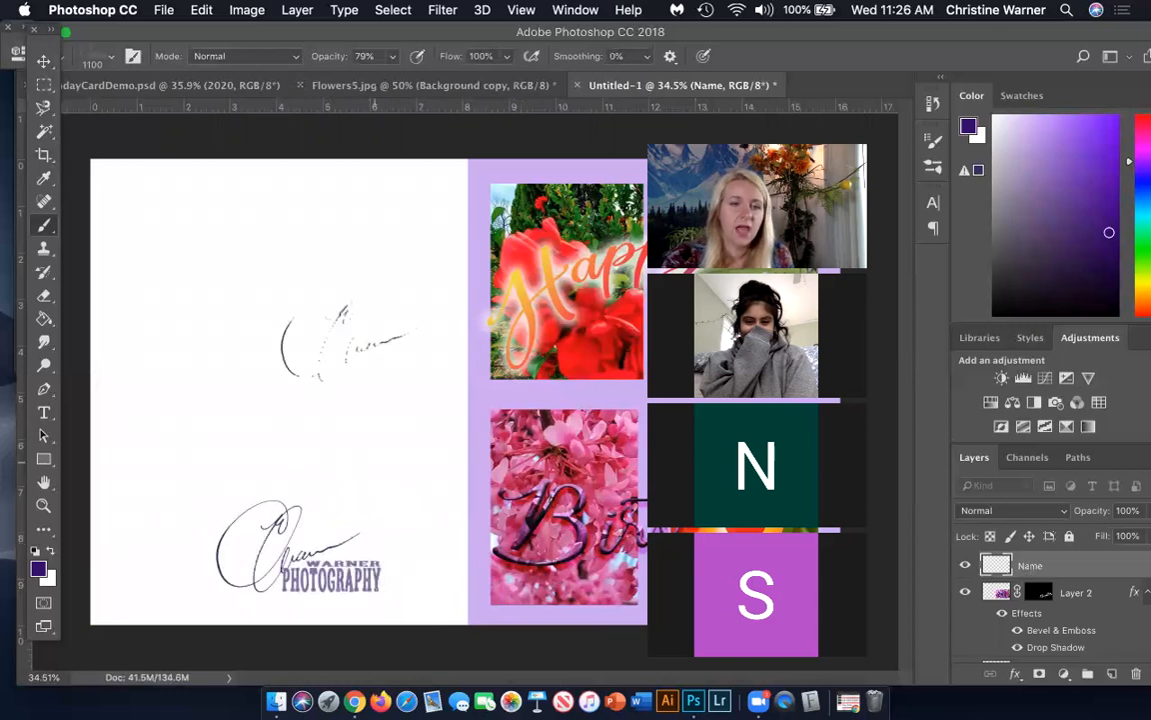
# With Auto-Select turned off, select the Name layer and move the signature slightly higher and left on the back panel
pyautogui.click(46, 62)
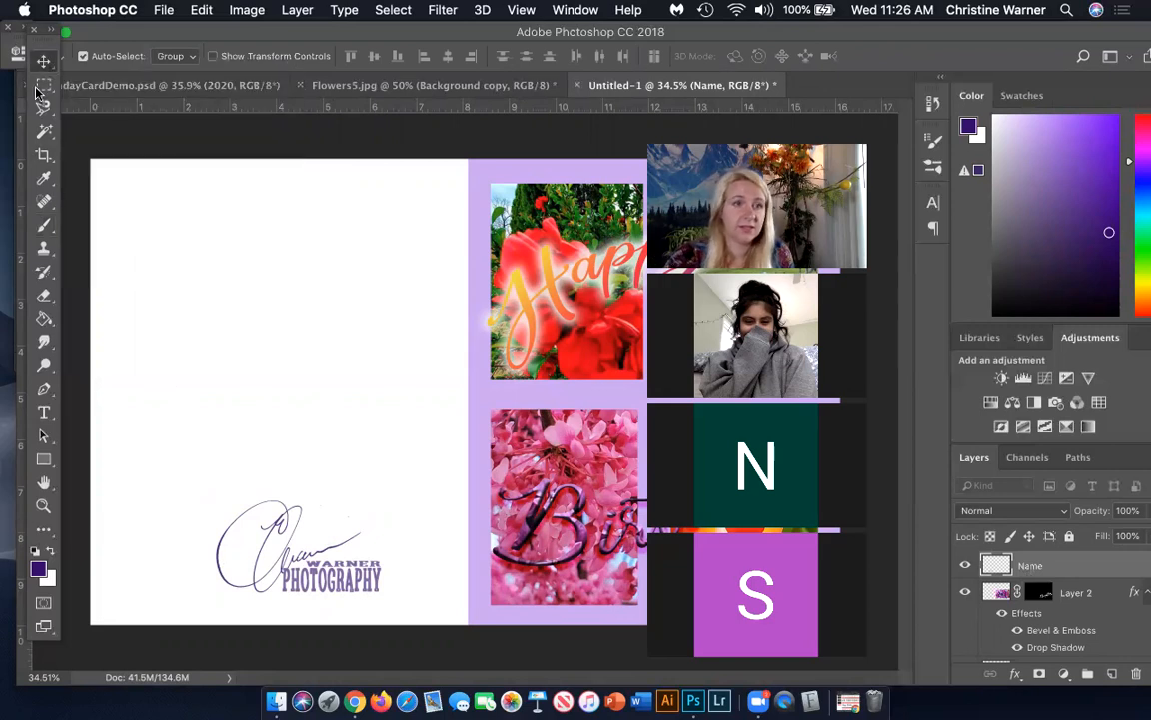
pyautogui.moveTo(260, 579); pyautogui.dragTo(247, 566)
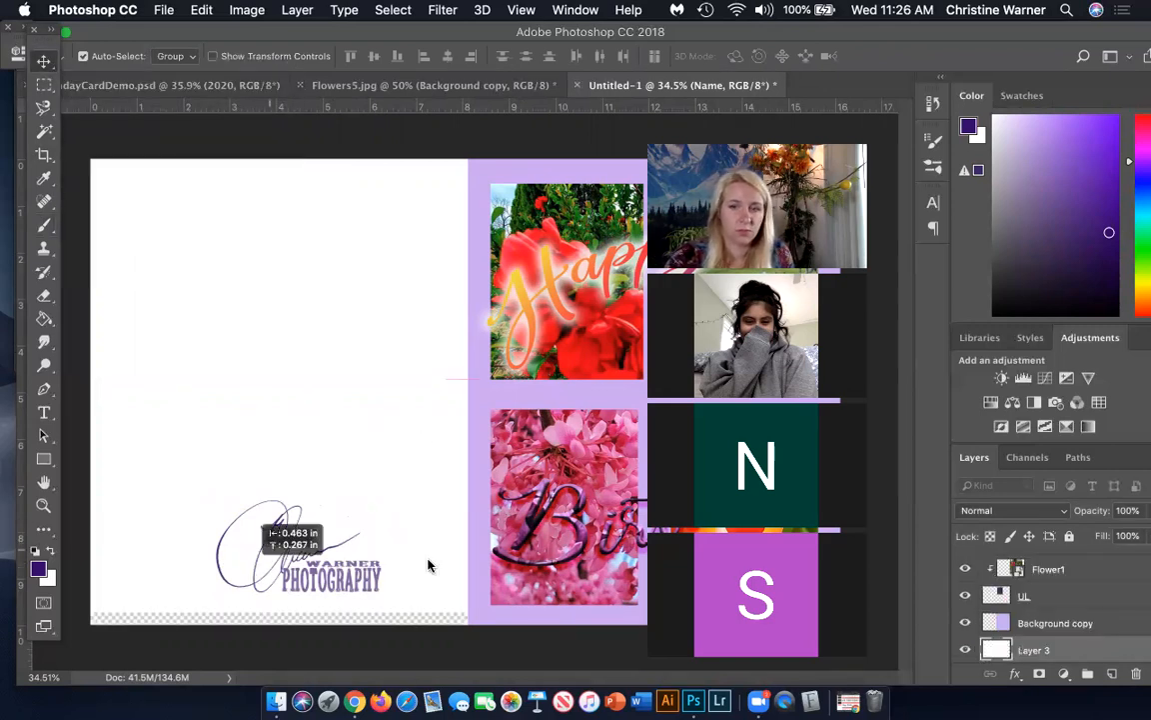
pyautogui.press('super+z')
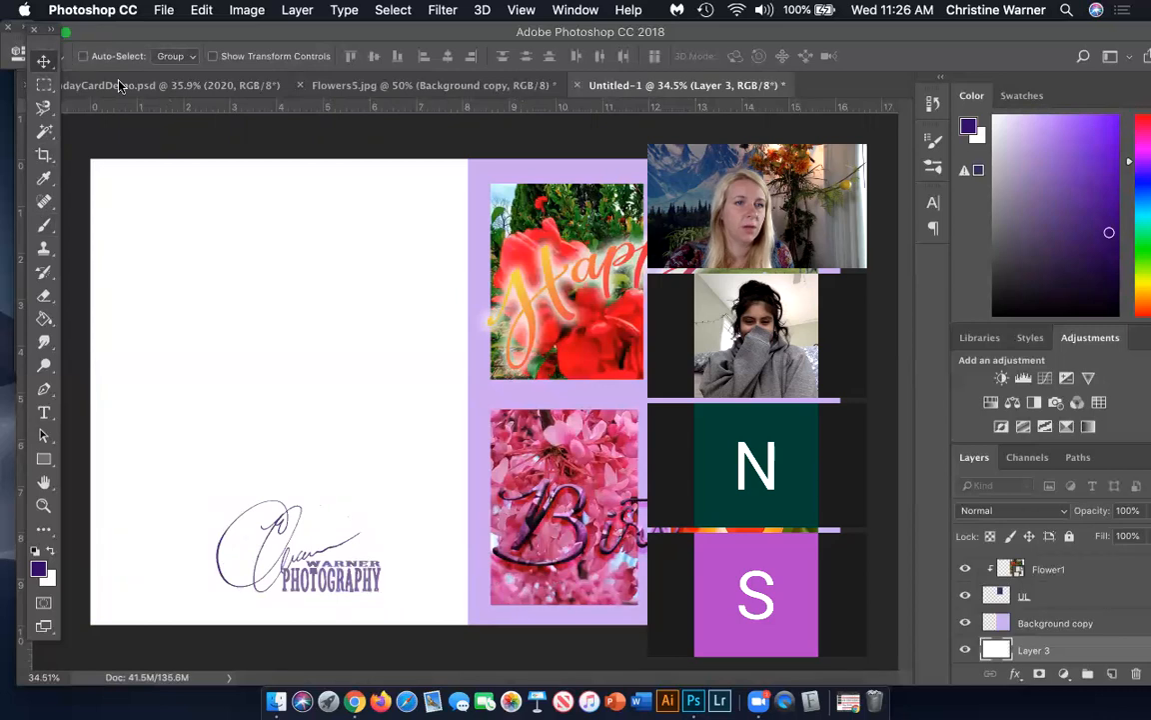
pyautogui.scroll(10, 1131, 574)
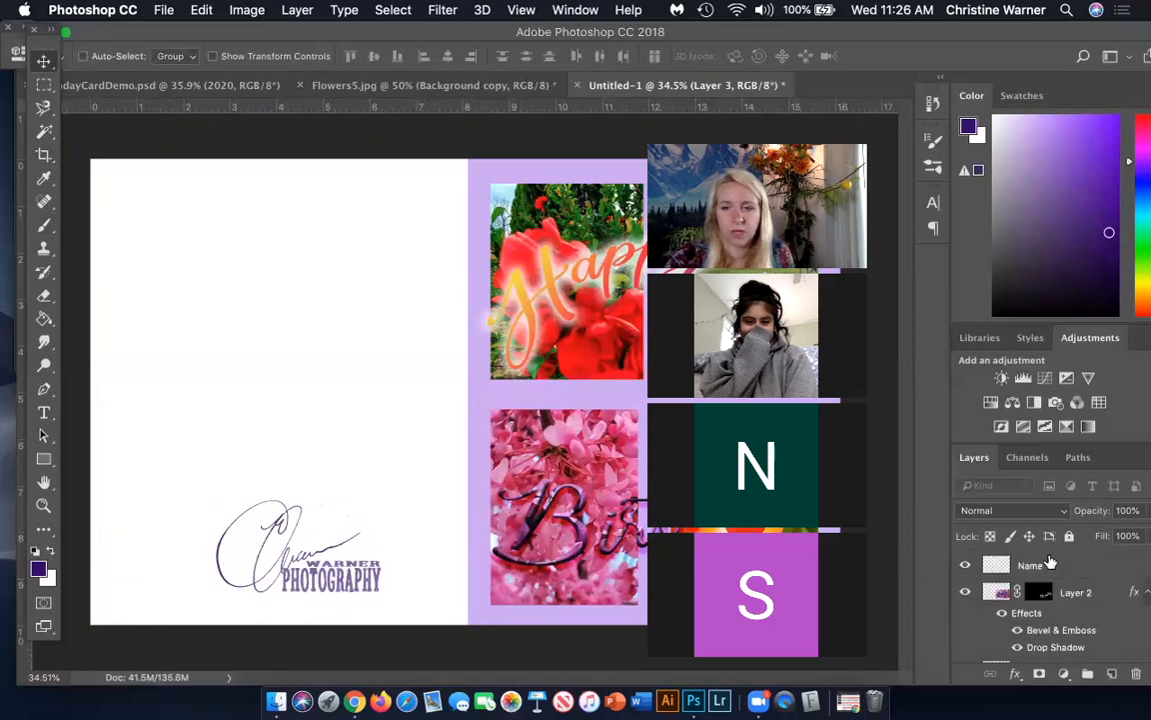
pyautogui.click(1035, 567)
pyautogui.moveTo(292, 539); pyautogui.dragTo(199, 454)
pyautogui.moveTo(250, 512)
pyautogui.mouseDown()
pyautogui.moveTo(292, 525)
pyautogui.moveTo(286, 503)
pyautogui.moveTo(323, 532)
pyautogui.mouseUp()
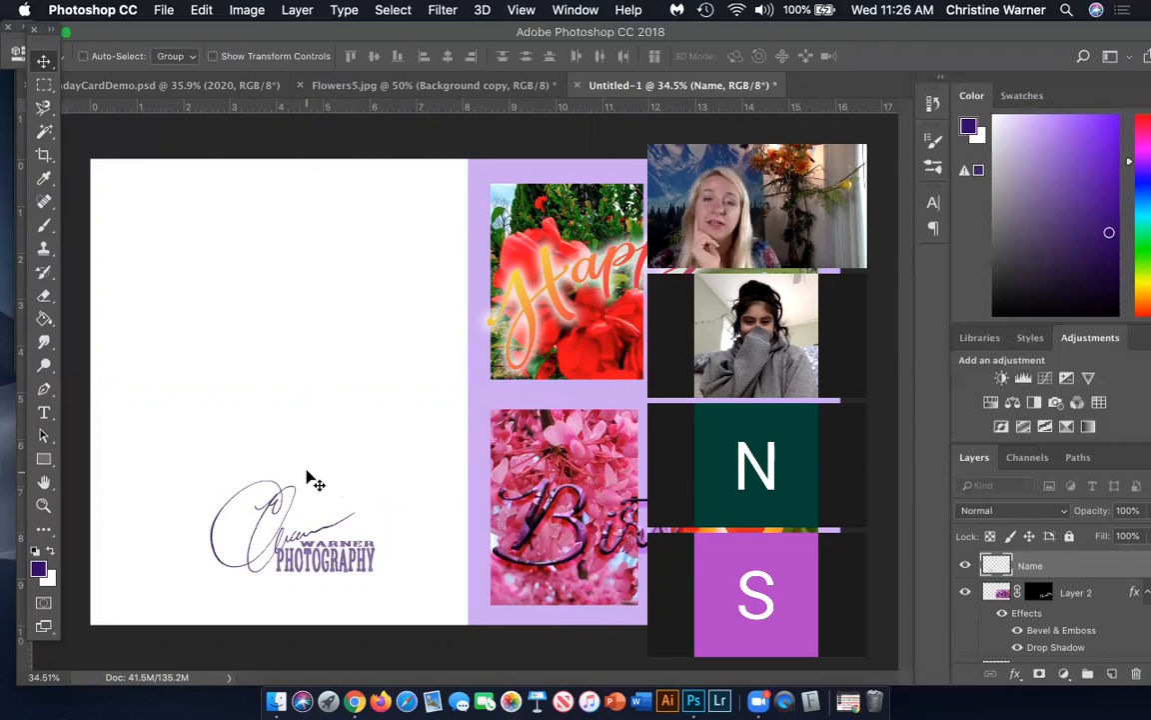
# Check the back-panel layout in the finished demo card, and move the signature slightly lower on the new card
pyautogui.click(222, 90)
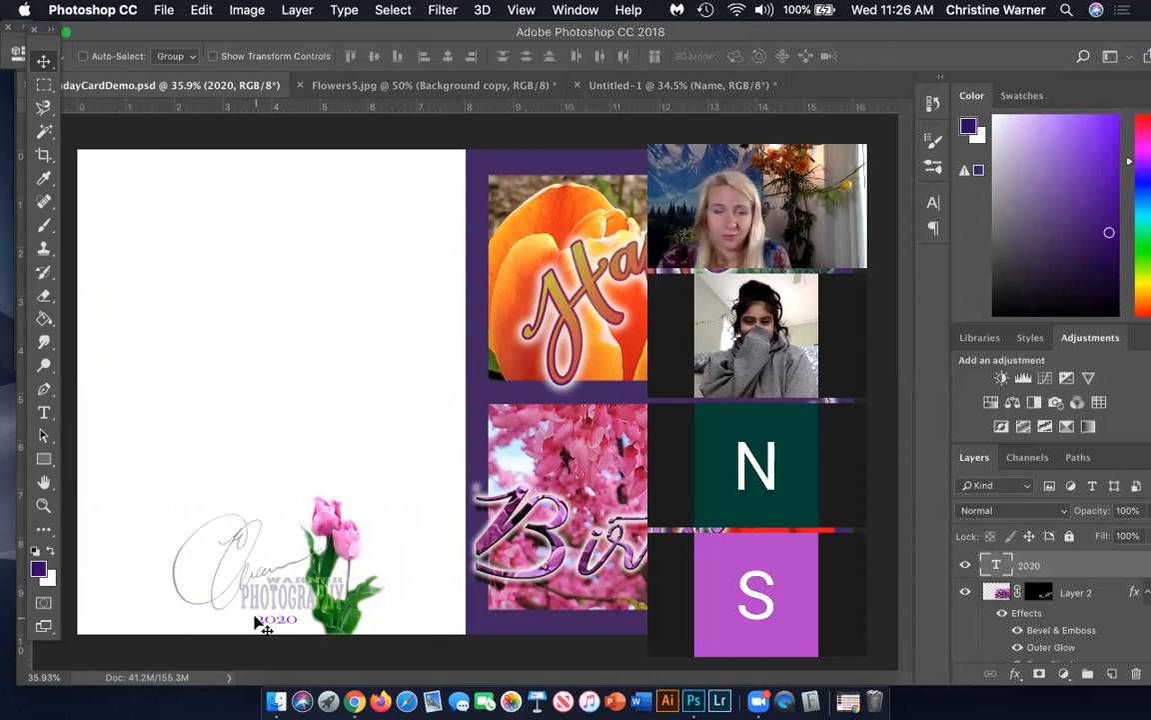
pyautogui.click(680, 86)
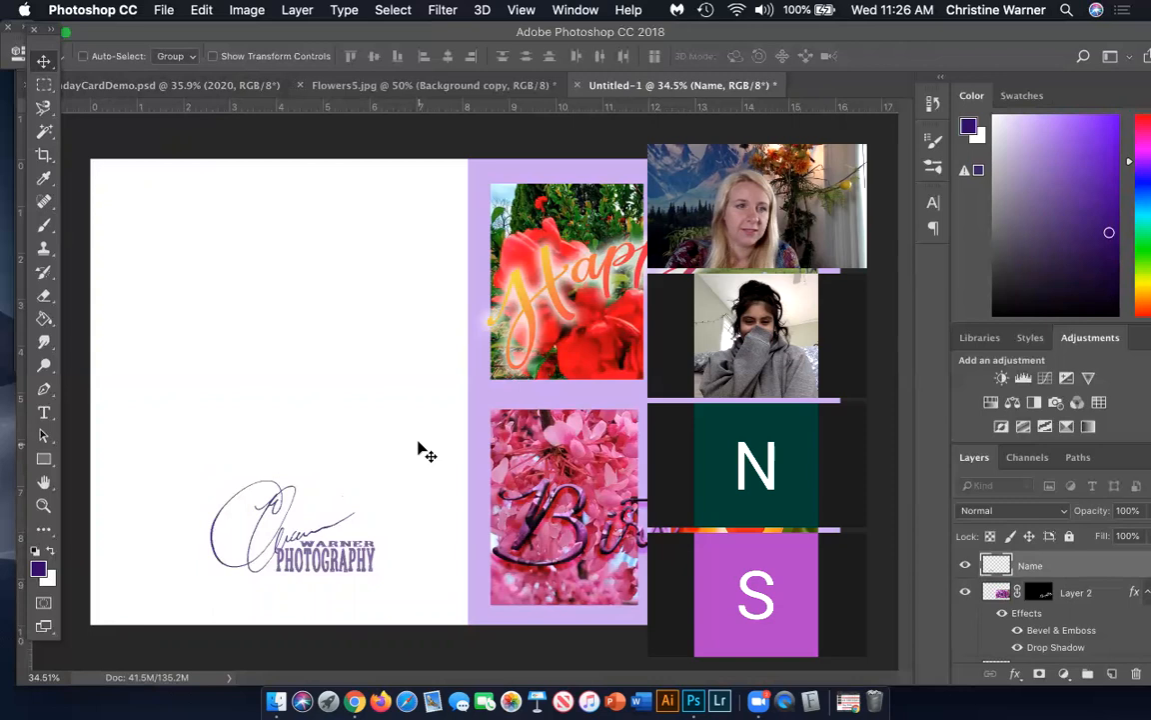
pyautogui.moveTo(316, 533)
pyautogui.mouseDown()
pyautogui.moveTo(305, 567)
pyautogui.moveTo(314, 541)
pyautogui.mouseUp()
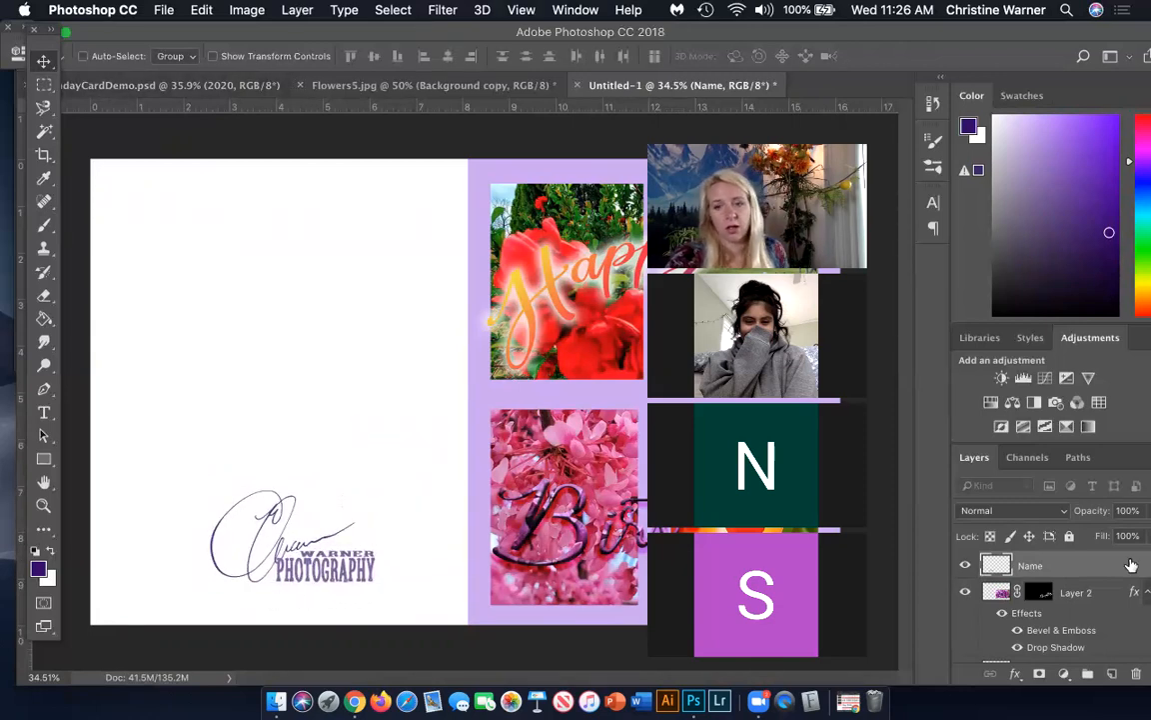
# Add the text "2020" below the signature on the back panel and shift it left to sit beneath the word PHOTOGRAPHY
pyautogui.click(43, 412)
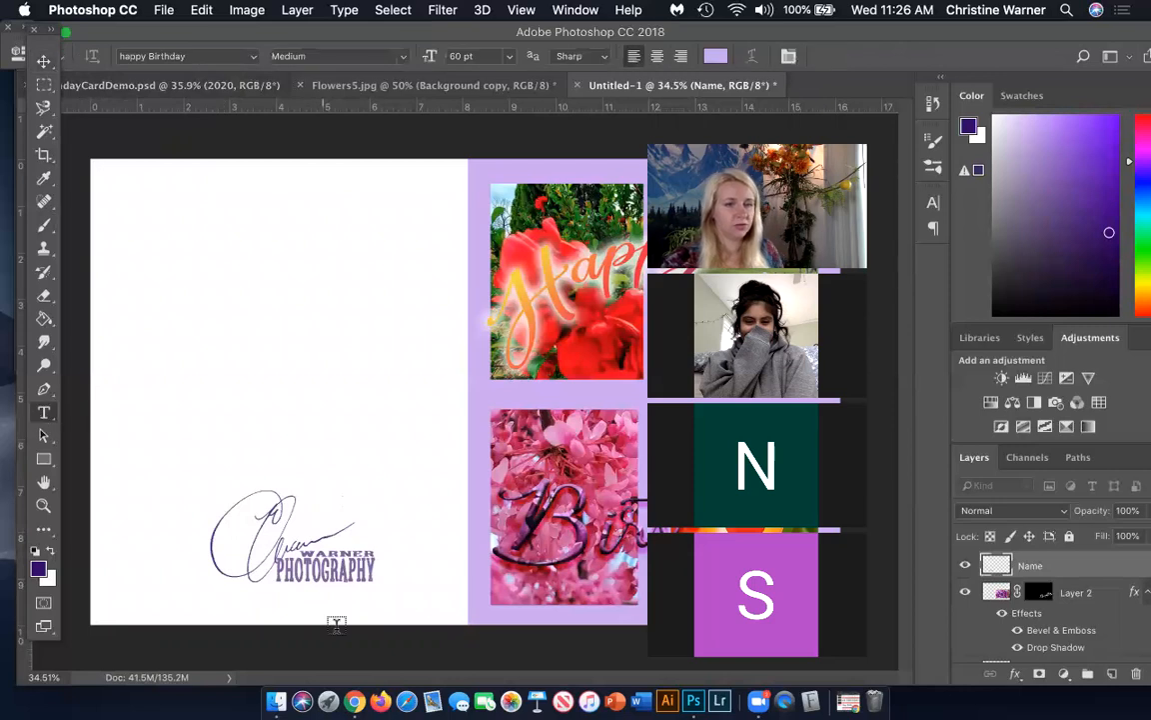
pyautogui.click(302, 607)
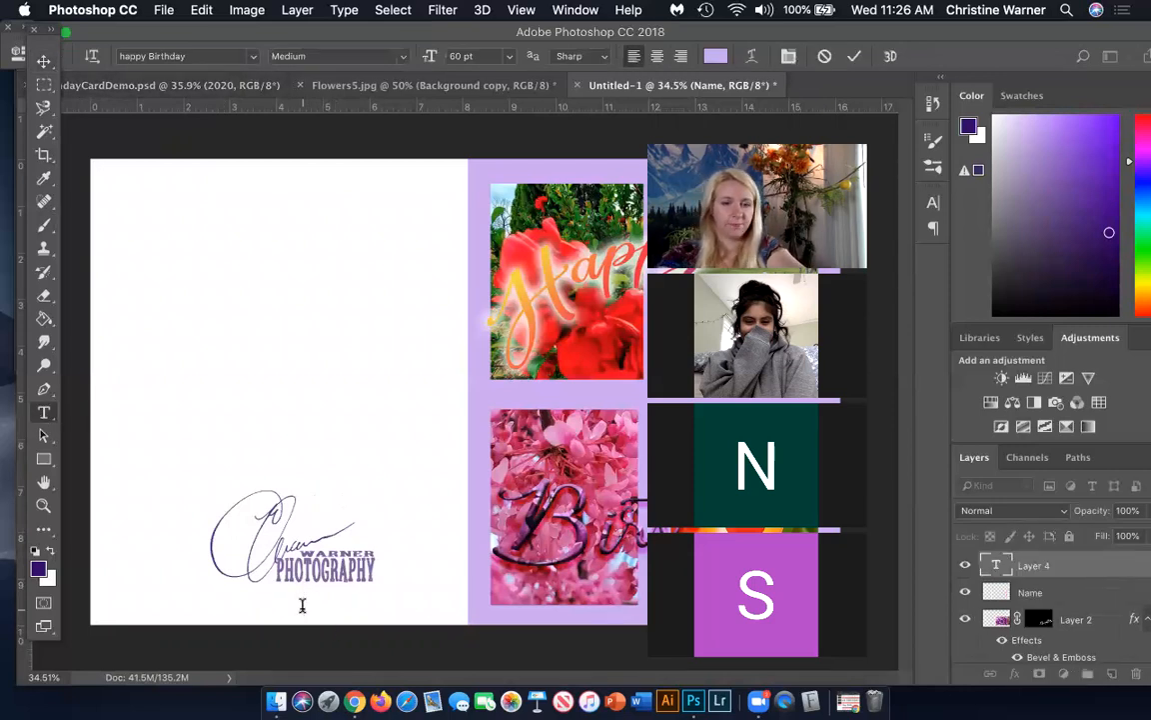
pyautogui.write('2020')
pyautogui.click(44, 61)
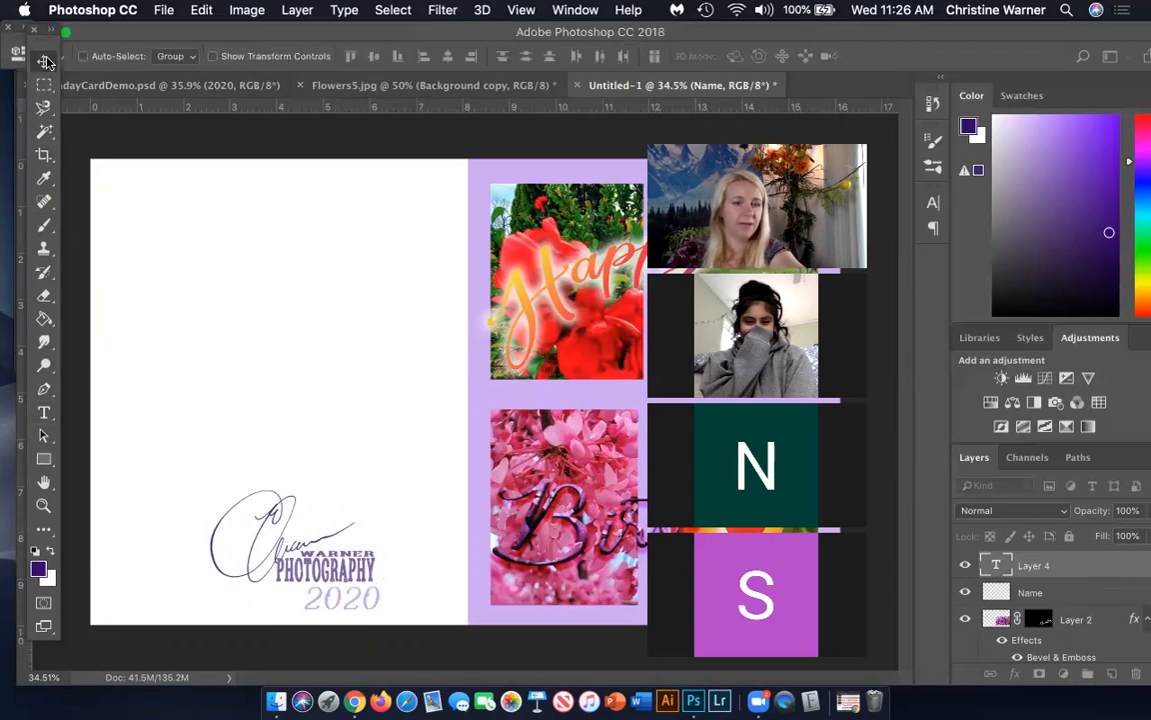
pyautogui.moveTo(351, 599); pyautogui.dragTo(326, 599)
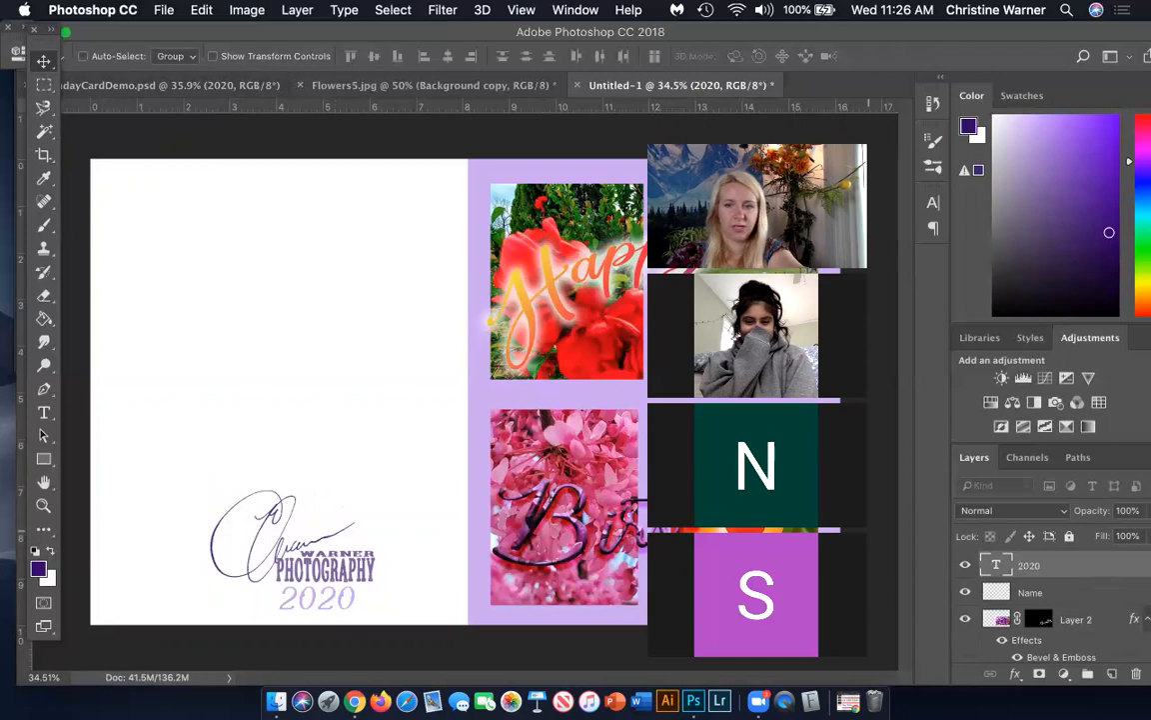